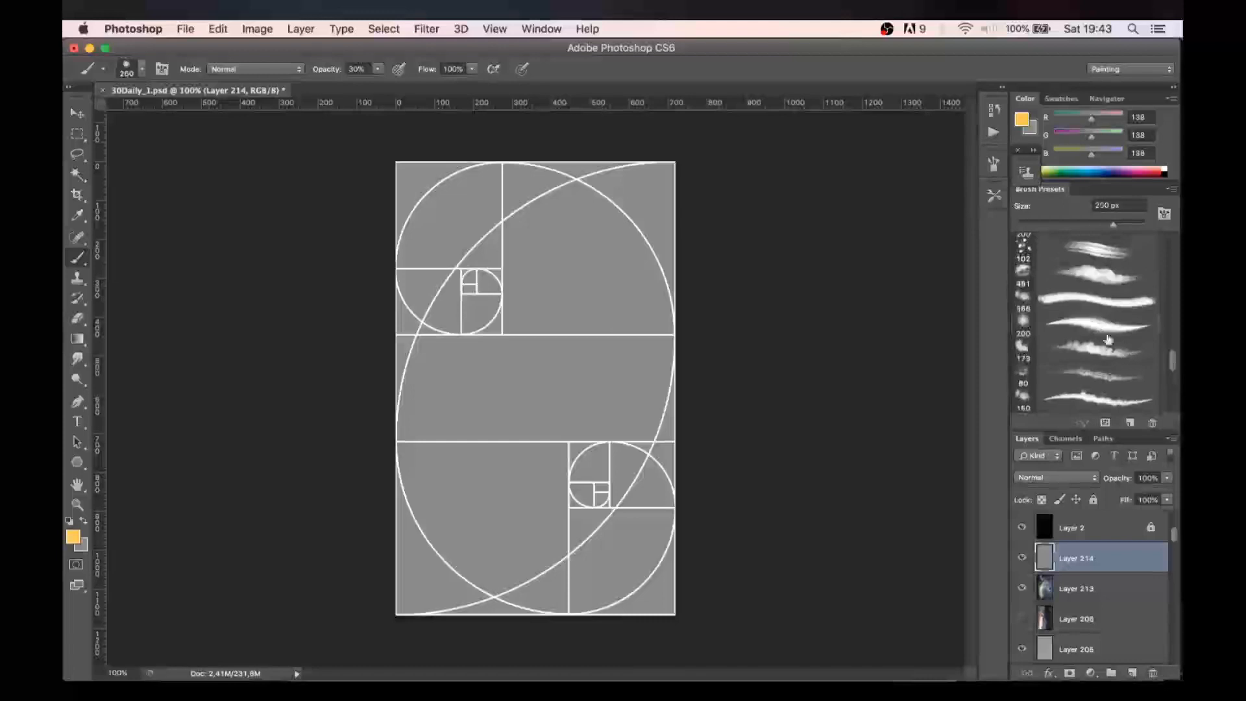
- Pick the 491 px textured cloud brush preset, add a new layer above the gray fill layer, and reduce the brush size
left_click(1076, 289)
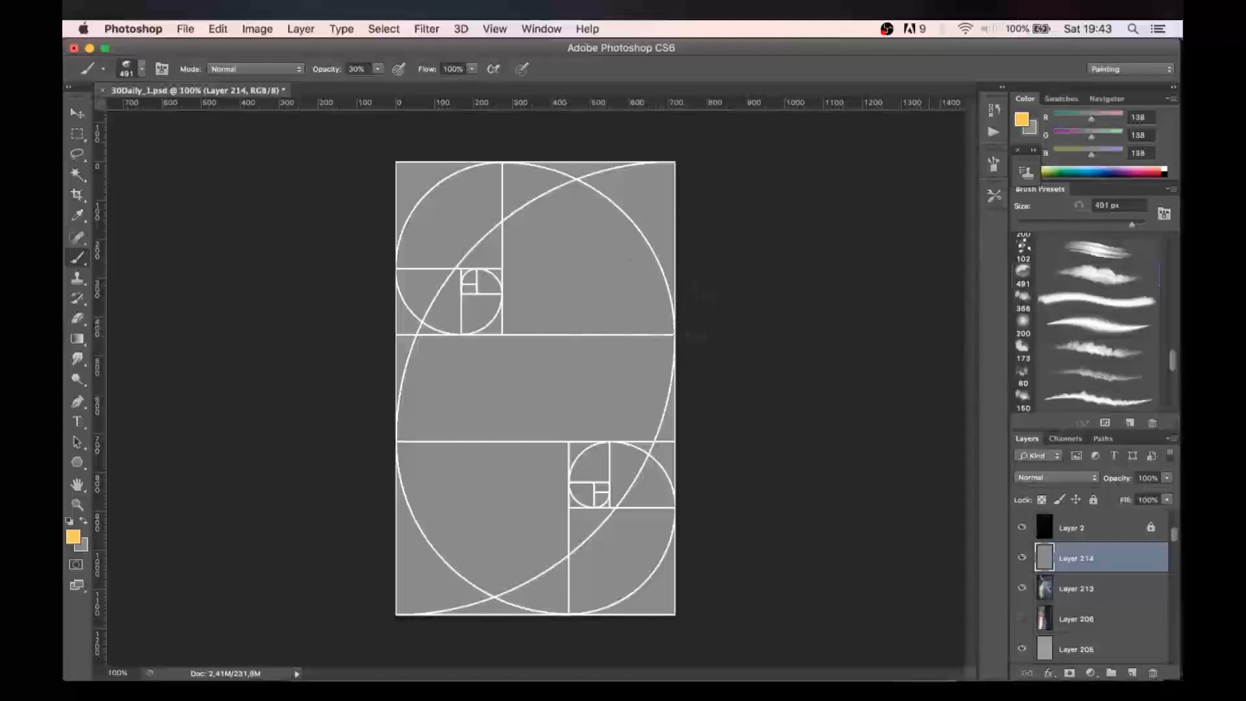
left_click(1132, 673)
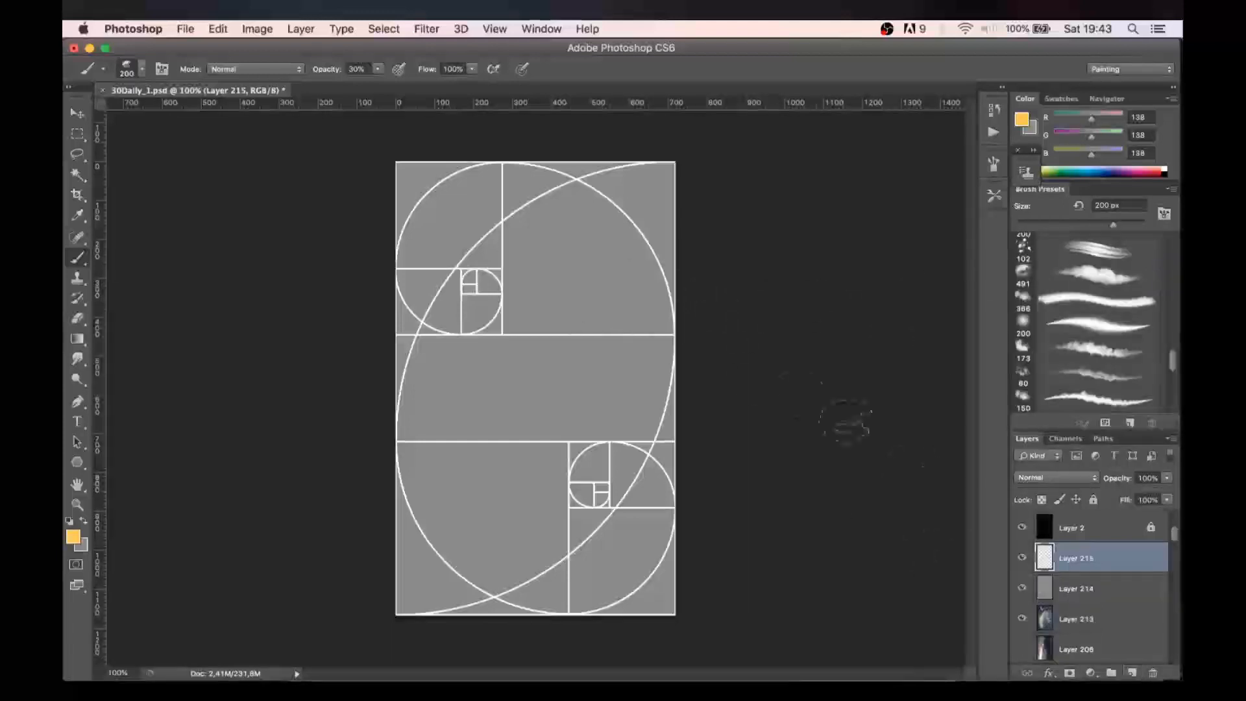
key("bracketleft")
- Set the foreground color to light blue 69a5e3 and return to the Brush tool
left_click(1023, 122)
left_click(1024, 125)
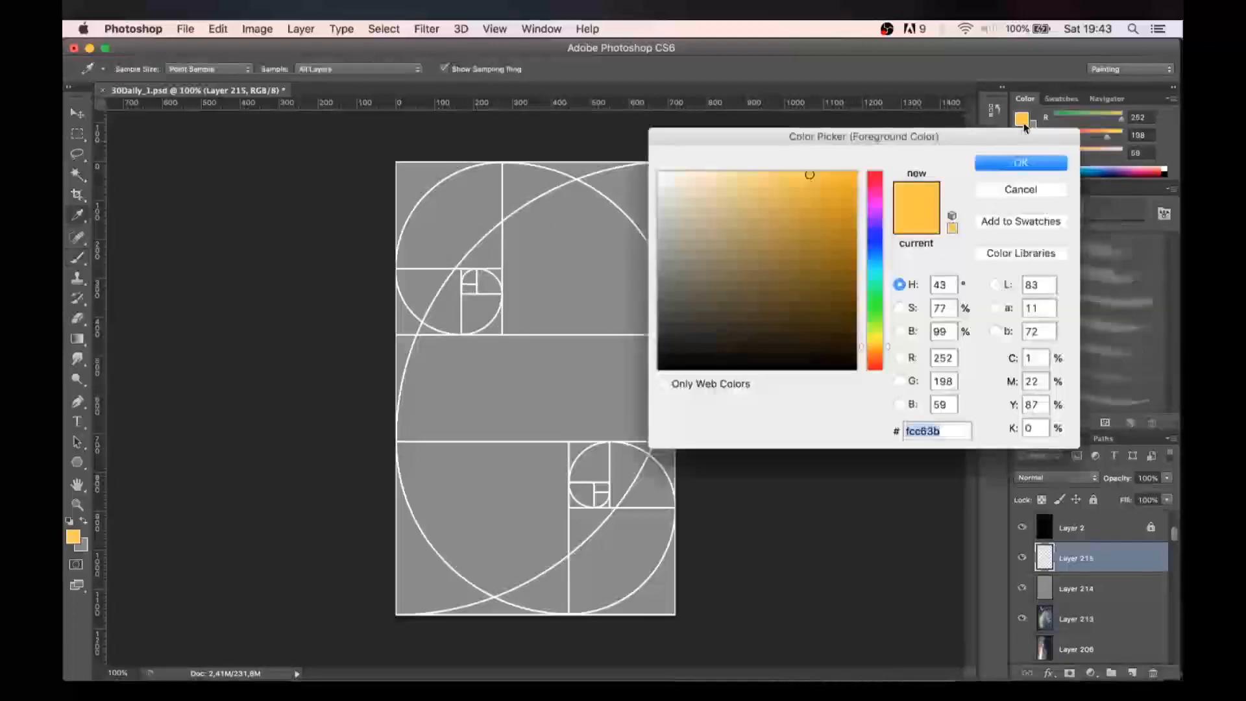
left_click_drag(873, 294, 873, 251)
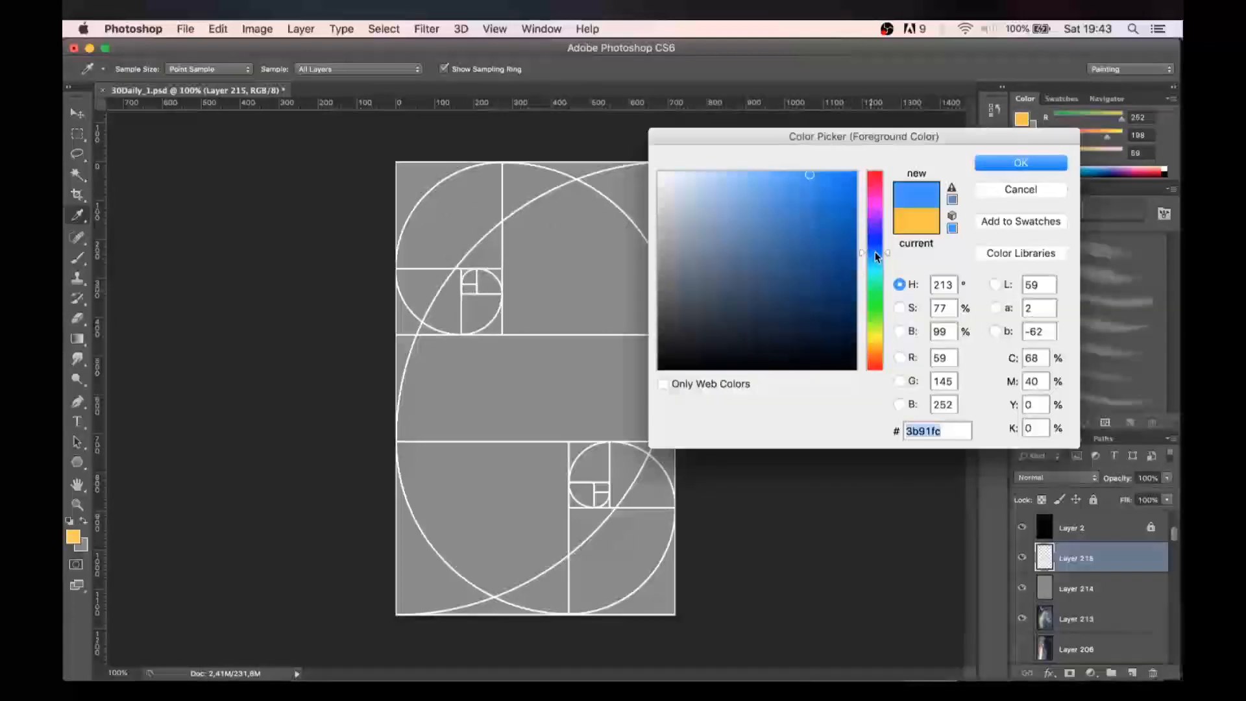
mouse_move(801, 215)
left_mouse_down()
mouse_move(732, 203)
mouse_move(765, 193)
left_mouse_up()
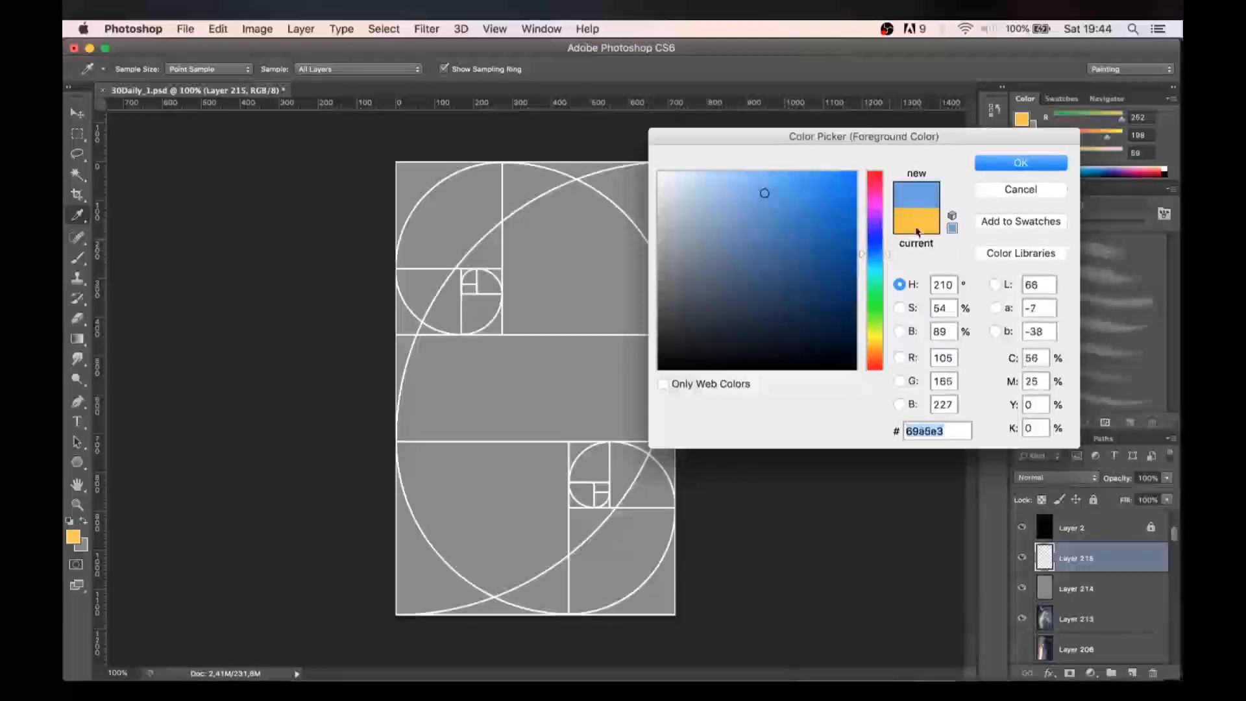
left_click(1032, 162)
key("b")
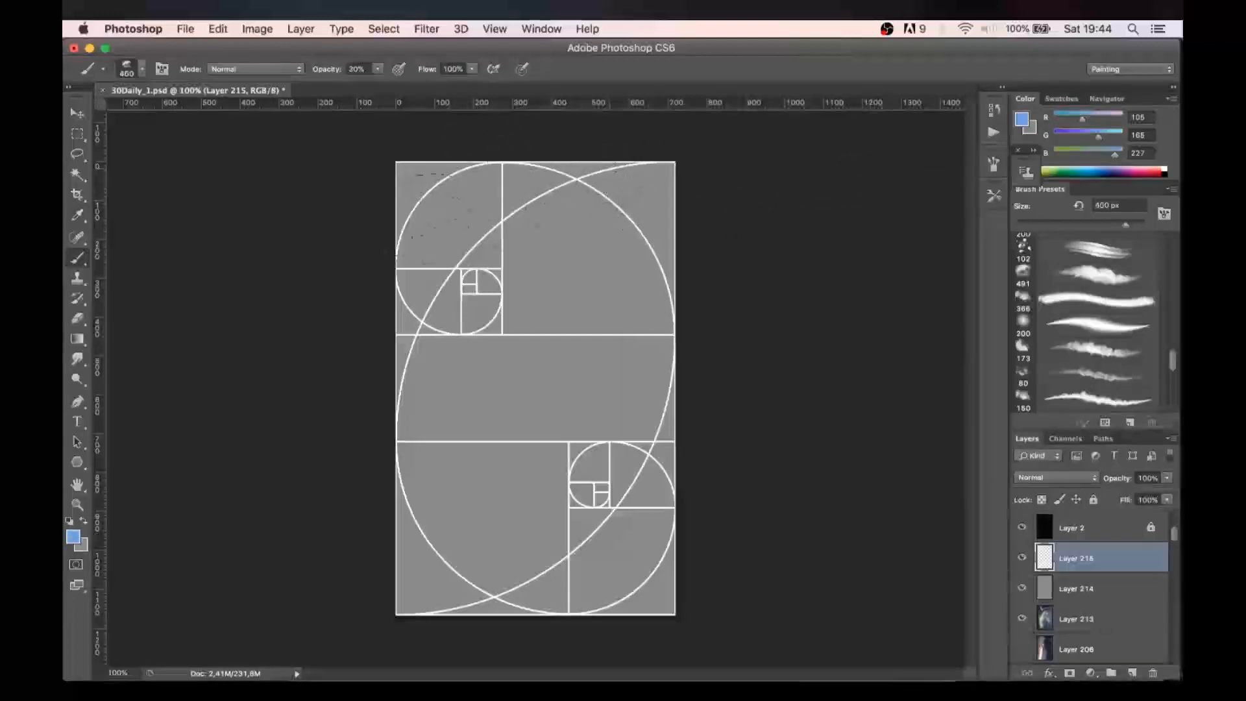
- Paint light blue sky over the upper two thirds of the canvas at 20% brush opacity
key("bracketleft")
key("2")
left_click_drag(503, 217, 681, 233)
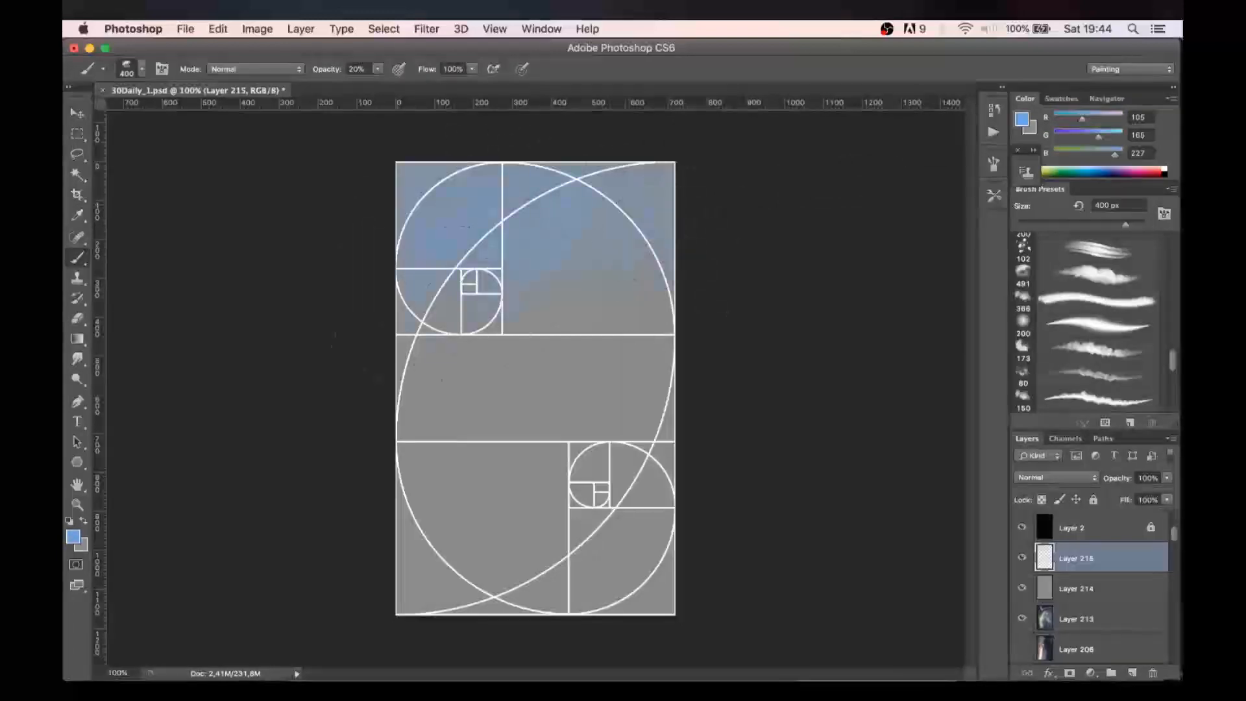
left_click_drag(448, 301, 682, 266)
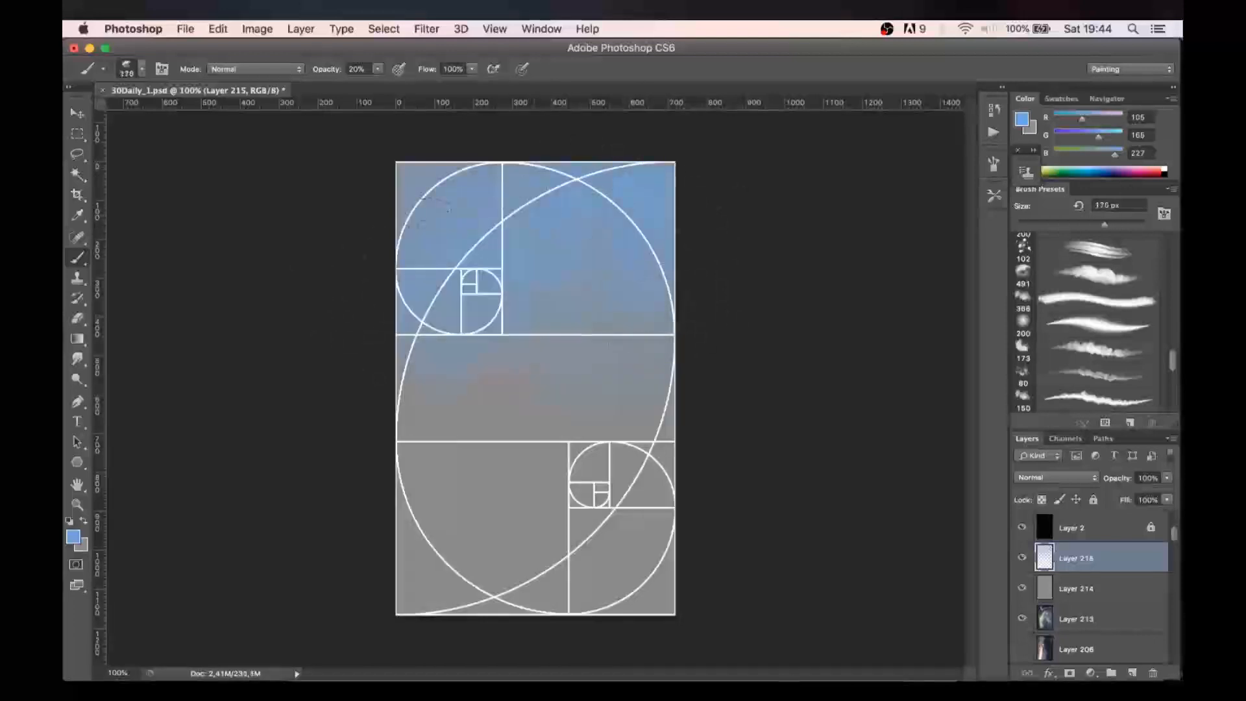
left_click_drag(412, 235, 597, 315)
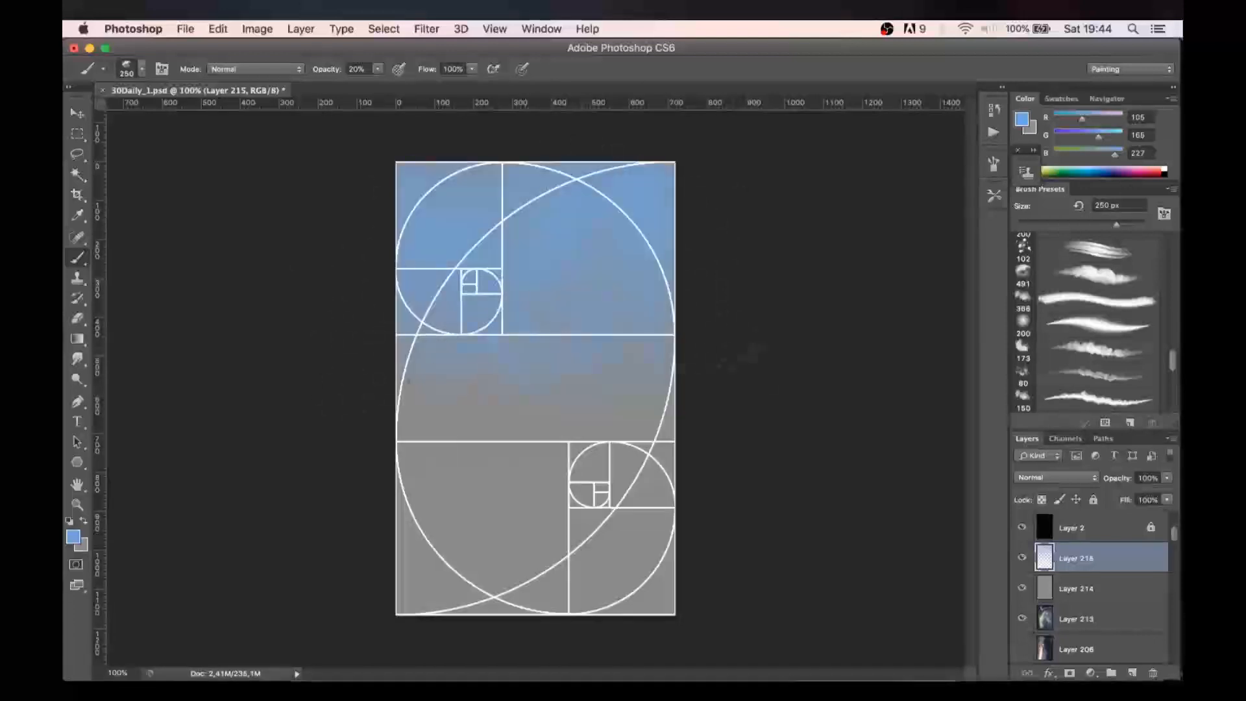
mouse_move(482, 403)
left_mouse_down()
mouse_move(390, 397)
mouse_move(732, 357)
mouse_move(519, 383)
mouse_move(415, 422)
left_mouse_up()
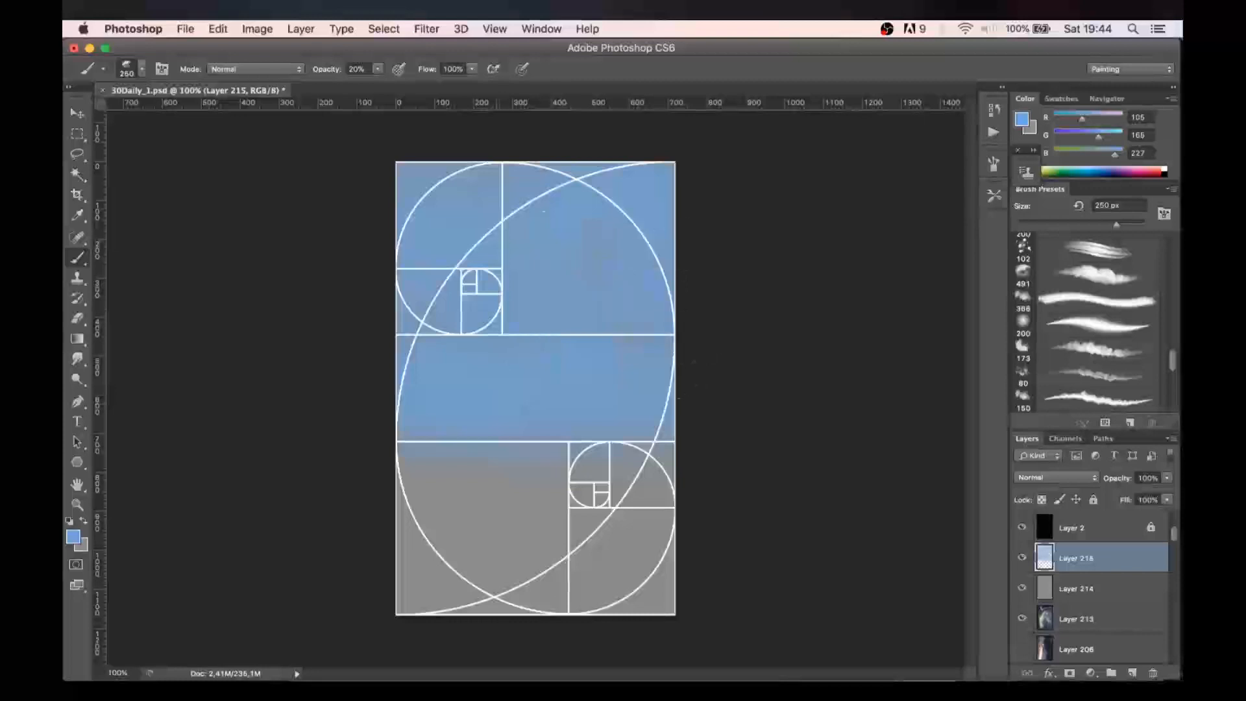
- Shift the foreground color to violet-blue RGB 122, 142, 227 and brush it over the upper right sky at 400 px
left_click(1022, 121)
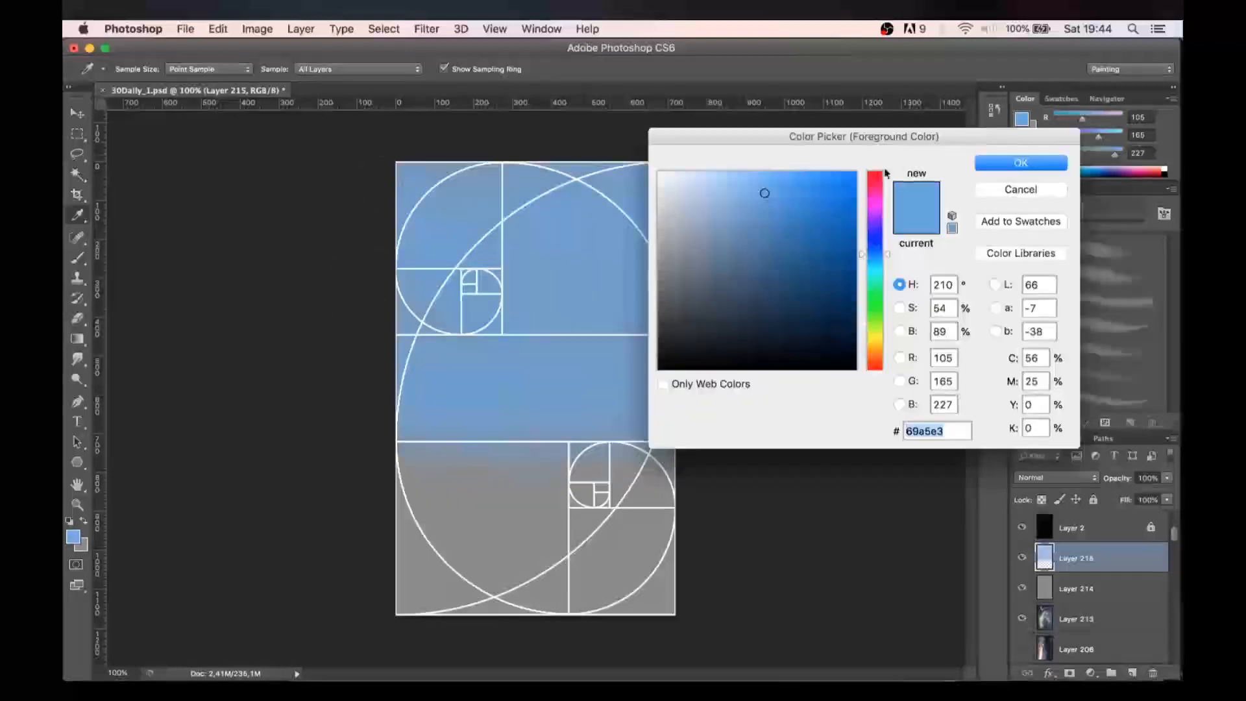
left_click(1016, 189)
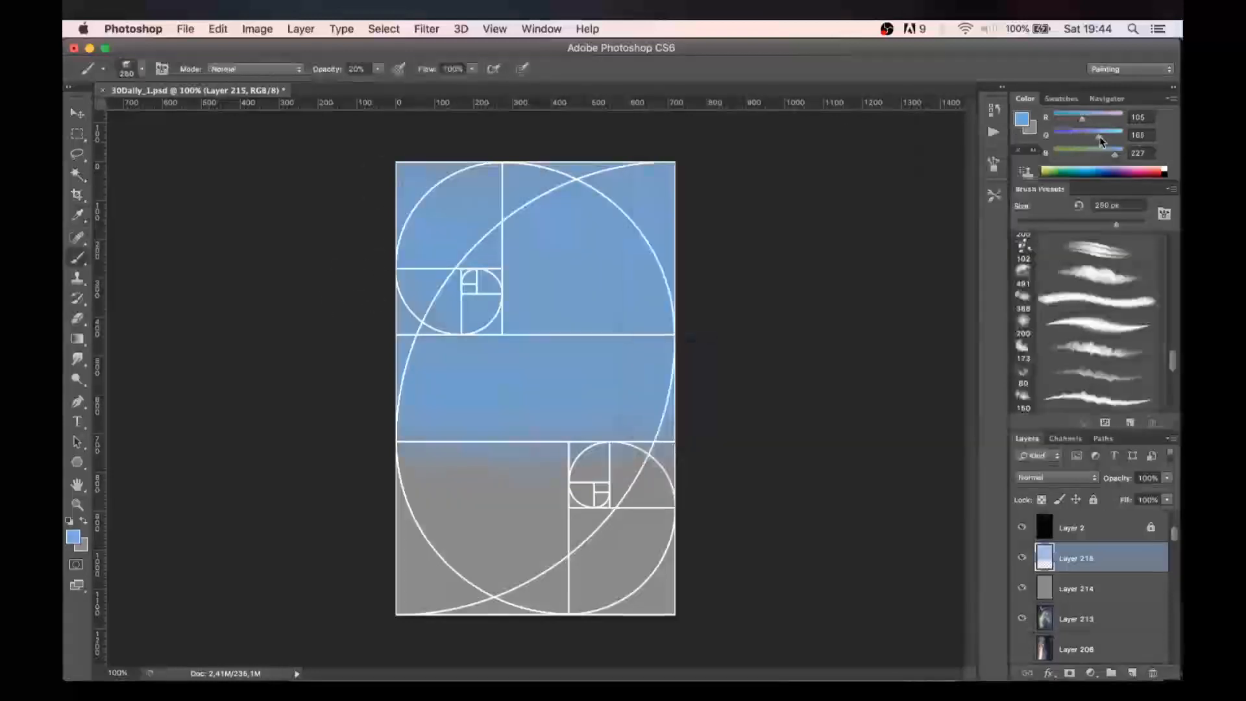
left_click_drag(1095, 139, 1087, 120)
key("bracketright")
key("bracketright")
key("bracketright")
key("bracketright")
key("bracketright")
key("bracketleft")
left_click_drag(695, 214, 659, 224)
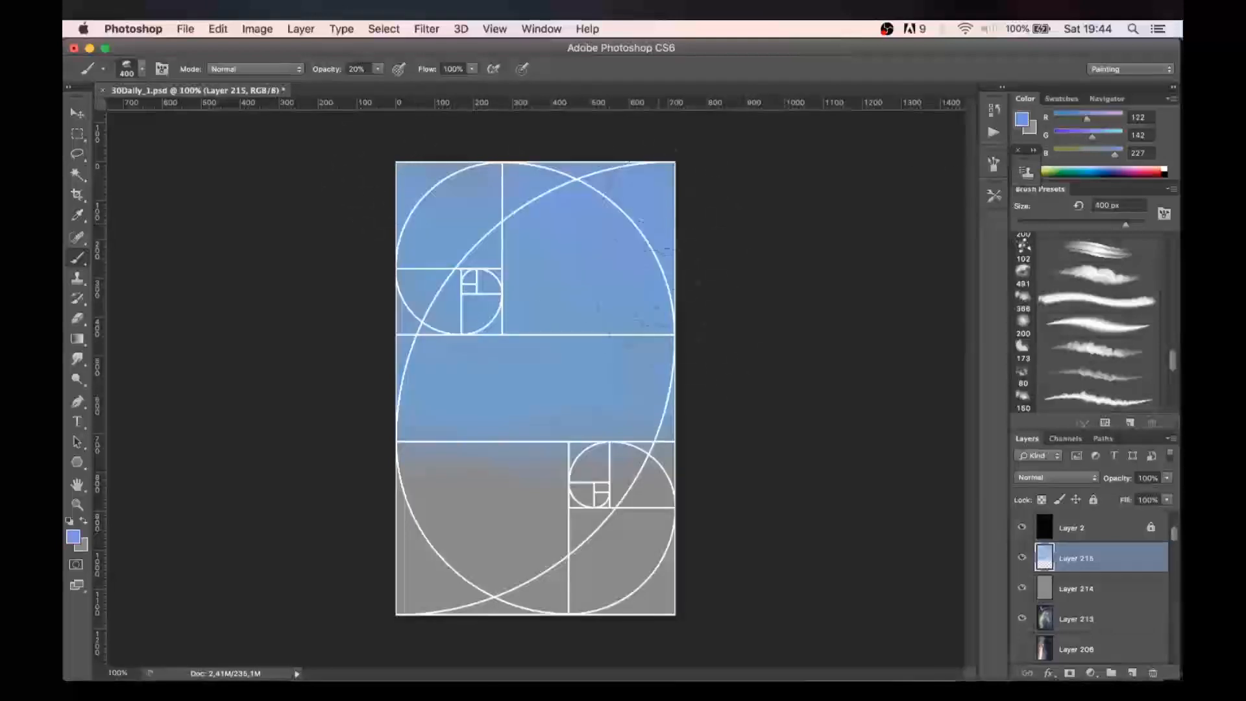
- Set the foreground color to pale blue adc4de and brush soft light patches into the lower part of the sky
key("bracketright")
key("bracketright")
left_click(1025, 120)
left_click_drag(709, 198, 701, 197)
left_click_drag(888, 247, 887, 251)
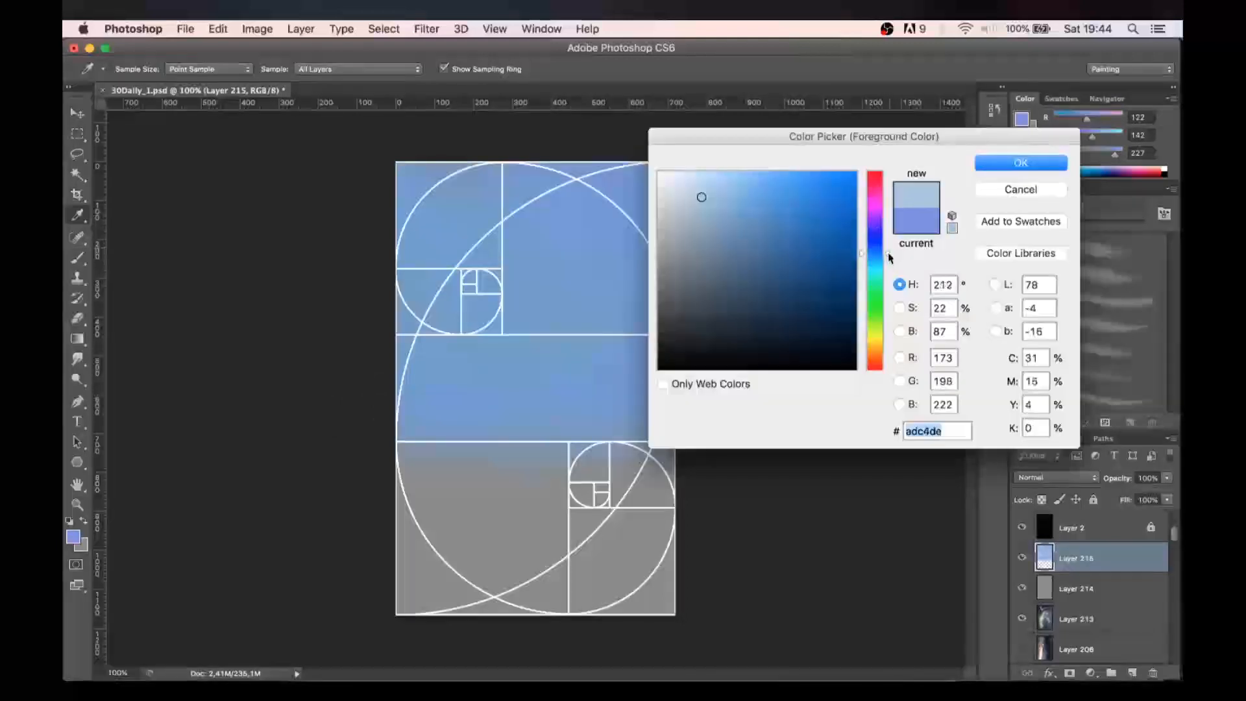
left_click(996, 166)
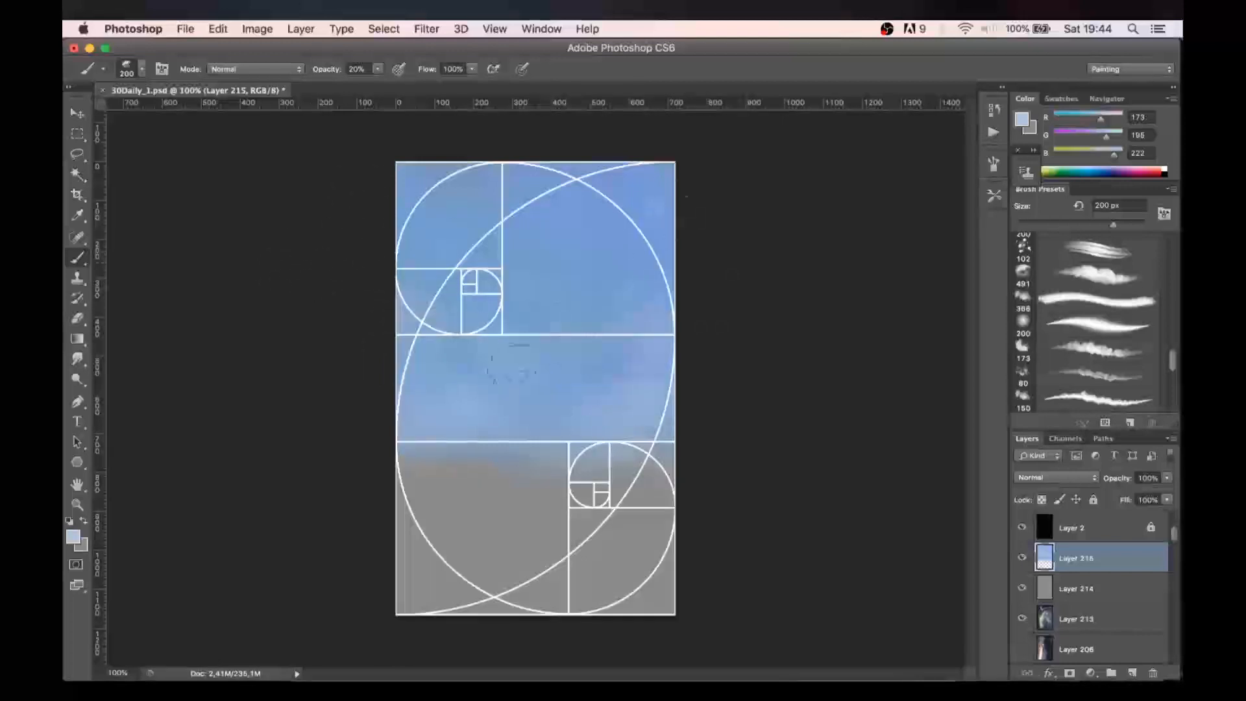
key("bracketleft")
- Sample the upper right sky, darken the color to RGB 80, 115, 180, and deepen the top of the sky at 10% opacity
left_click(630, 180, "alt")
left_click(1023, 120)
left_click_drag(751, 206, 769, 226)
left_click(982, 167)
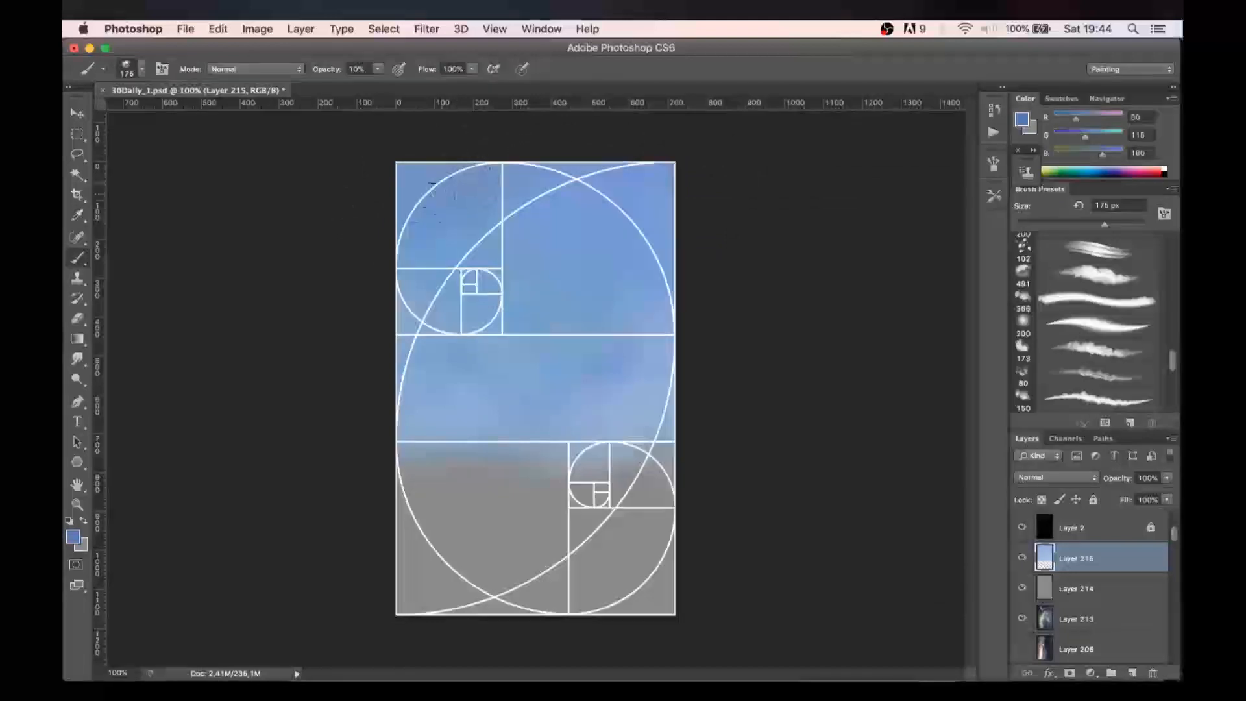
key("bracketright")
key("bracketright")
key("bracketright")
- Sample the mid-blue at the left of the sky and extend the sky down into the gray area
left_click(425, 299, "alt")
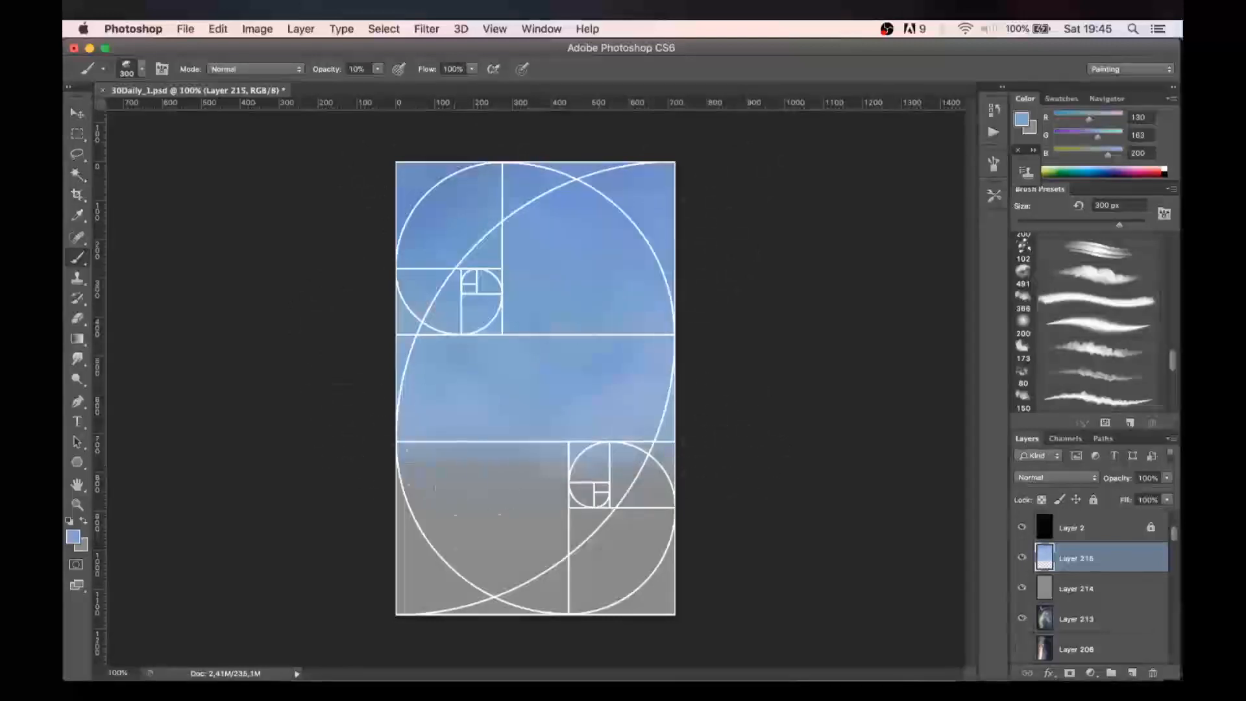
key("7")
key("bracketleft")
left_click_drag(532, 494, 521, 506)
key("bracketright")
key("bracketright")
key("bracketright")
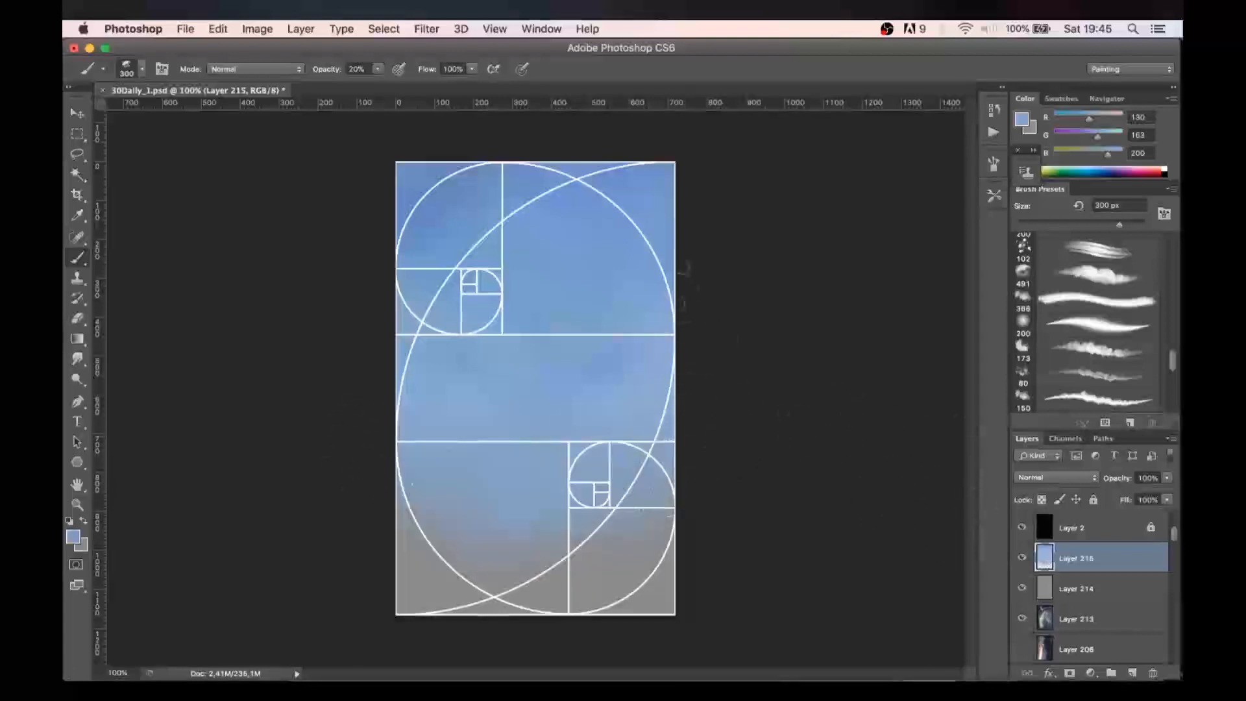
- Duplicate the painted sky layer and merge it with its copy, two times in a row, to strengthen the color
key("v")
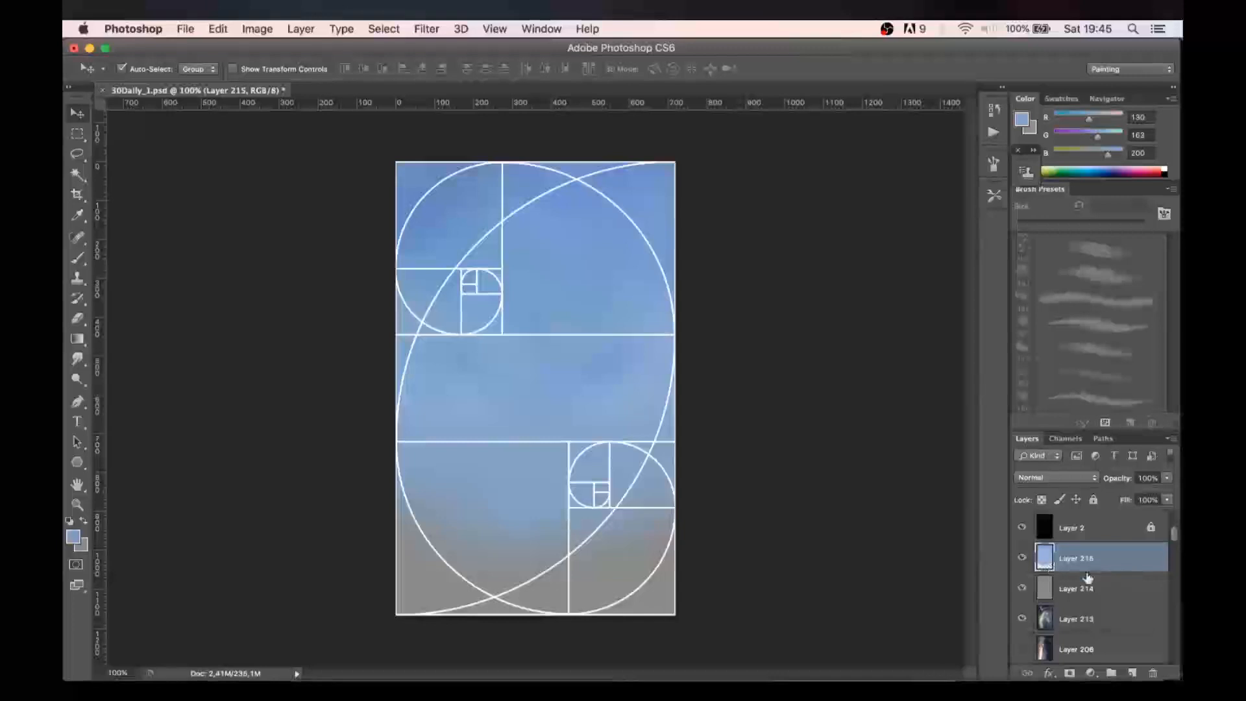
key("super+j")
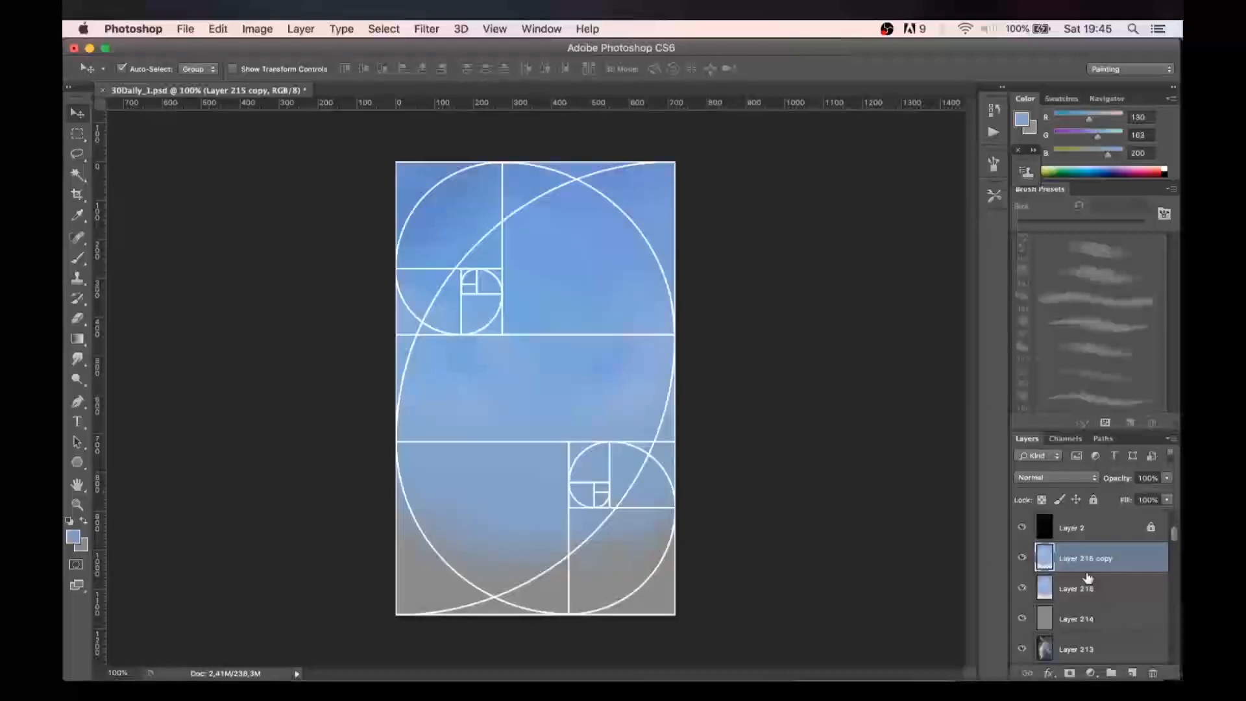
left_click(1082, 590, "shift")
key("super+e")
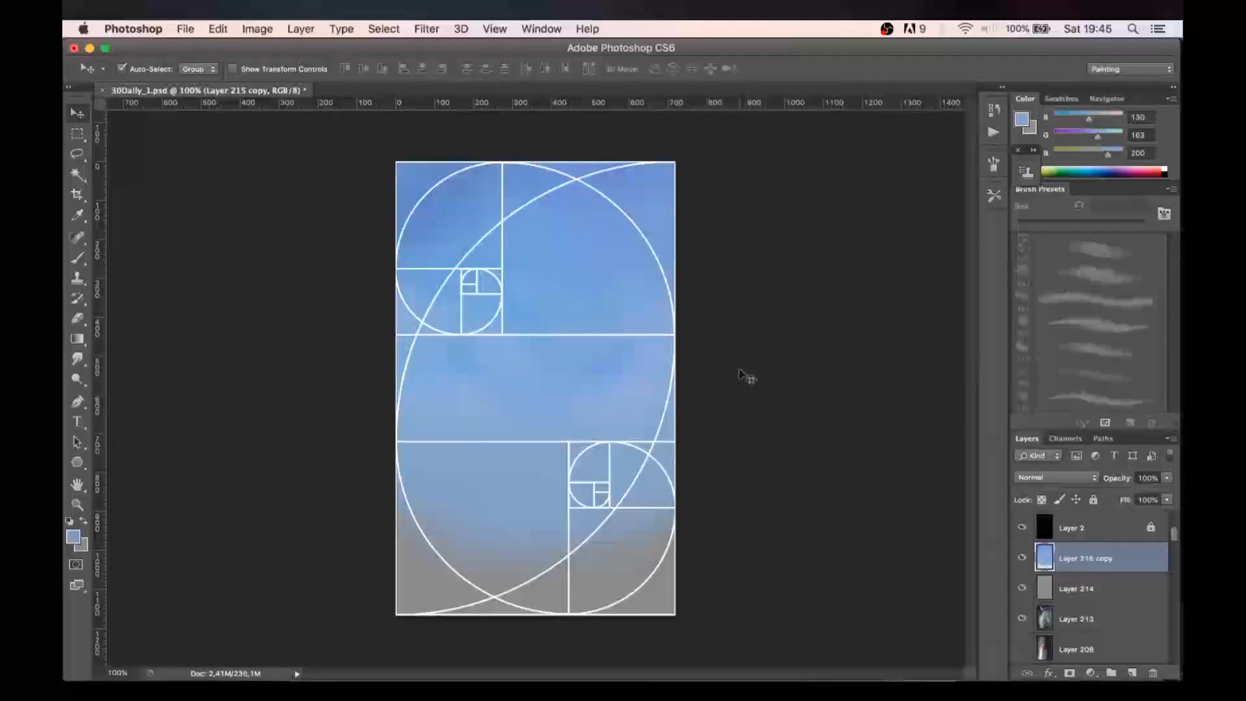
key("super+j")
left_click(1054, 589, "shift")
key("super+e")
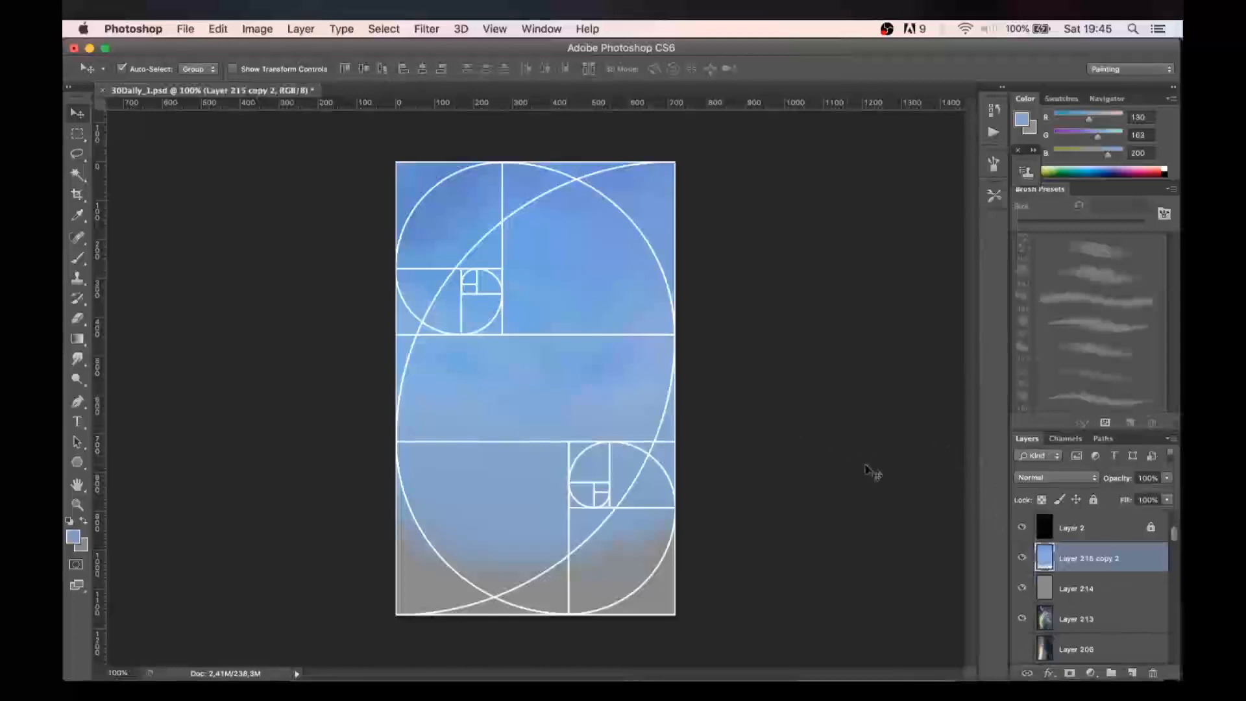
- Add a new layer above the merged sky layer and reduce the brush to 250 px
left_click(1133, 673)
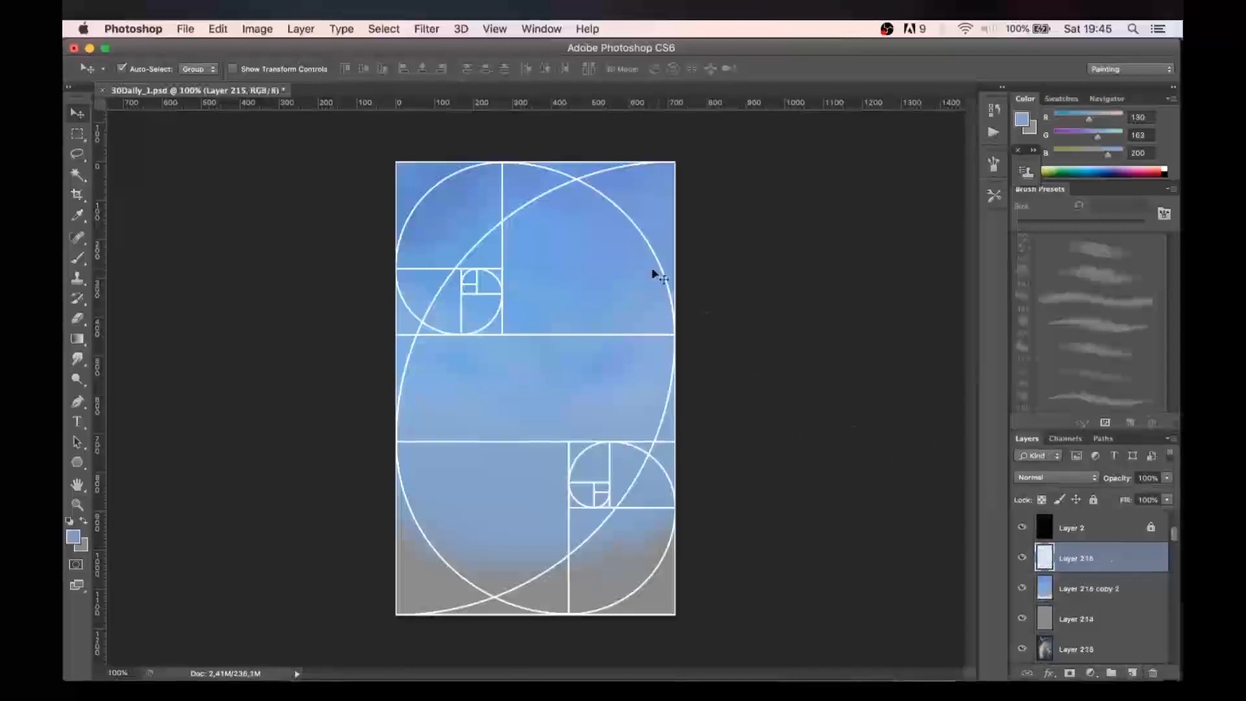
key("b")
key("bracketleft")
key("bracketleft")
key("bracketleft")
key("bracketleft")
key("bracketleft")
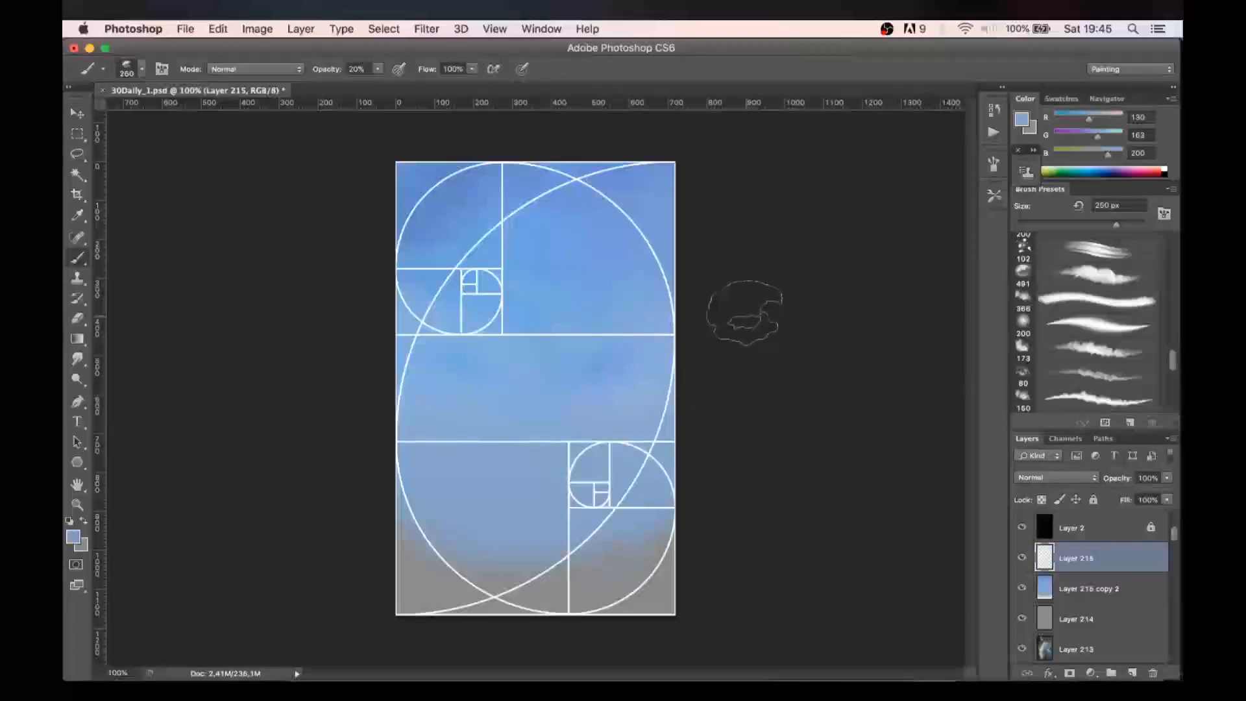
- Set the foreground color to pale blue aec7e3 and reduce the brush size for cloud painting
left_click(1022, 120)
left_click(732, 196)
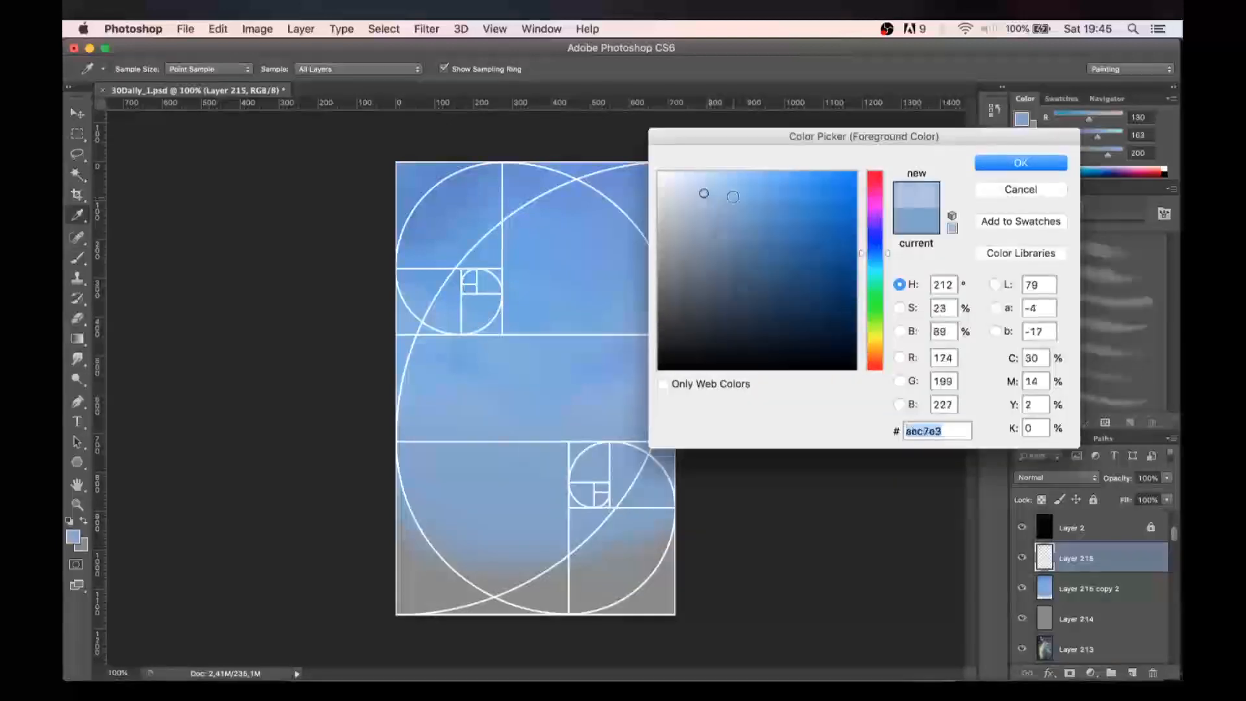
left_click(996, 165)
key("bracketleft")
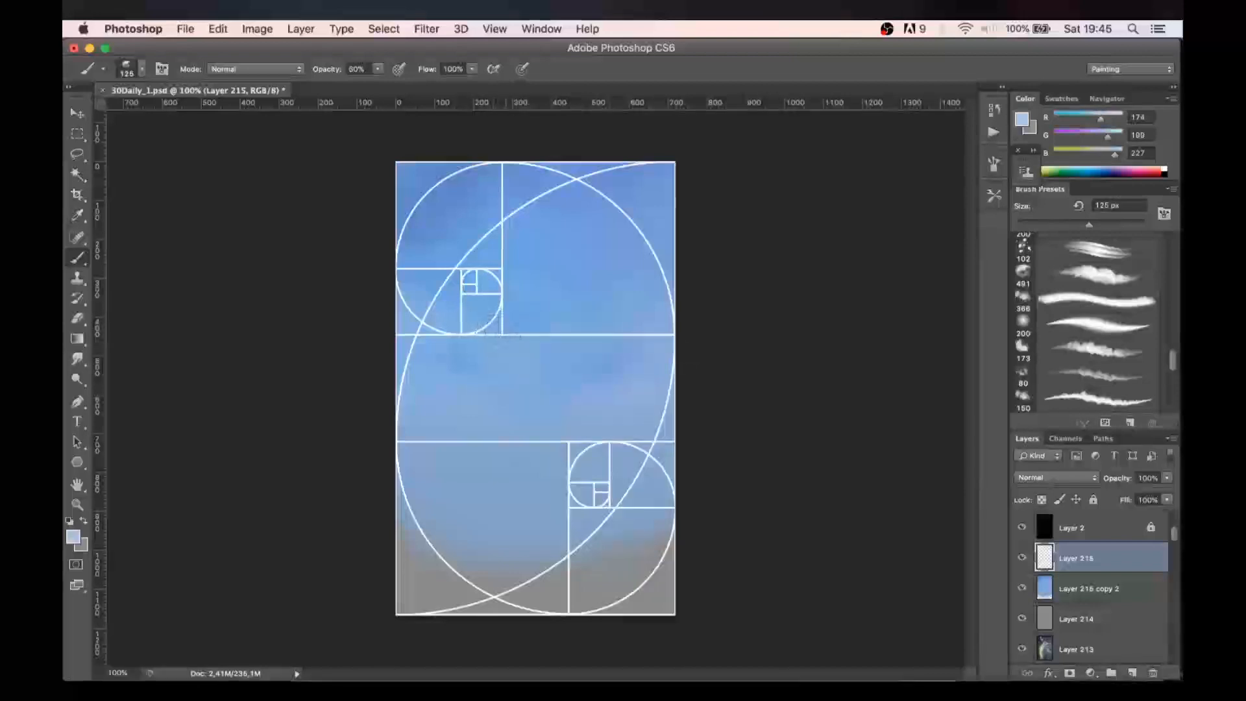
- Paint a pale cloud with a wide base and a rising wisp in the middle of the sky, reducing the brush to 70 px
mouse_move(491, 321)
left_mouse_down()
mouse_move(515, 287)
mouse_move(514, 308)
mouse_move(504, 267)
mouse_move(452, 346)
left_mouse_up()
key("bracketleft")
mouse_move(524, 277)
left_mouse_down()
mouse_move(528, 245)
mouse_move(542, 257)
mouse_move(571, 241)
mouse_move(522, 282)
mouse_move(588, 226)
mouse_move(515, 276)
mouse_move(512, 296)
mouse_move(541, 300)
mouse_move(514, 334)
mouse_move(482, 336)
mouse_move(515, 355)
mouse_move(530, 313)
mouse_move(527, 347)
mouse_move(538, 316)
mouse_move(500, 342)
mouse_move(439, 354)
mouse_move(471, 373)
mouse_move(507, 350)
mouse_move(563, 368)
mouse_move(551, 364)
mouse_move(608, 357)
left_mouse_up()
key("bracketleft")
key("bracketleft")
key("bracketleft")
key("bracketleft")
key("bracketright")
key("bracketright")
key("bracketright")
key("bracketleft")
mouse_move(556, 324)
left_mouse_down()
mouse_move(584, 327)
mouse_move(576, 351)
mouse_move(575, 340)
left_mouse_up()
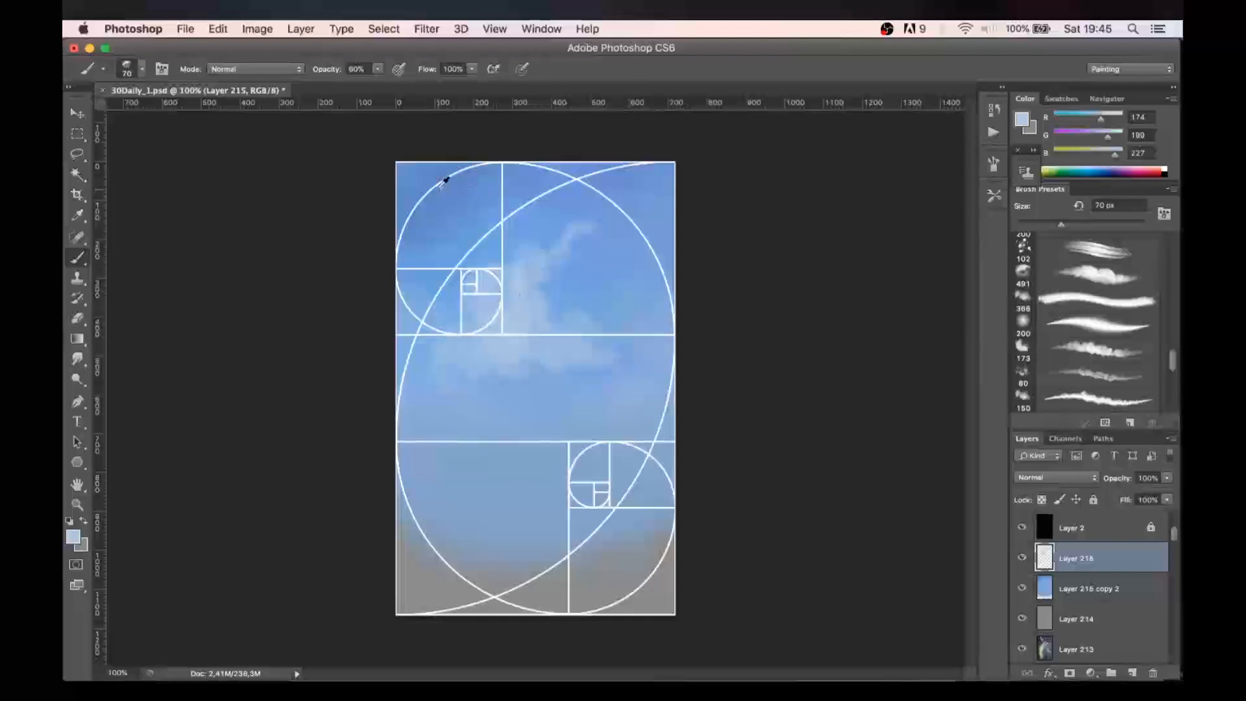
- Sample the dark blue in the upper left sky and adjust the foreground color to gray-blue 8398ba
left_click(445, 199, "alt")
left_click(1022, 122)
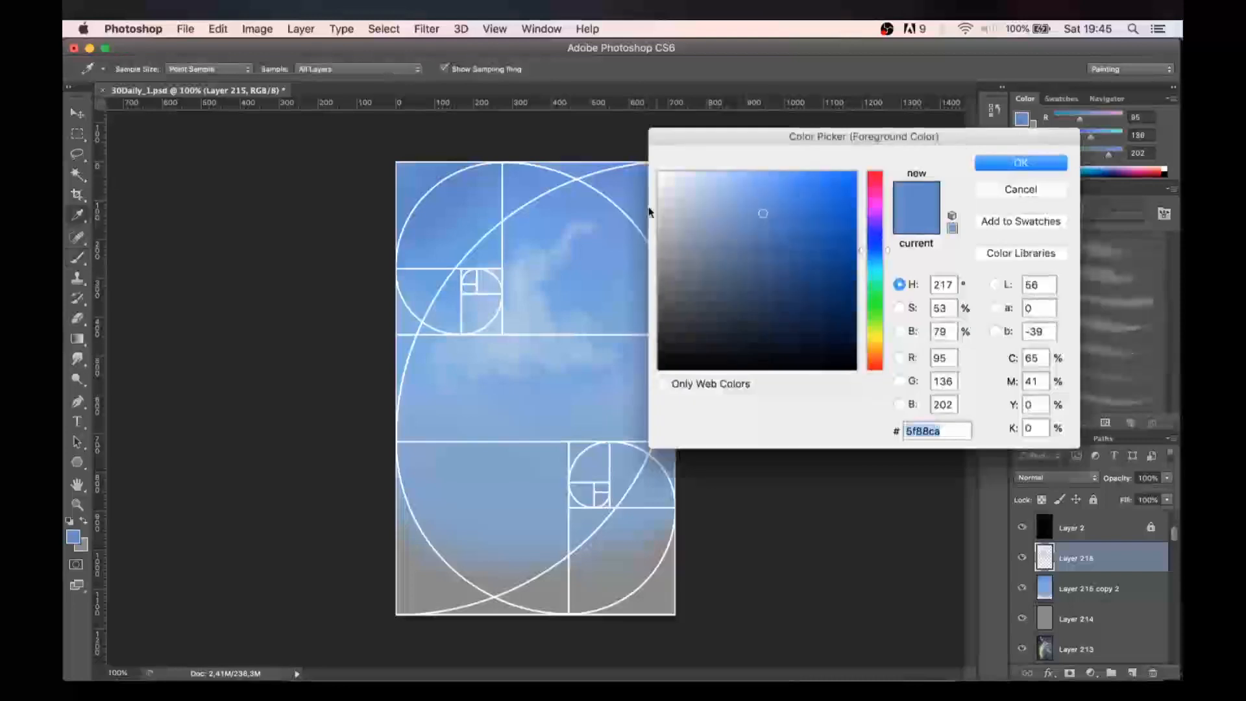
left_click_drag(740, 218, 715, 224)
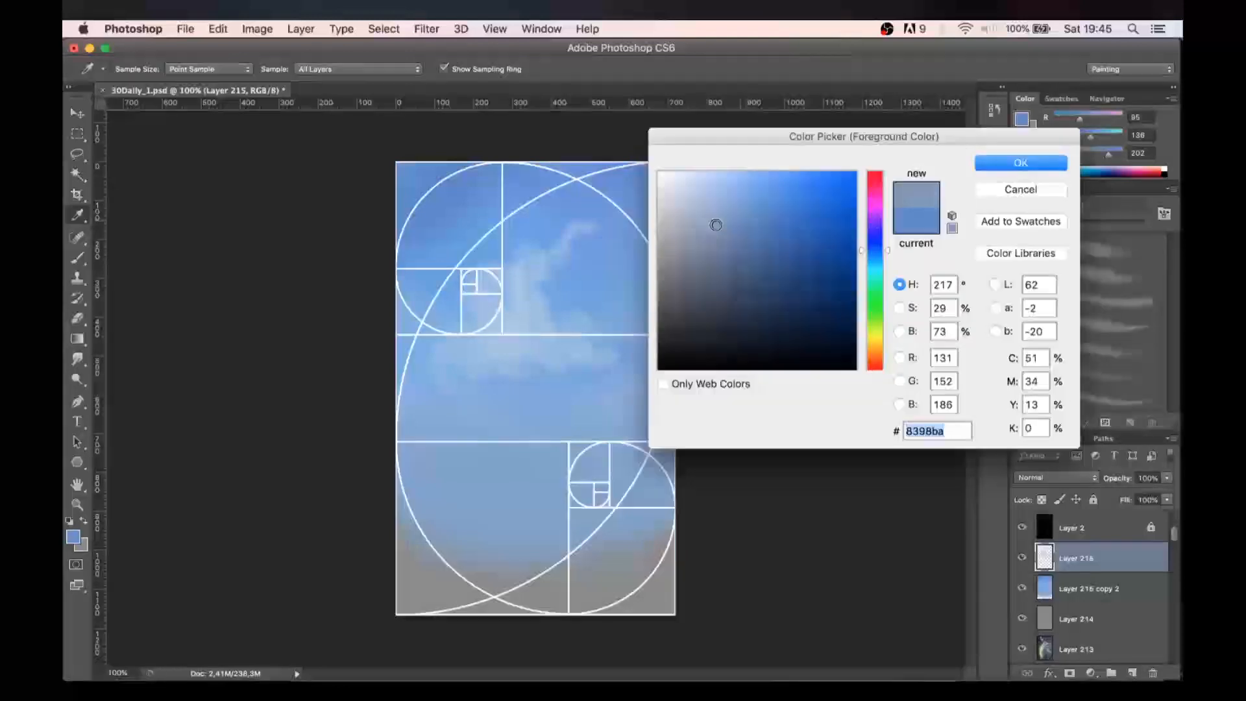
left_click(989, 171)
- Undo a first heavy shadow stroke and shade the cloud's body and base with the gray-blue at 20% opacity
left_click_drag(533, 269, 542, 328)
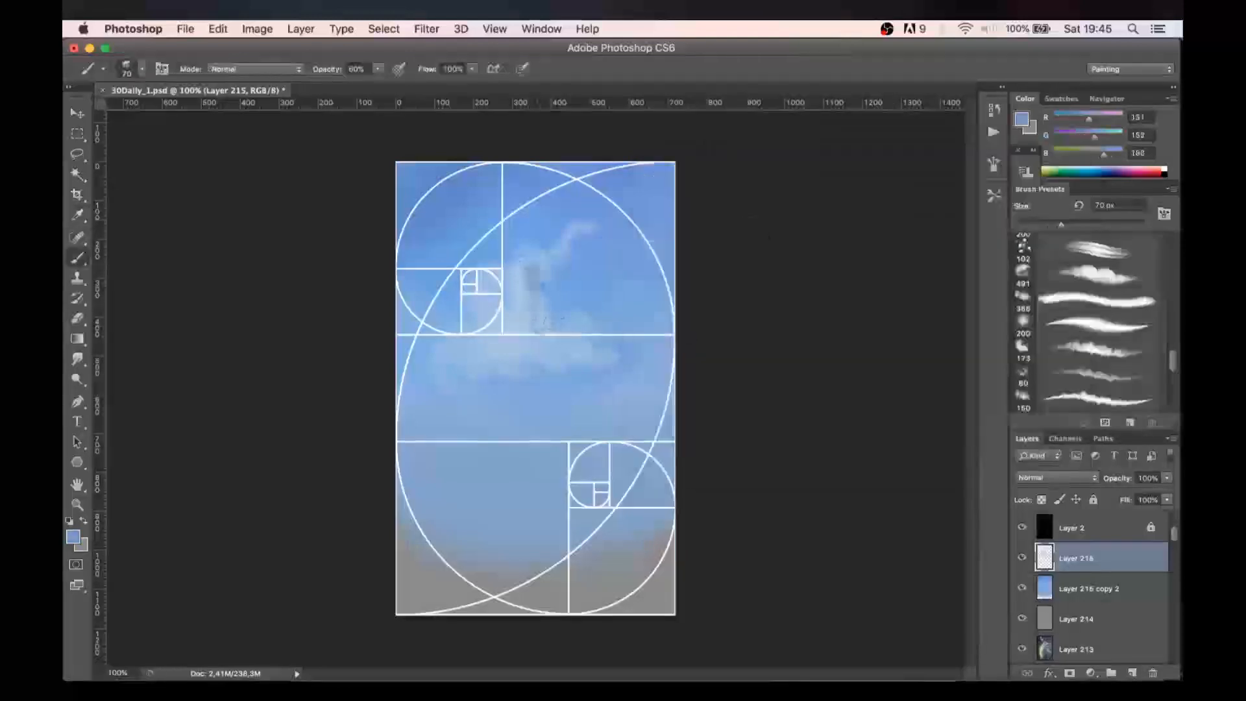
key("super+z")
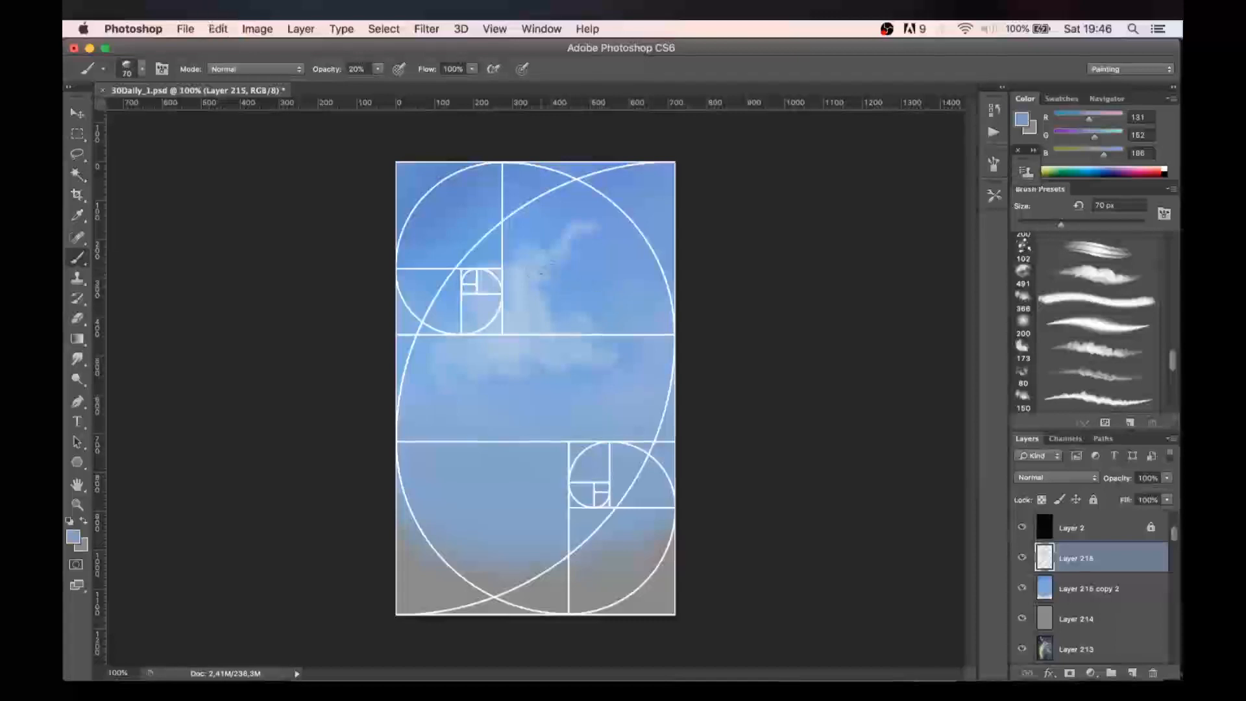
mouse_move(561, 243)
left_mouse_down()
mouse_move(535, 332)
mouse_move(497, 329)
mouse_move(525, 327)
mouse_move(509, 345)
mouse_move(527, 302)
mouse_move(536, 358)
mouse_move(589, 337)
mouse_move(469, 349)
left_mouse_up()
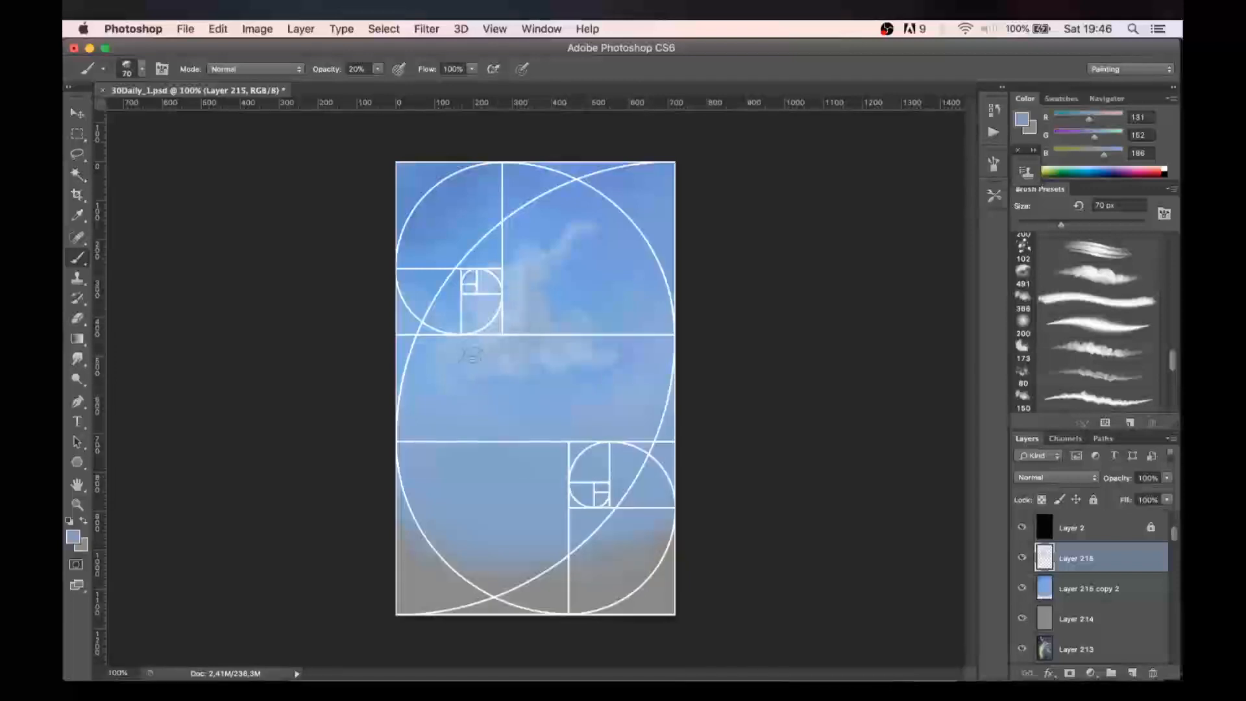
- Hide the Layer 2 copy spiral guide overlay
scroll(1175, 537, "up", 2)
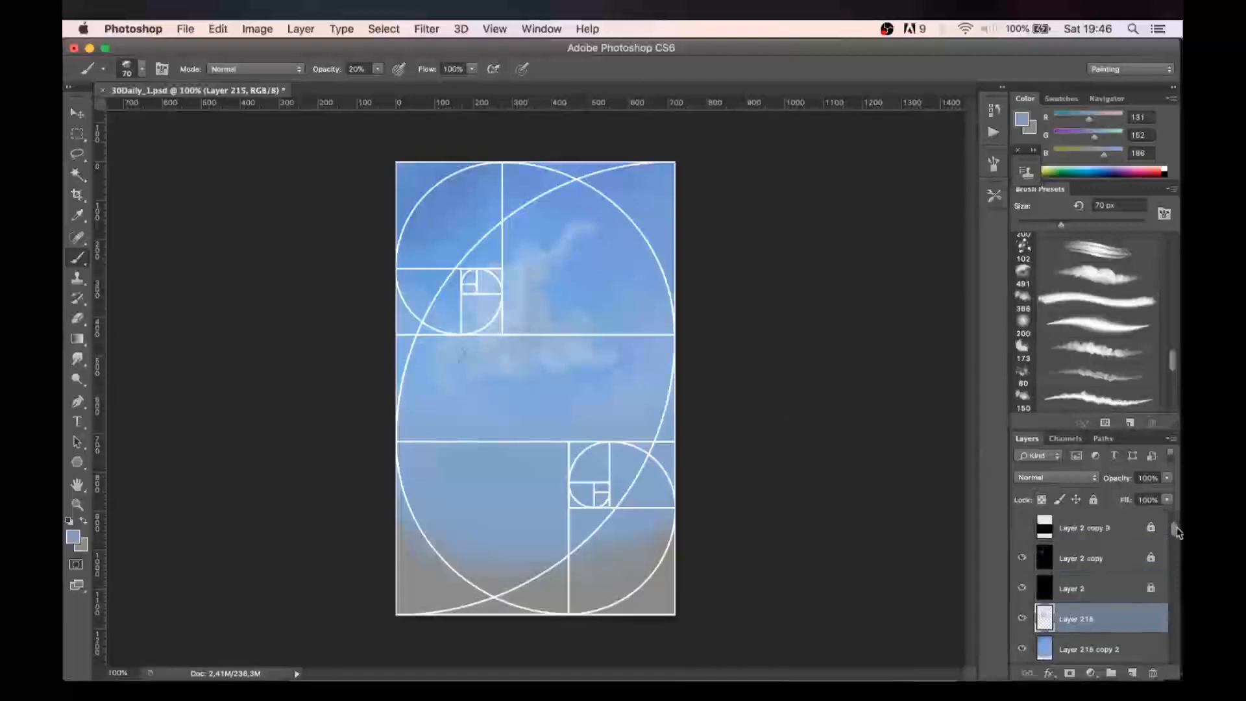
left_click(1020, 558)
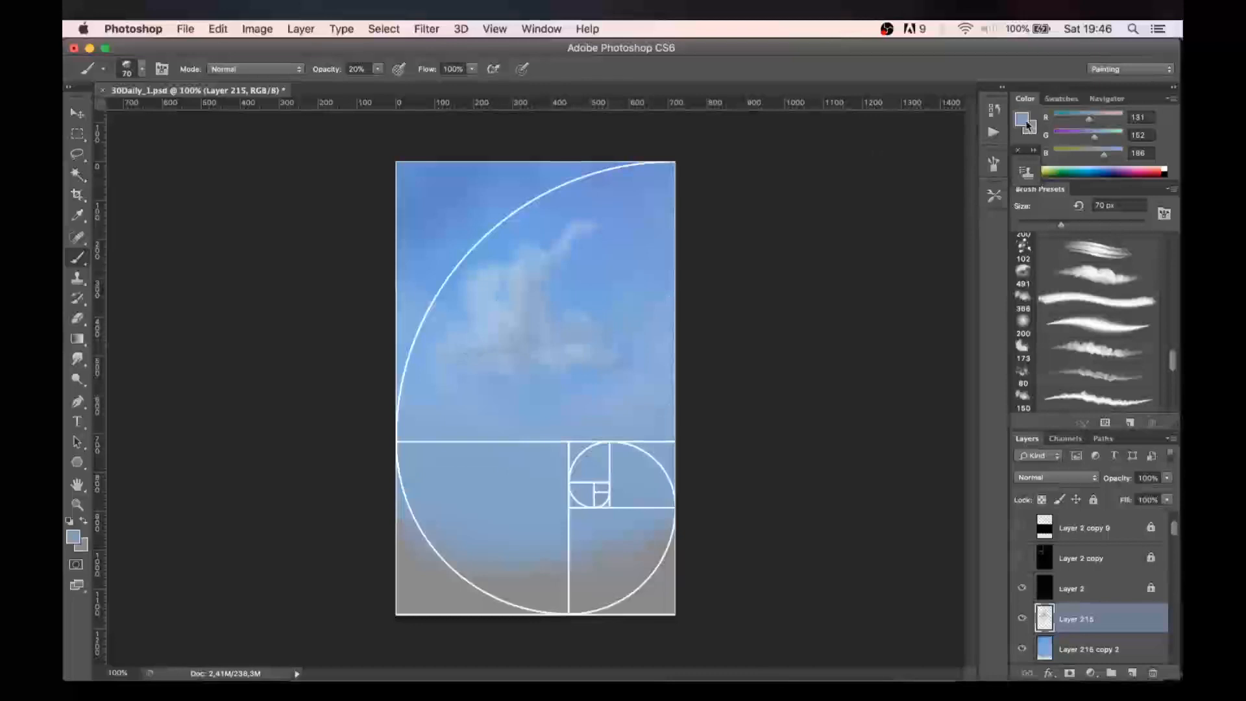
- Set the foreground color to a pale cream, R 236, G 236, B 219
left_click(1024, 122)
left_click(686, 189)
left_click_drag(890, 253, 891, 331)
left_click_drag(681, 195, 671, 185)
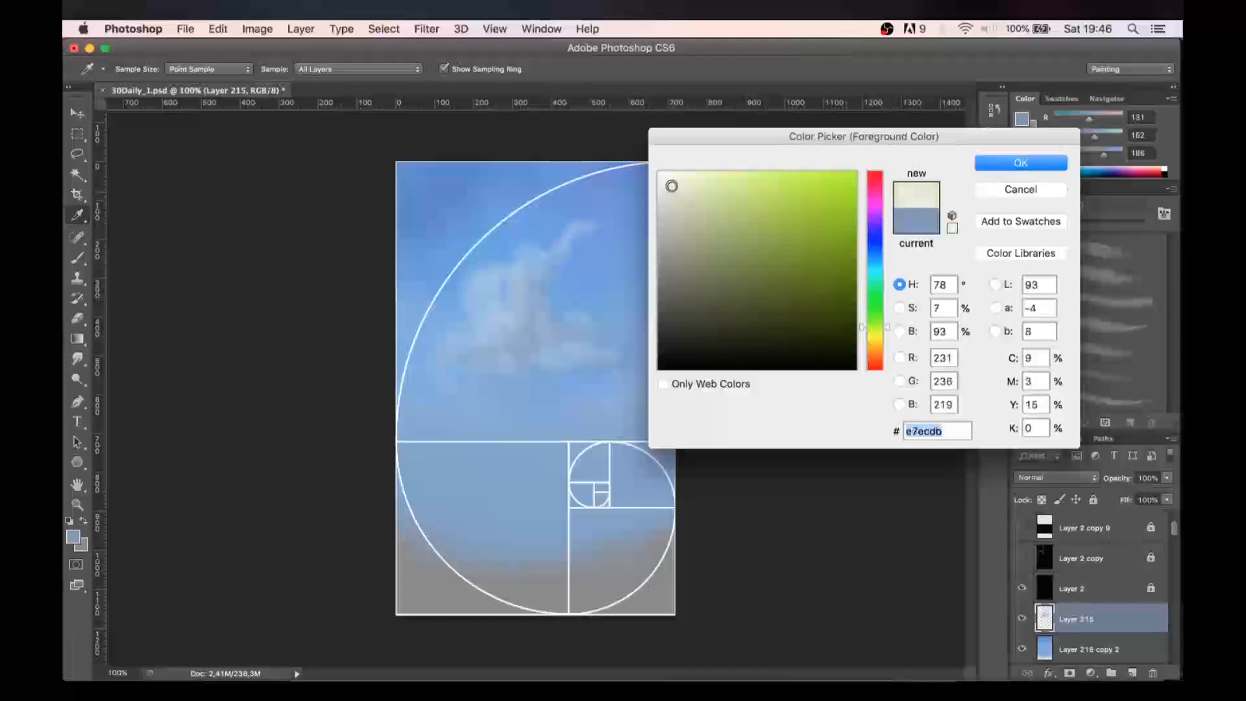
left_click_drag(888, 326, 887, 333)
left_click(1020, 163)
- Paint soft cream highlights inside the cloud's upper body at 20% opacity, using brush sizes from 15 to 25 px
key("bracketleft")
key("bracketleft")
key("bracketleft")
key("bracketleft")
key("bracketleft")
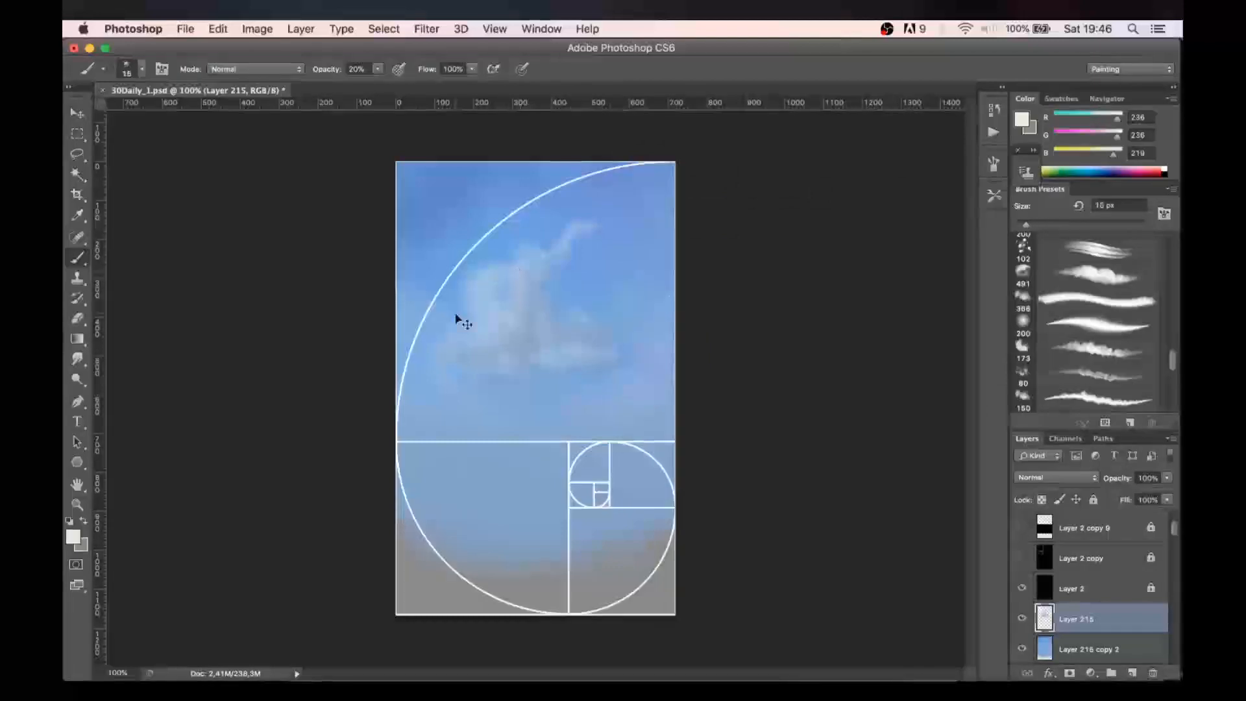
key("super+plus")
scroll(436, 279, "up", 5)
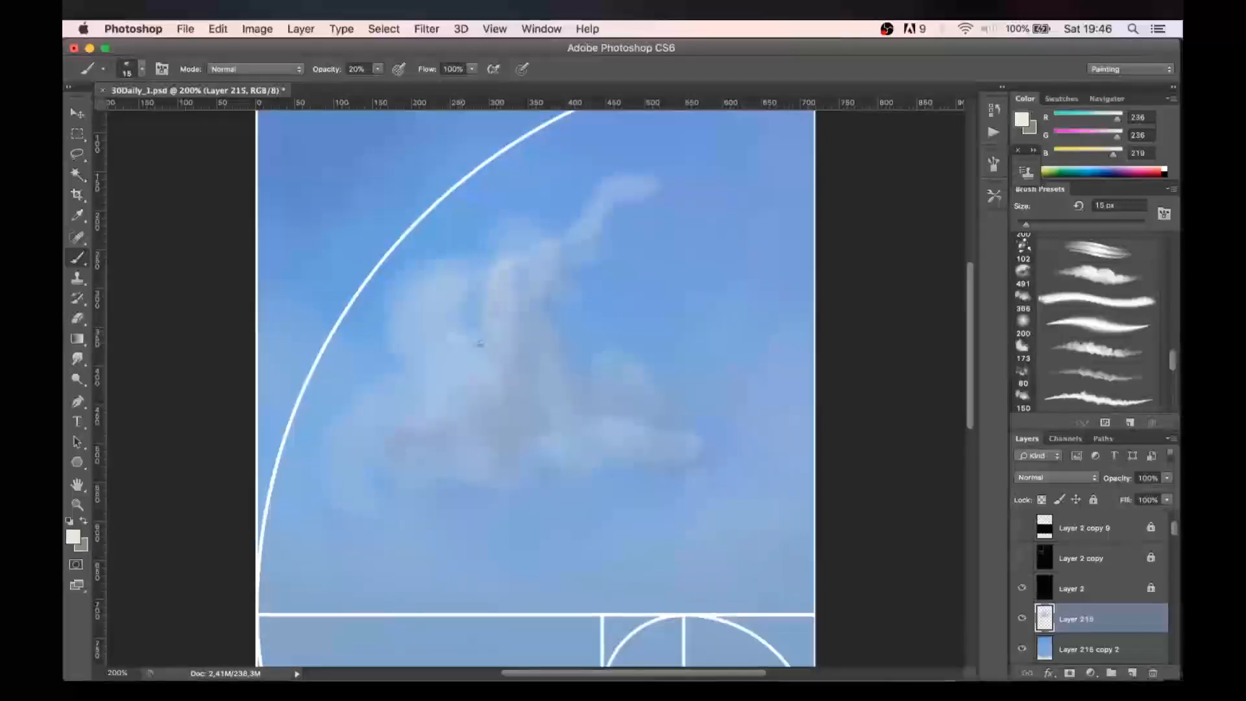
key("bracketright")
key("bracketright")
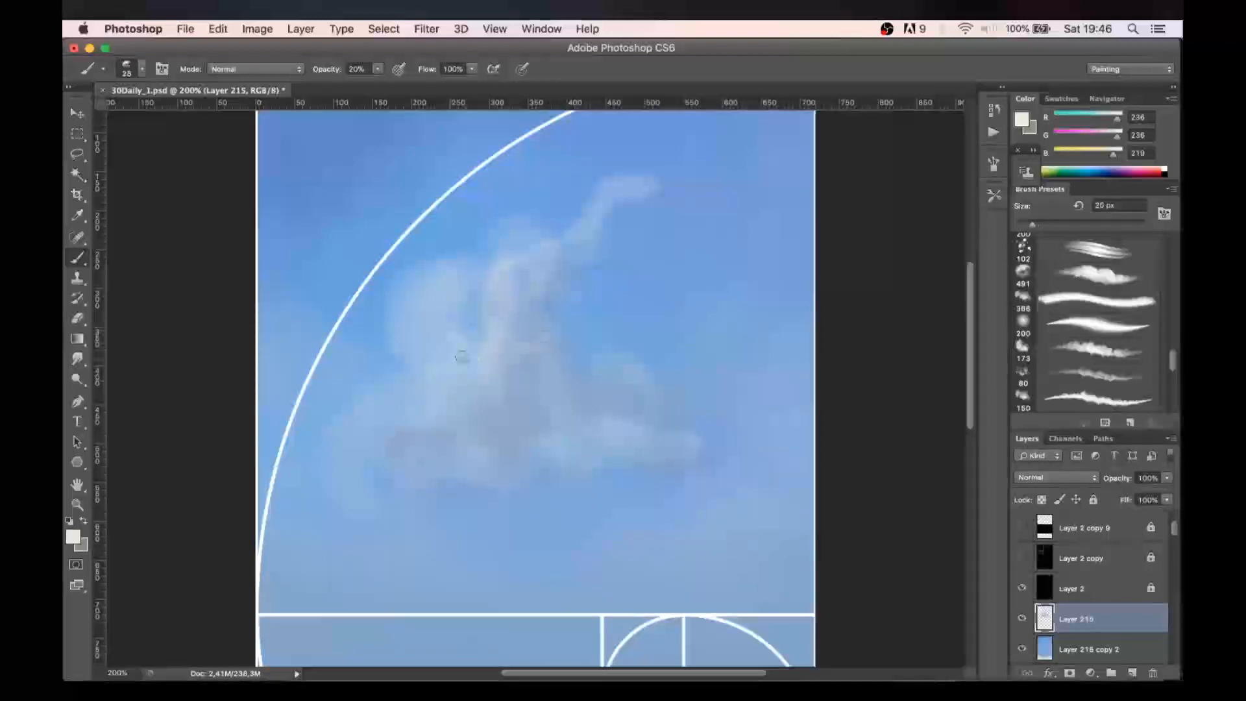
- Define the cloud's left puffs and lower left edge with cream highlights, varying the brush between 10 and 20 px
key("bracketleft")
key("bracketleft")
key("bracketleft")
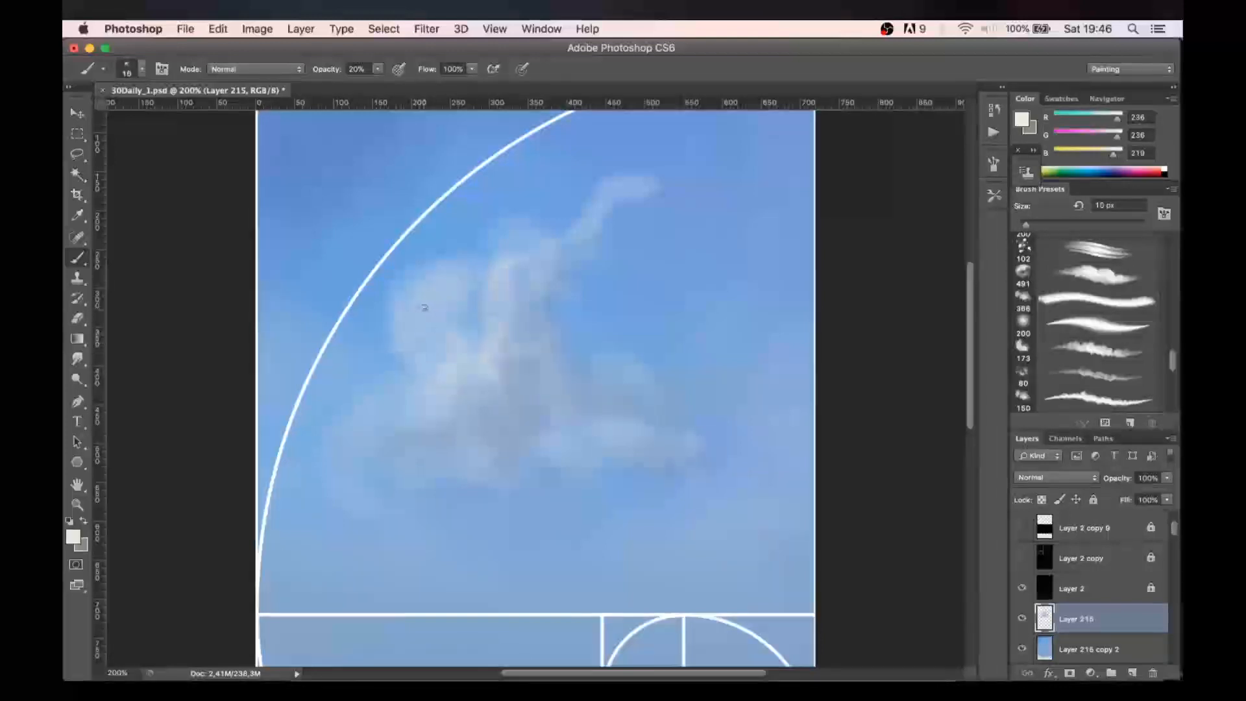
key("bracketright")
key("bracketright")
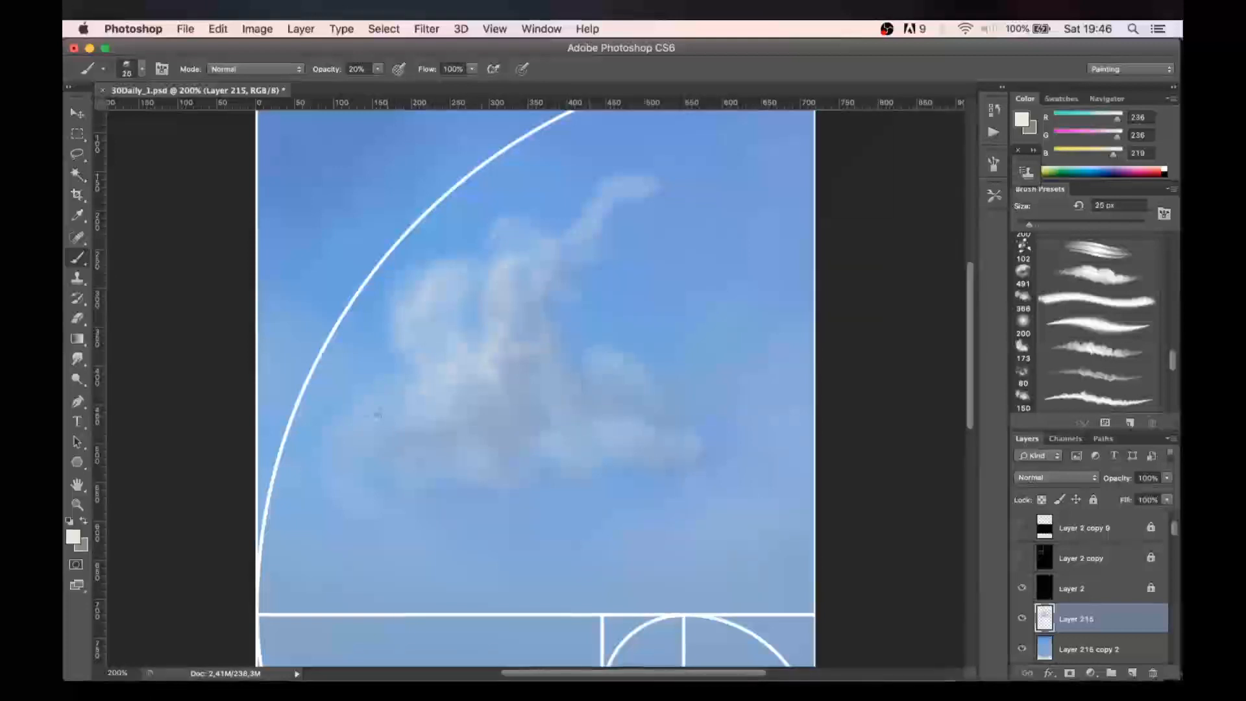
key("bracketleft")
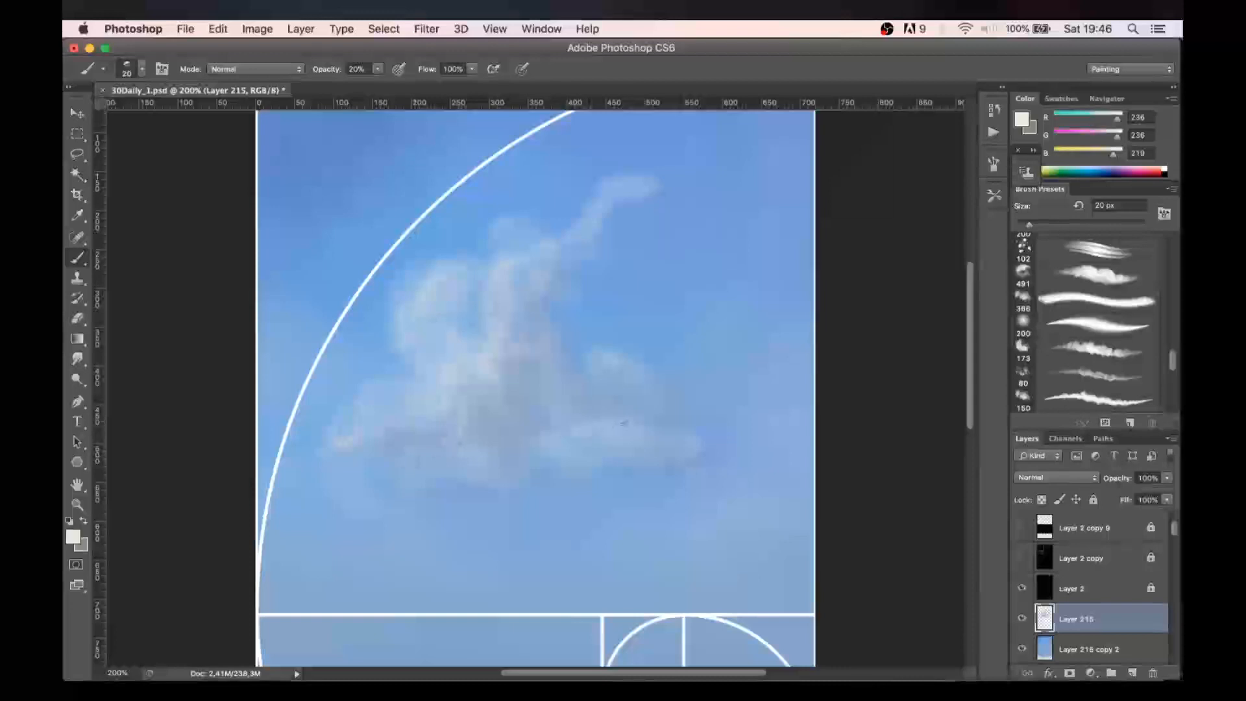
- Sample the cloud's gray-blue shadow and block in a small second cloud to its right with a 40 px brush at 30% opacity
left_click(511, 417, "alt")
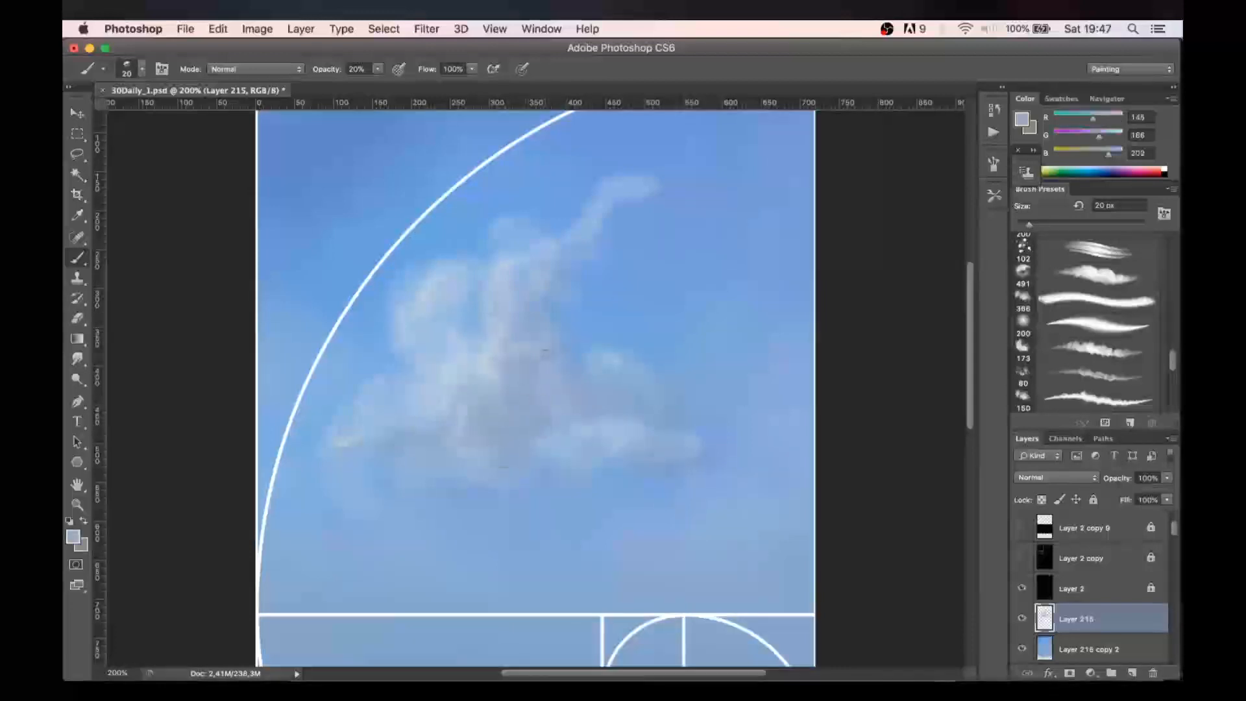
key("bracketright")
key("bracketright")
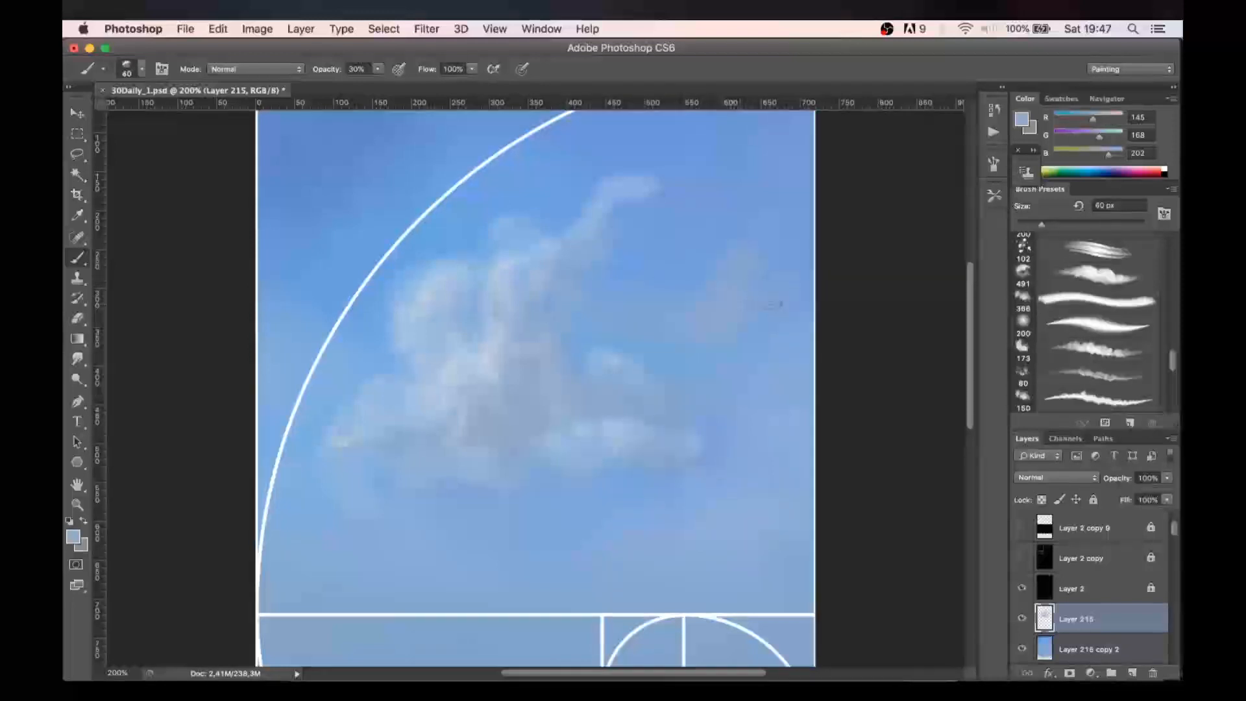
- Sample a lighter blue from the main cloud's top and brighten the small cloud's left side with a 30 px brush
left_click(501, 270, "alt")
key("bracketleft")
key("bracketleft")
key("bracketleft")
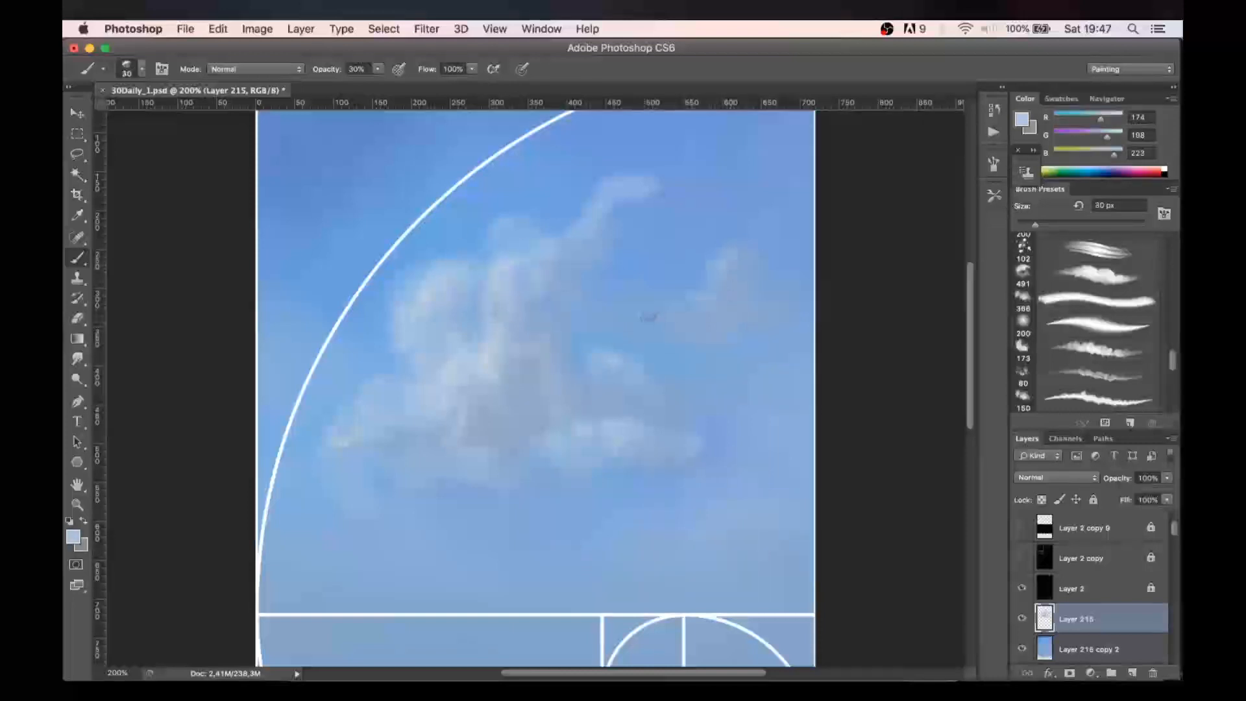
left_click_drag(697, 297, 657, 319)
left_click_drag(727, 269, 690, 329)
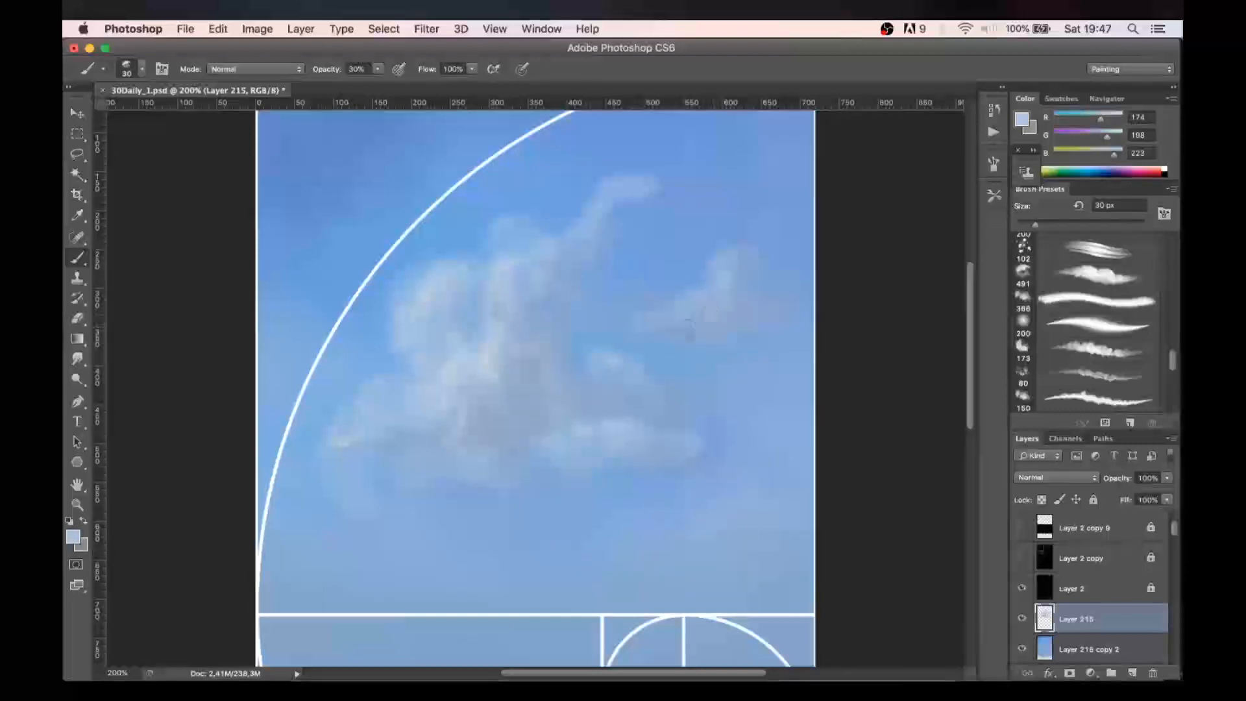
- Sample the main cloud's bright center and adjust the foreground color to near-white f2f7fa
left_click(488, 347, "alt")
left_click(1020, 121)
left_click_drag(679, 188, 665, 175)
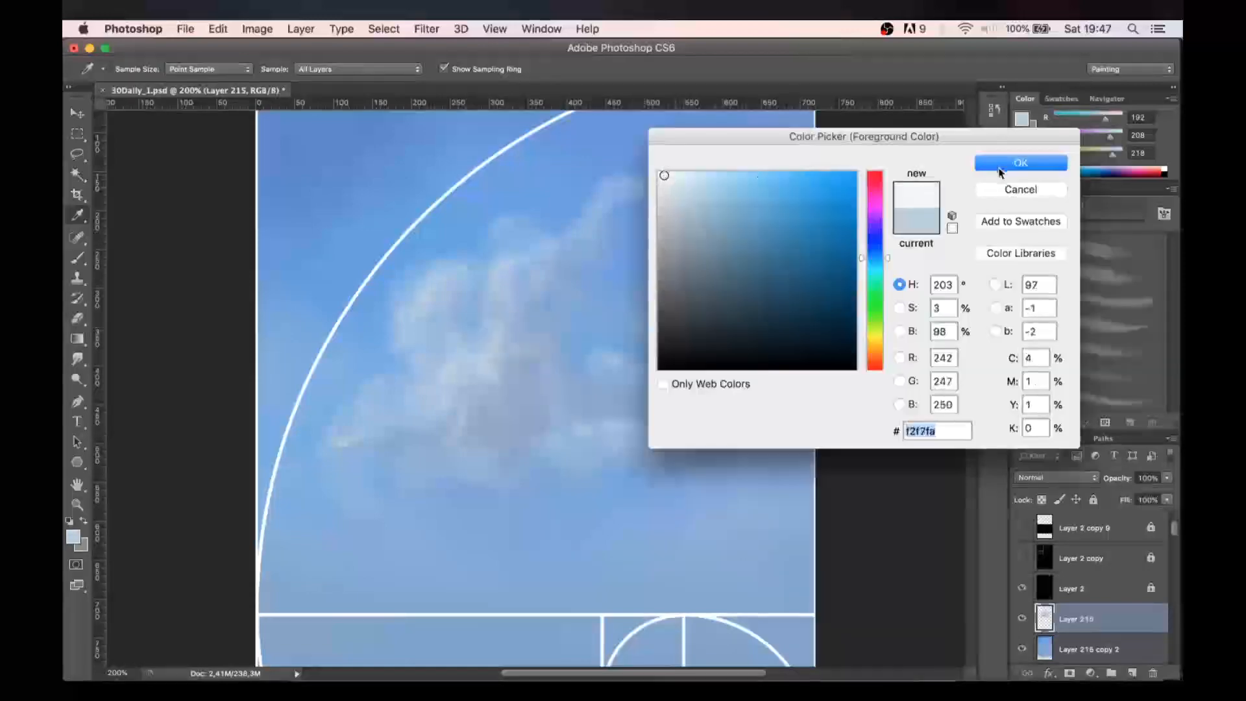
left_click(1021, 162)
- Add near-white highlights to the main cloud's upper puffs and right base, starting at 9 px and enlarging the brush to 25 px
key("bracketleft")
key("bracketleft")
key("bracketleft")
key("bracketleft")
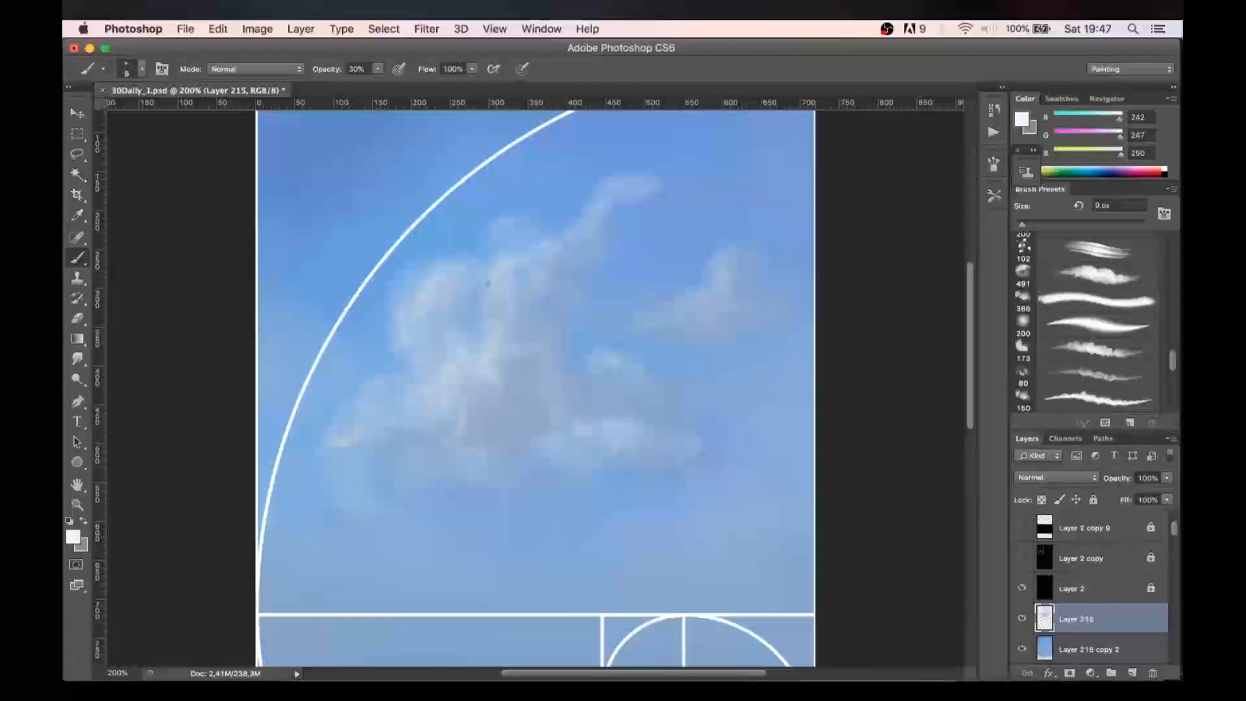
key("bracketright")
key("bracketright")
key("bracketright")
key("bracketright")
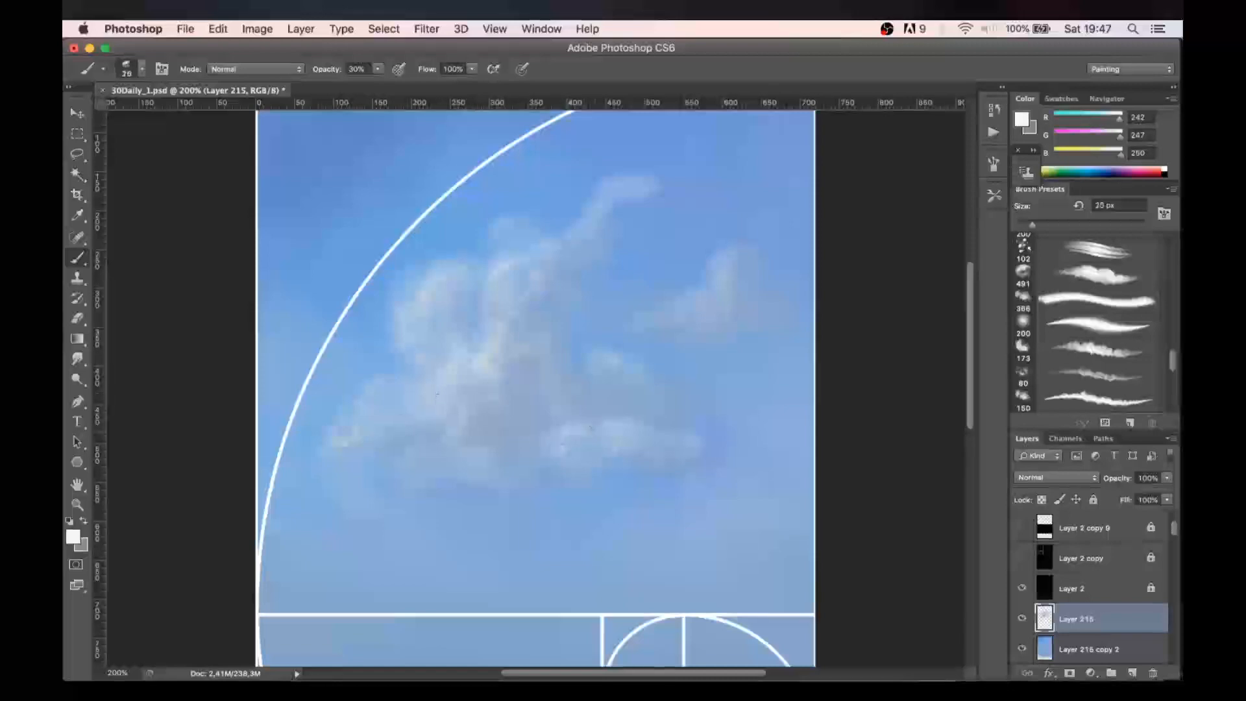
- Refine the near-white highlights along the cloud's base, right puff and left edge with a 10 px brush
key("bracketleft")
key("bracketleft")
key("bracketleft")
key("bracketleft")
key("bracketright")
key("bracketright")
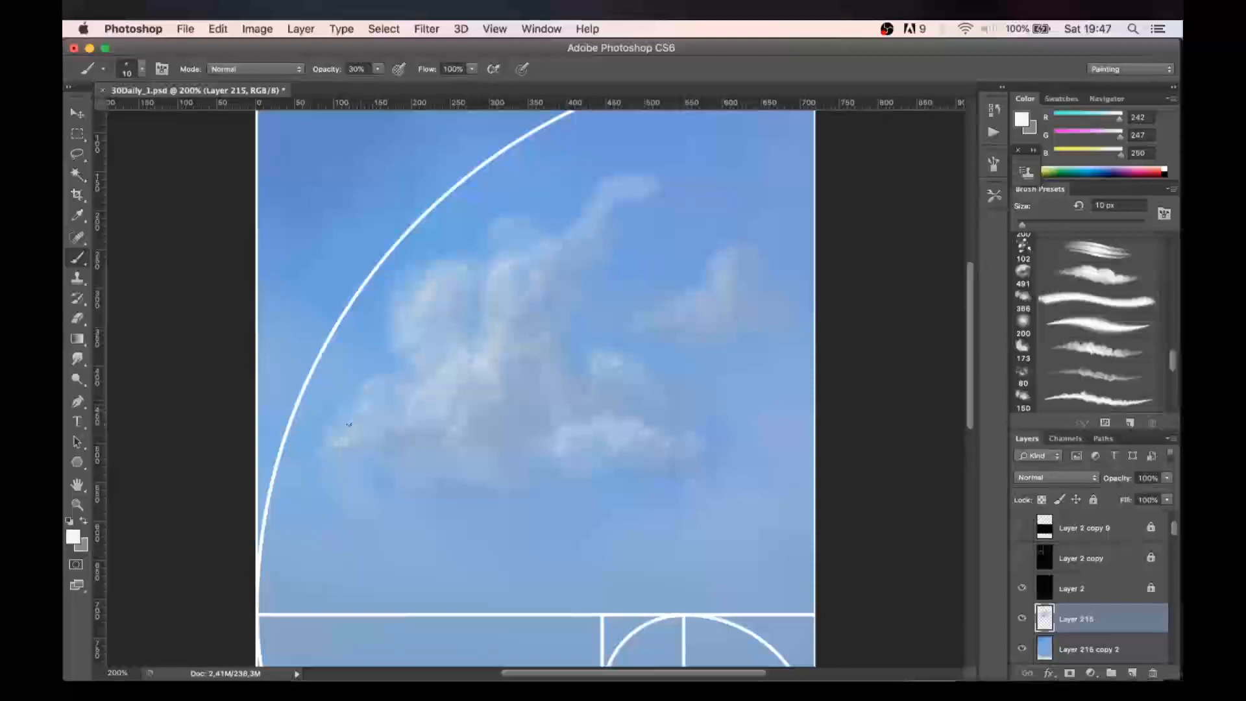
- Sample gray-blue tones from the cloud's shaded body and underside and soften its shadows with a 20 px brush
key("bracketright")
left_click(512, 411, "alt")
left_click(478, 458, "alt")
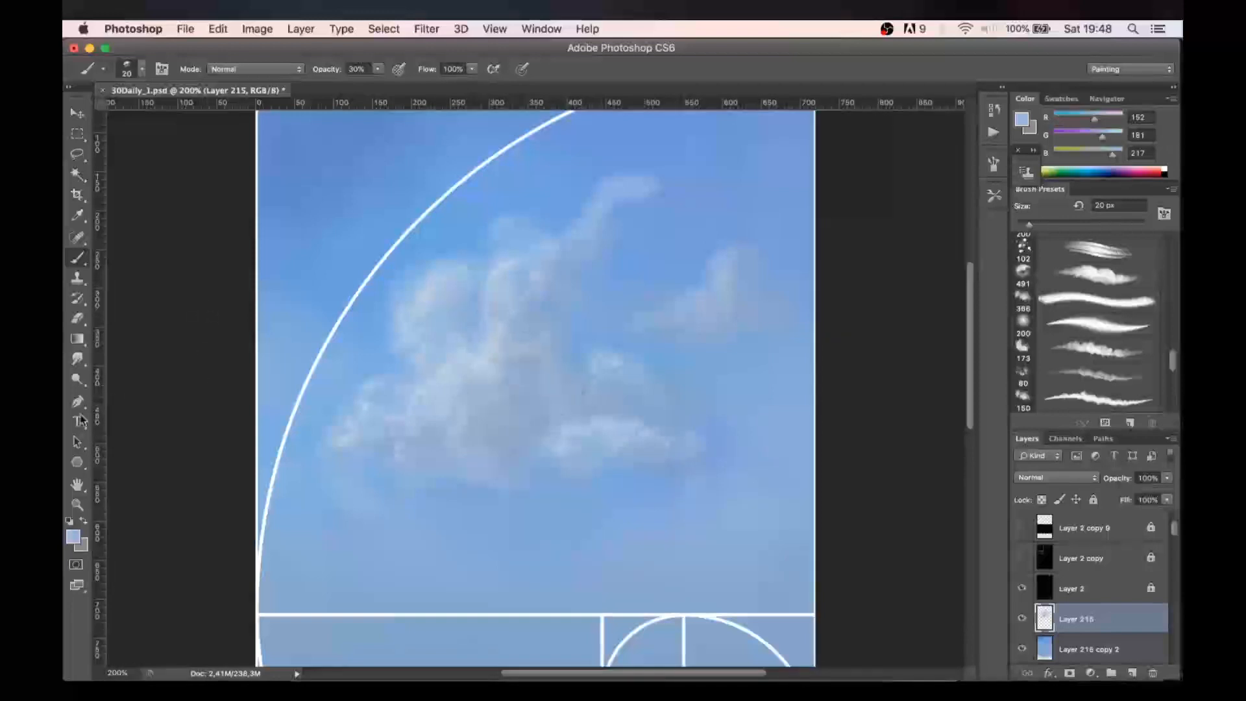
- Smudge the cloud edges and stretch the upper wisp to the right, going from 70 px at 20% strength to 35 px at 30%
left_click(78, 362)
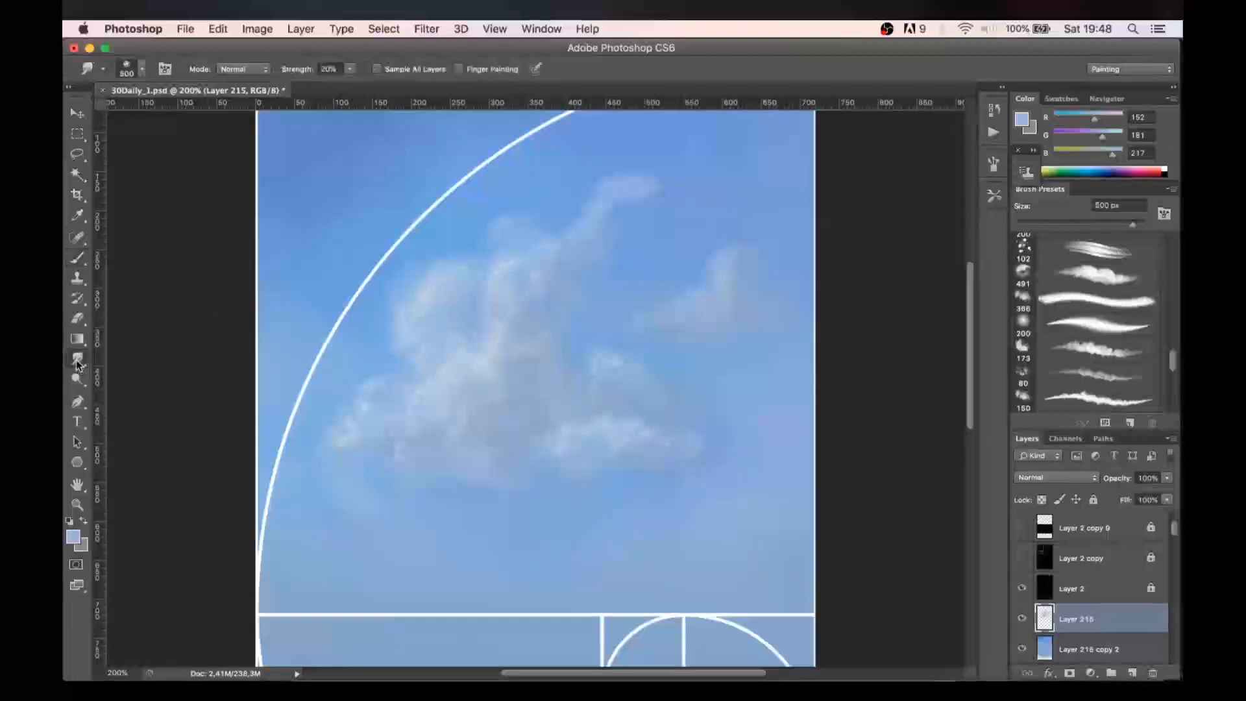
left_click(78, 361)
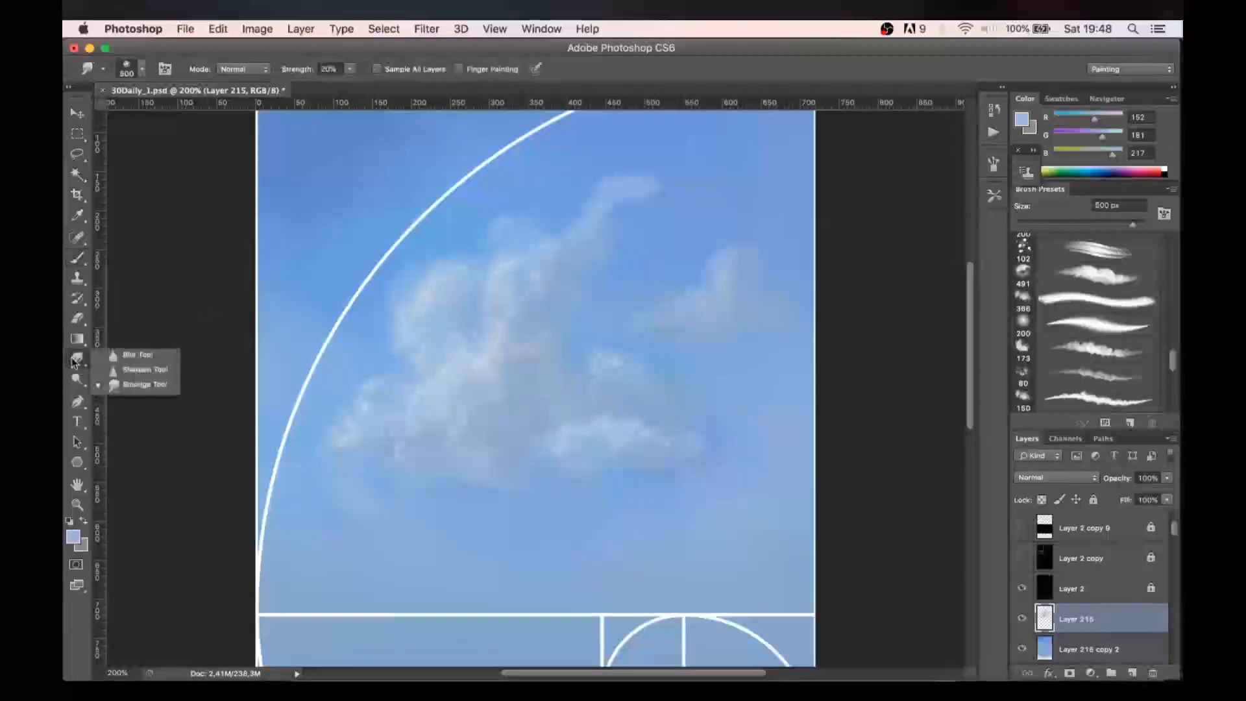
left_click(136, 386)
key("bracketright")
key("bracketleft")
key("bracketleft")
key("bracketleft")
key("bracketleft")
key("bracketleft")
key("bracketleft")
key("bracketleft")
key("bracketleft")
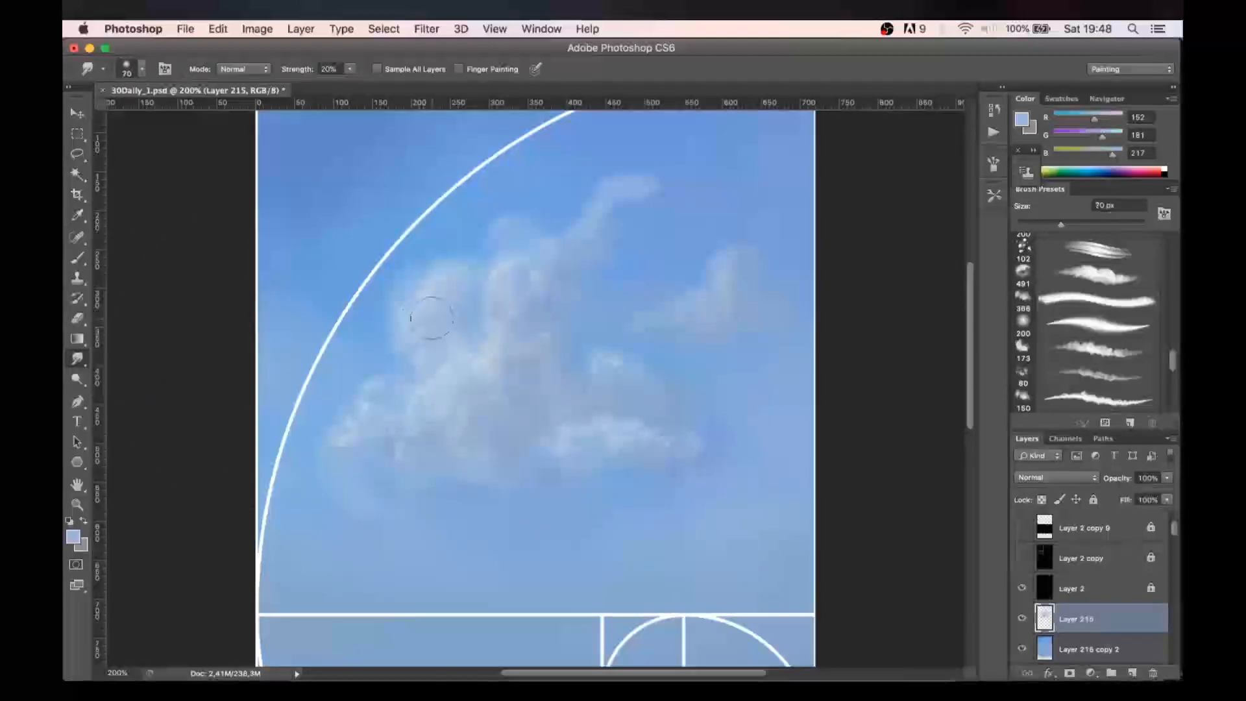
key("1")
key("bracketright")
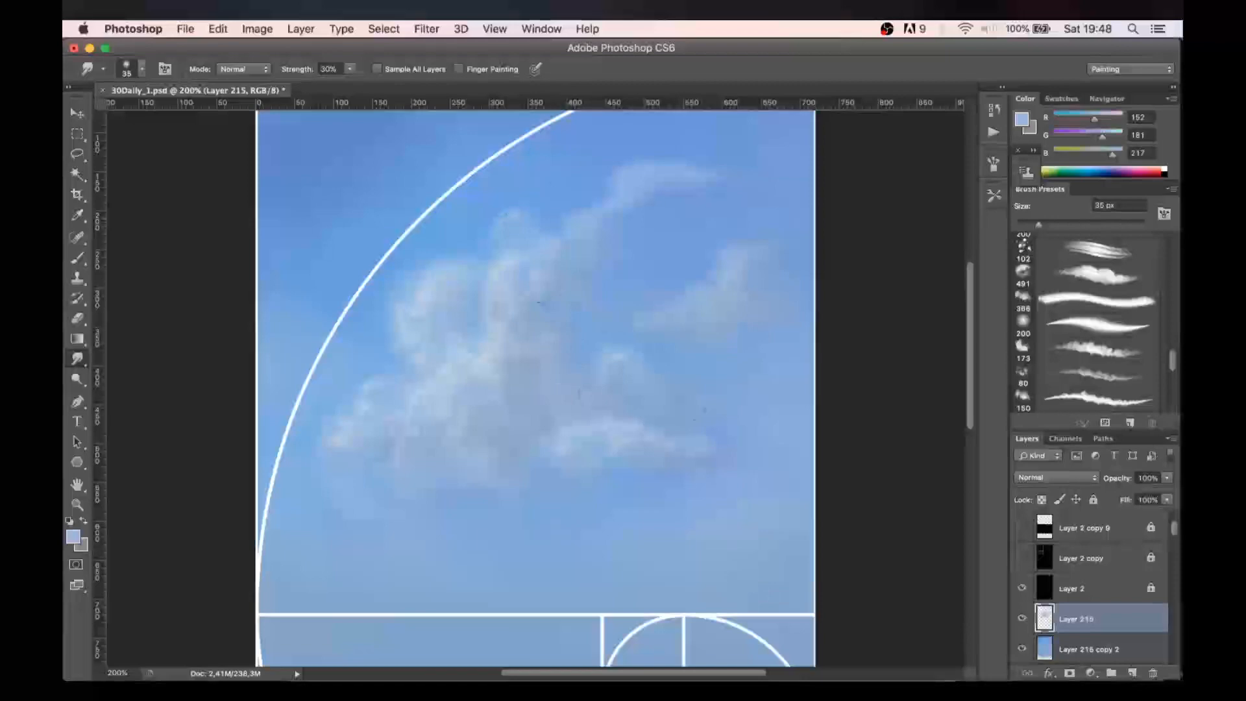
- Try shifting the cloud layer slightly up and to the right, and undo the move
key("super+minus")
key("super+minus")
key("super+plus")
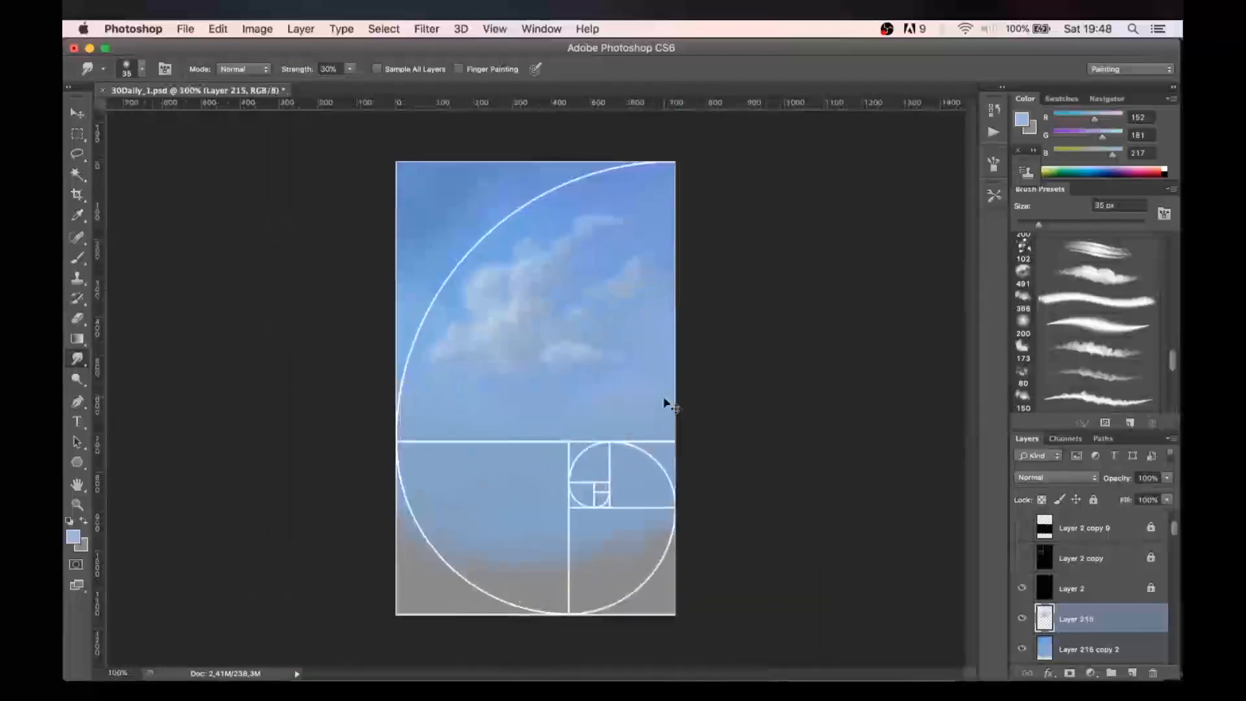
key("v")
left_click_drag(512, 358, 527, 343)
key("super+z")
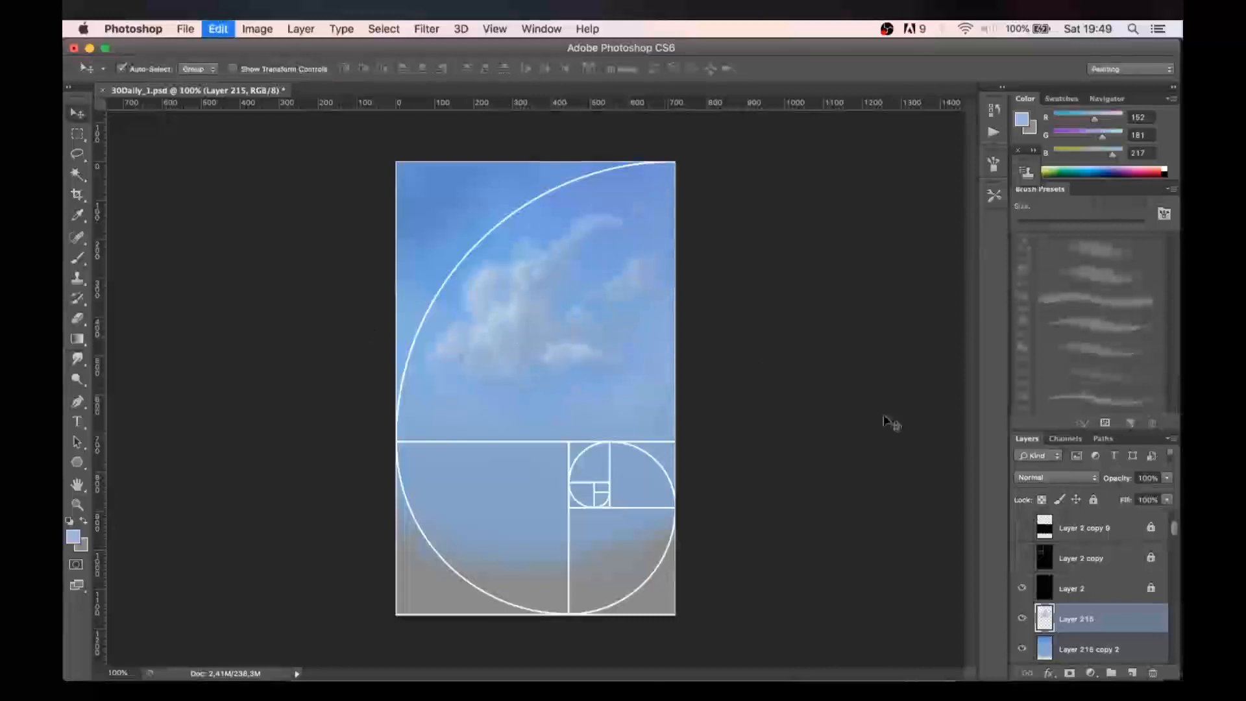
- Show the Layer 2 copy spiral guide and move the cloud layer slightly up and to the left against it
left_click(1022, 557)
left_click_drag(493, 336, 643, 339)
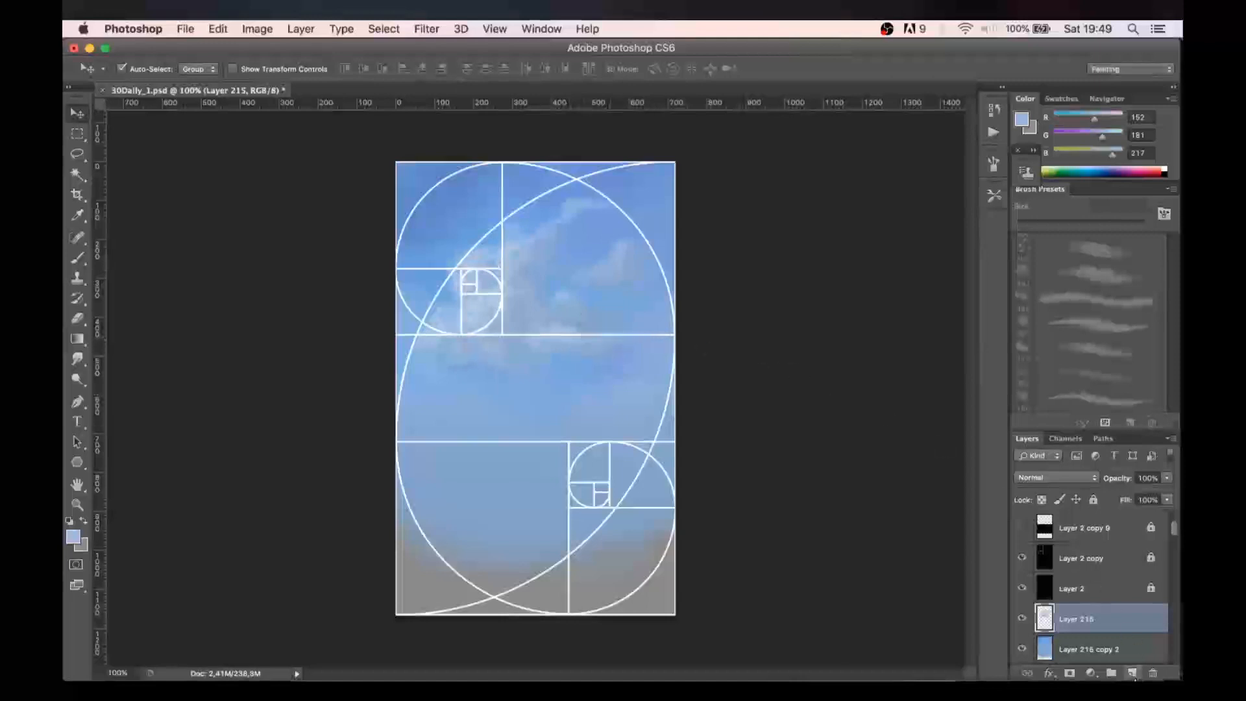
- Add a new layer above the cloud layer for brush painting and hide the Layer 2 copy spiral guide
left_click(1132, 673)
key("b")
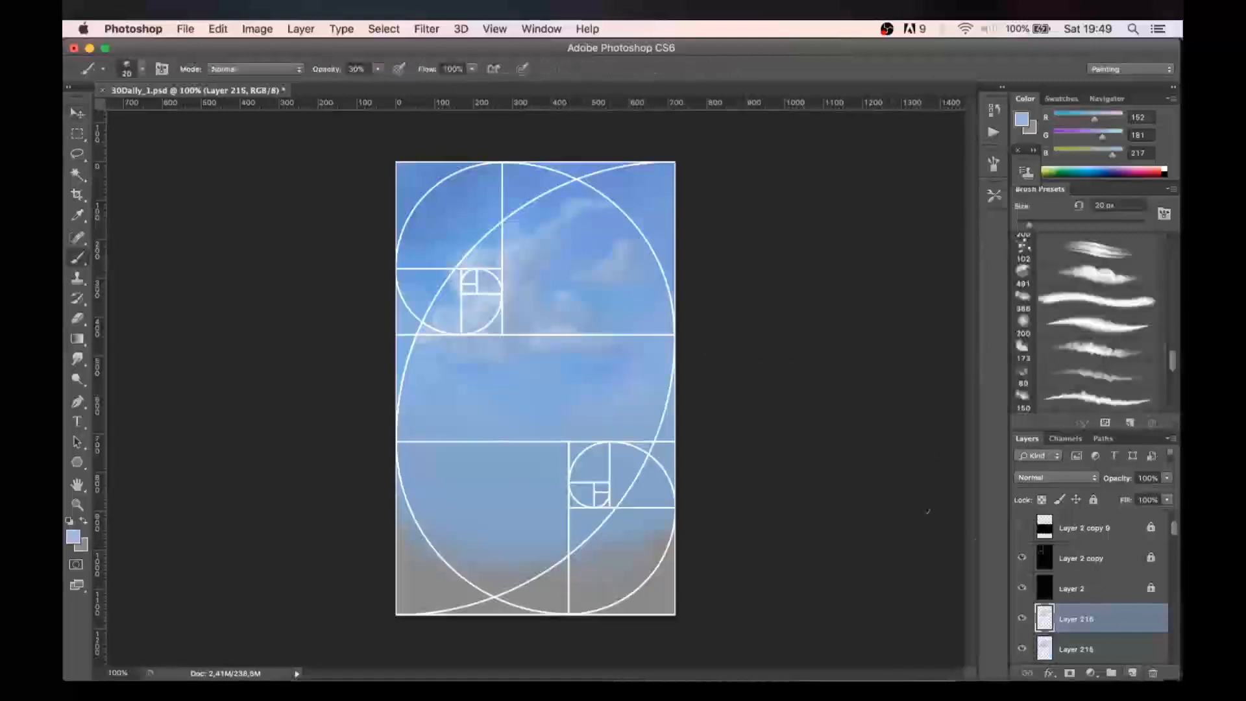
left_click(1022, 557)
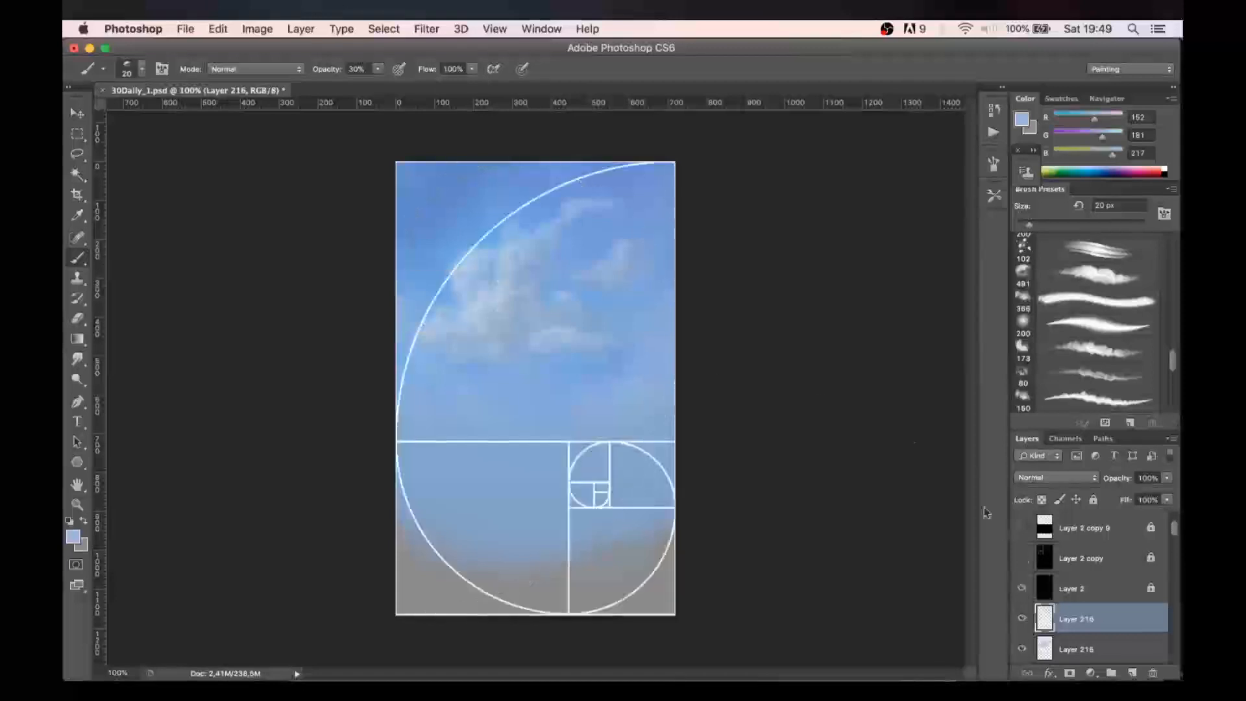
- Enlarge the brush to 200 px and sample a pale blue from the cloud's bright area, R 199, G 217, B 232
key("bracketright")
key("bracketright")
key("bracketright")
key("bracketright")
key("bracketright")
key("bracketright")
key("bracketright")
key("bracketright")
key("bracketright")
key("bracketright")
key("bracketright")
key("bracketright")
key("bracketright")
key("bracketright")
key("bracketright")
left_click(498, 298, "alt")
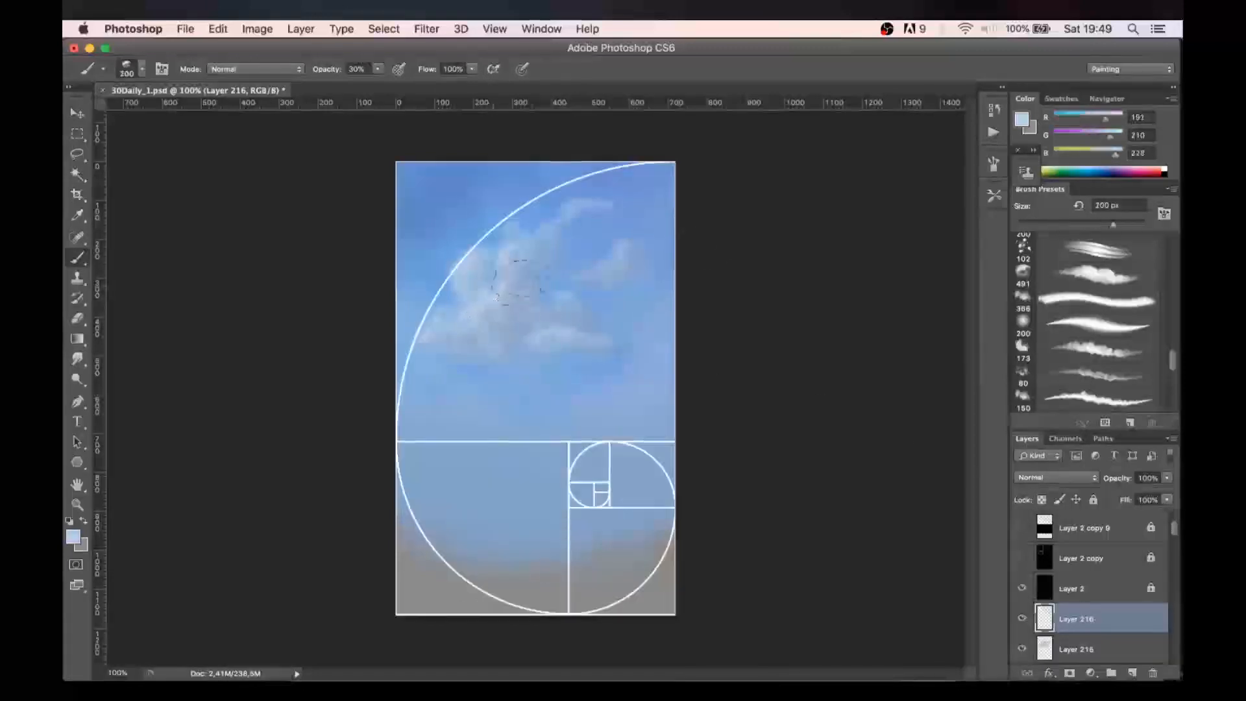
key("z")
left_click_drag(461, 286, 584, 265)
key("b")
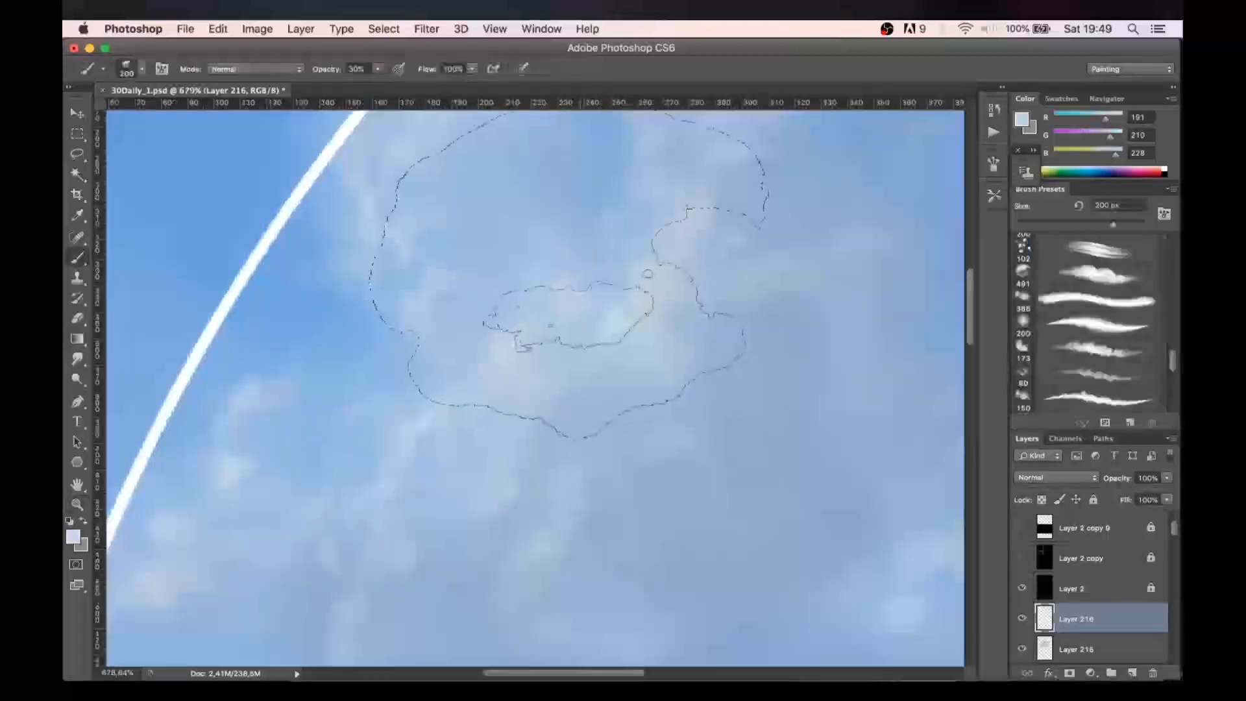
left_click(622, 308, "alt")
key("super+1")
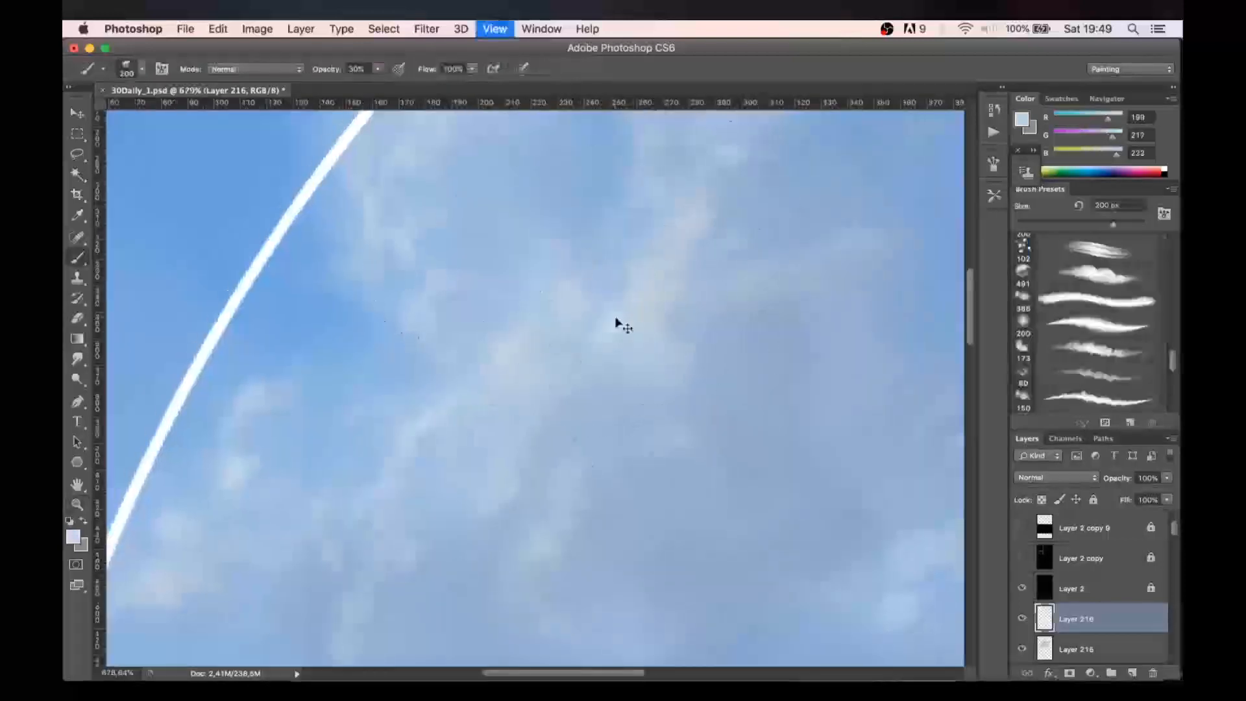
- Build up soft pale texture over the main cloud at 30% opacity, reducing the brush to 175 px, and undo the last stroke
key("super+plus")
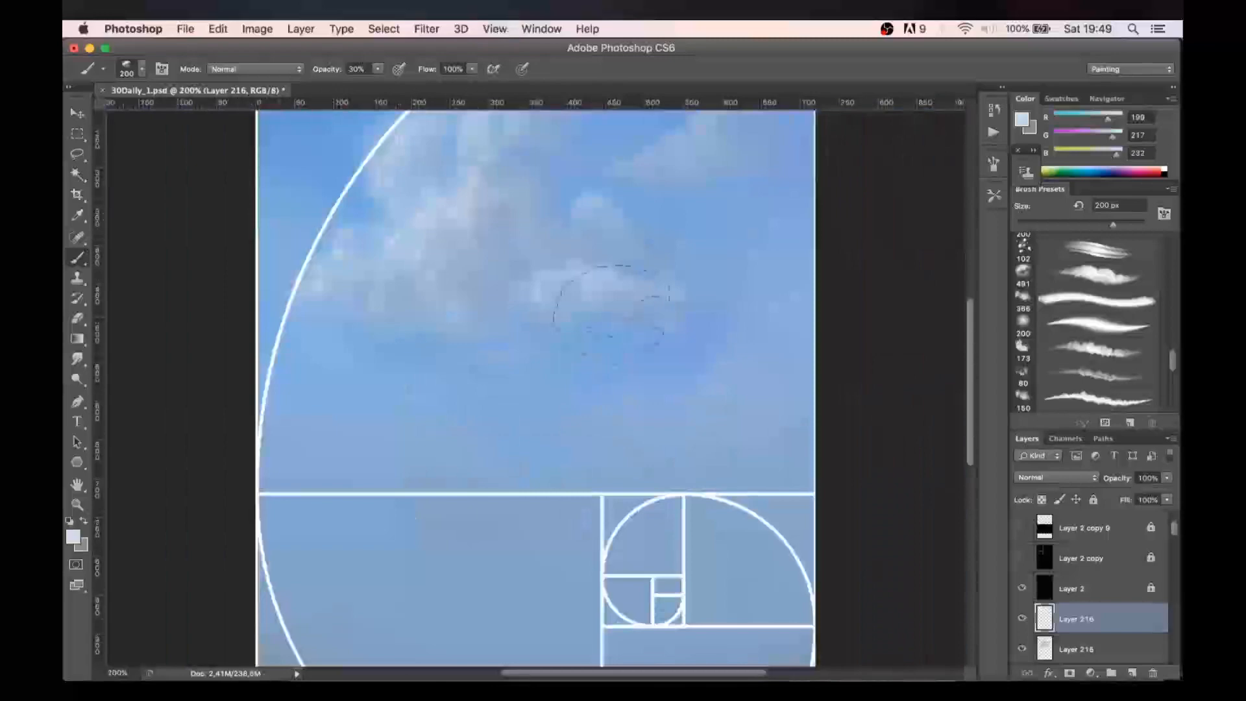
scroll(359, 325, "up", 3)
key("]")
key("]")
key("]")
key("]")
key("]")
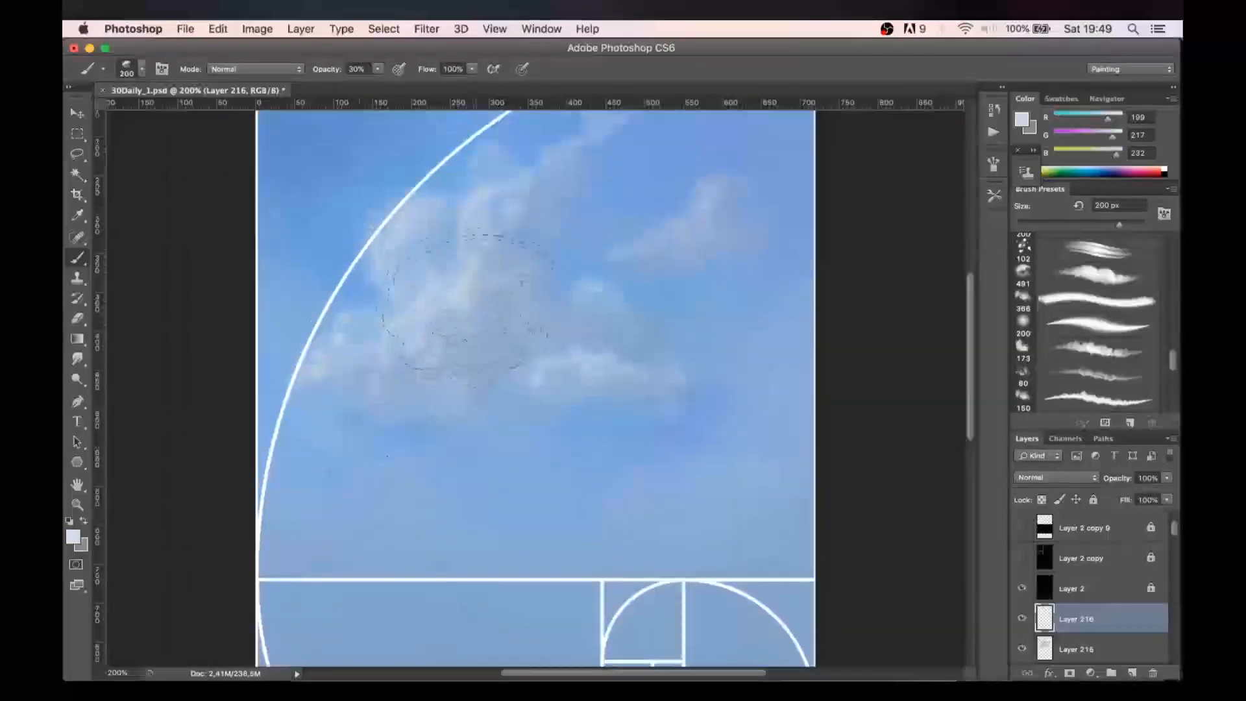
left_click(454, 279)
key("[")
key("[")
key("[")
key("[")
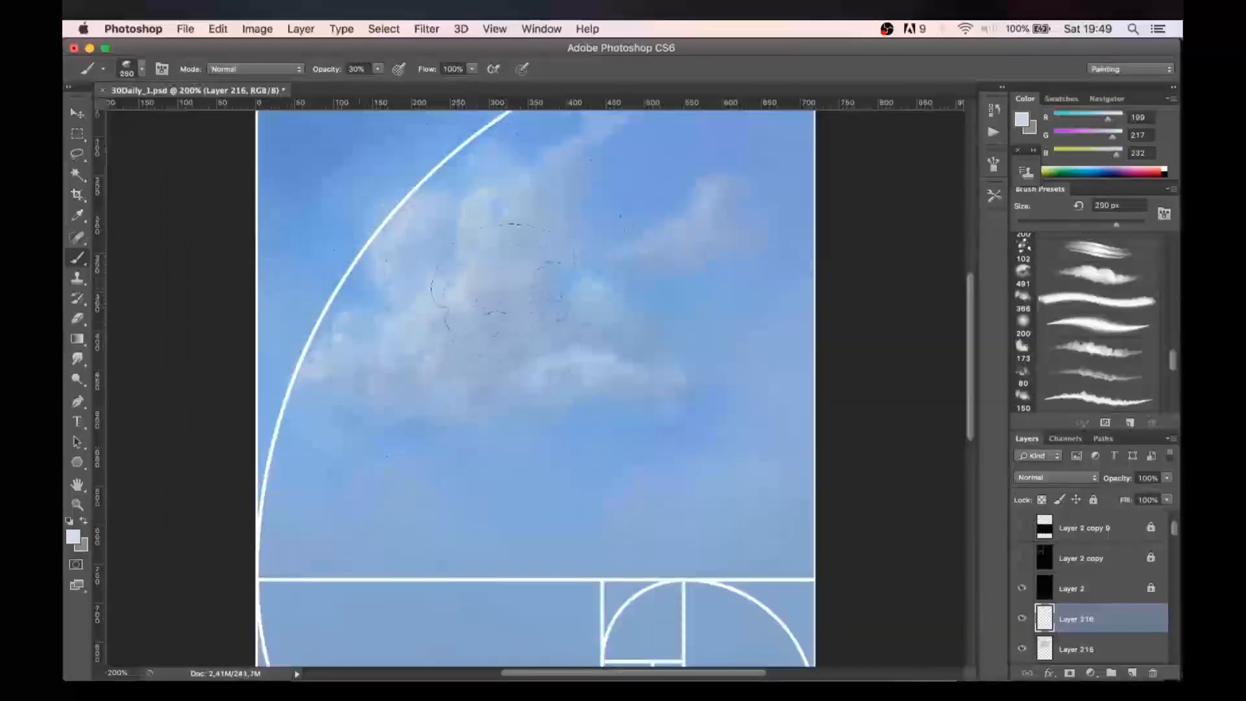
key("[")
key("[")
key("super+minus")
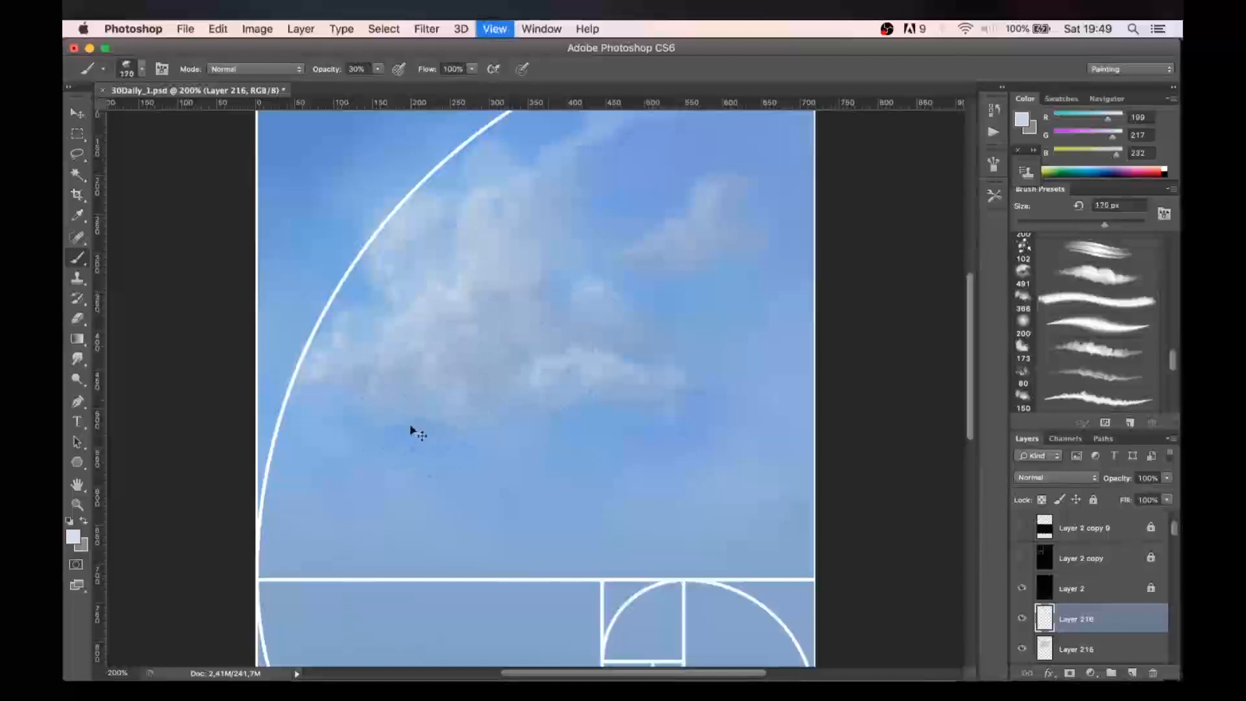
left_click_drag(497, 316, 539, 330)
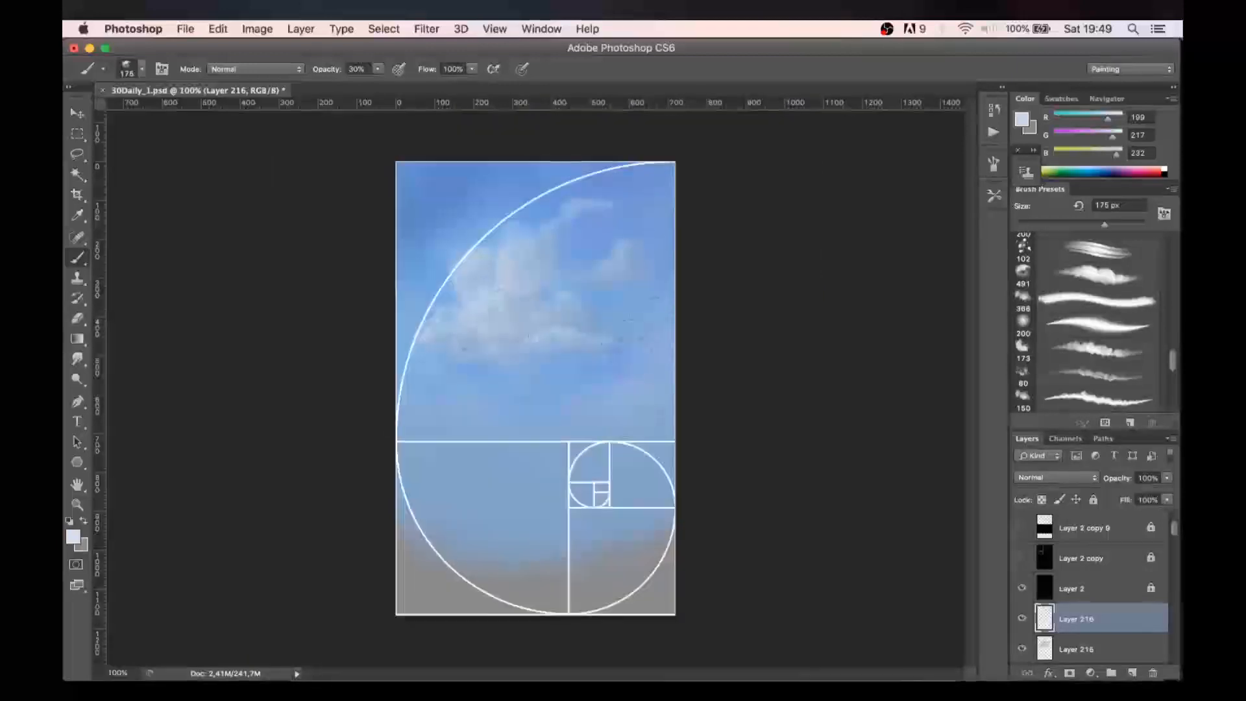
key("super+z")
- Toggle the visibility of Layer 216 off and on to compare the cloud with and without the new texture
key("v")
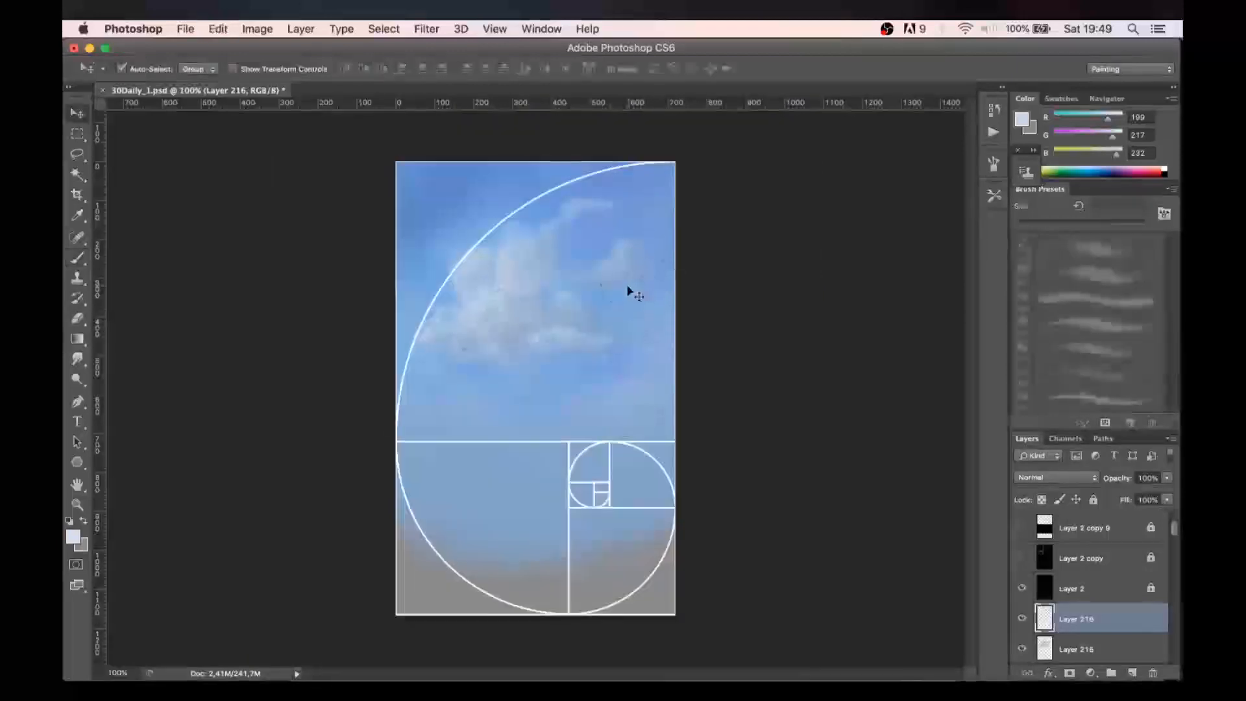
left_click(1023, 621)
left_click(1024, 623)
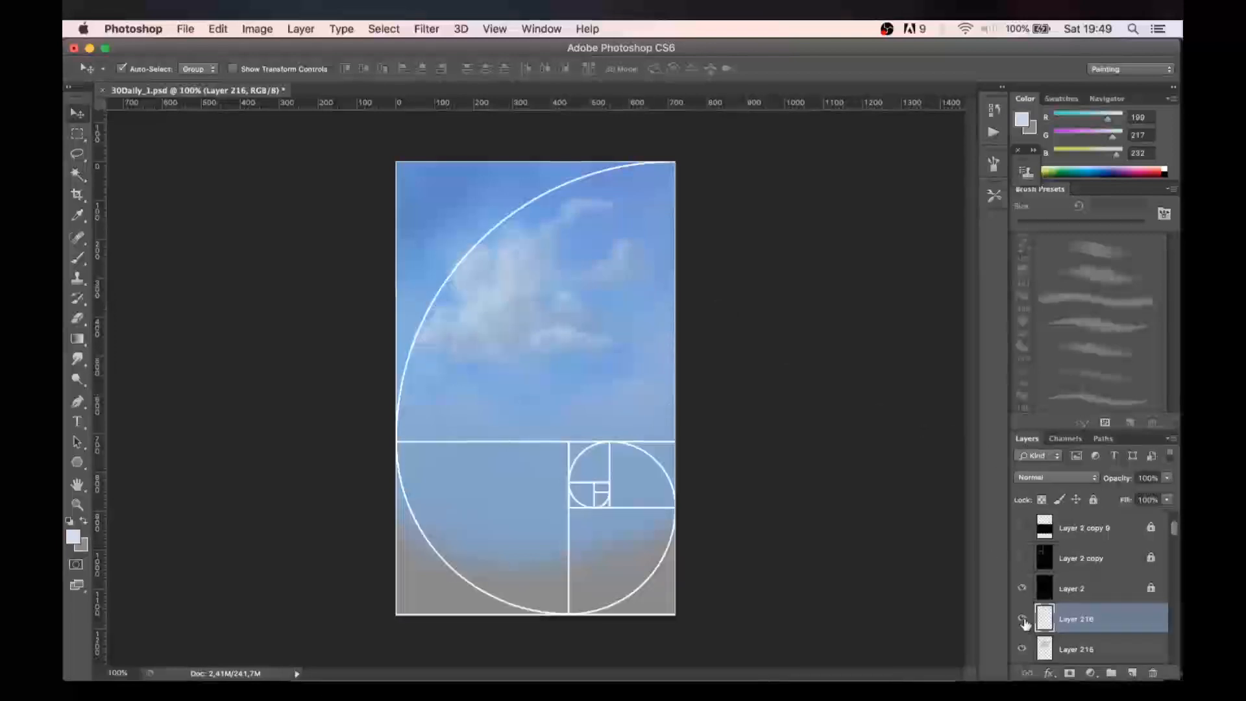
- Hide the Layer 2 spiral guide and toggle Layer 216's visibility to compare the cloud with and without its texture
left_click(1023, 622)
left_click(1023, 558)
left_click(1022, 560)
left_click(1023, 588)
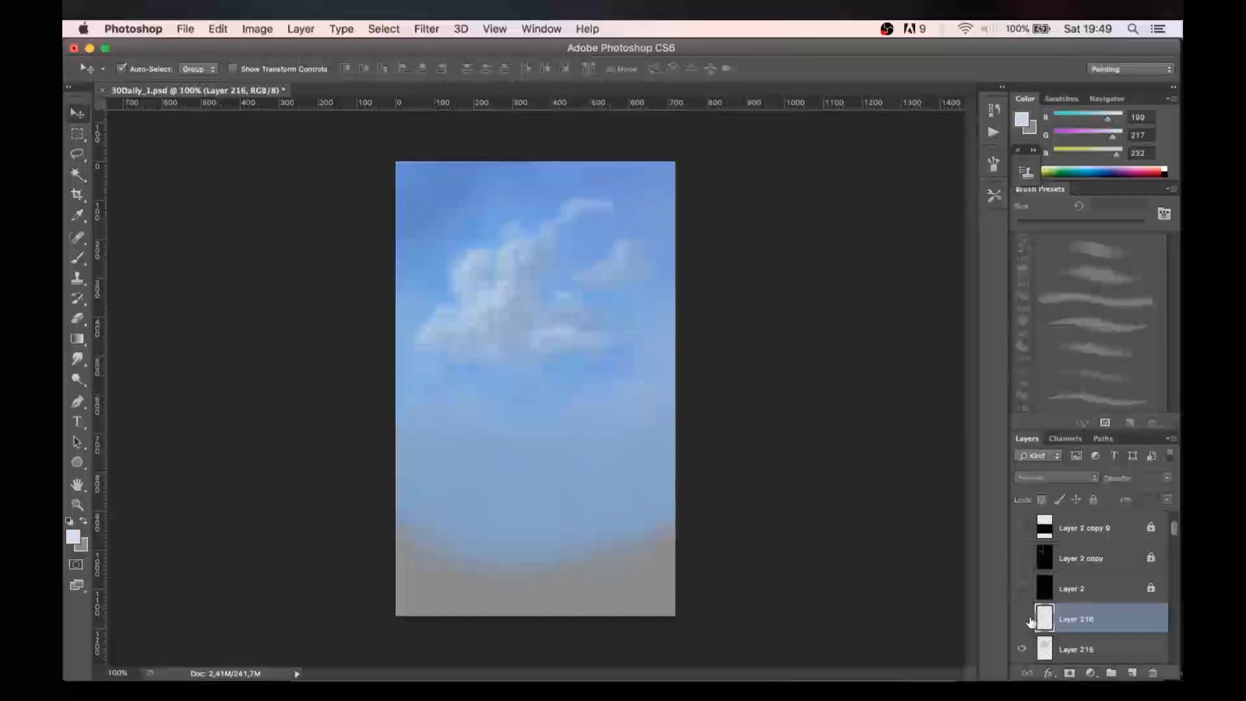
left_click(1024, 622)
left_click(1024, 622)
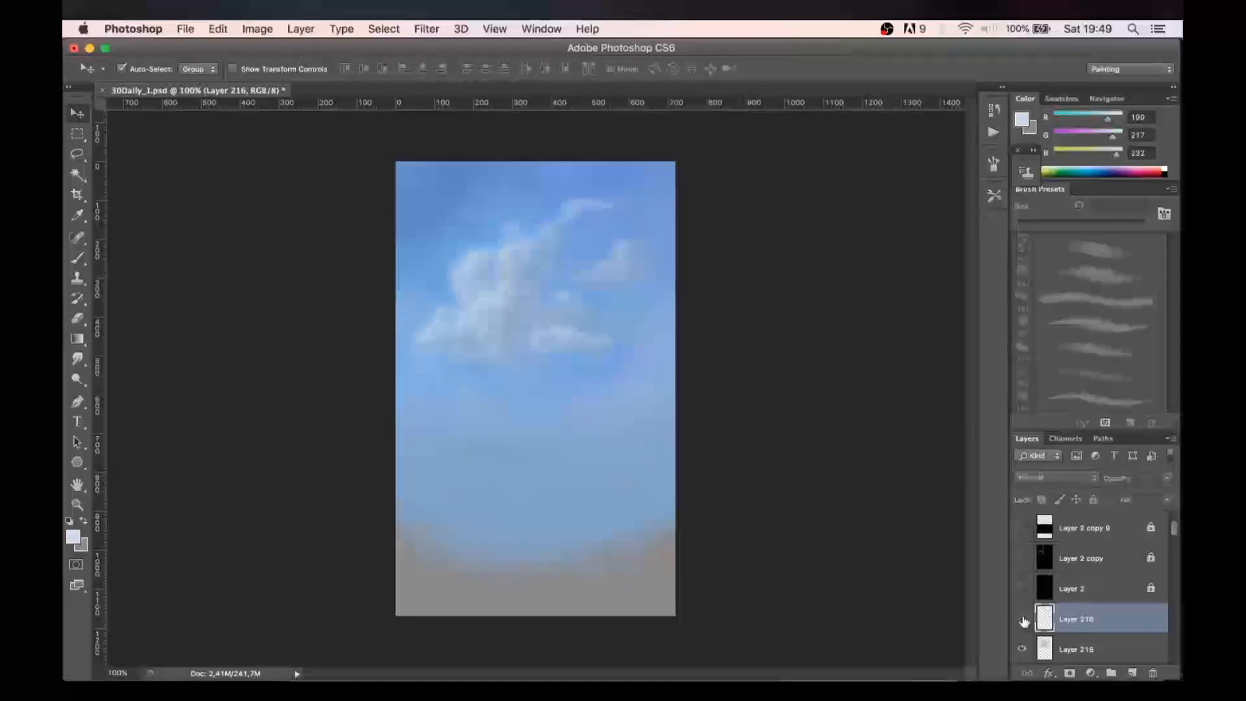
left_click(1024, 622)
- Try pale texture on the small cloud near the right edge at 30% opacity, enlarging the brush to 200 px, and undo it
key("b")
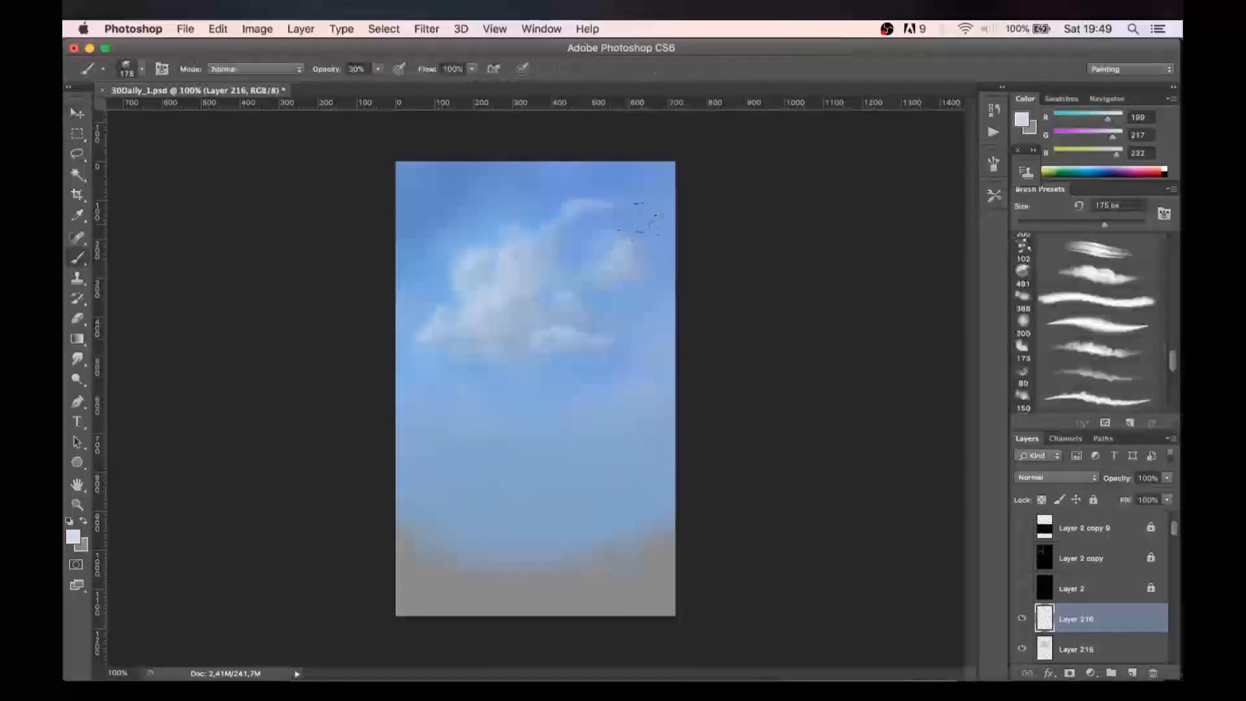
left_click_drag(641, 221, 632, 253)
key("super+alt+z")
key("super+alt+z")
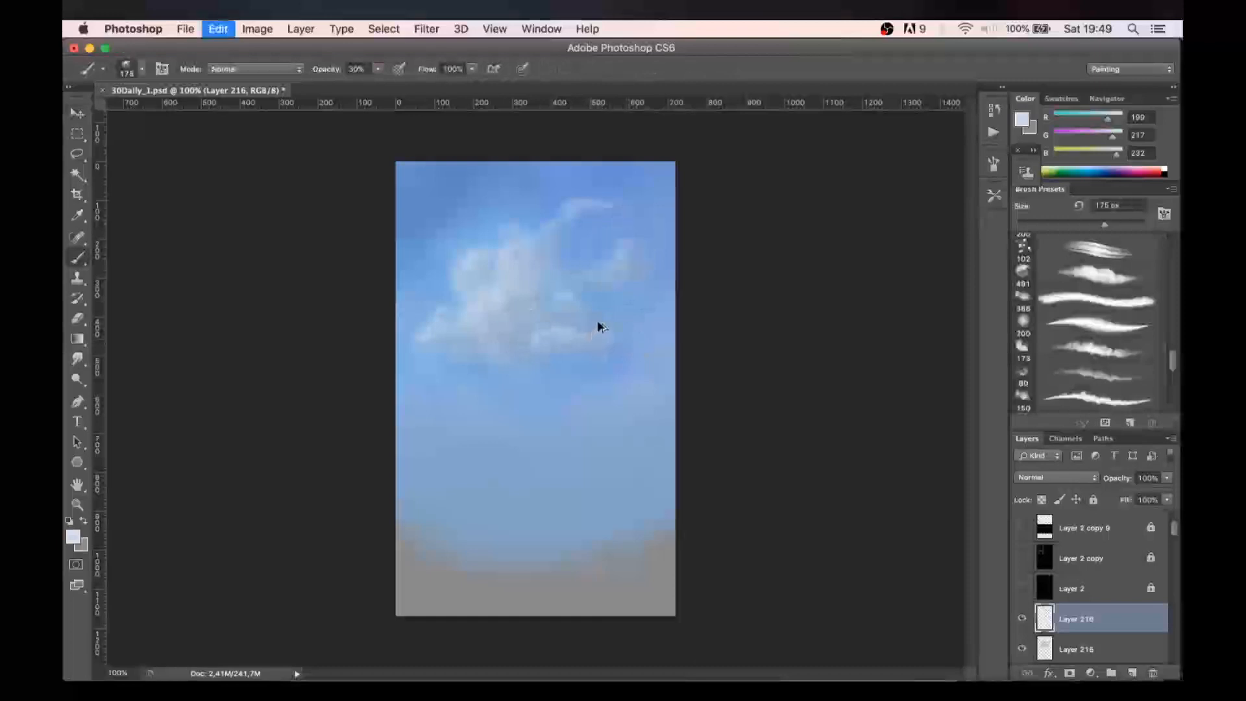
key("bracketright")
key("bracketright")
key("bracketright")
key("bracketright")
key("bracketright")
left_click(628, 256)
key("bracketleft")
key("bracketleft")
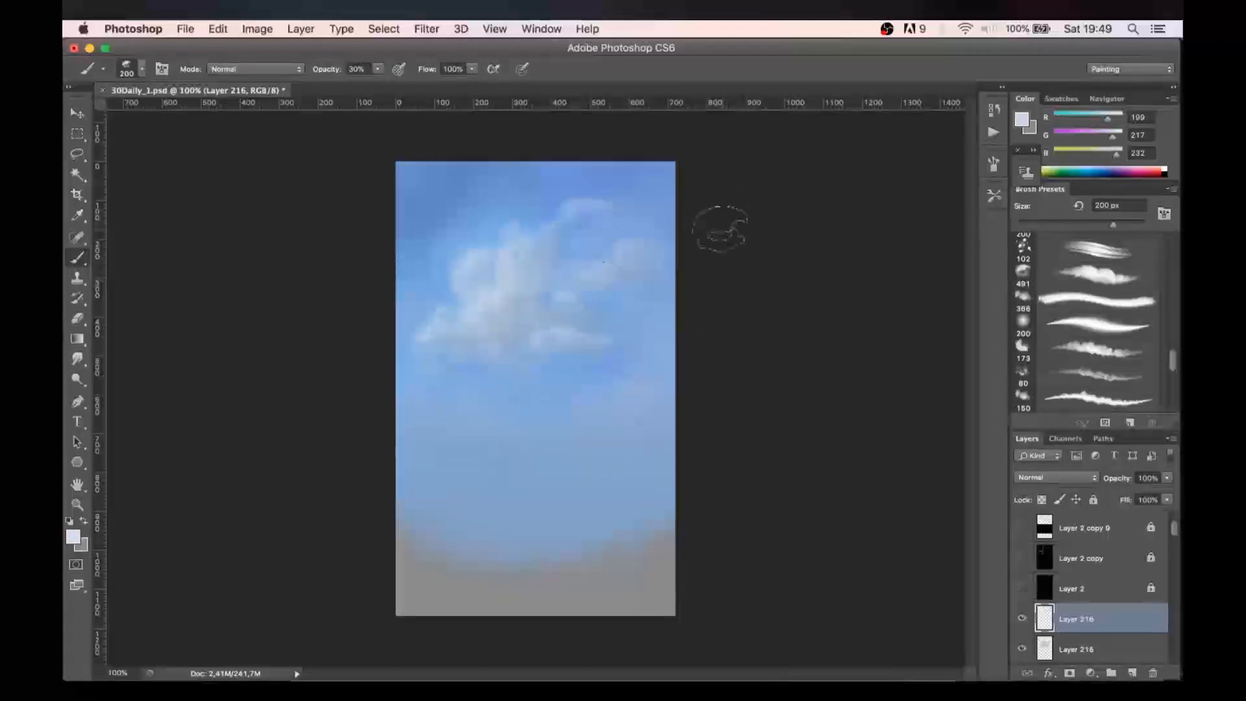
key("super+alt+z")
- Try fainter strokes near the small cloud at 10% opacity with a smaller brush, and undo them
key("1")
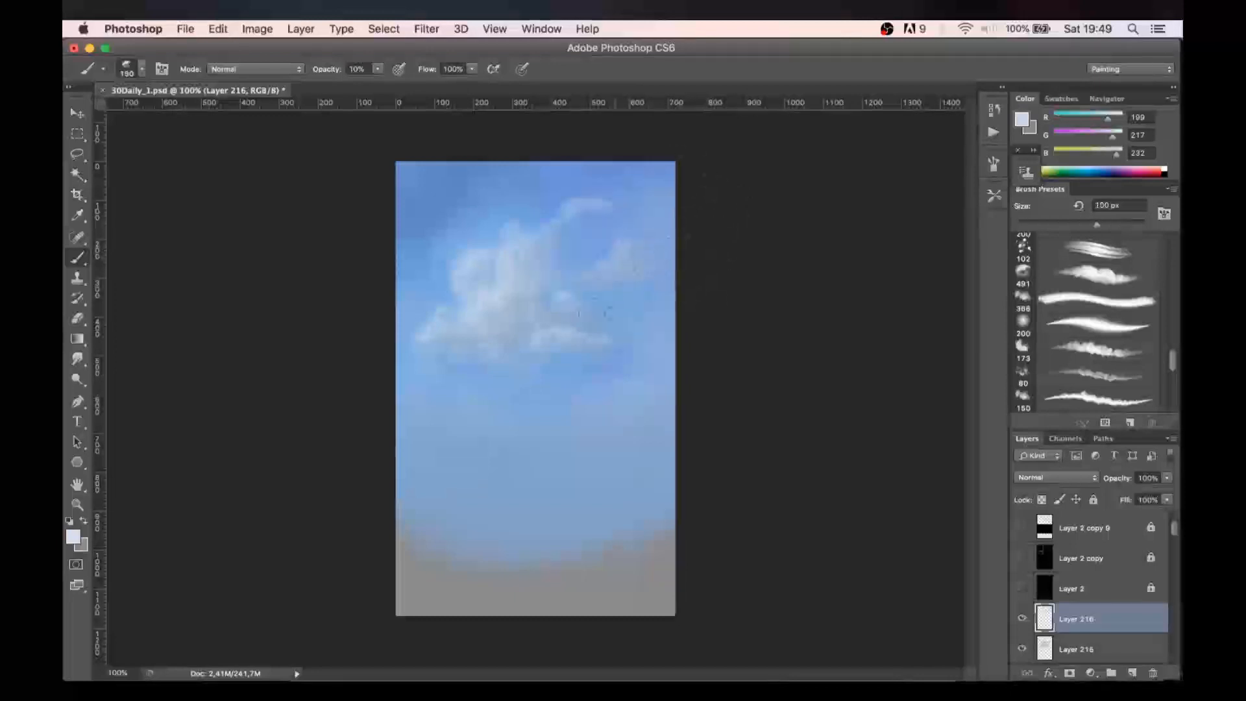
key("bracketleft")
key("super+alt+z")
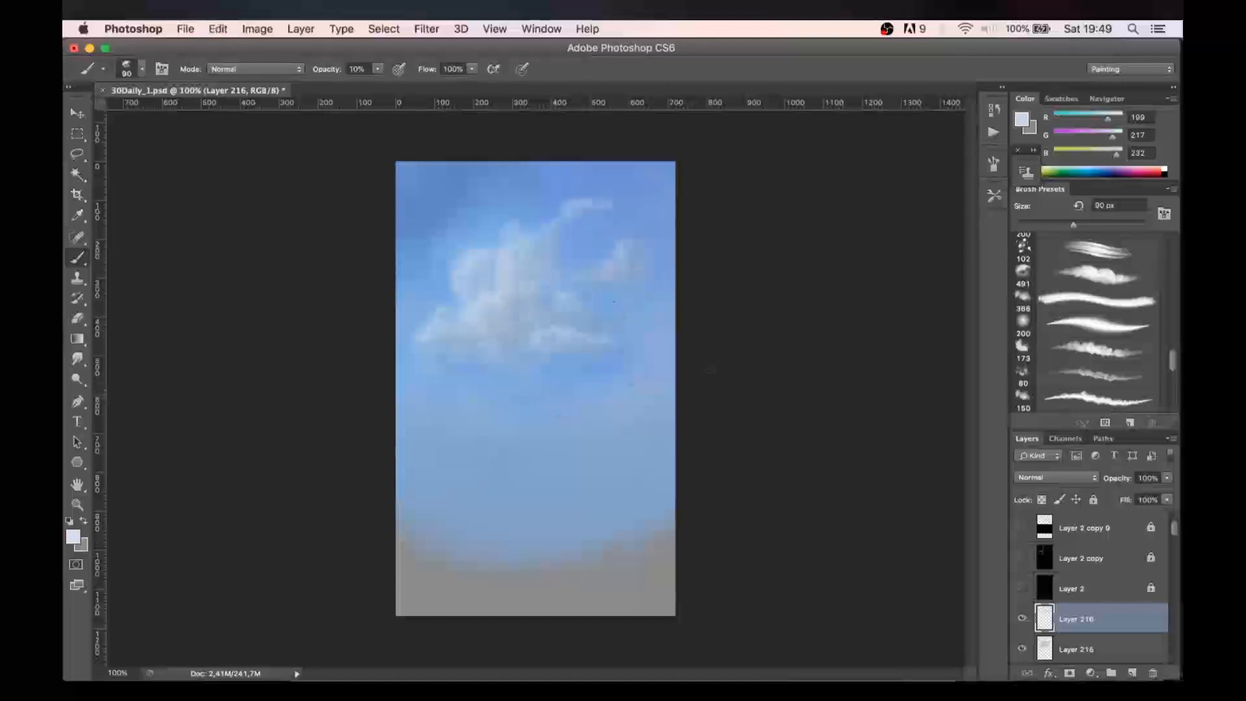
- Merge the two cloud layers and Layer 216 copy 2 into one layer, and toggle its visibility to check the result
left_click(1090, 647, "shift")
scroll(1176, 532, "down", 3)
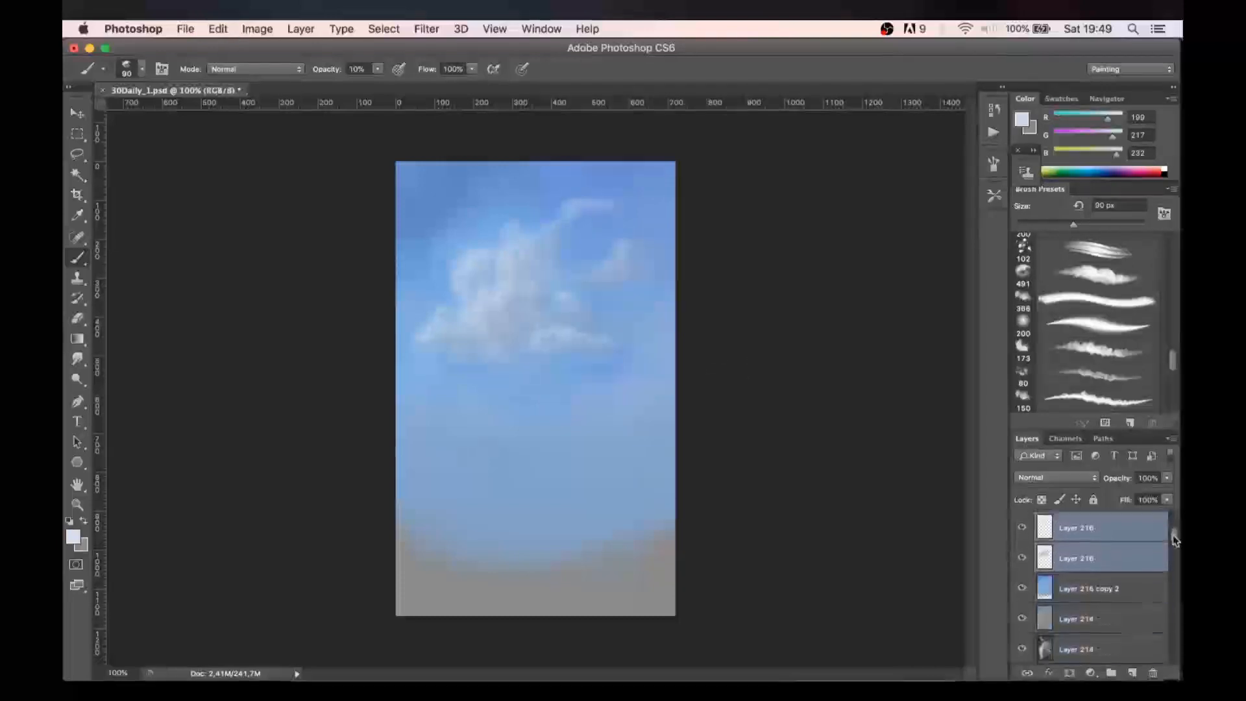
left_click(1114, 588)
left_click(1105, 529, "shift")
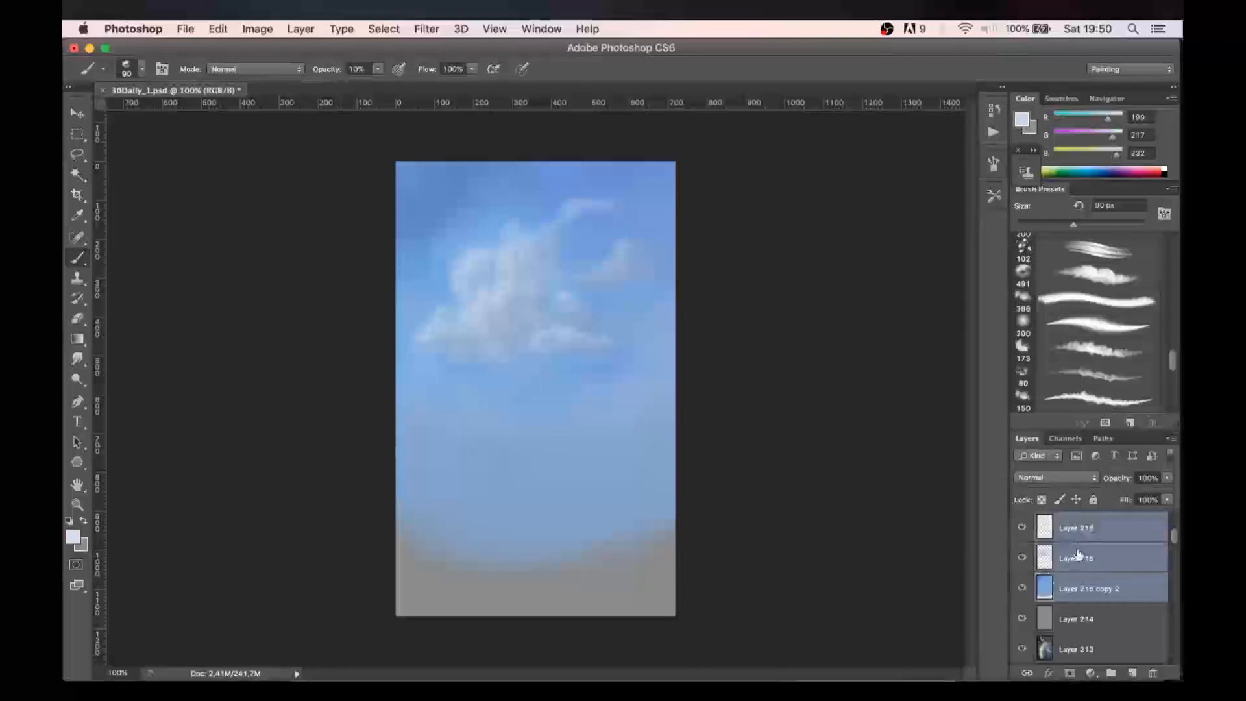
key("super+e")
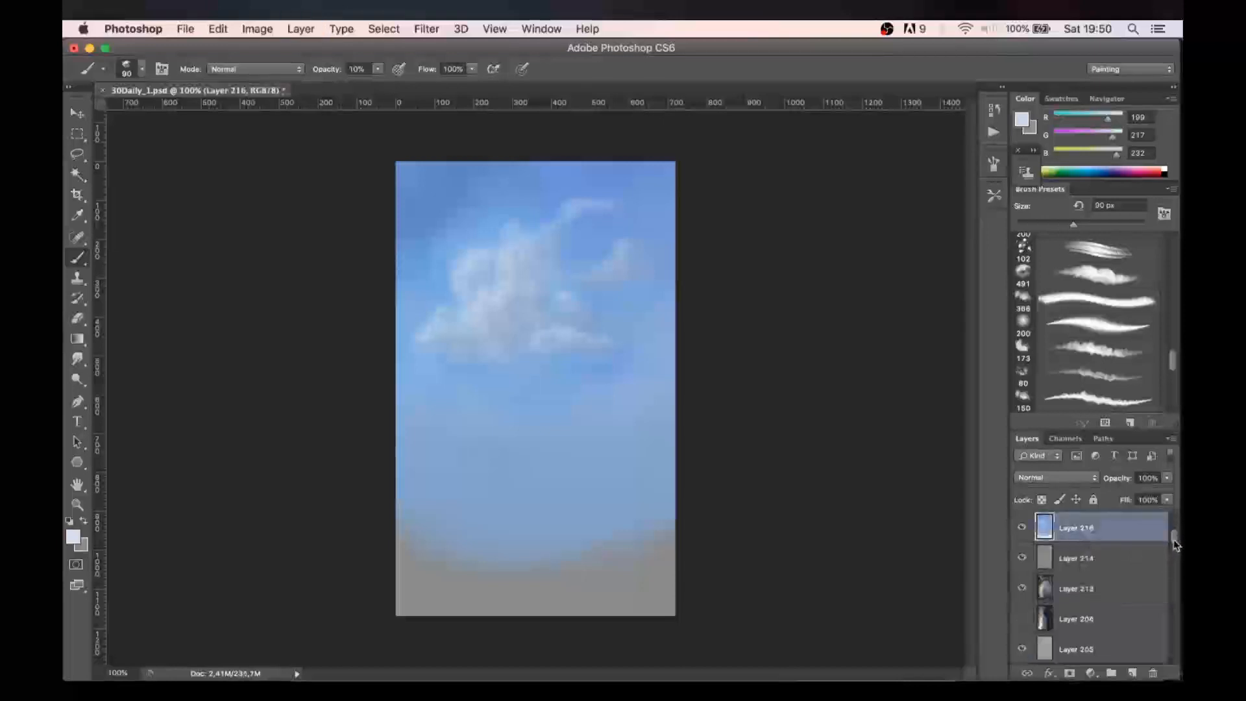
left_click(1022, 527)
left_click(1022, 527)
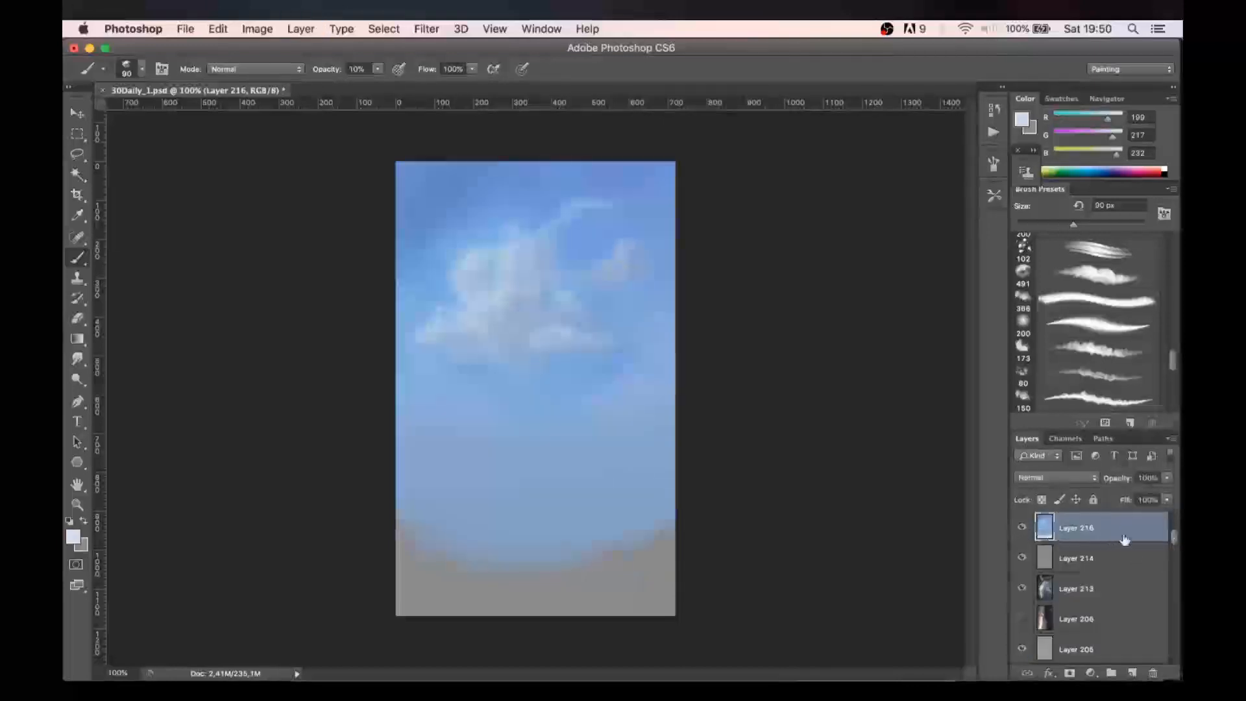
- Add a new layer above the merged sky layer and choose a 63 px textured brush preset
left_click(1132, 673)
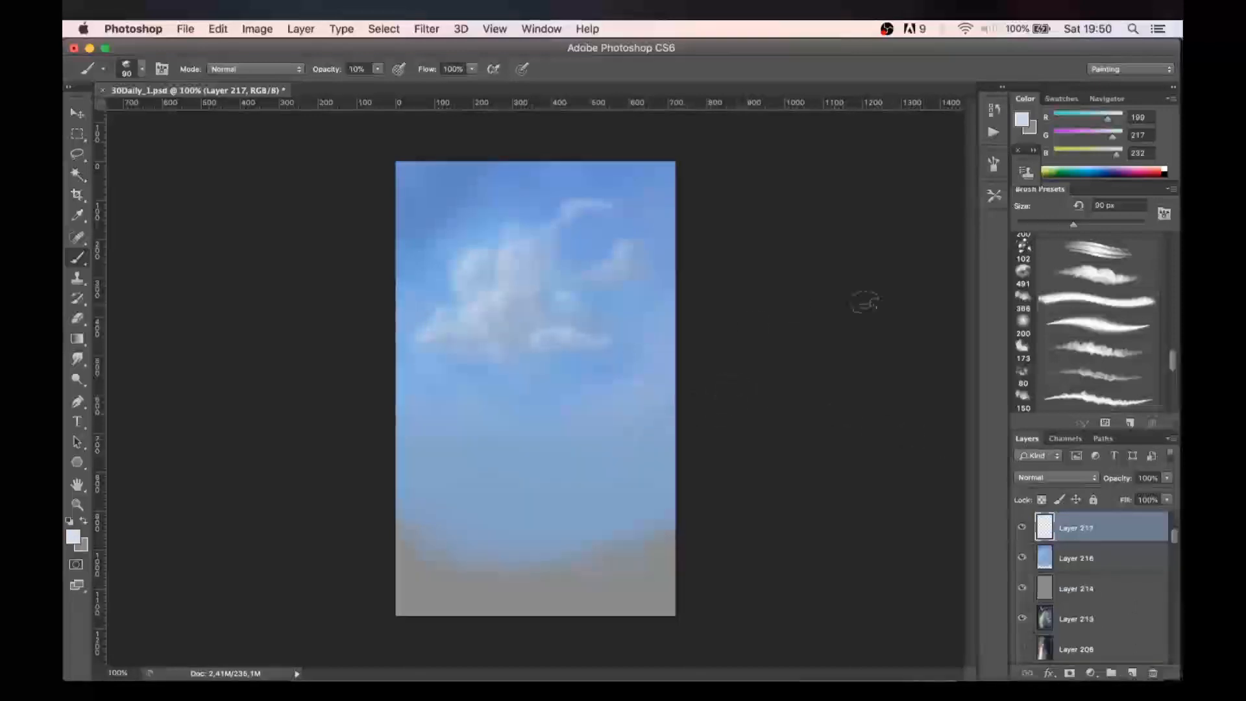
left_click_drag(1171, 367, 1166, 301)
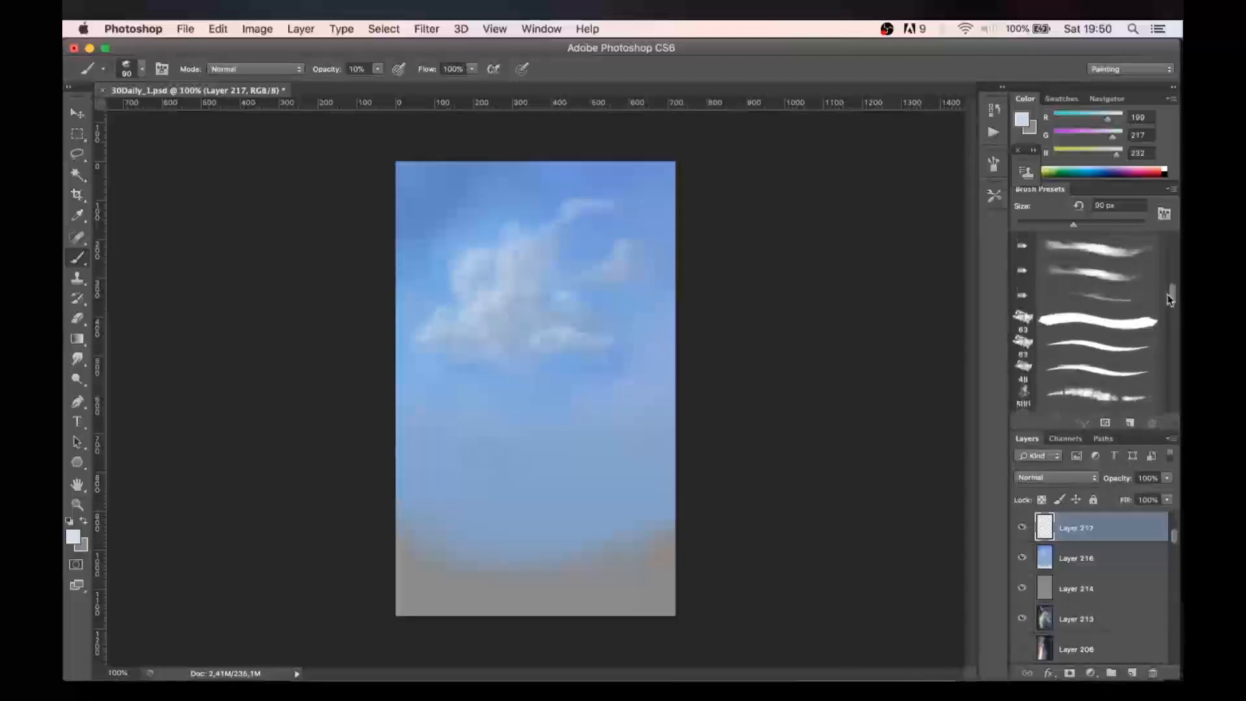
left_click(1108, 337)
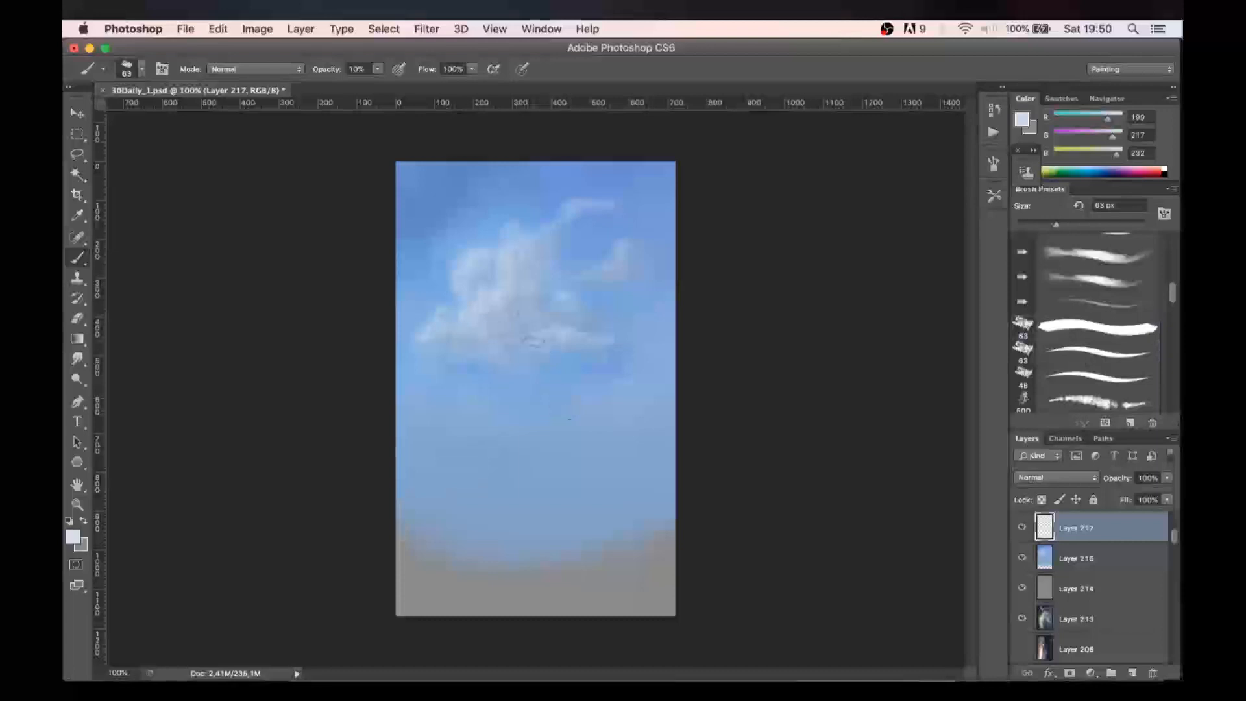
- Set the foreground colour to dark grey-violet #676076, try a stroke just below the main cloud, and undo it
left_click(1022, 119)
left_click_drag(744, 272, 725, 300)
left_click_drag(887, 255, 887, 230)
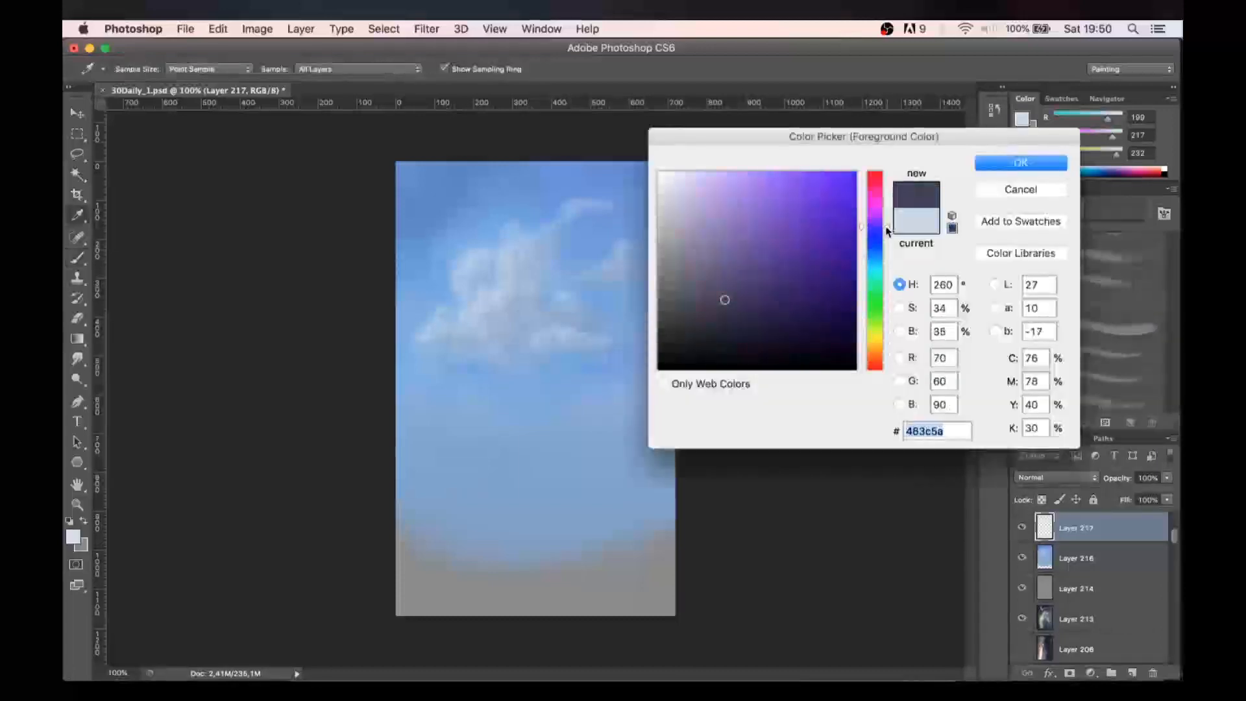
left_click(693, 296)
left_click_drag(693, 296, 695, 277)
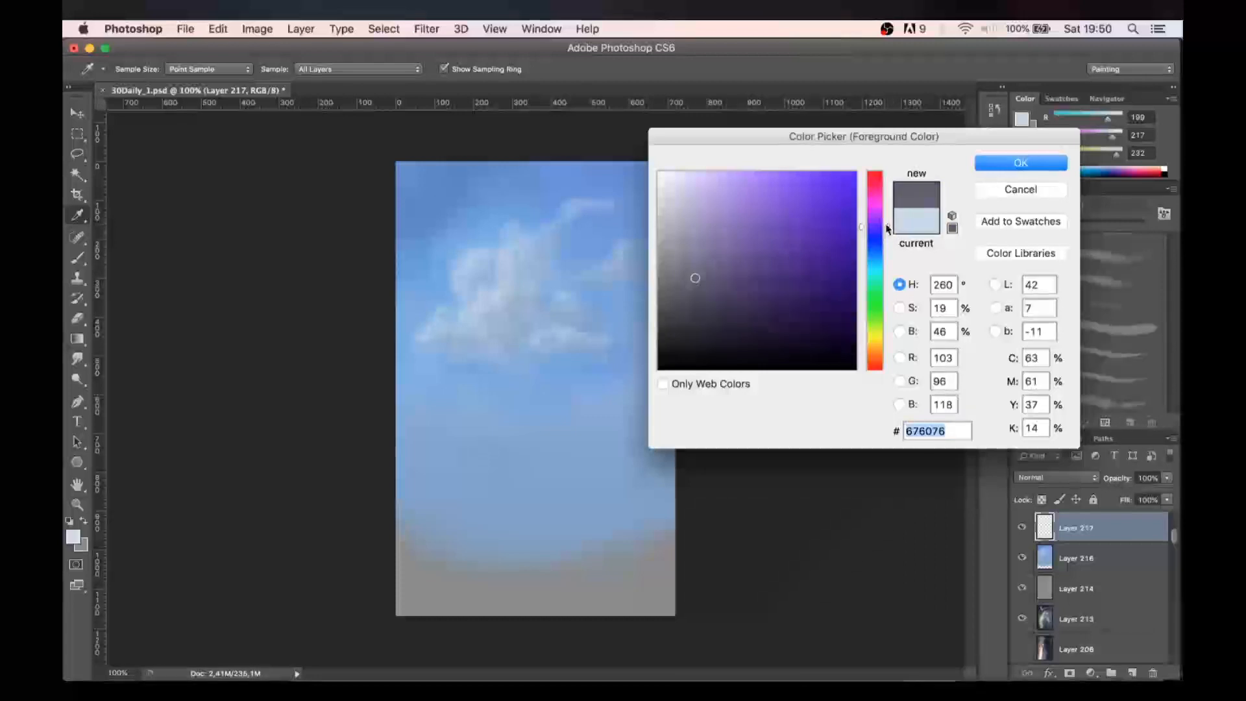
left_click(1037, 167)
key("b")
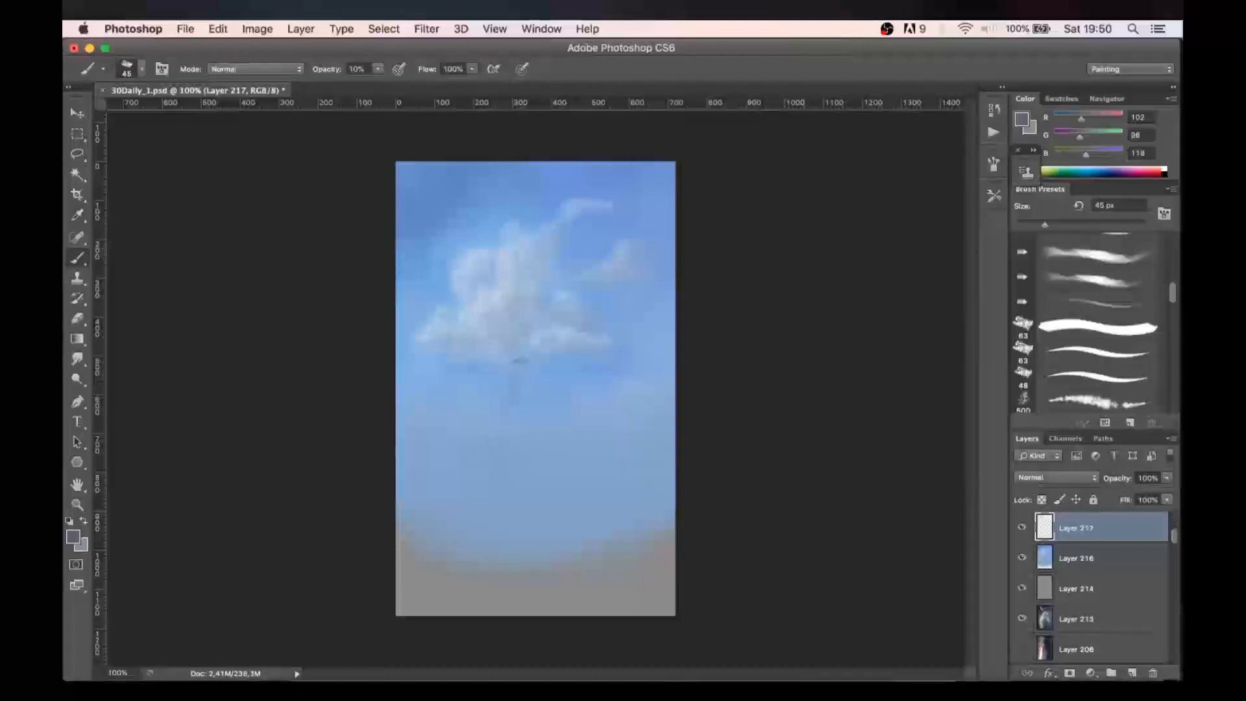
left_click_drag(517, 380, 476, 428)
key("super+z")
- Lighten the foreground colour to R 135, G 129, B 153, try a stroke below the cloud at 80% opacity, and undo it
left_click(1023, 122)
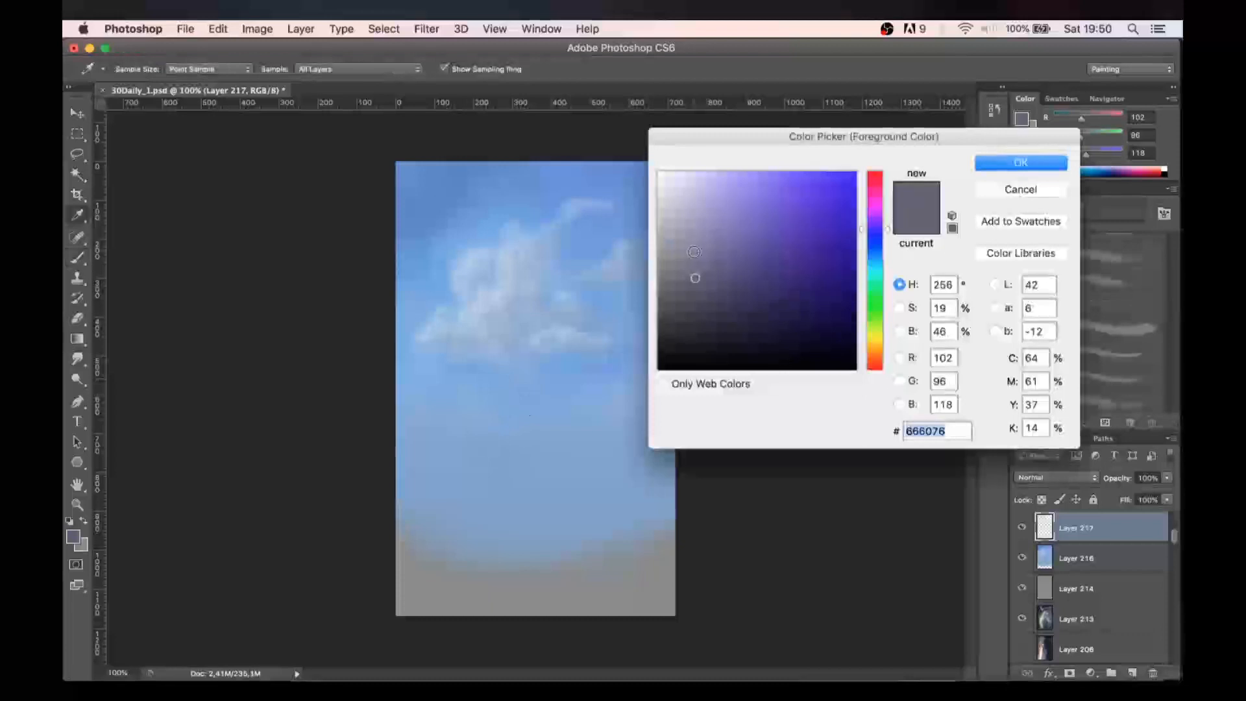
left_click(688, 251)
left_click(1021, 163)
key("b")
left_click_drag(526, 362, 481, 406)
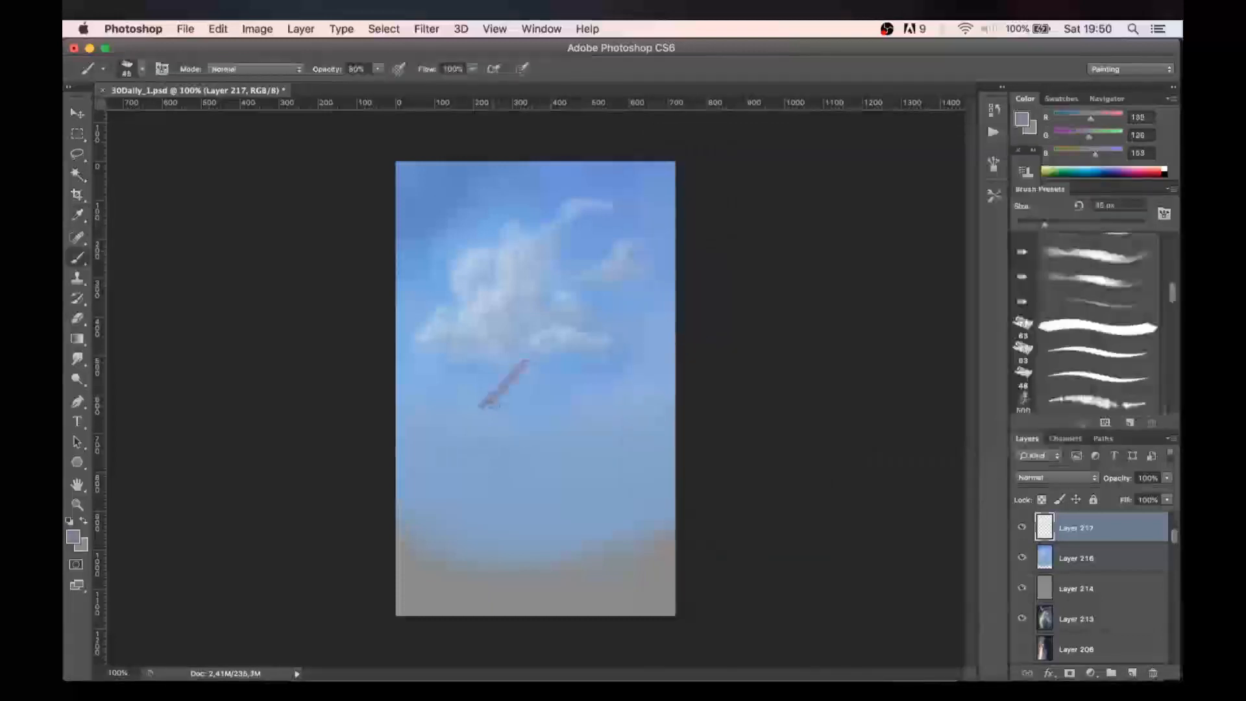
key("super+plus")
key("super+z")
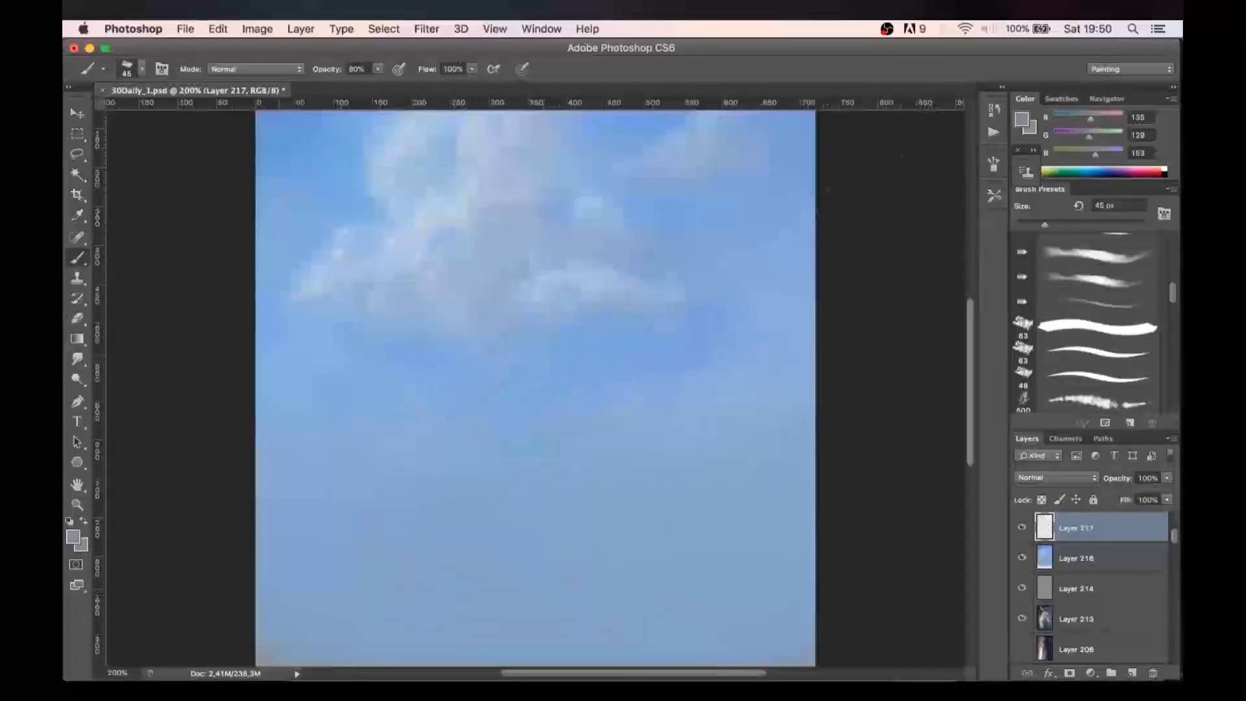
- Set the brush's foreground colour to a muted grey-violet, #726d7f
left_click(1024, 122)
left_click(678, 264)
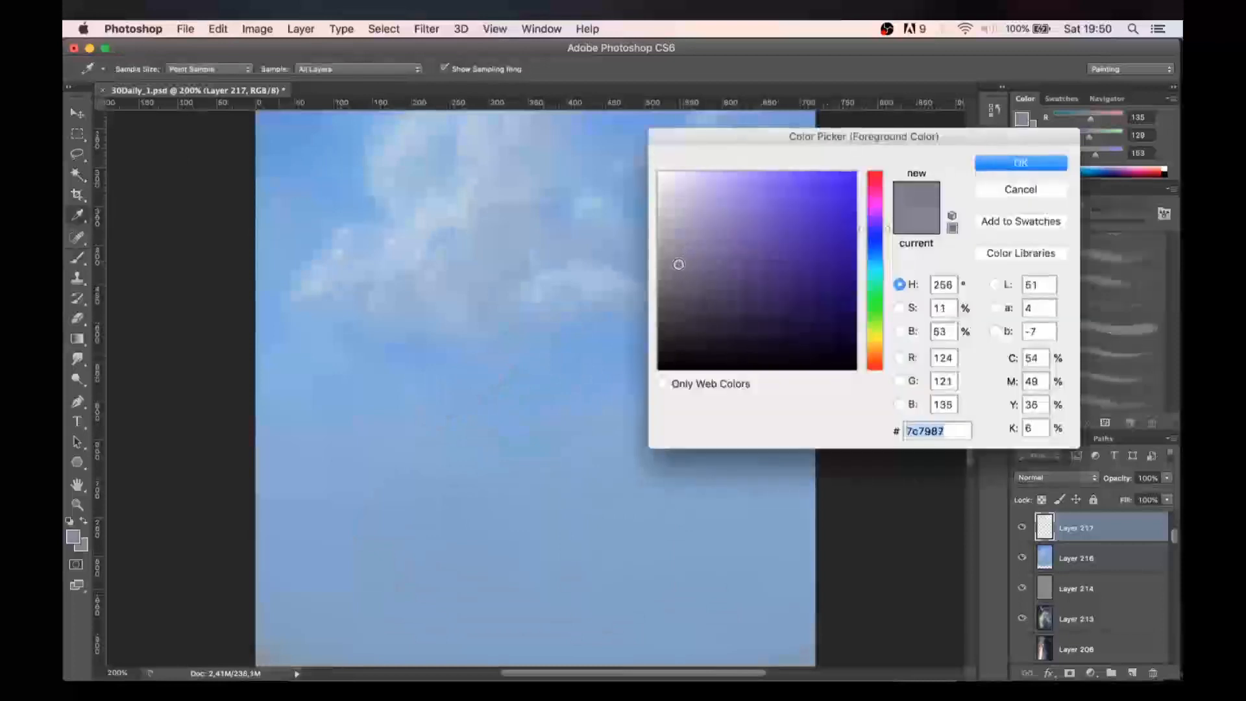
left_click_drag(678, 266, 684, 270)
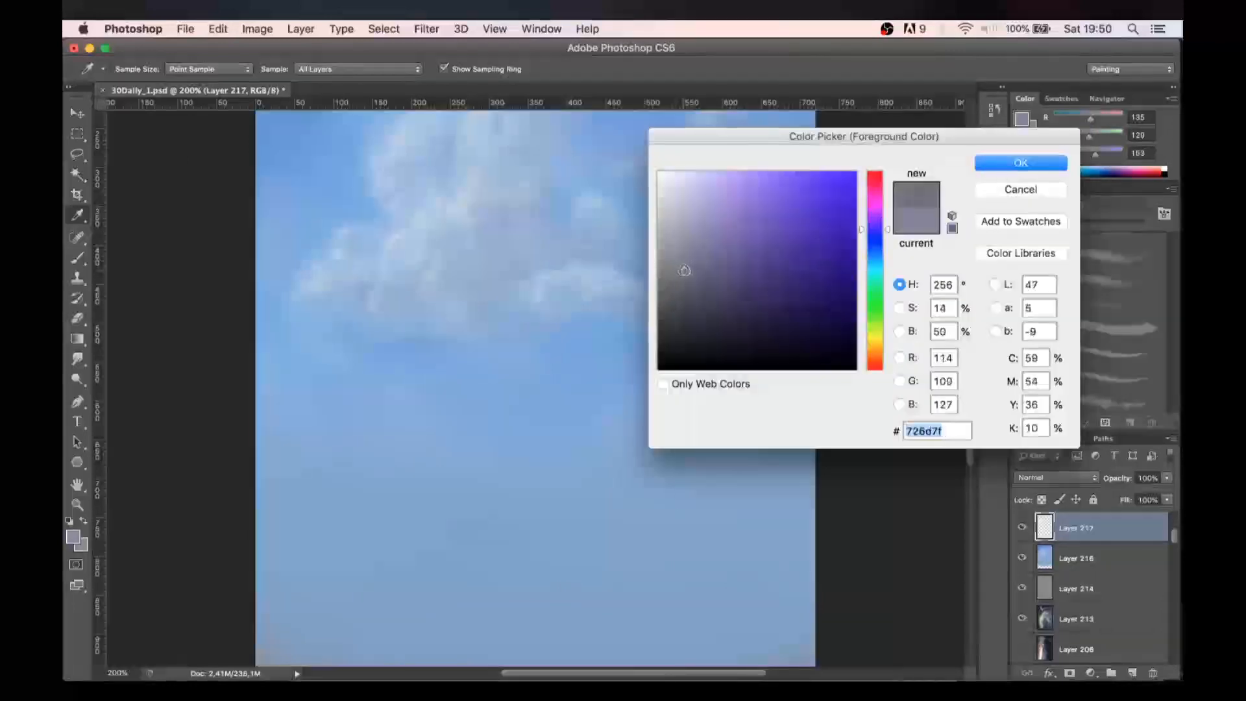
key("Return")
key("b")
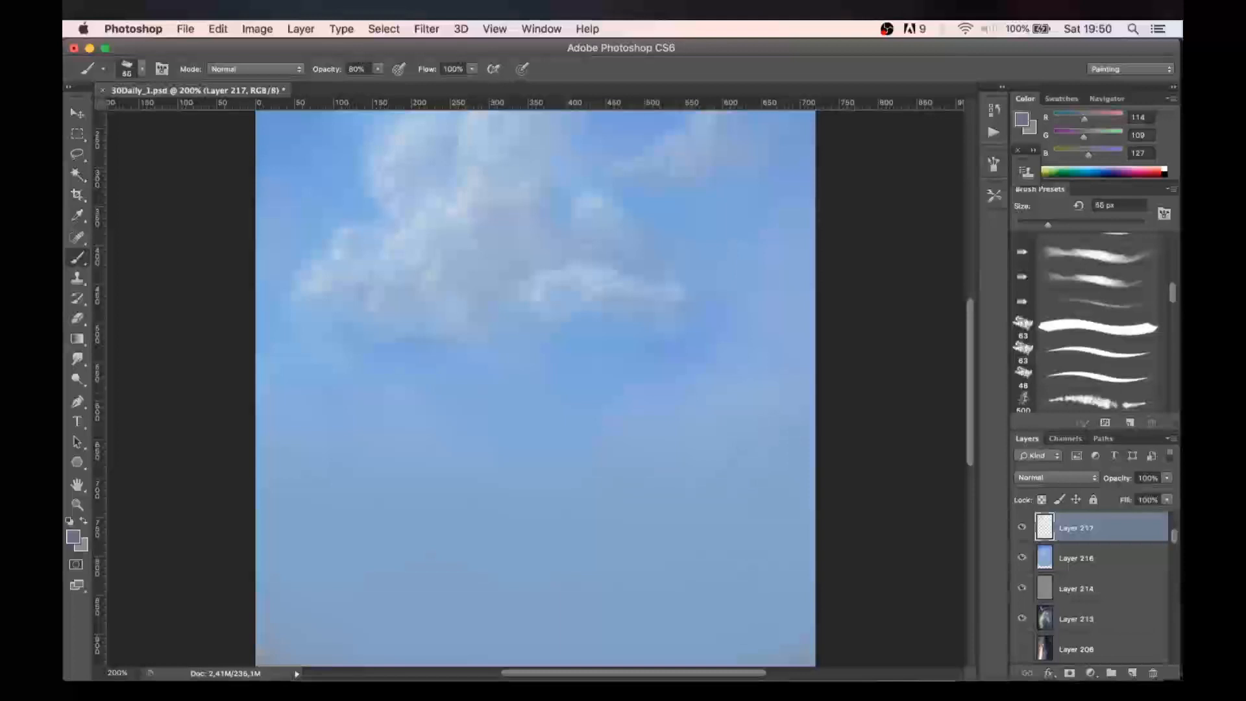
- Block in a solid mountain silhouette across the canvas width below the cloud with a 60 px brush at 100% opacity
key("bracketleft")
mouse_move(510, 363)
left_mouse_down()
mouse_move(428, 440)
mouse_move(517, 385)
mouse_move(439, 457)
mouse_move(554, 410)
mouse_move(550, 450)
mouse_move(251, 481)
mouse_move(242, 459)
mouse_move(357, 494)
mouse_move(422, 471)
mouse_move(424, 447)
mouse_move(400, 439)
mouse_move(406, 430)
mouse_move(327, 479)
mouse_move(372, 431)
mouse_move(406, 427)
mouse_move(383, 424)
mouse_move(577, 427)
mouse_move(487, 474)
mouse_move(534, 484)
mouse_move(521, 368)
mouse_move(592, 420)
mouse_move(536, 360)
mouse_move(711, 477)
left_mouse_up()
mouse_move(575, 451)
left_mouse_down()
mouse_move(658, 483)
mouse_move(694, 523)
left_mouse_up()
mouse_move(593, 487)
left_mouse_down()
mouse_move(568, 513)
mouse_move(305, 526)
mouse_move(259, 512)
left_mouse_up()
mouse_move(389, 552)
left_mouse_down()
mouse_move(688, 556)
mouse_move(714, 532)
mouse_move(656, 435)
mouse_move(791, 538)
mouse_move(653, 431)
mouse_move(542, 450)
left_mouse_up()
mouse_move(720, 525)
left_mouse_down()
mouse_move(792, 499)
mouse_move(821, 509)
mouse_move(759, 464)
mouse_move(720, 455)
left_mouse_up()
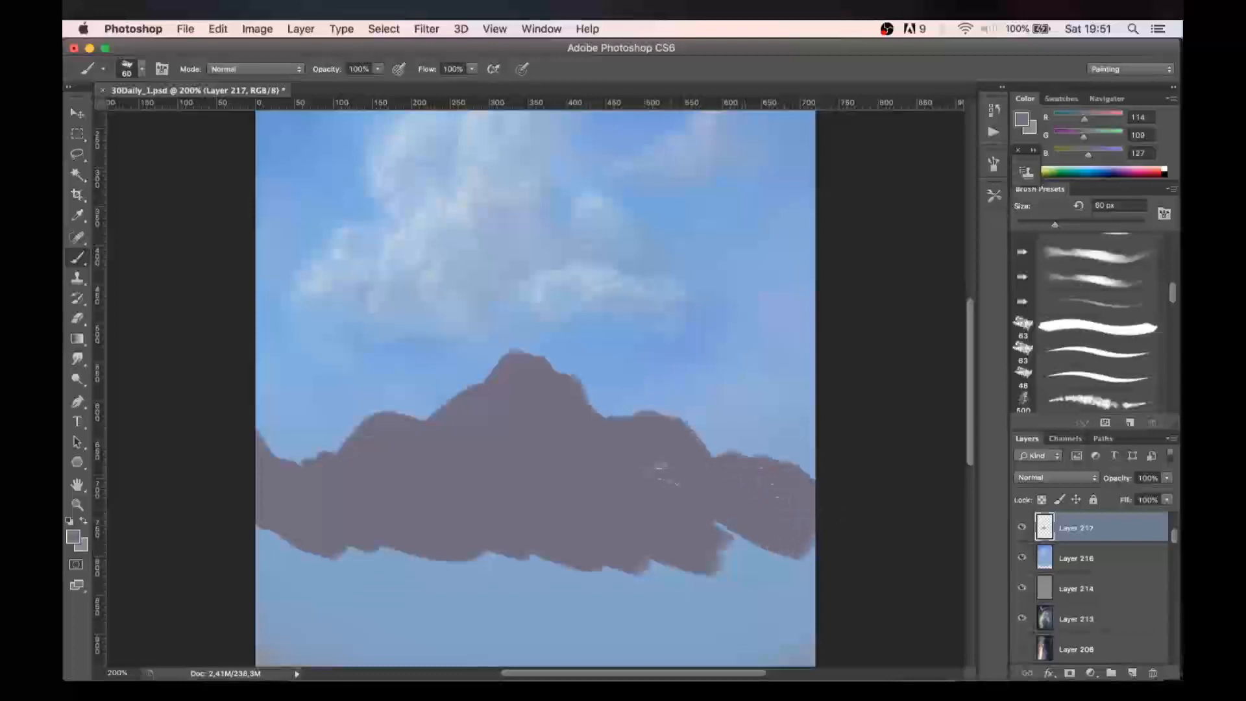
- Build up the mountain's upper outline at the right end and along the slopes on both sides of the peak
mouse_move(805, 457)
left_mouse_down()
mouse_move(624, 463)
mouse_move(728, 488)
mouse_move(682, 487)
mouse_move(592, 410)
mouse_move(663, 464)
mouse_move(763, 497)
left_mouse_up()
mouse_move(717, 443)
left_mouse_down()
mouse_move(604, 402)
mouse_move(558, 368)
mouse_move(600, 392)
mouse_move(626, 380)
left_mouse_up()
left_click_drag(471, 389, 404, 459)
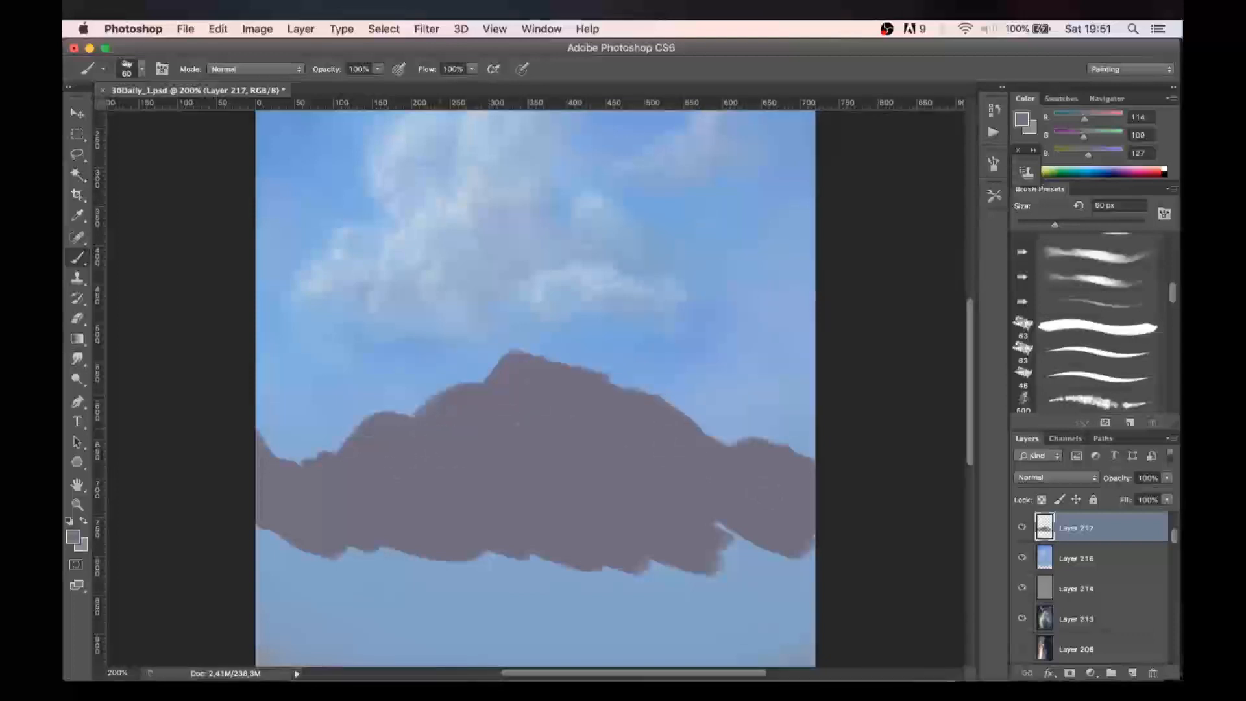
- Switch to the Eraser and give it the 63 px textured brush tip
key("e")
mouse_move(1178, 303)
left_mouse_down()
mouse_move(1174, 238)
mouse_move(1172, 387)
mouse_move(1170, 316)
left_mouse_up()
left_click(1130, 316)
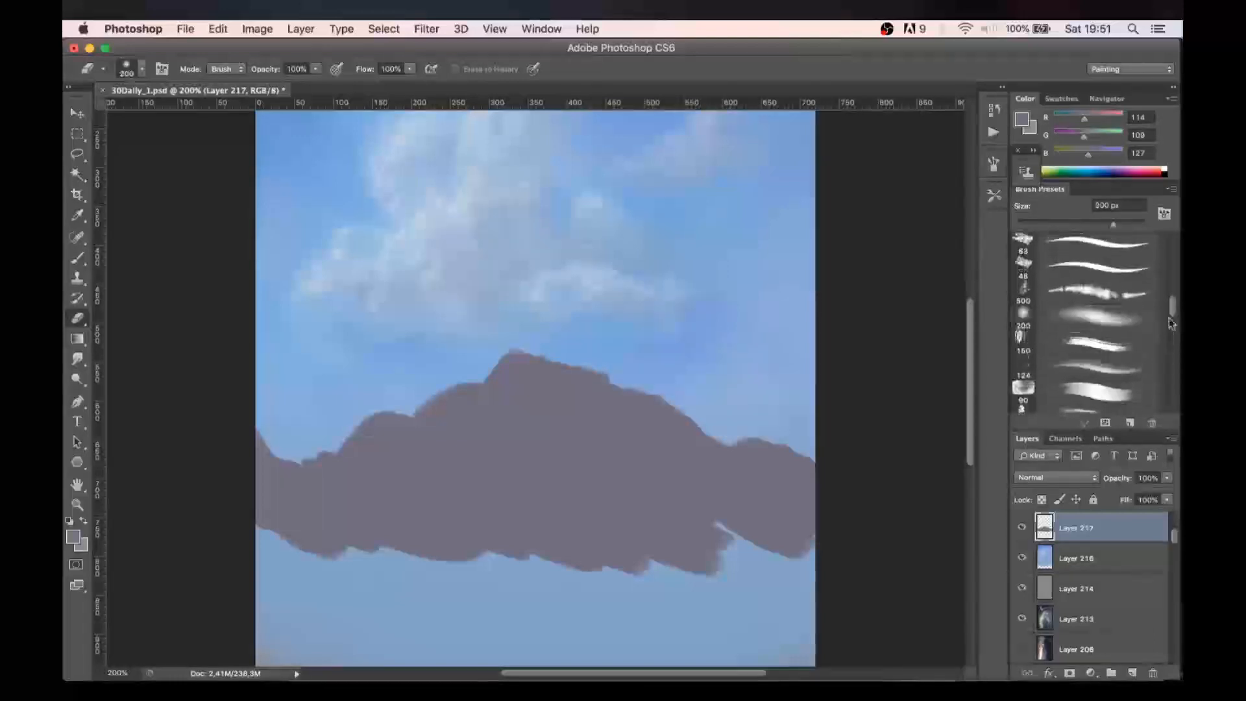
scroll(1173, 308, "up", 1)
left_click(1098, 257)
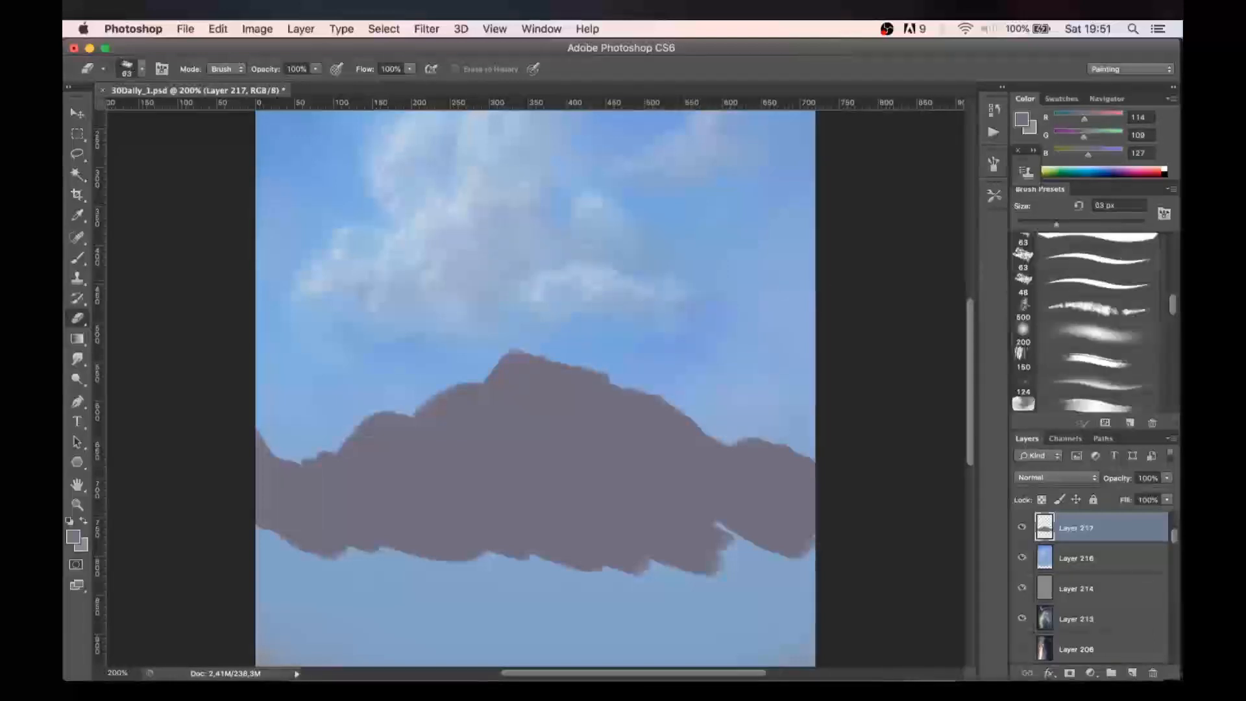
- Carve a sharper central peak and notch its flanks with the Eraser reduced to about 25 px
key("bracketleft")
mouse_move(556, 356)
left_mouse_down()
mouse_move(611, 379)
mouse_move(571, 361)
mouse_move(589, 379)
mouse_move(573, 381)
mouse_move(556, 356)
mouse_move(598, 370)
left_mouse_up()
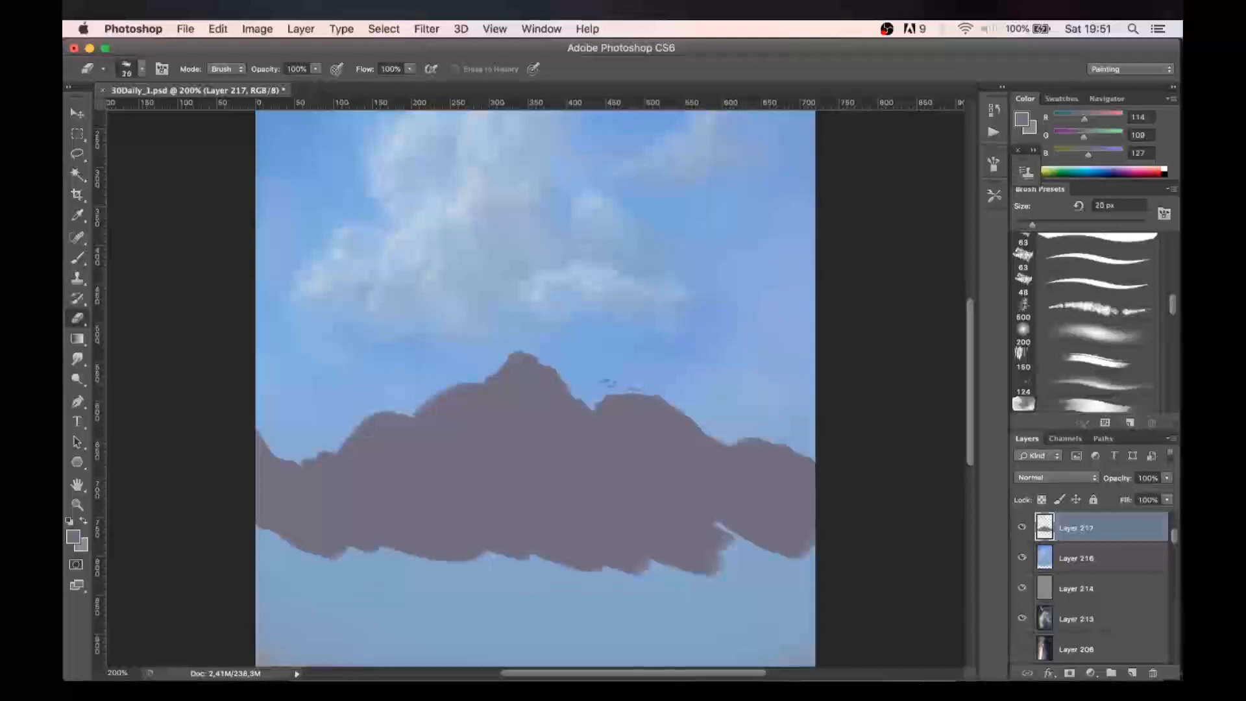
mouse_move(631, 391)
left_mouse_down()
mouse_move(681, 413)
mouse_move(650, 390)
left_mouse_up()
key("[")
mouse_move(484, 384)
left_mouse_down()
mouse_move(422, 399)
mouse_move(463, 373)
mouse_move(488, 369)
left_mouse_up()
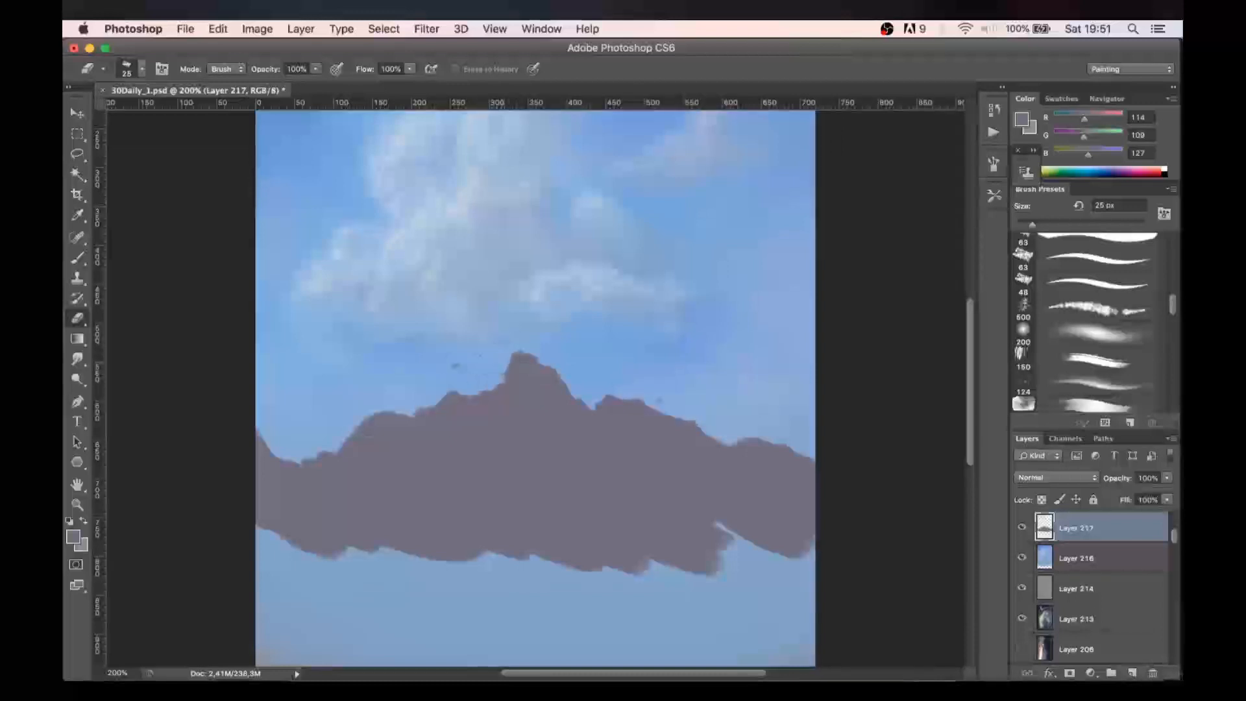
- Erase along the mountain's left ridge to form a jagged slope and trim the right ridge into a straighter descent
mouse_move(402, 406)
left_mouse_down()
mouse_move(382, 422)
mouse_move(369, 410)
mouse_move(310, 453)
left_mouse_up()
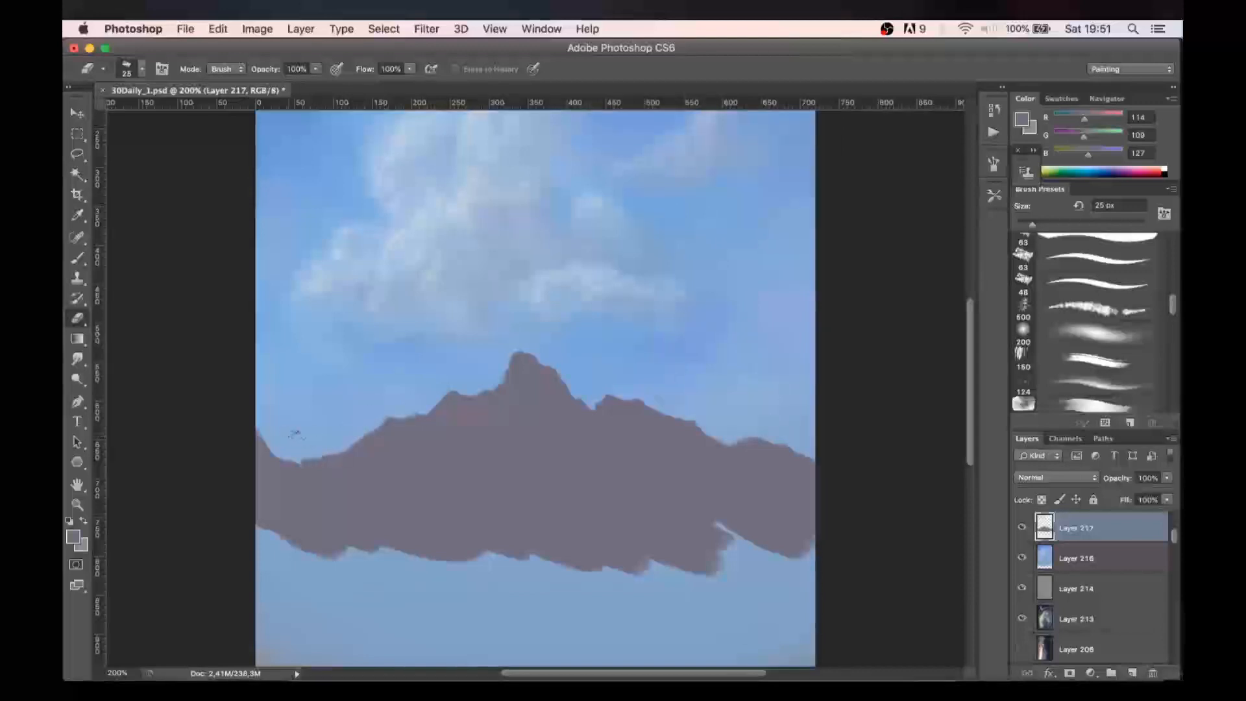
mouse_move(332, 445)
left_mouse_down()
mouse_move(366, 412)
mouse_move(346, 444)
mouse_move(370, 403)
mouse_move(411, 413)
mouse_move(427, 398)
mouse_move(402, 419)
left_mouse_up()
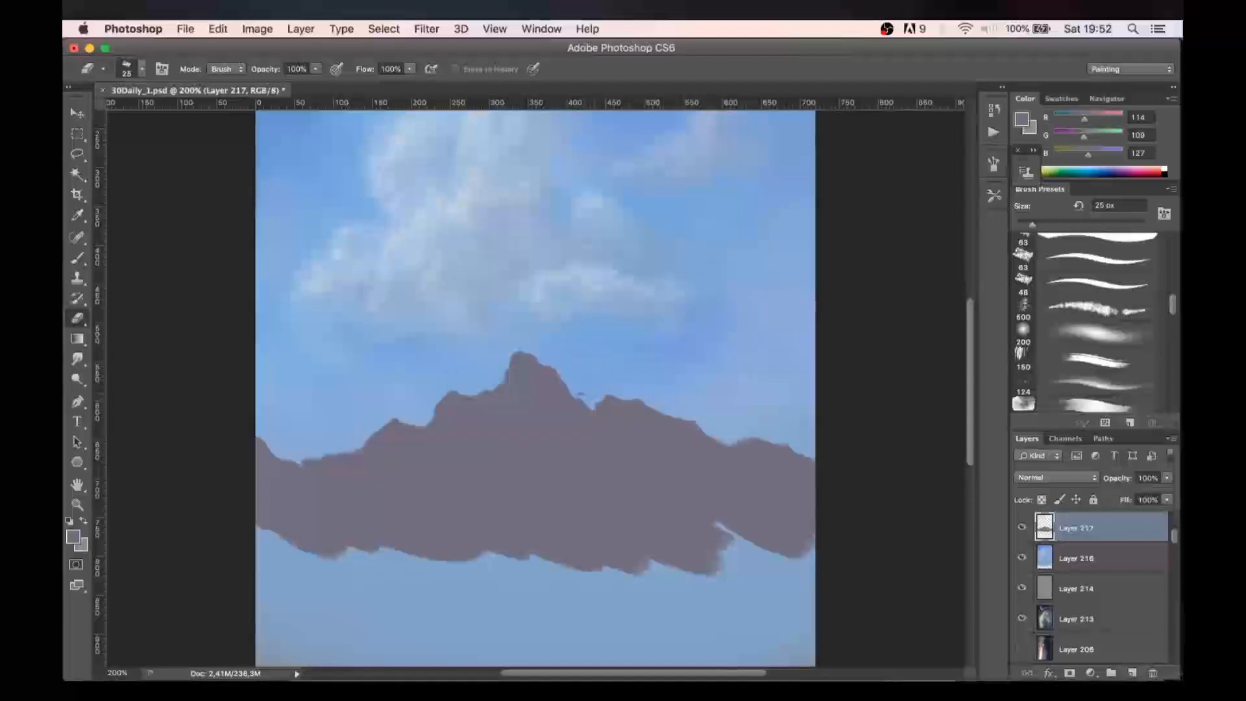
left_click_drag(724, 422, 814, 472)
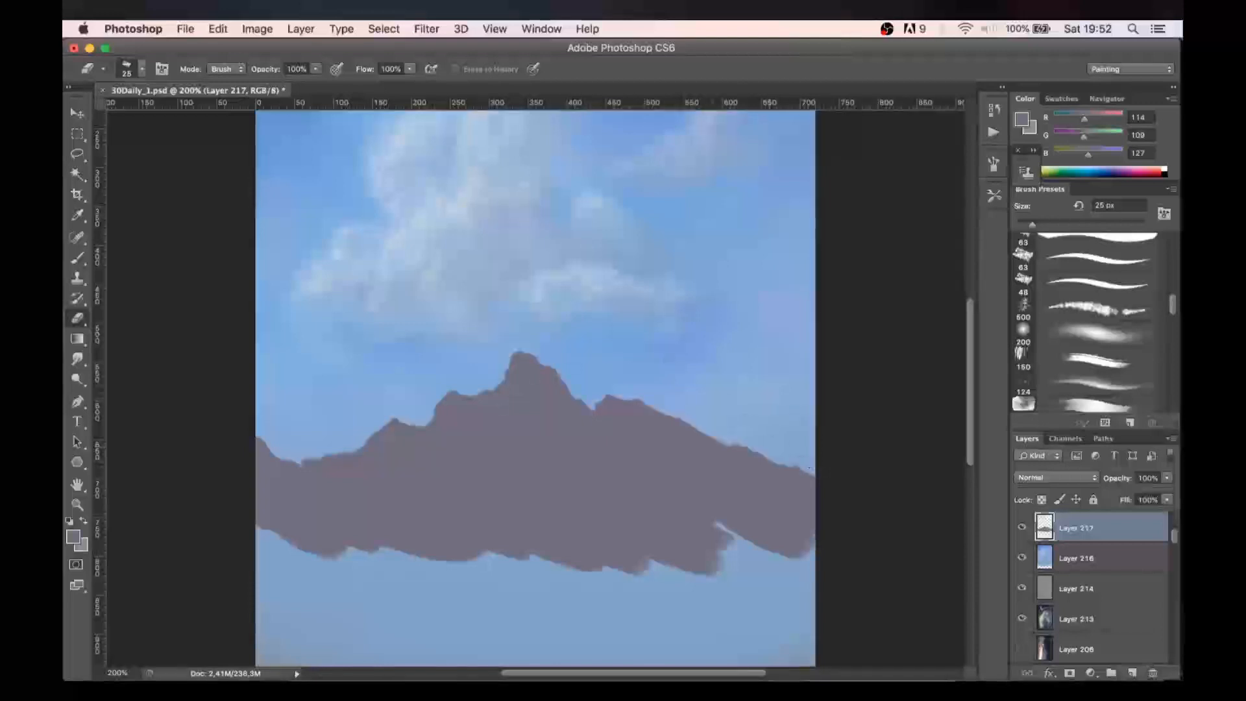
- Paint a raised shoulder onto the mountain's right slope with the textured brush and refine its edge with the Eraser
key("b")
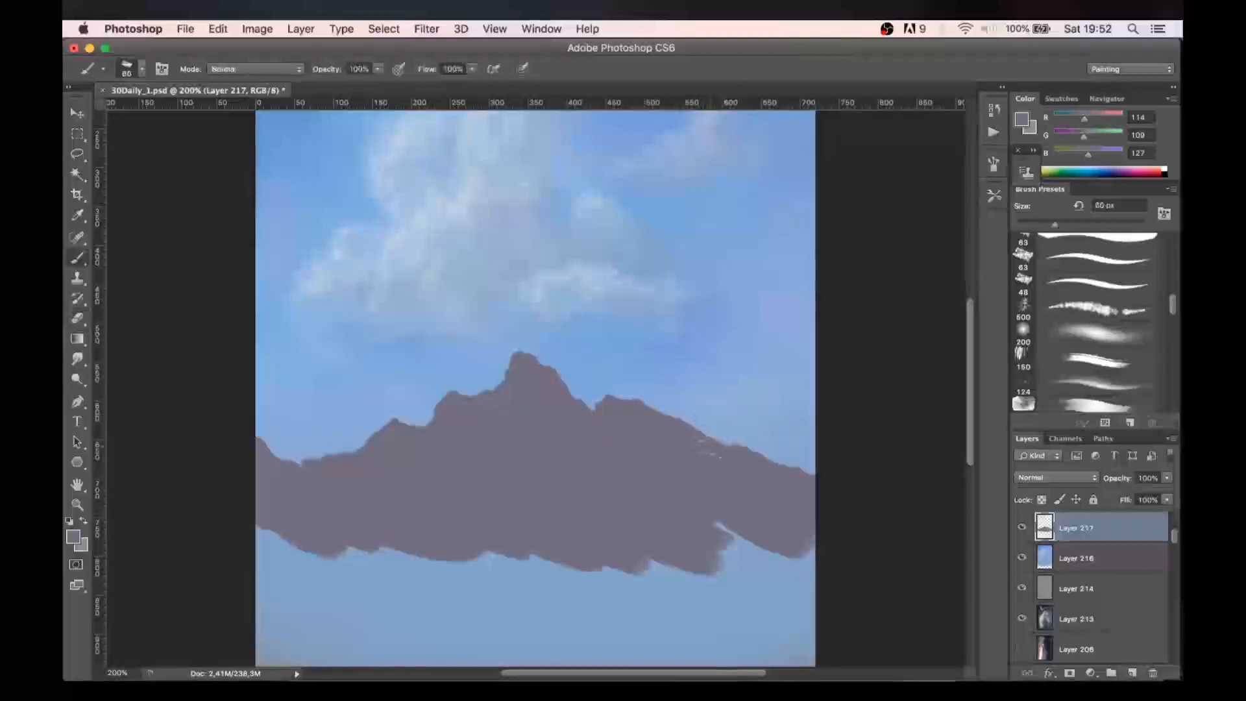
mouse_move(717, 449)
left_mouse_down()
mouse_move(746, 442)
mouse_move(769, 458)
mouse_move(707, 430)
mouse_move(787, 460)
left_mouse_up()
key("e")
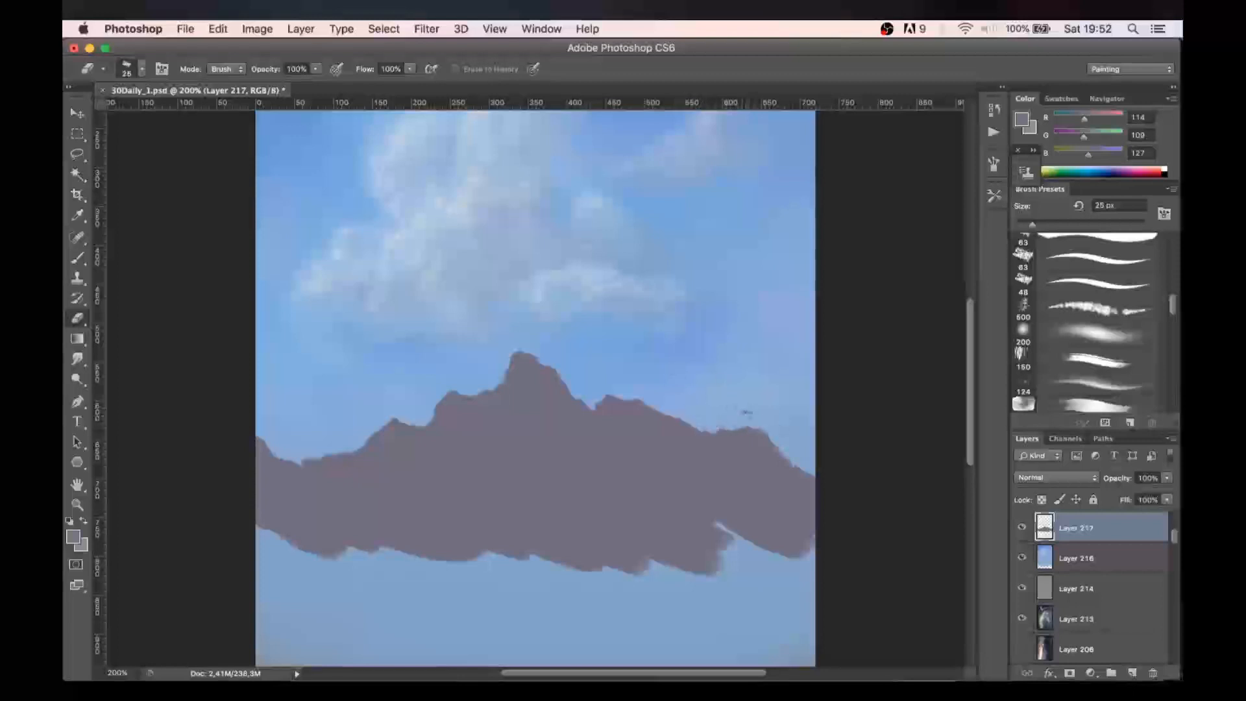
key("b")
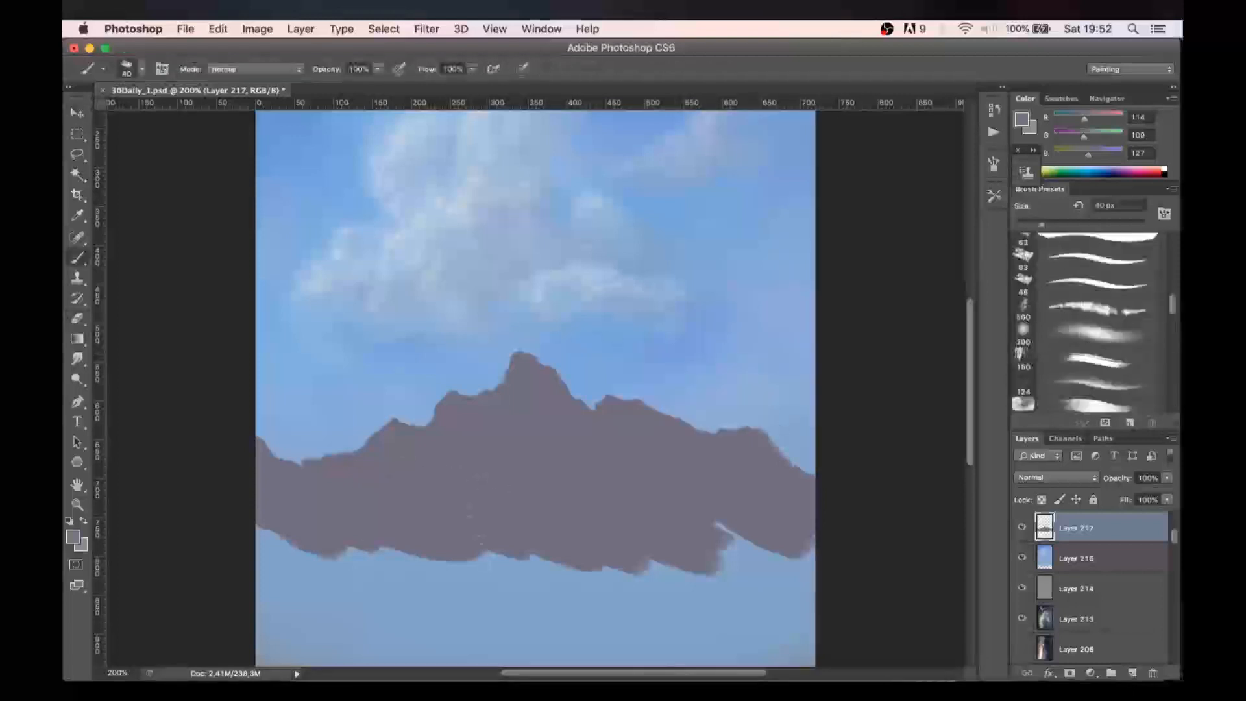
- Extend the mountain body downward across the full canvas width with the textured brush enlarged to 80 px
key("bracketright")
key("bracketright")
key("bracketright")
key("bracketright")
mouse_move(726, 536)
left_mouse_down()
mouse_move(809, 587)
mouse_move(769, 555)
left_mouse_up()
mouse_move(662, 551)
left_mouse_down()
mouse_move(737, 576)
mouse_move(377, 570)
mouse_move(242, 528)
left_mouse_up()
mouse_move(256, 574)
left_mouse_down()
mouse_move(373, 605)
mouse_move(487, 613)
mouse_move(805, 613)
left_mouse_up()
left_click_drag(350, 590, 273, 613)
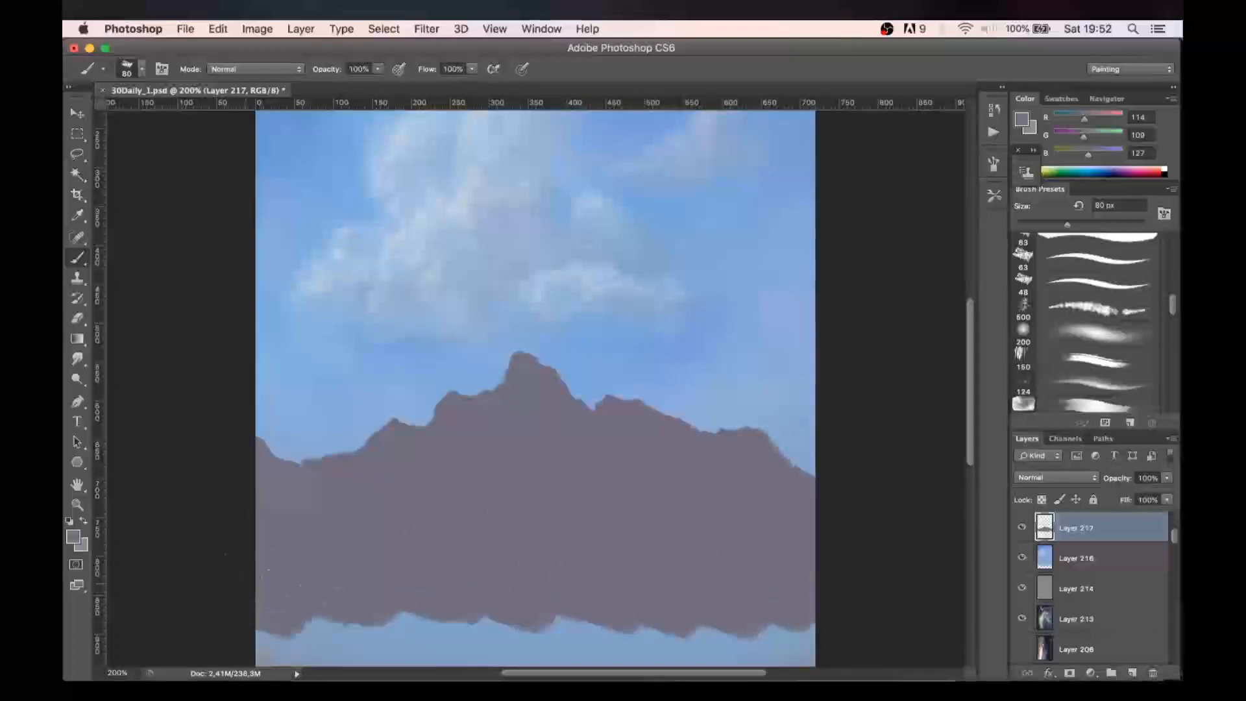
- Fill the remaining area below the mountain down to the canvas bottom with the brush enlarged to 175 px
key("super+minus")
key("super+plus")
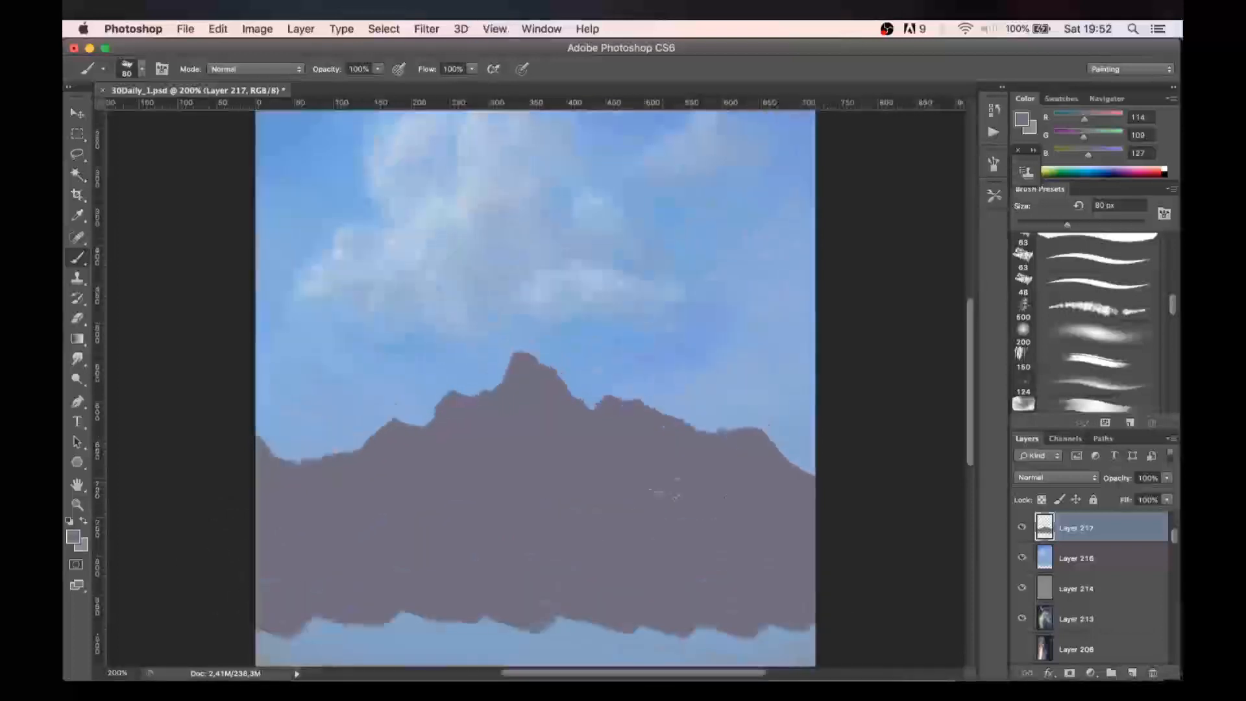
scroll(535, 390, "down", 5)
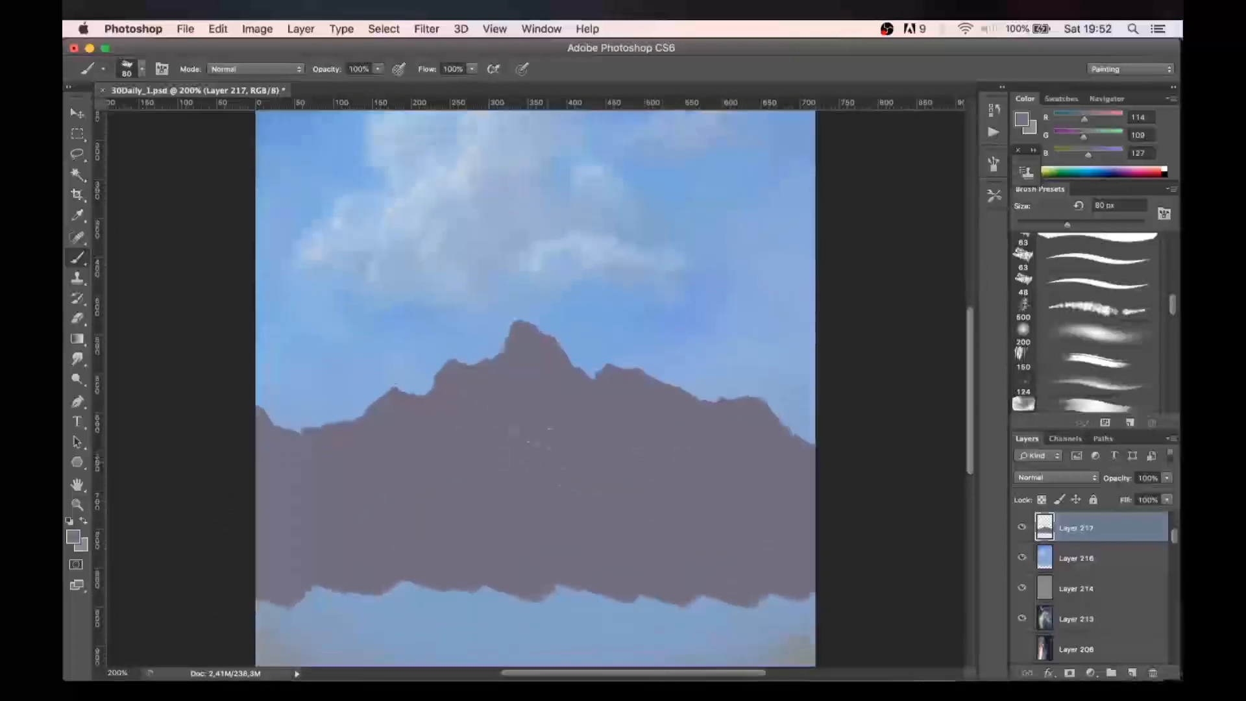
key("super+minus")
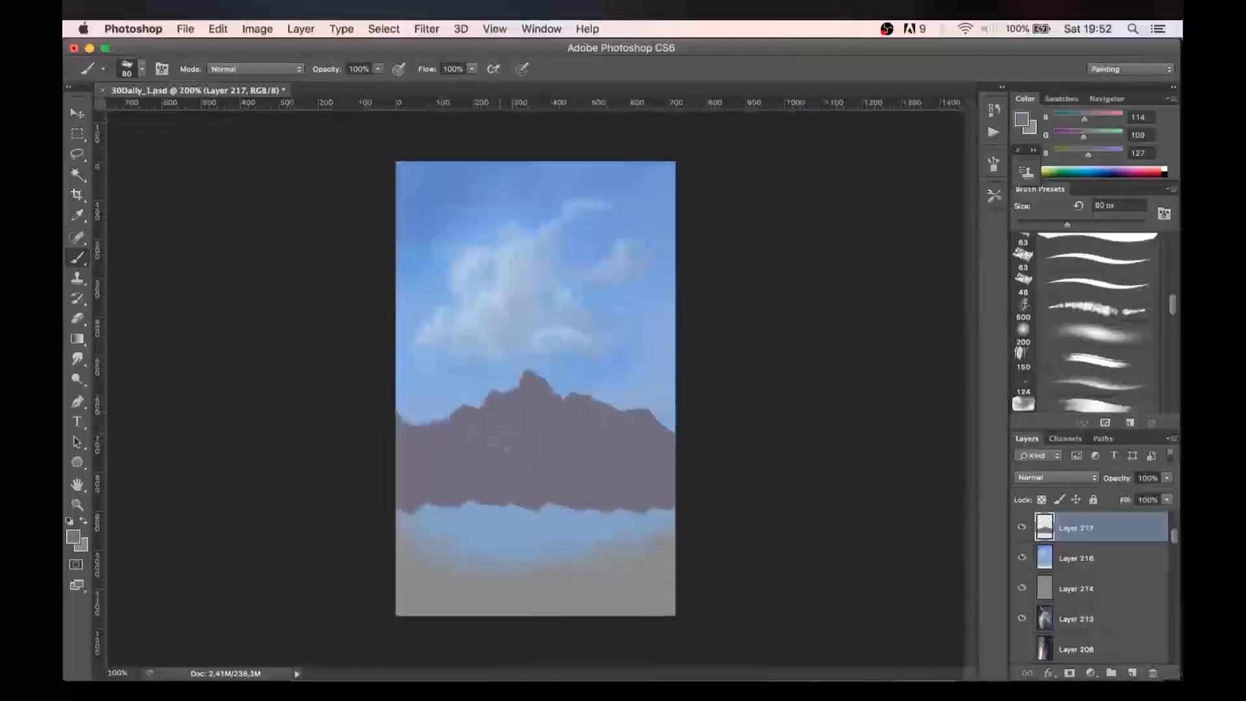
key("bracketright")
key("bracketright")
mouse_move(389, 503)
left_mouse_down()
mouse_move(442, 545)
mouse_move(628, 529)
left_mouse_up()
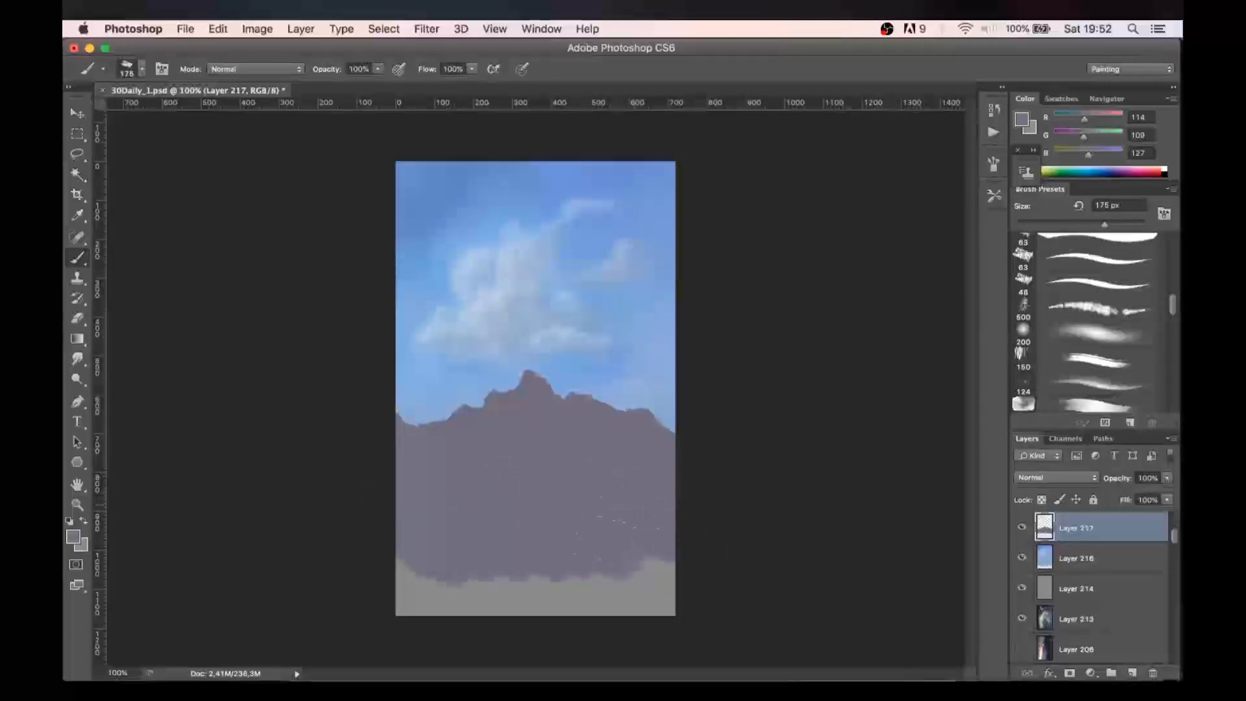
mouse_move(329, 543)
left_mouse_down()
mouse_move(362, 592)
mouse_move(424, 556)
mouse_move(682, 598)
mouse_move(431, 625)
left_mouse_up()
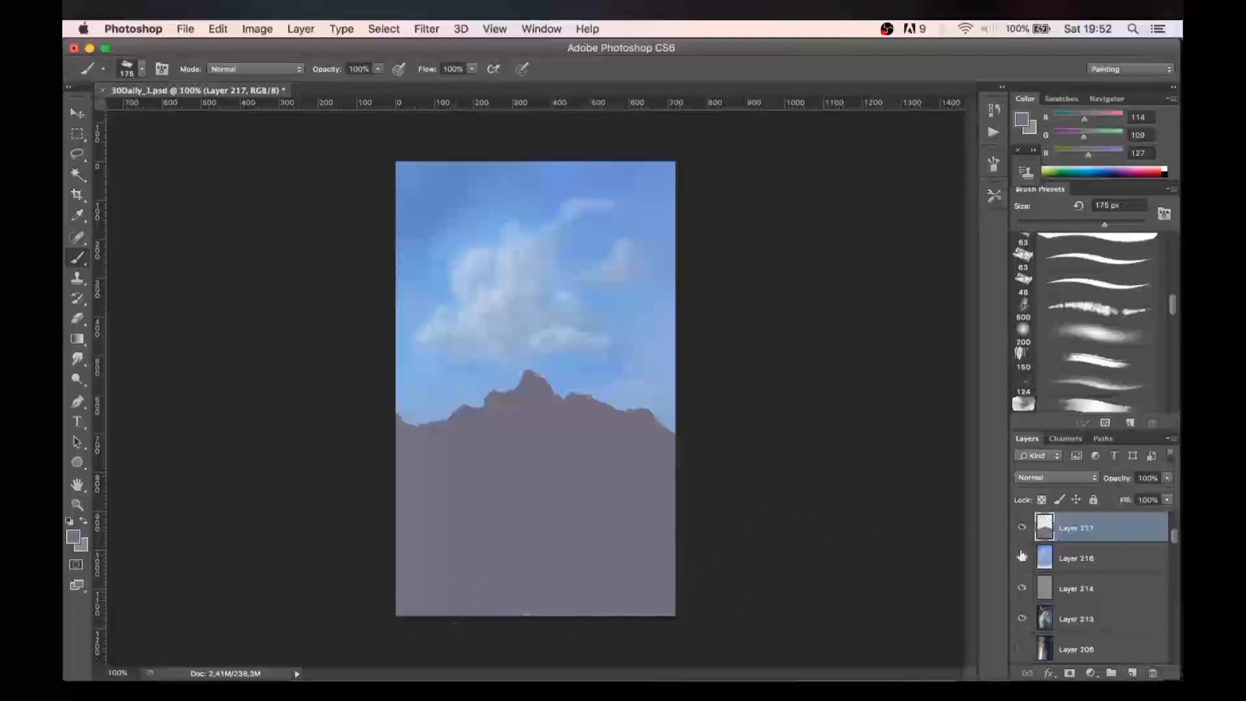
- Add a new layer above the mountain layer and load the mountain silhouette as a selection
left_click(1132, 673)
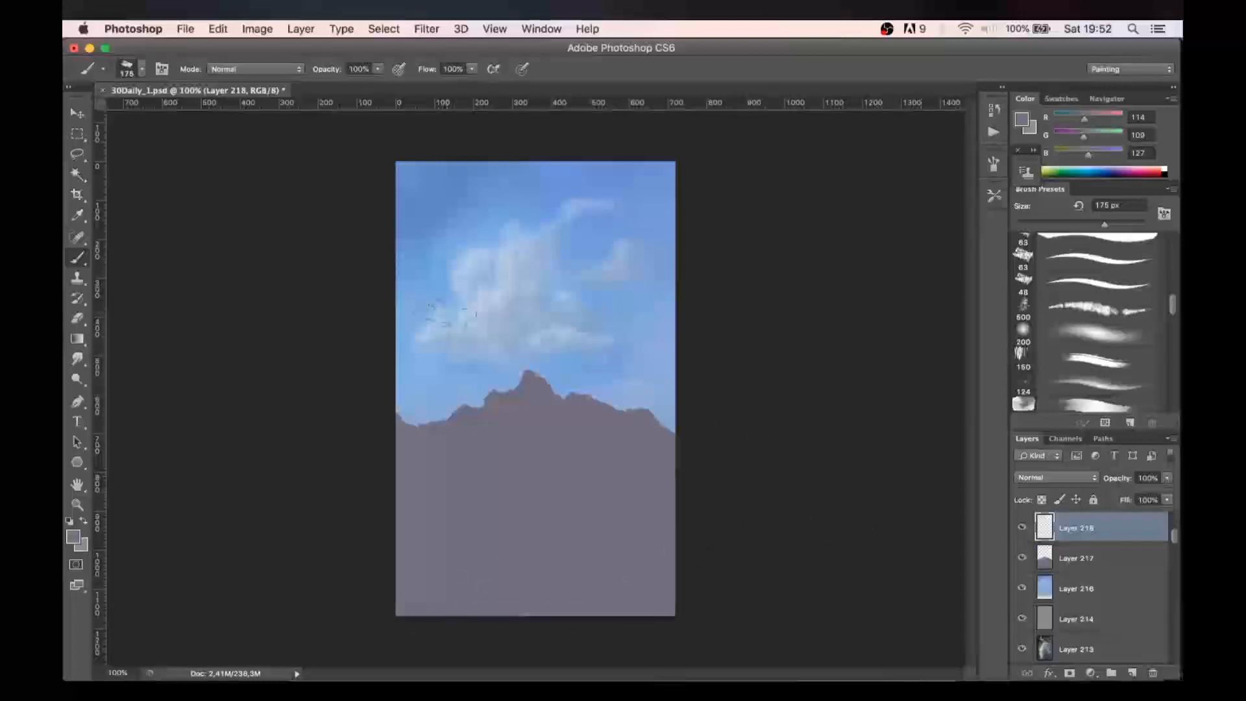
key("super+plus")
key("super+plus")
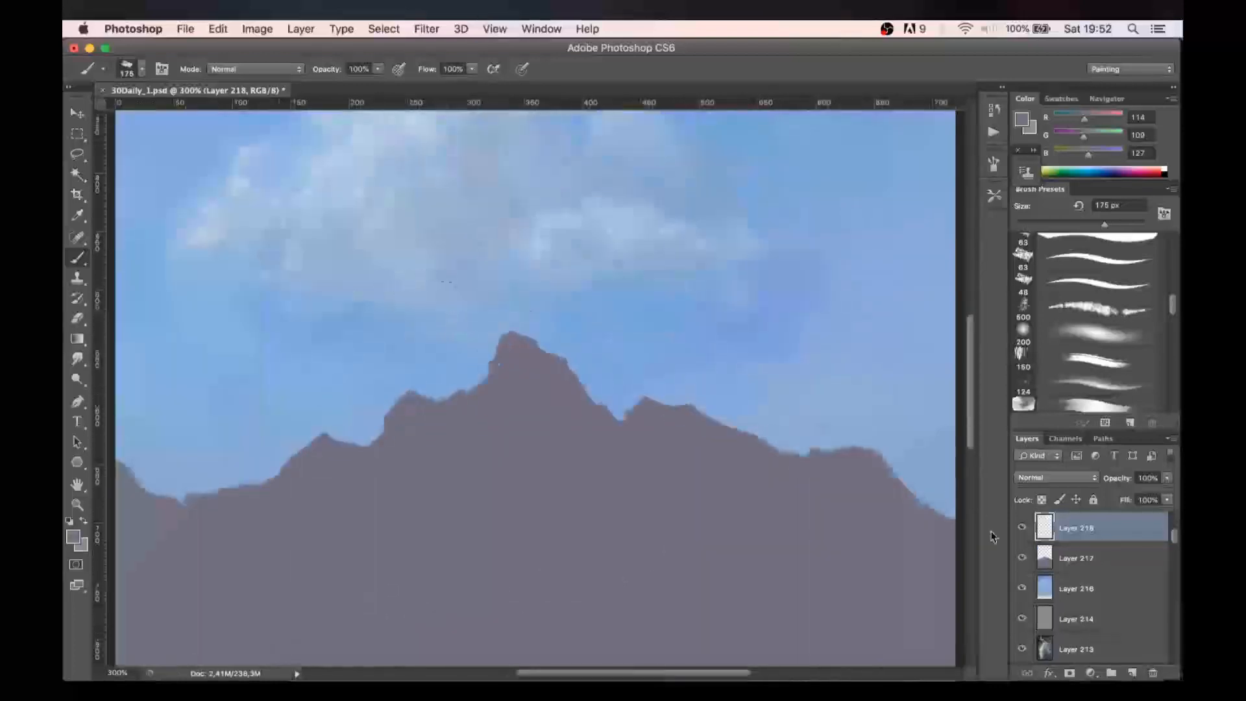
left_click(1044, 559, "super")
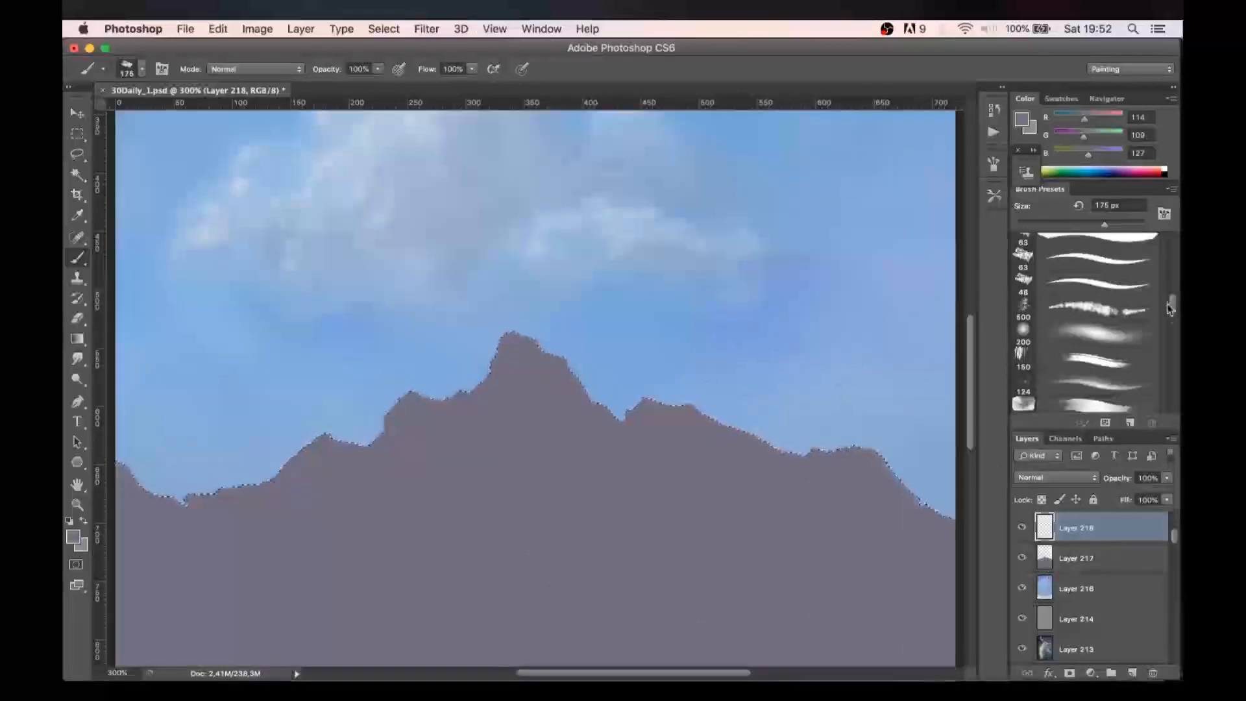
- Switch to the 102 px speckled brush tip and reduce it to 40 px
mouse_move(1172, 306)
left_mouse_down()
mouse_move(1173, 292)
mouse_move(1173, 363)
left_mouse_up()
left_click(1109, 286)
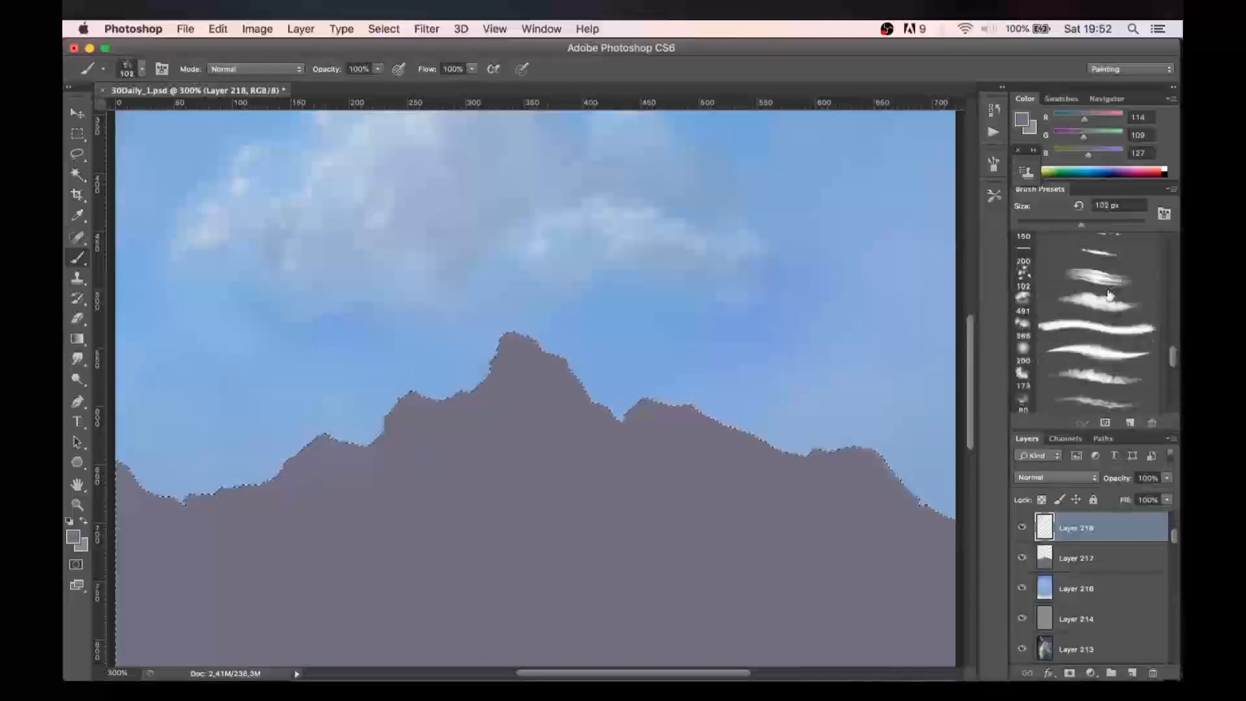
key("bracketleft")
key("bracketleft")
key("bracketleft")
key("bracketleft")
key("bracketleft")
key("bracketleft")
key("bracketleft")
key("bracketleft")
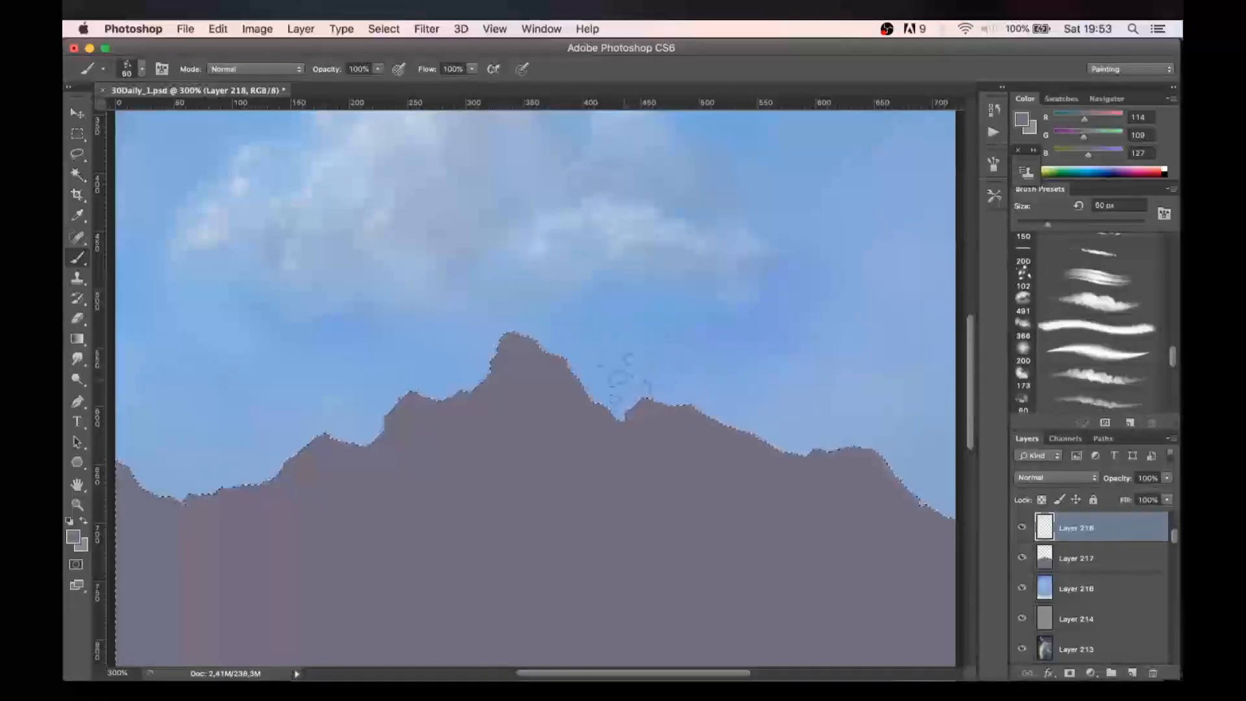
key("super+h")
key("super+minus")
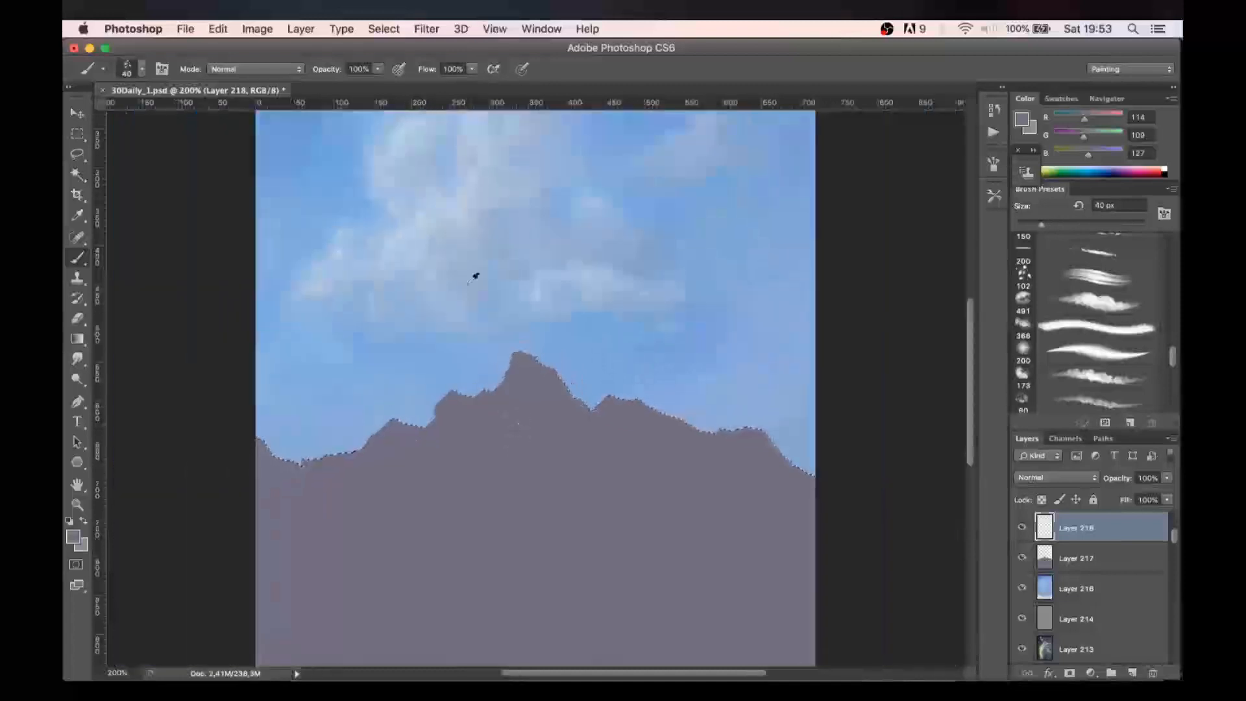
- Sample a pale blue-grey from the cloud, try a 30 px stroke on the central peak and undo it
left_click(465, 194, "alt")
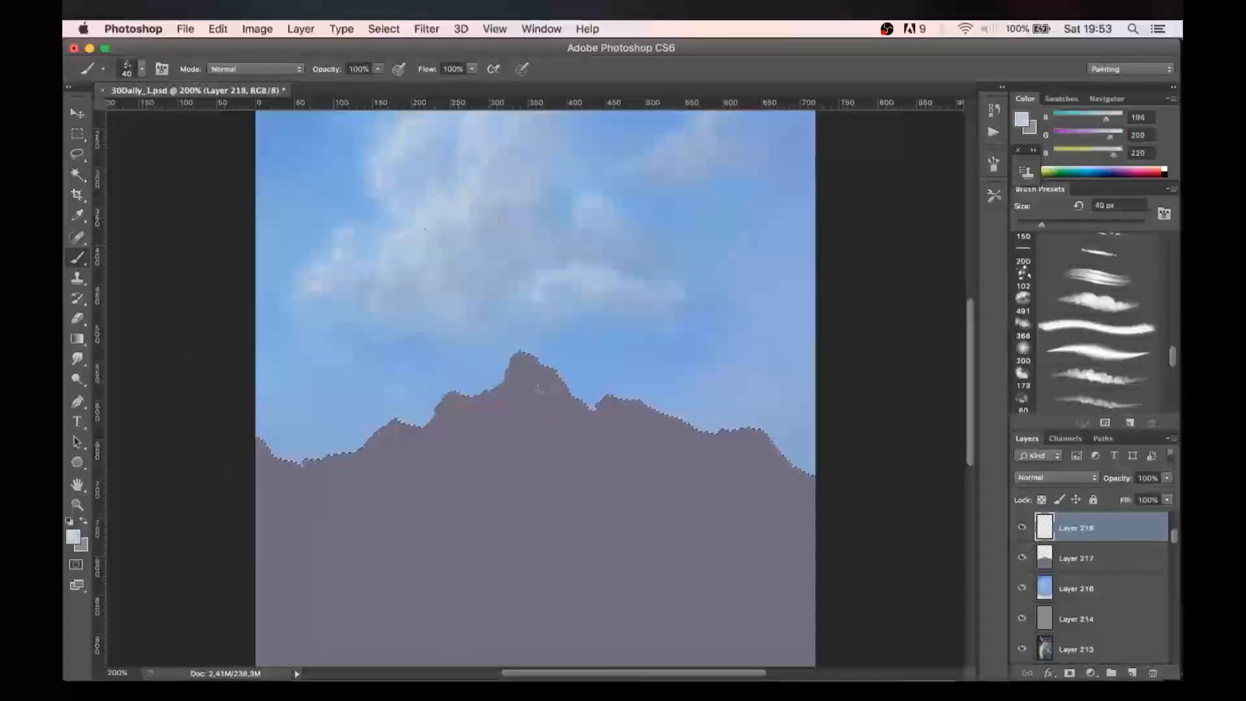
key("bracketleft")
mouse_move(518, 356)
left_mouse_down()
mouse_move(514, 389)
mouse_move(490, 399)
mouse_move(519, 393)
mouse_move(536, 425)
left_mouse_up()
key("super+alt+z")
key("super+alt+z")
key("super+alt+z")
- Switch to a large, ragged cloud-textured brush tip and shrink it to fit the mountain peak
scroll(1174, 348, "up", 4)
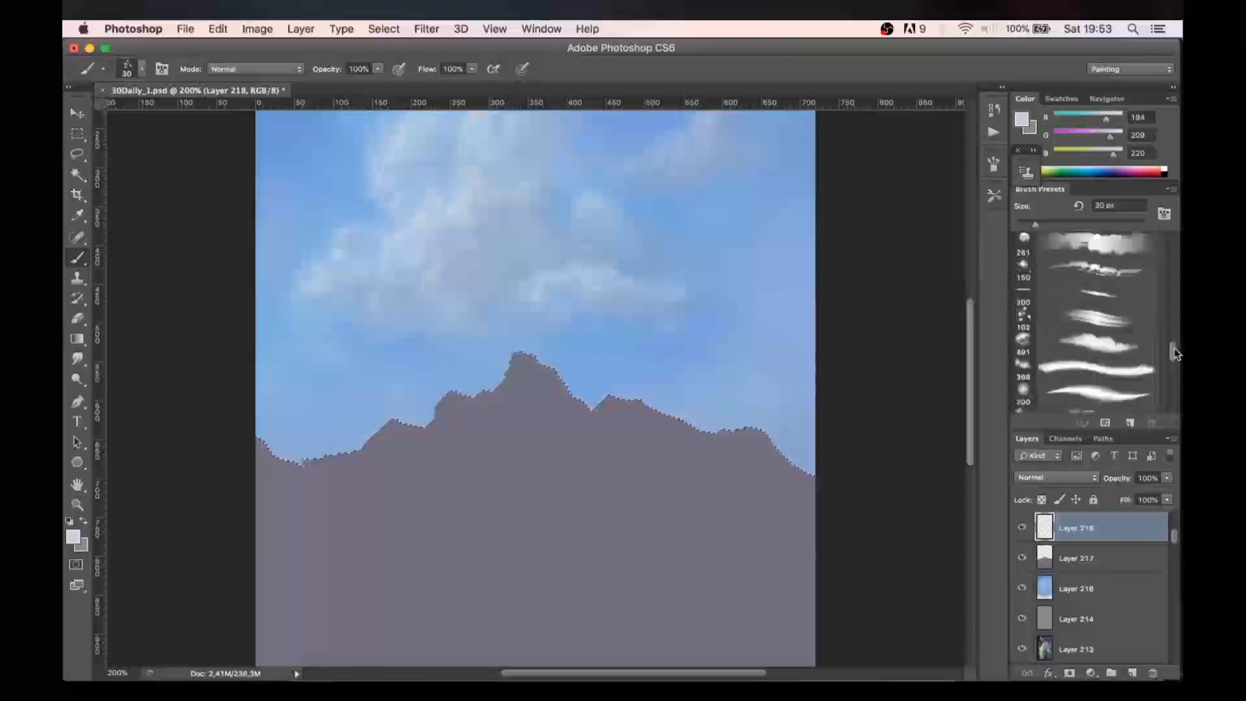
left_click_drag(1174, 346, 1174, 336)
left_click(1103, 397)
key("super+alt+z")
key("bracketleft")
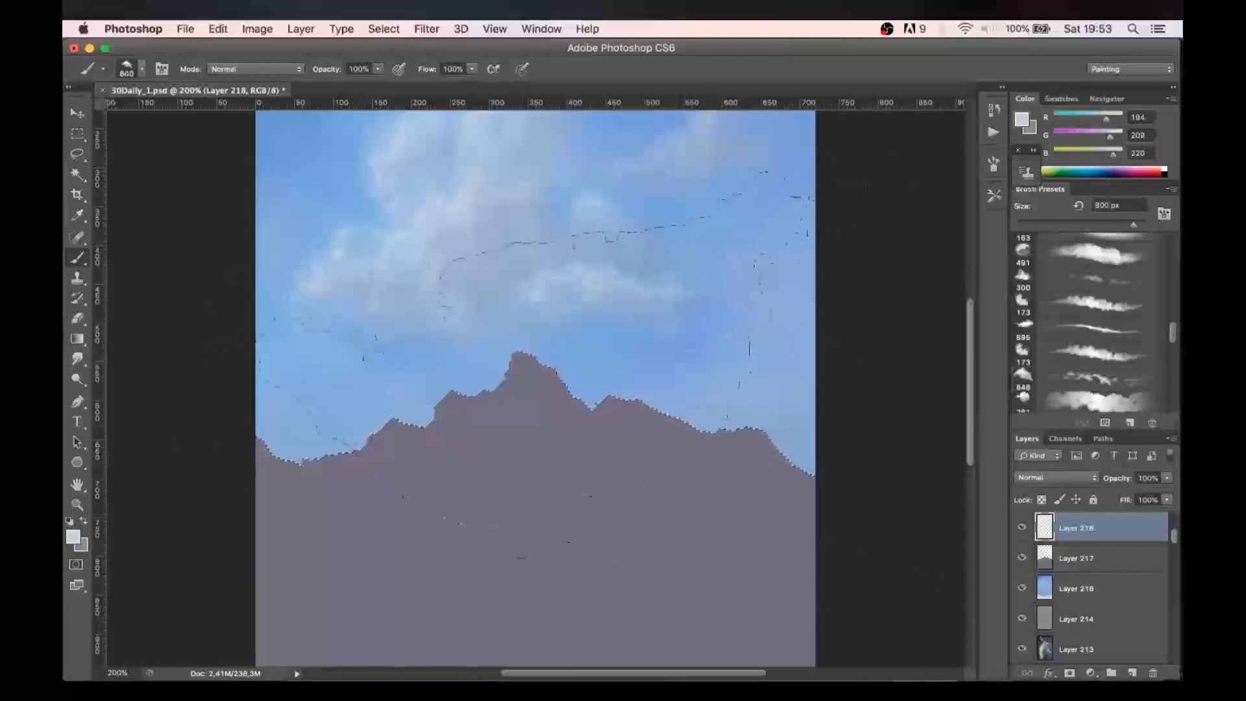
key("bracketleft")
key("bracketleft")
key("bracketleft")
key("bracketleft")
key("bracketleft")
key("bracketleft")
key("bracketleft")
key("bracketleft")
key("bracketleft")
key("bracketleft")
key("bracketleft")
key("bracketleft")
key("bracketleft")
key("bracketleft")
- Paint pale snow on the central peak and the shoulder to its left with the brush reduced to 40 px
left_click_drag(520, 355, 510, 378)
left_click_drag(519, 398, 497, 416)
key("bracketleft")
key("bracketleft")
key("bracketleft")
mouse_move(516, 363)
left_mouse_down()
mouse_move(510, 379)
mouse_move(530, 379)
mouse_move(510, 398)
left_mouse_up()
mouse_move(493, 399)
left_mouse_down()
mouse_move(441, 428)
mouse_move(464, 406)
mouse_move(480, 445)
mouse_move(522, 466)
left_mouse_up()
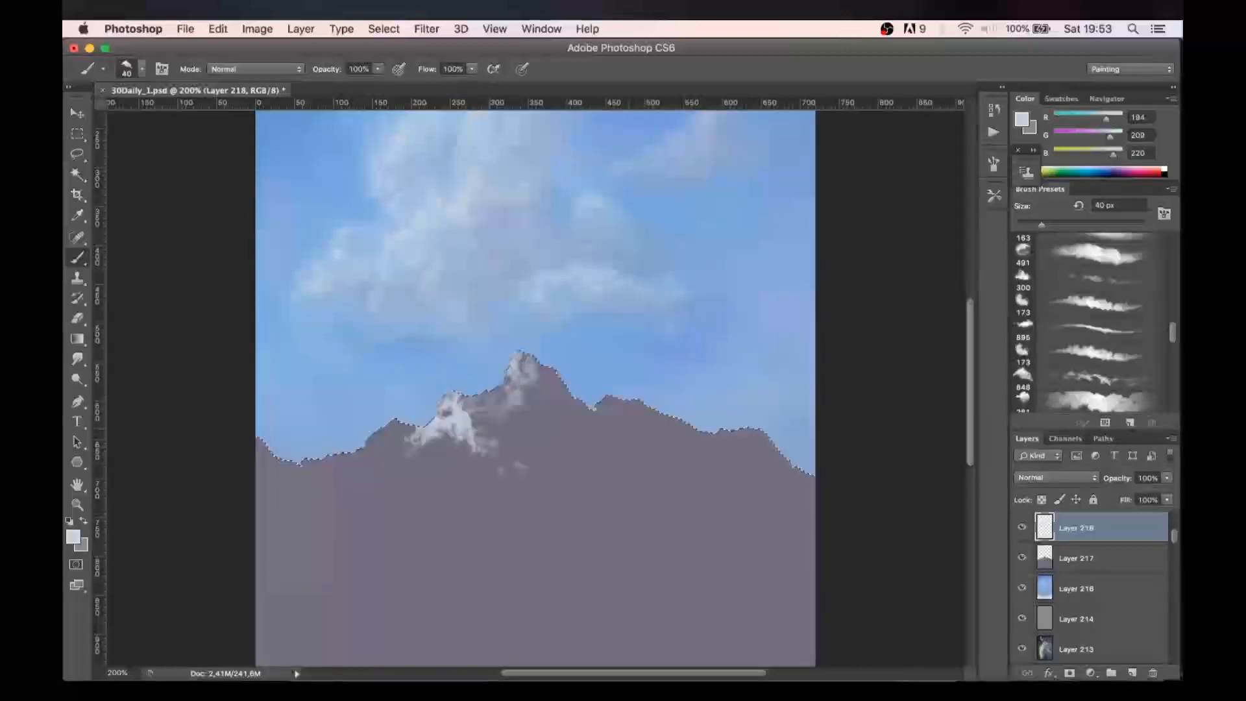
mouse_move(516, 355)
left_mouse_down()
mouse_move(511, 384)
mouse_move(542, 453)
left_mouse_up()
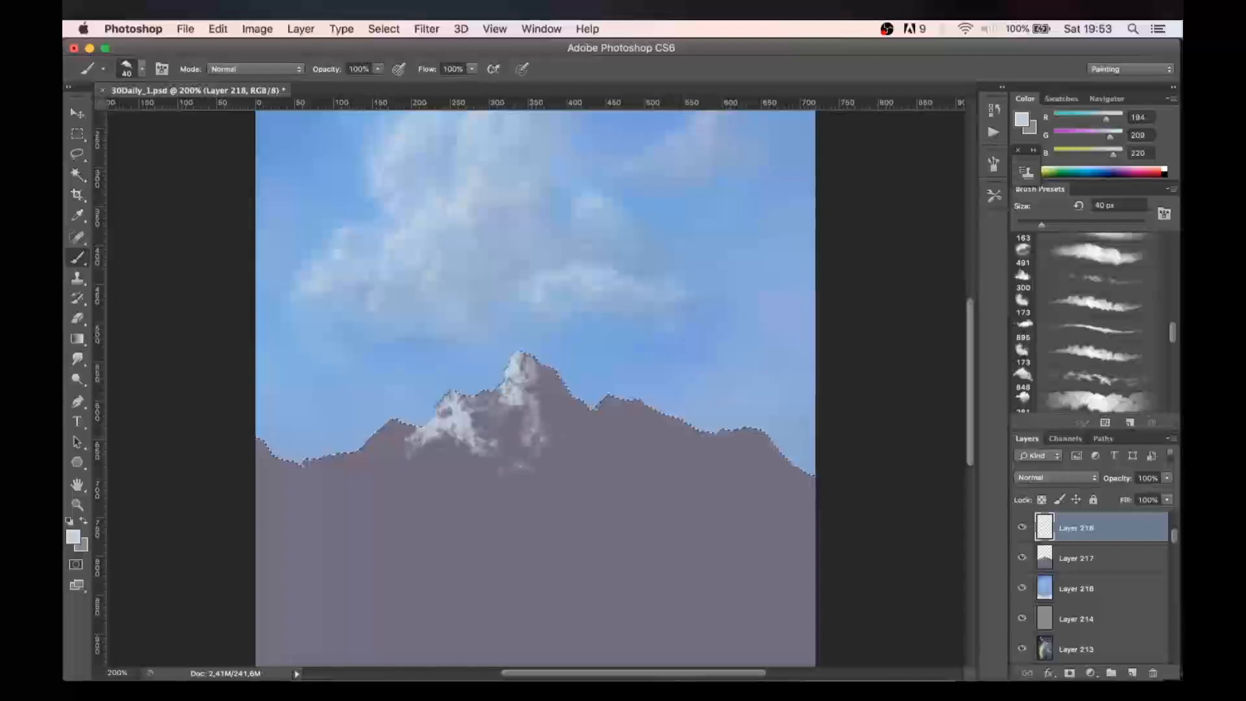
- Paint snow along the mountain's left ridge, across the hollow beside the main peak and over the right-hand peaks
mouse_move(382, 425)
left_mouse_down()
mouse_move(341, 454)
mouse_move(322, 451)
mouse_move(380, 419)
mouse_move(337, 446)
mouse_move(263, 460)
left_mouse_up()
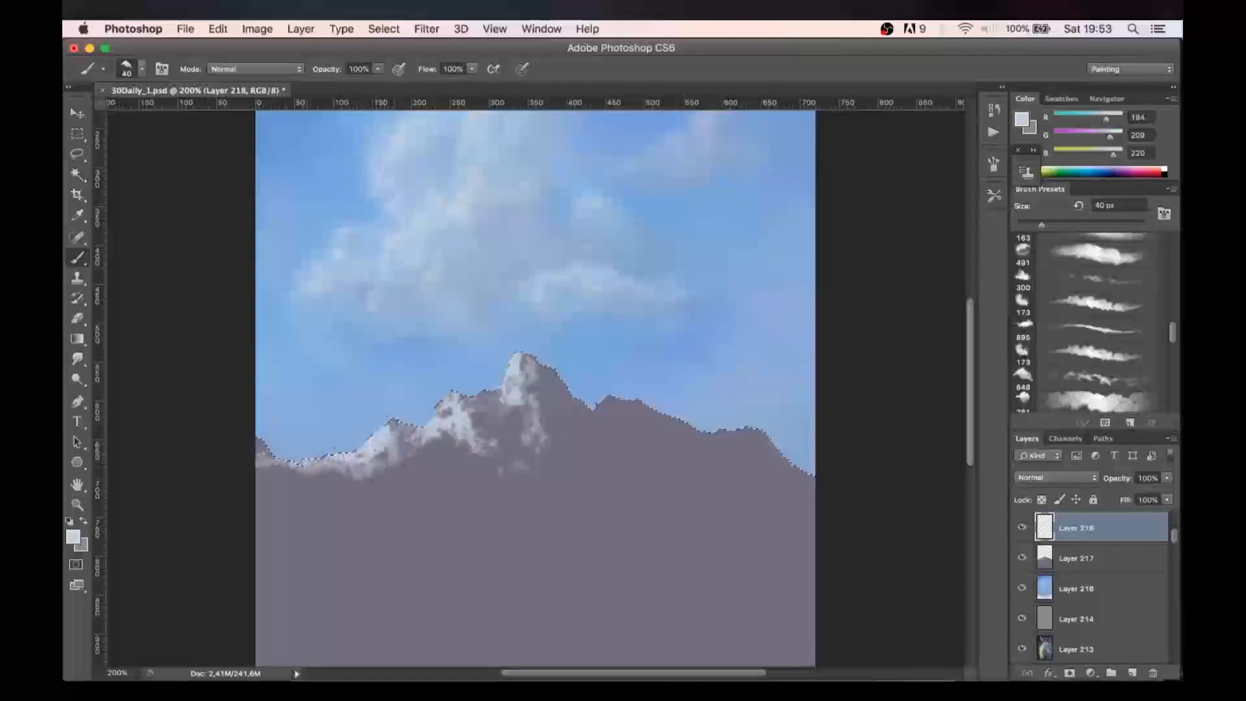
mouse_move(615, 397)
left_mouse_down()
mouse_move(604, 421)
mouse_move(662, 468)
mouse_move(574, 463)
left_mouse_up()
left_click_drag(539, 422, 552, 457)
mouse_move(551, 457)
left_mouse_down()
mouse_move(620, 444)
mouse_move(627, 468)
left_mouse_up()
mouse_move(626, 469)
left_mouse_down()
mouse_move(574, 465)
mouse_move(516, 412)
left_mouse_up()
left_click_drag(600, 399, 635, 464)
left_click_drag(704, 432, 788, 487)
left_click_drag(747, 429, 764, 449)
left_click_drag(613, 397, 632, 428)
- Extend the snow down the slope left of the central peak, breaking it into ragged streaks
left_click_drag(425, 423, 455, 402)
mouse_move(454, 448)
left_mouse_down()
mouse_move(471, 496)
mouse_move(497, 438)
left_mouse_up()
mouse_move(516, 512)
left_mouse_down()
mouse_move(452, 433)
mouse_move(426, 449)
left_mouse_up()
left_click_drag(433, 436, 477, 538)
left_click_drag(500, 393, 552, 468)
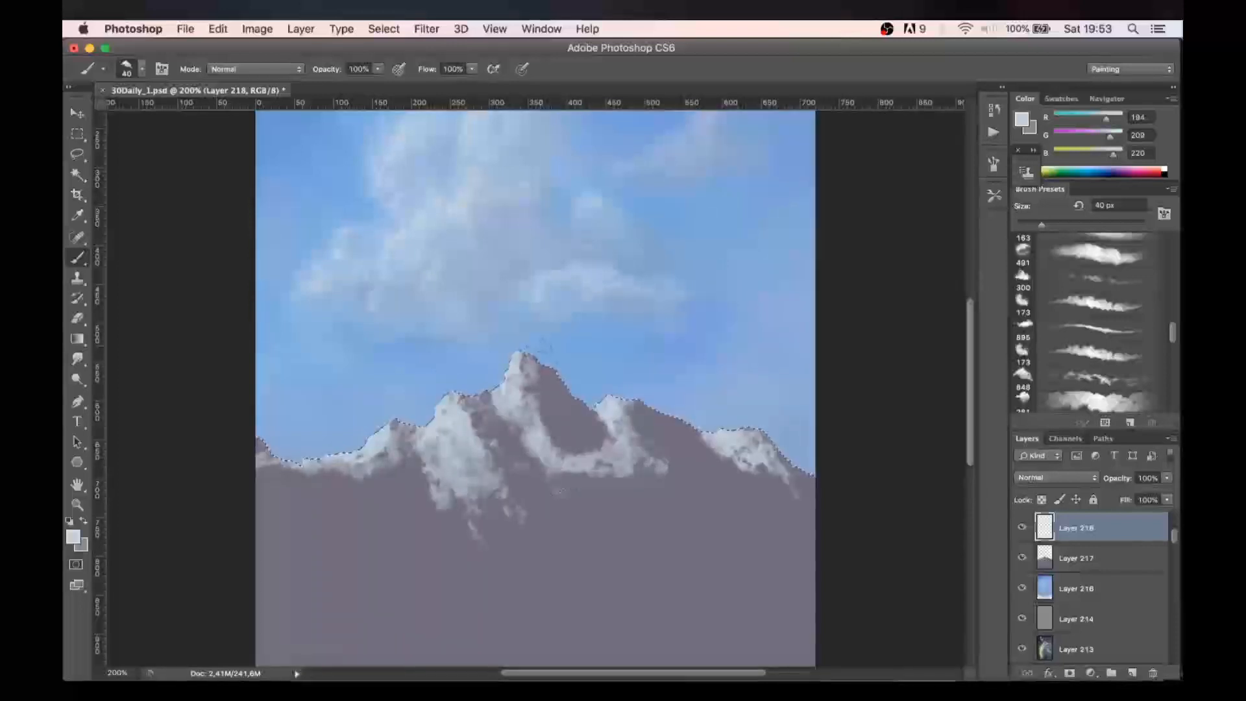
- Spread broken snow patches down the face of the left ridge
scroll(454, 428, "down", 3)
mouse_move(341, 421)
left_mouse_down()
mouse_move(375, 416)
mouse_move(395, 454)
mouse_move(361, 431)
mouse_move(365, 443)
mouse_move(386, 449)
left_mouse_up()
left_click_drag(326, 422, 266, 411)
mouse_move(377, 443)
left_mouse_down()
mouse_move(418, 484)
mouse_move(344, 444)
mouse_move(316, 477)
left_mouse_up()
left_click_drag(389, 474, 409, 483)
- Add snow streaks to the central peak's flanks and the hollow beneath it
mouse_move(606, 394)
left_mouse_down()
mouse_move(615, 419)
mouse_move(592, 397)
left_mouse_up()
left_click_drag(571, 444, 604, 479)
left_click_drag(550, 406, 567, 449)
left_click_drag(503, 377, 532, 454)
mouse_move(472, 427)
left_mouse_down()
mouse_move(502, 438)
mouse_move(507, 459)
left_mouse_up()
left_click_drag(531, 460, 544, 460)
- Cover the right-hand slopes with mottled snow, linking them to the snow below the central peak
left_click_drag(639, 374, 661, 402)
mouse_move(631, 360)
left_mouse_down()
mouse_move(655, 392)
mouse_move(648, 375)
left_mouse_up()
mouse_move(651, 362)
left_mouse_down()
mouse_move(675, 396)
mouse_move(639, 429)
left_mouse_up()
mouse_move(623, 430)
left_mouse_down()
mouse_move(642, 479)
mouse_move(613, 478)
left_mouse_up()
left_click_drag(579, 467, 542, 455)
left_click_drag(529, 409, 539, 454)
mouse_move(543, 432)
left_mouse_down()
mouse_move(568, 453)
mouse_move(504, 441)
left_mouse_up()
left_click_drag(484, 422, 529, 449)
left_click_drag(617, 456, 664, 476)
mouse_move(676, 475)
left_mouse_down()
mouse_move(702, 448)
mouse_move(688, 425)
left_mouse_up()
mouse_move(697, 420)
left_mouse_down()
mouse_move(733, 436)
mouse_move(810, 428)
mouse_move(753, 443)
left_mouse_up()
left_click_drag(753, 436, 693, 419)
mouse_move(704, 407)
left_mouse_down()
mouse_move(749, 428)
mouse_move(746, 416)
mouse_move(755, 471)
mouse_move(676, 468)
left_mouse_up()
- Extend the snow across the lower left slopes, then break it up with rock gaps in the mountain's sampled grey-violet
mouse_move(417, 448)
left_mouse_down()
mouse_move(447, 488)
mouse_move(509, 494)
left_mouse_up()
left_click_drag(373, 448, 261, 496)
mouse_move(275, 448)
left_mouse_down()
mouse_move(311, 426)
mouse_move(348, 441)
mouse_move(382, 481)
left_mouse_up()
left_click(419, 425, "alt")
mouse_move(321, 425)
left_mouse_down()
mouse_move(301, 447)
mouse_move(259, 442)
mouse_move(344, 464)
left_mouse_up()
left_click_drag(366, 407, 378, 471)
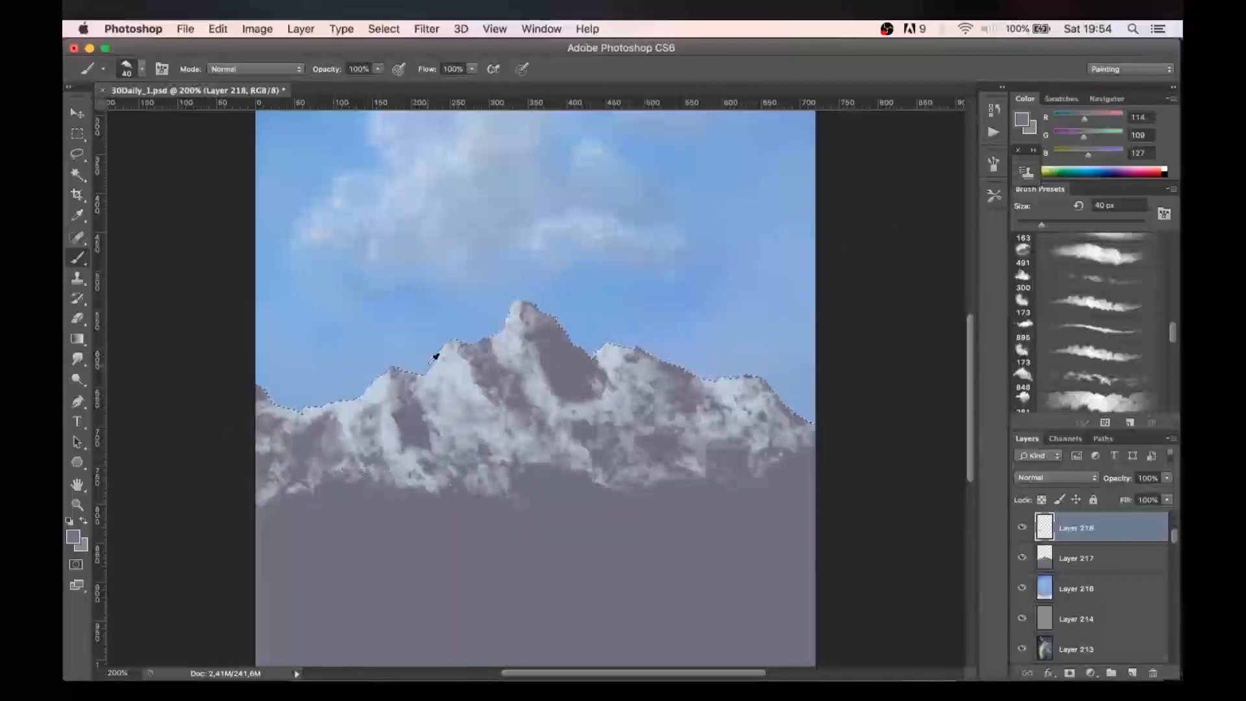
- Sample the snow colour and shift the foreground colour to light blue a0cbe2
left_click(433, 359, "alt")
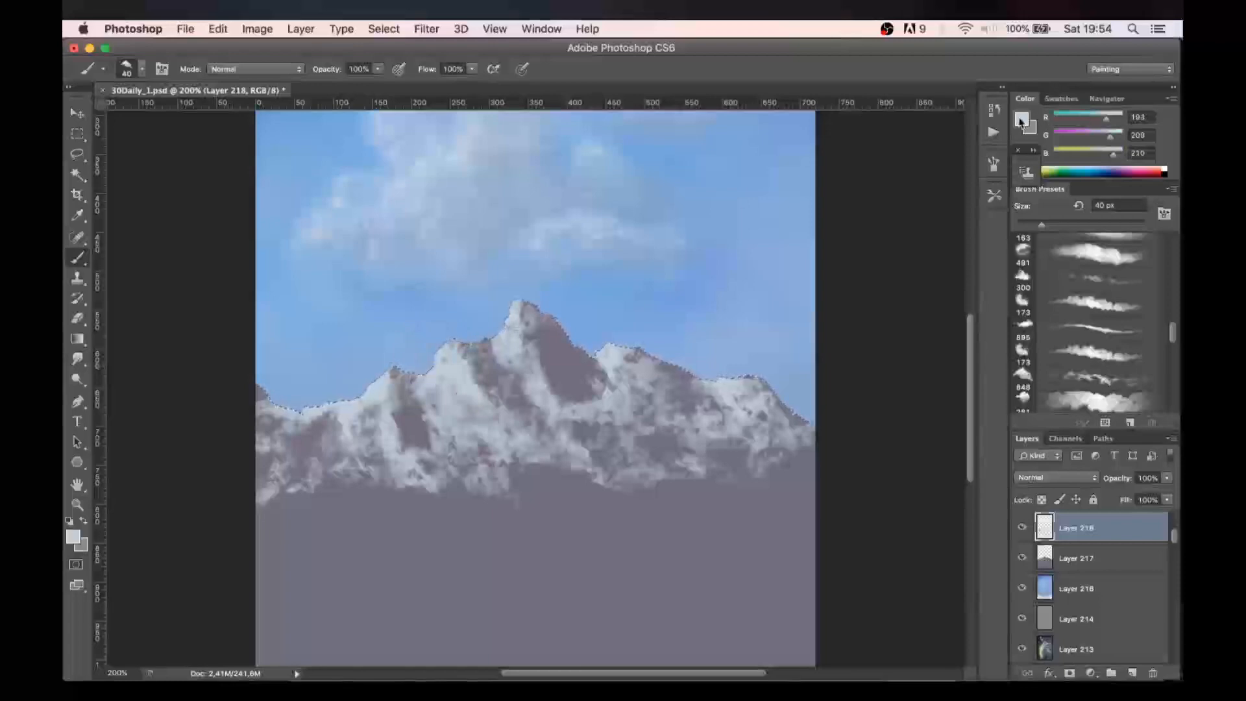
left_click(1021, 120)
left_click_drag(695, 200, 710, 189)
left_click_drag(891, 259, 887, 261)
left_click(714, 190)
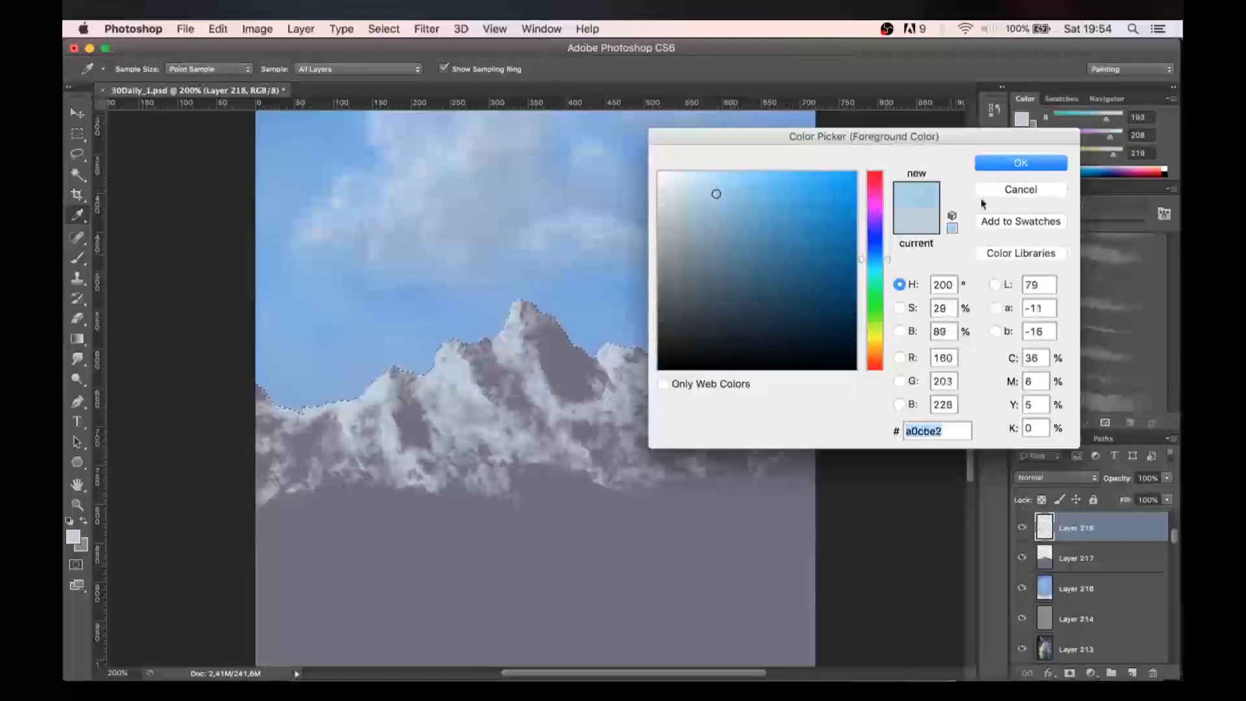
left_click(981, 167)
- Paint light blue shadows over the dark rock on the central peak, the right-hand peak and the left slopes
left_click_drag(527, 304, 560, 397)
mouse_move(559, 327)
left_mouse_down()
mouse_move(588, 373)
mouse_move(587, 400)
mouse_move(538, 402)
left_mouse_up()
left_click_drag(601, 428, 620, 448)
mouse_move(643, 354)
left_mouse_down()
mouse_move(671, 383)
mouse_move(644, 389)
mouse_move(692, 391)
left_mouse_up()
left_click_drag(477, 366, 490, 395)
left_click_drag(493, 341, 513, 403)
mouse_move(415, 373)
left_mouse_down()
mouse_move(396, 409)
mouse_move(431, 470)
left_mouse_up()
left_click_drag(412, 399, 448, 435)
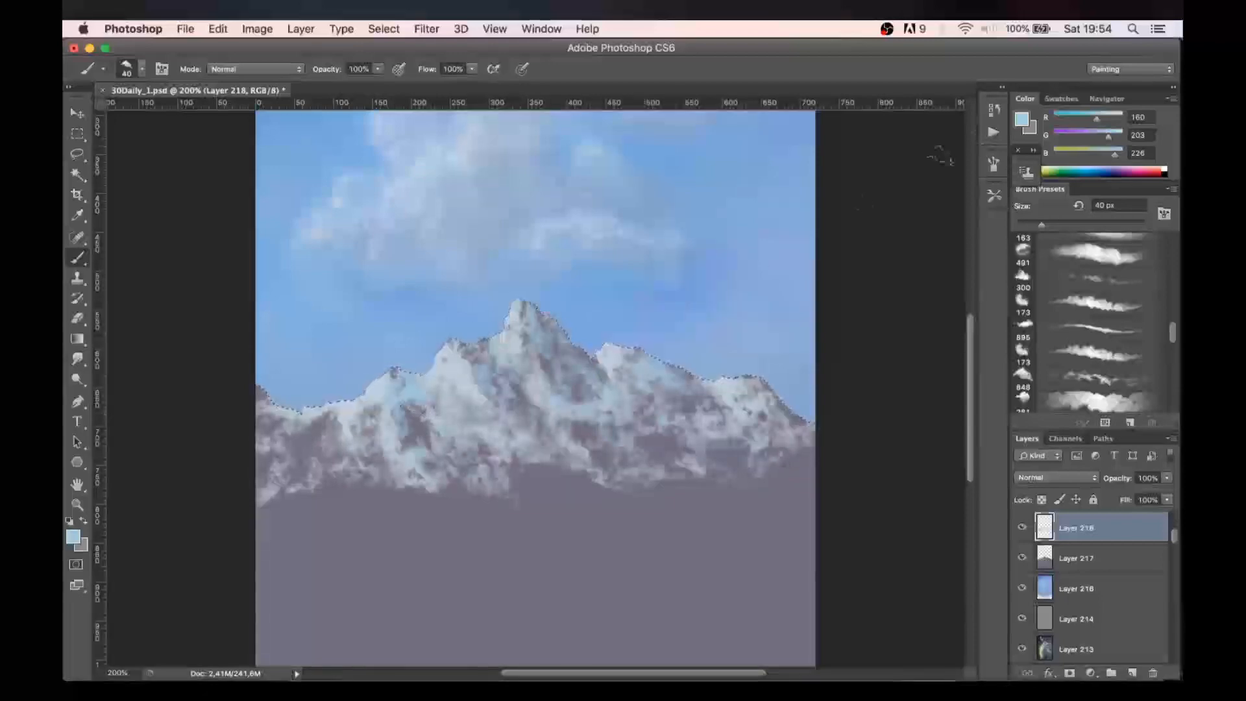
- Set a deeper blue foreground colour and paint snow shadows on the central peak, left slope and lower right slope
left_click(1022, 120)
left_click(733, 211)
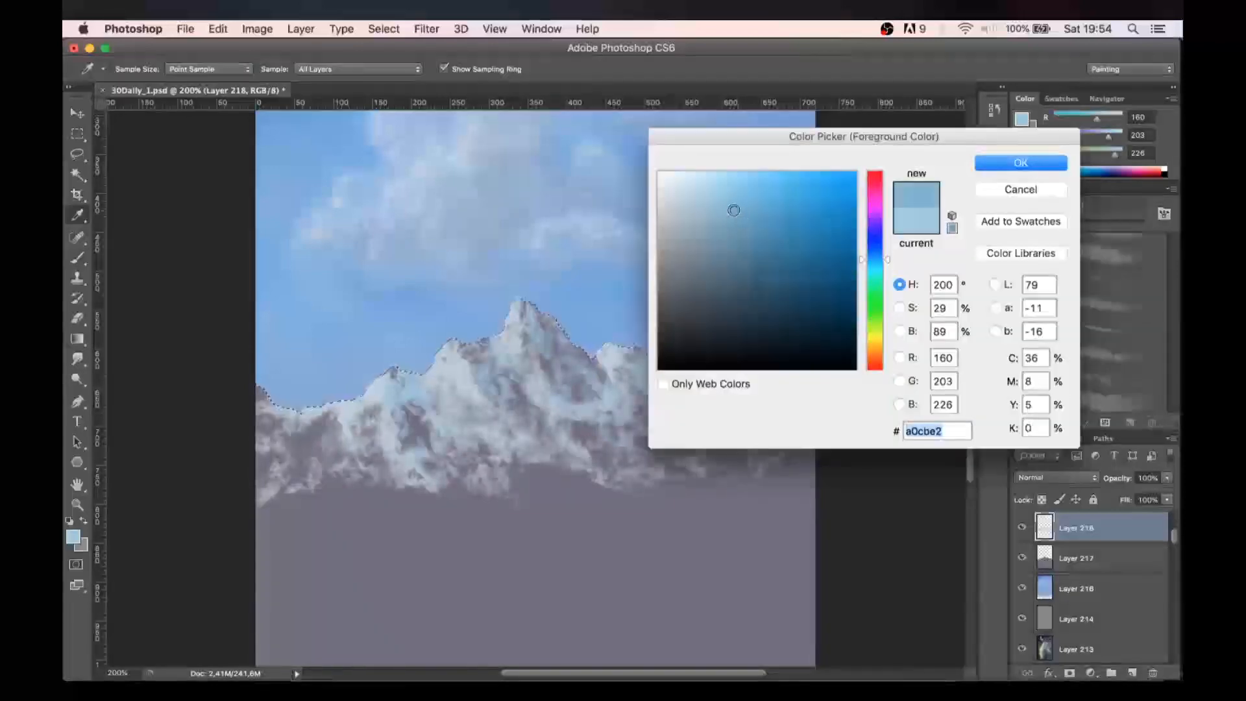
left_click(1020, 162)
left_click_drag(555, 340, 579, 380)
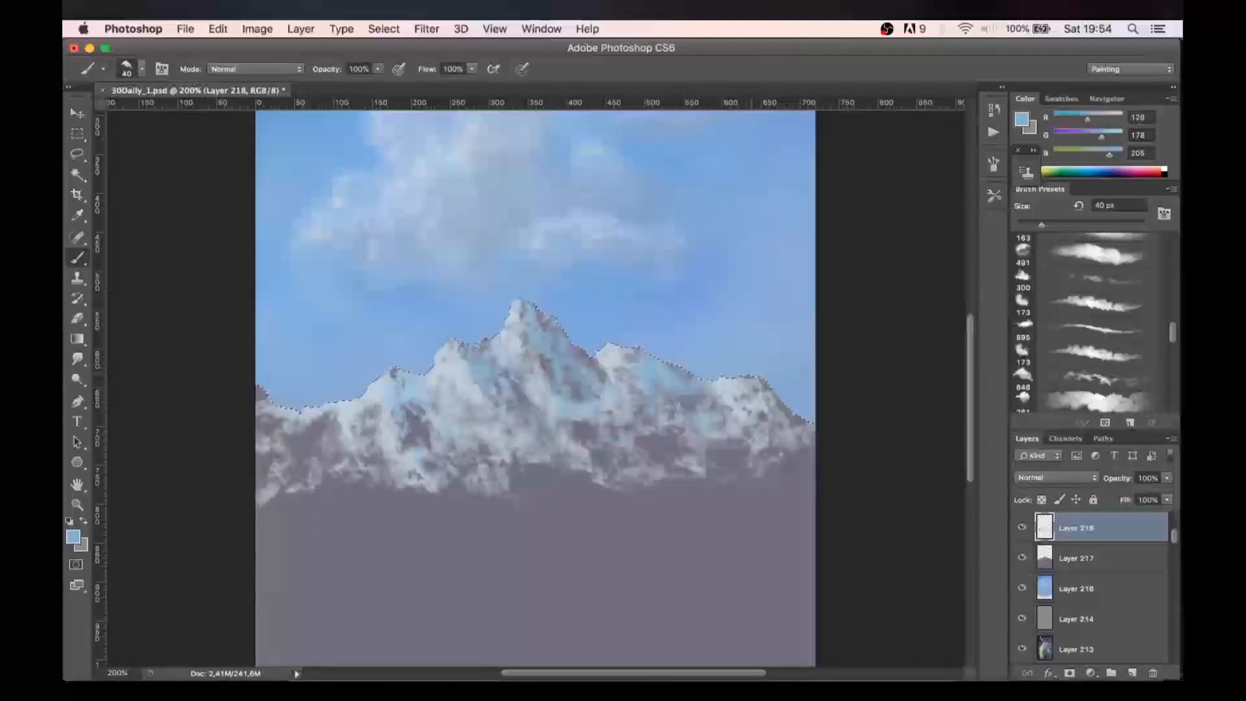
left_click_drag(411, 378, 443, 391)
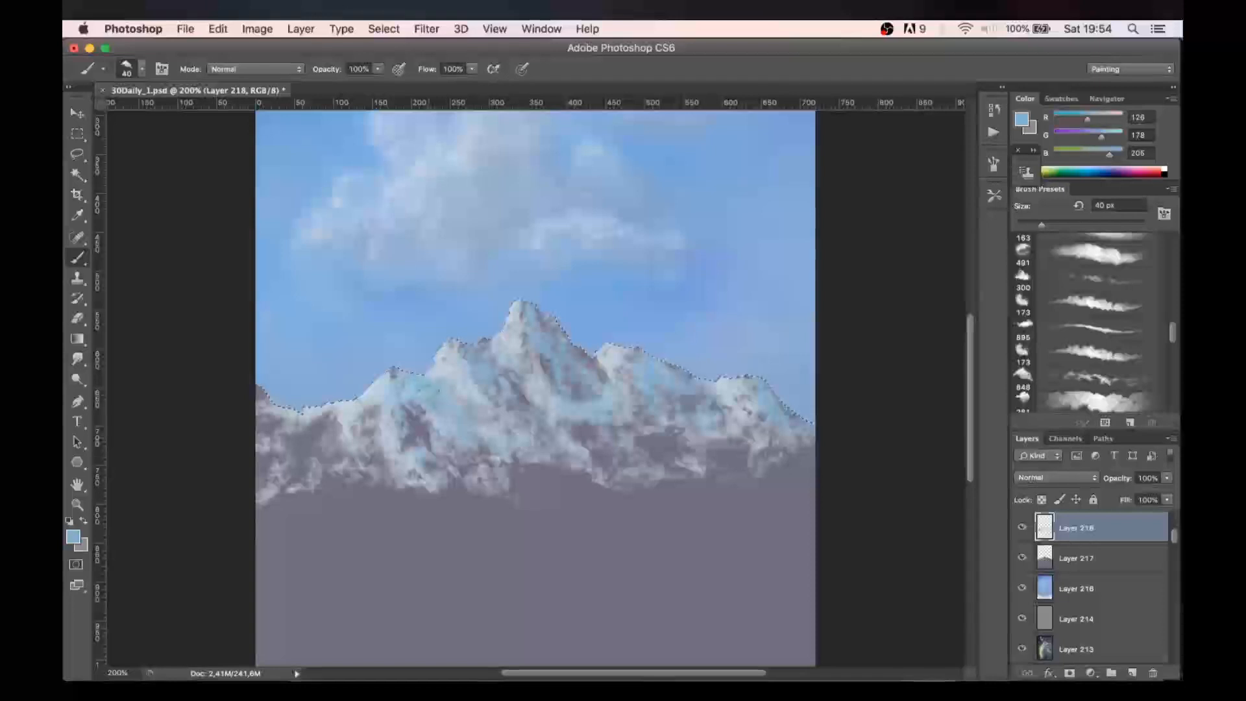
left_click_drag(461, 462, 516, 433)
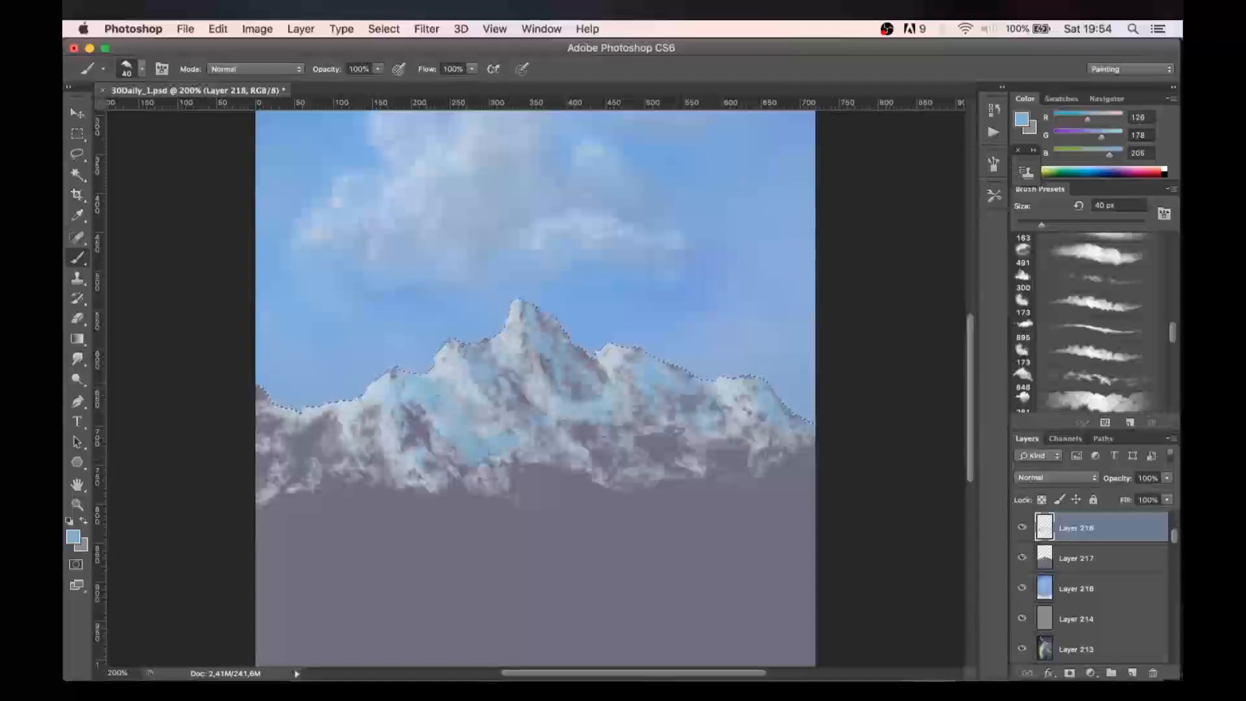
mouse_move(739, 444)
left_mouse_down()
mouse_move(692, 425)
mouse_move(675, 445)
mouse_move(778, 457)
mouse_move(774, 433)
left_mouse_up()
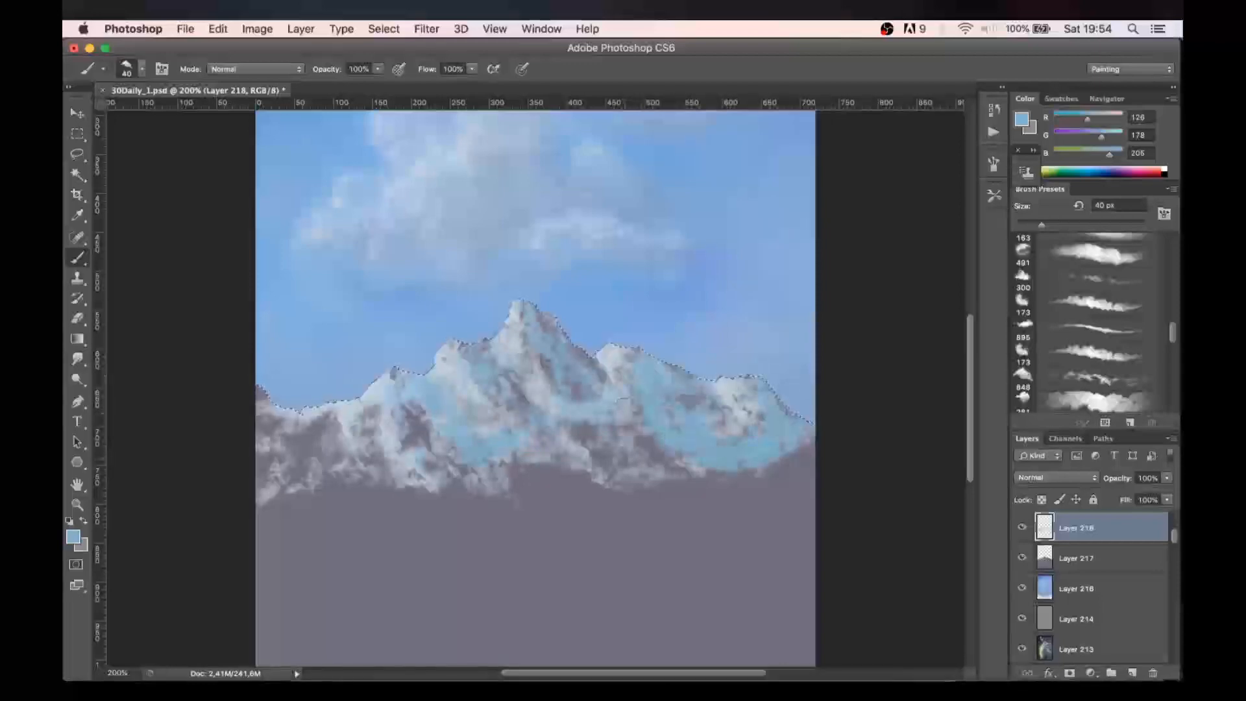
- Repaint highlights on the far right peak with sampled pale snow colour and reduce the brush to 15 px
left_click(606, 362, "alt")
mouse_move(732, 413)
left_mouse_down()
mouse_move(746, 434)
mouse_move(690, 438)
left_mouse_up()
left_click_drag(713, 391, 694, 405)
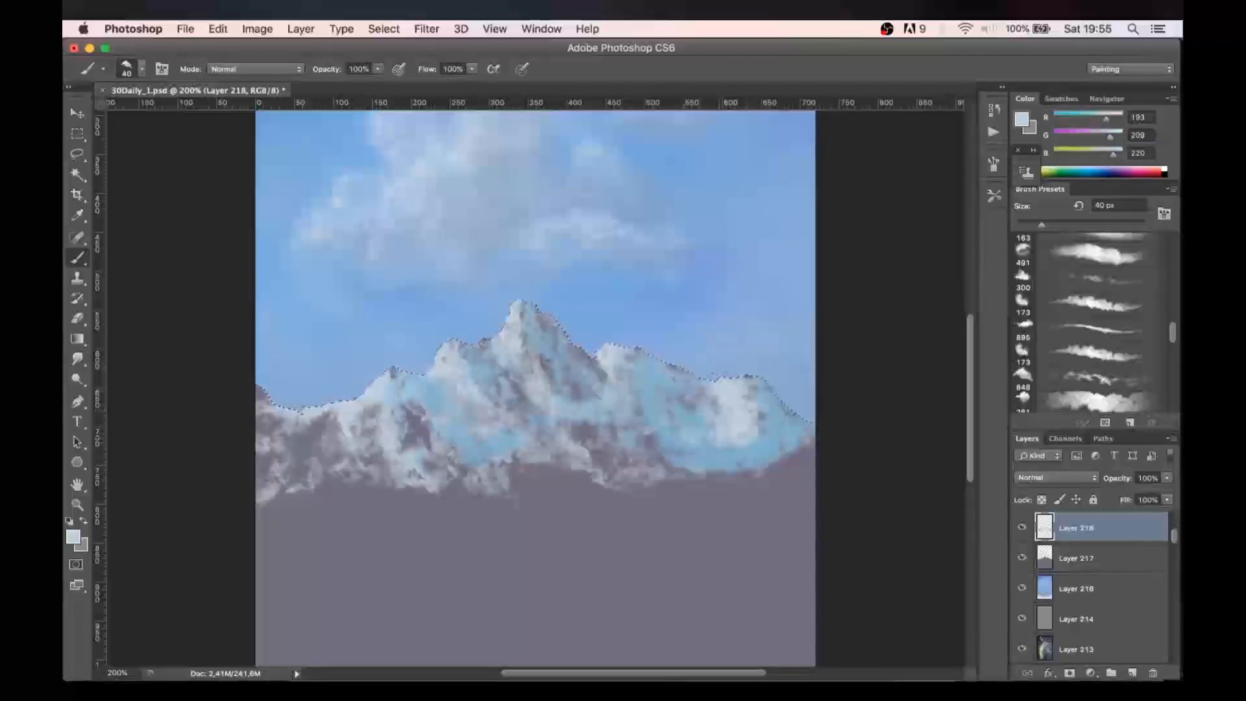
key("bracketleft")
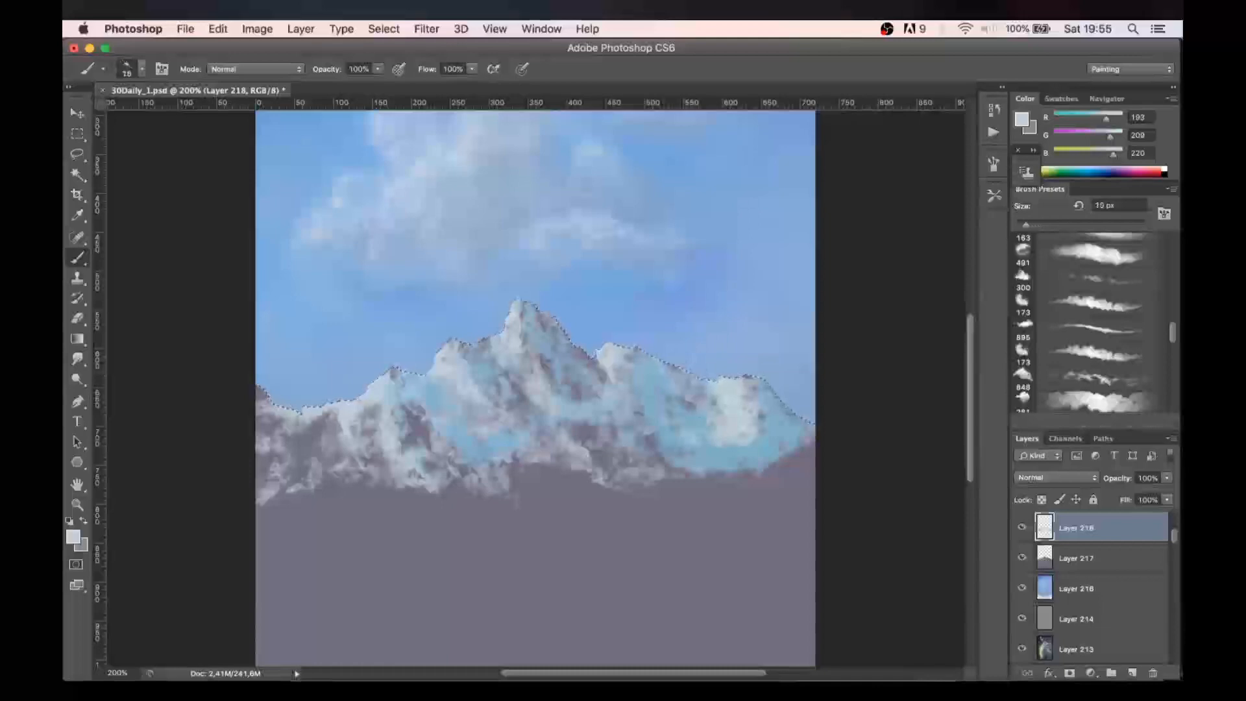
key("bracketright")
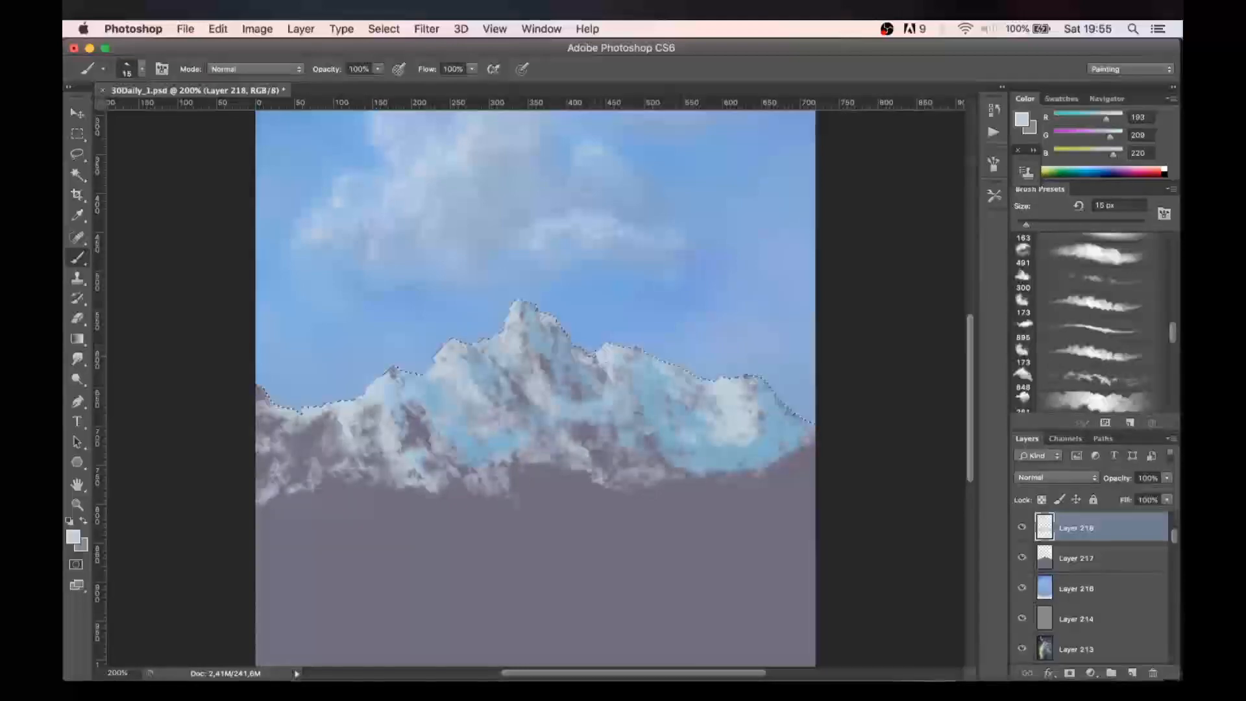
- Sample the base rock colour and darken the foreground colour to grey 625f68
left_click(649, 399, "alt")
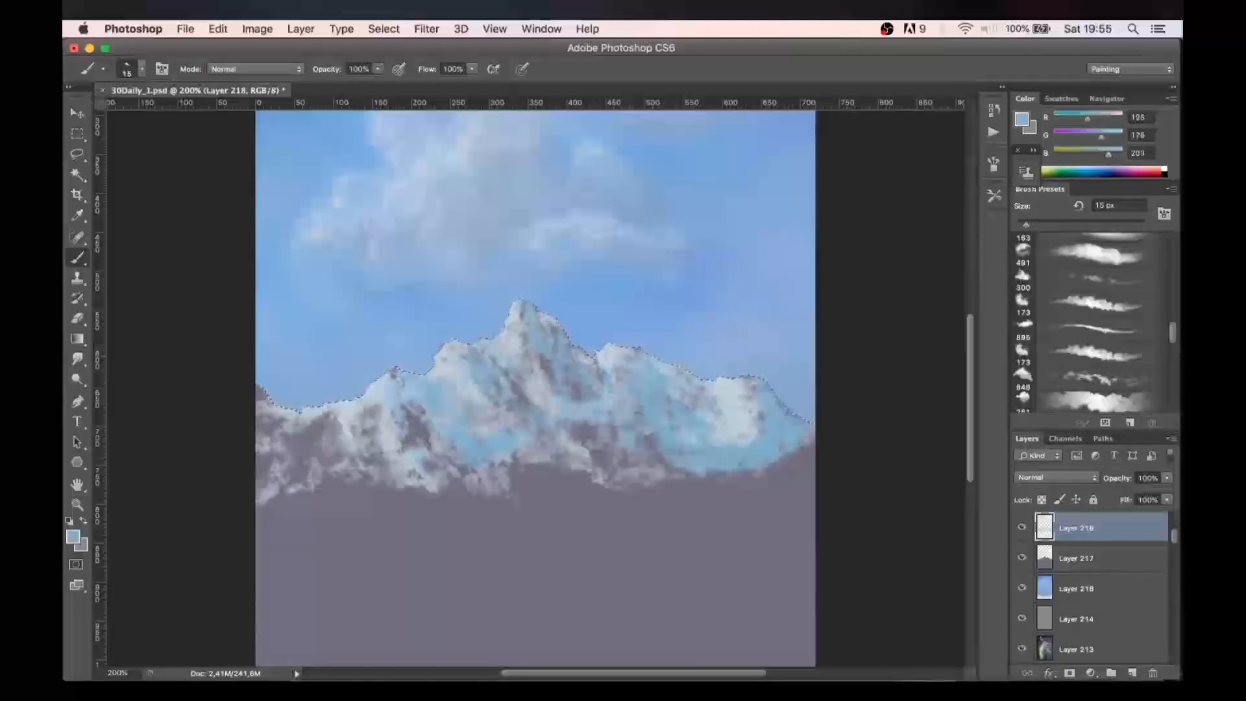
left_click(571, 485, "alt")
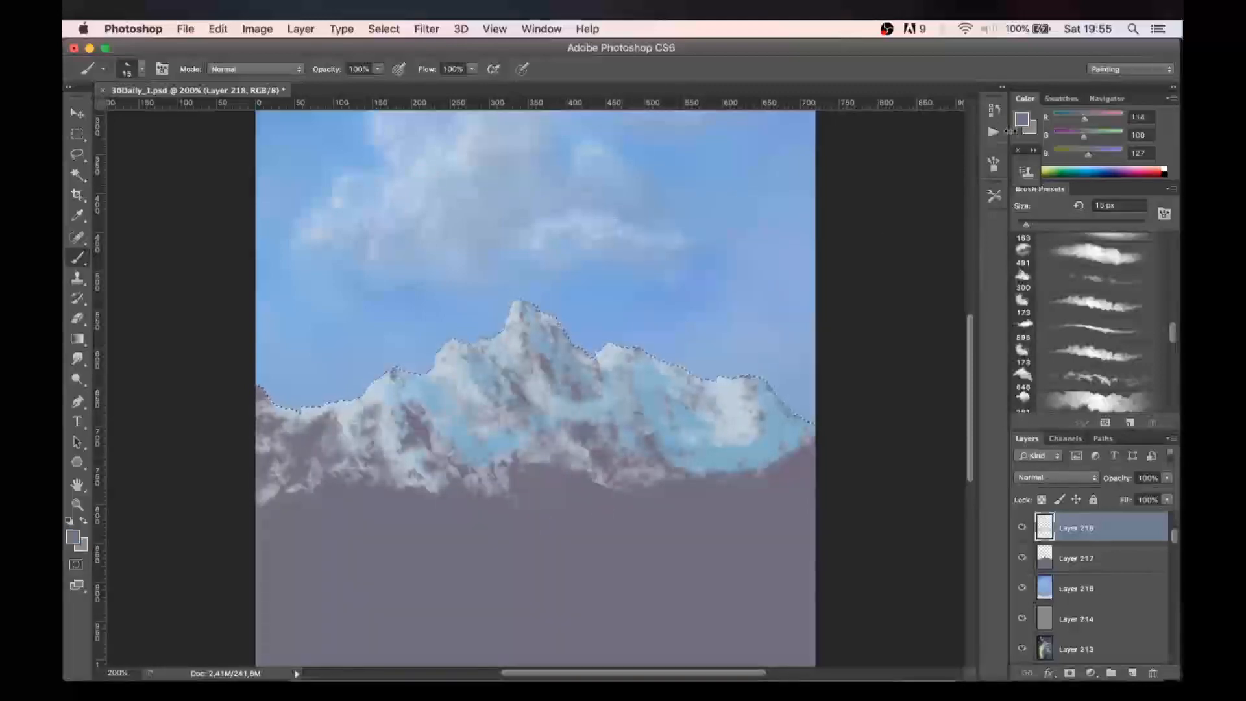
left_click(1022, 120)
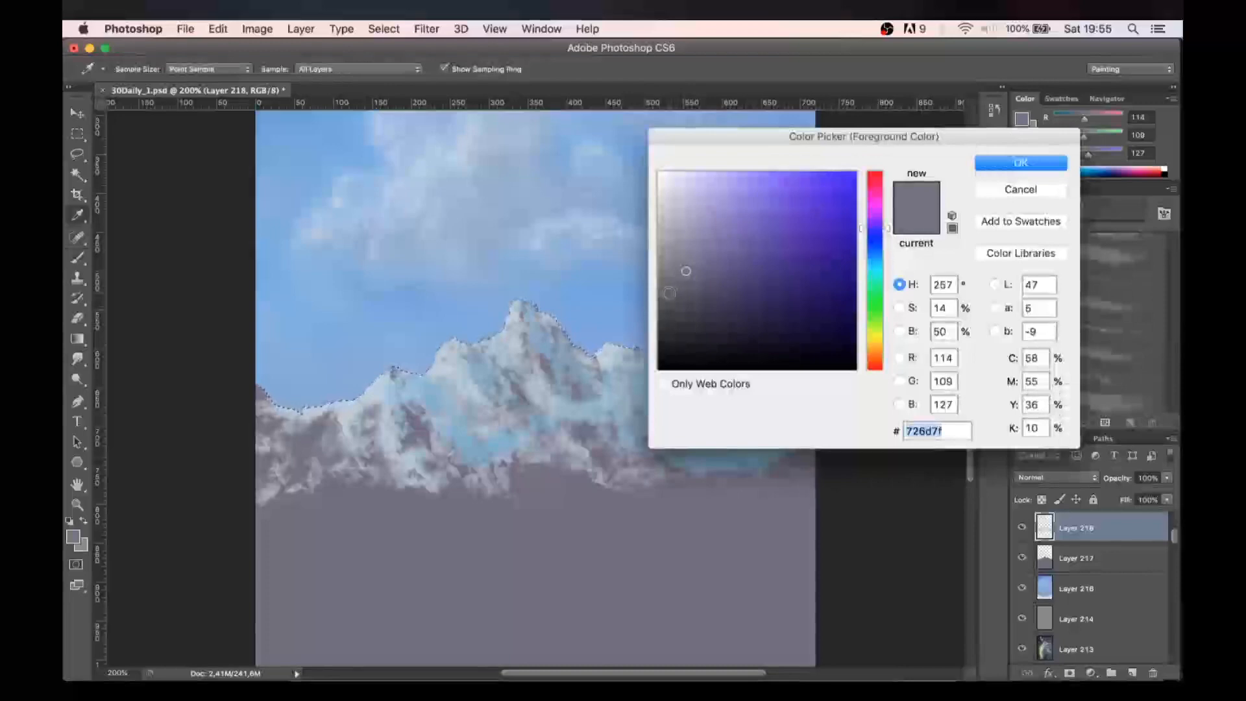
left_click_drag(696, 284, 674, 288)
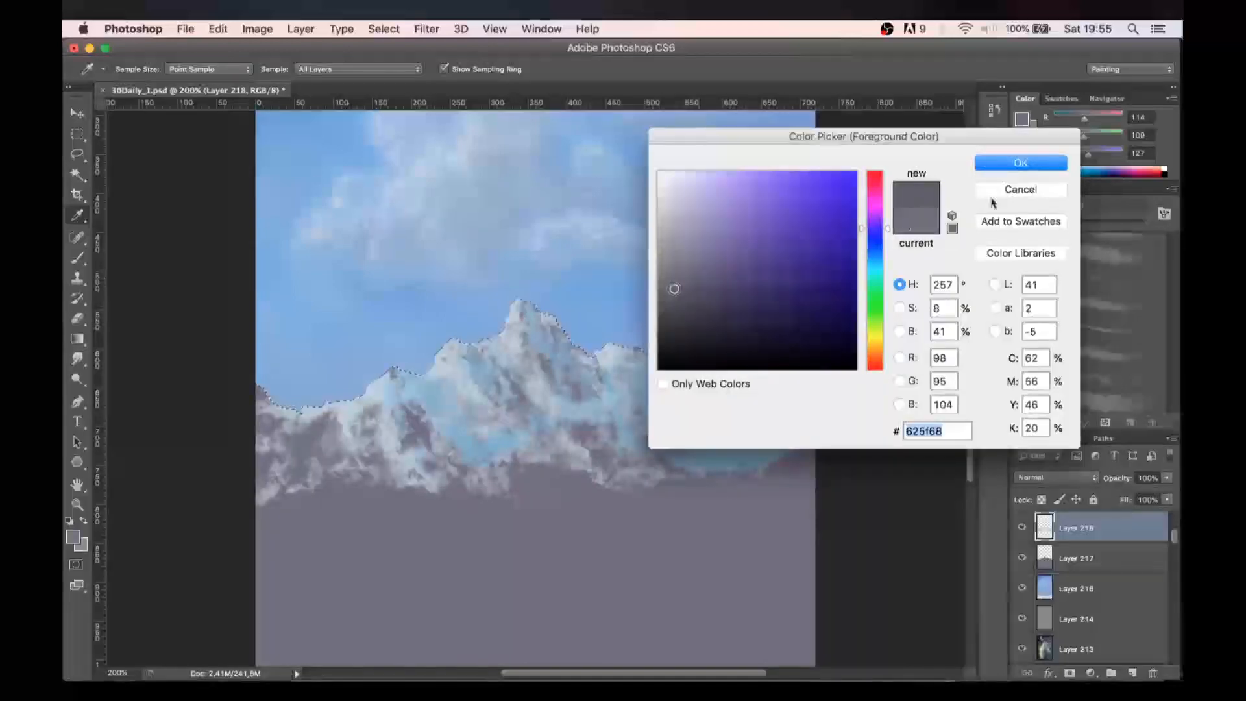
left_click(1016, 166)
- Paint dark grey rock patches with a 20 px brush across the right-hand peak, central slopes and lower left slopes
key("b")
key("bracketleft")
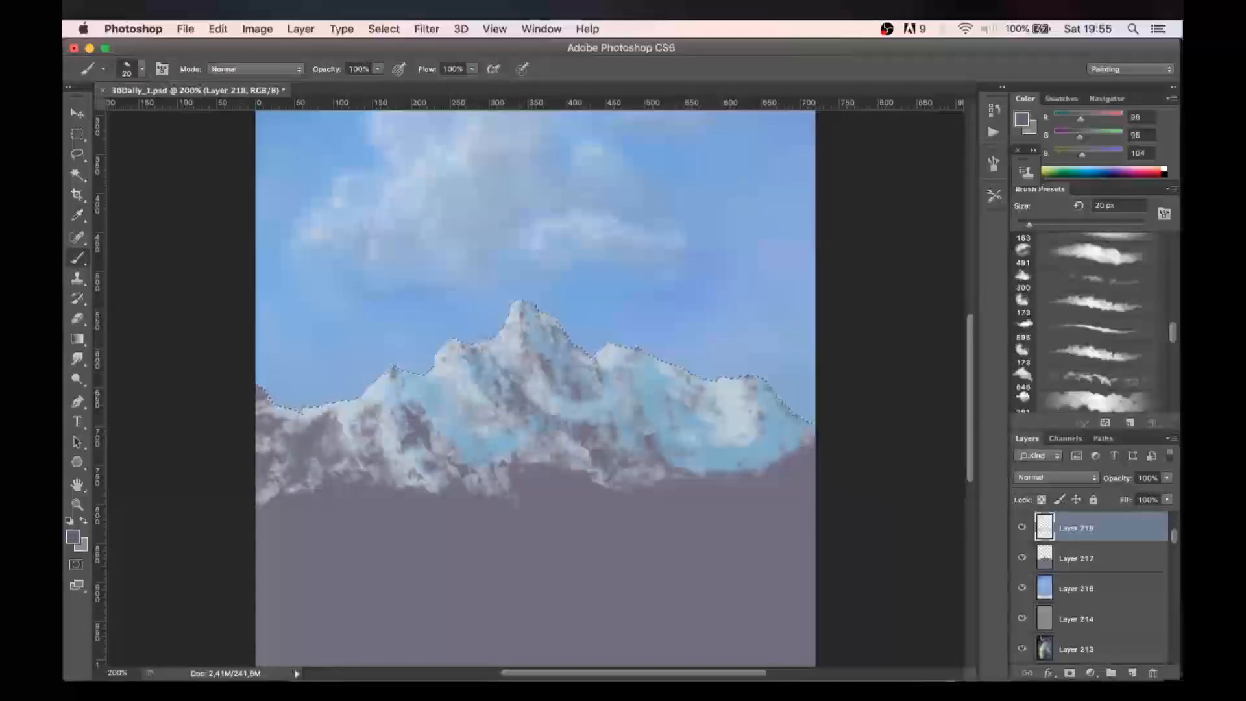
key("bracketleft")
key("bracketleft")
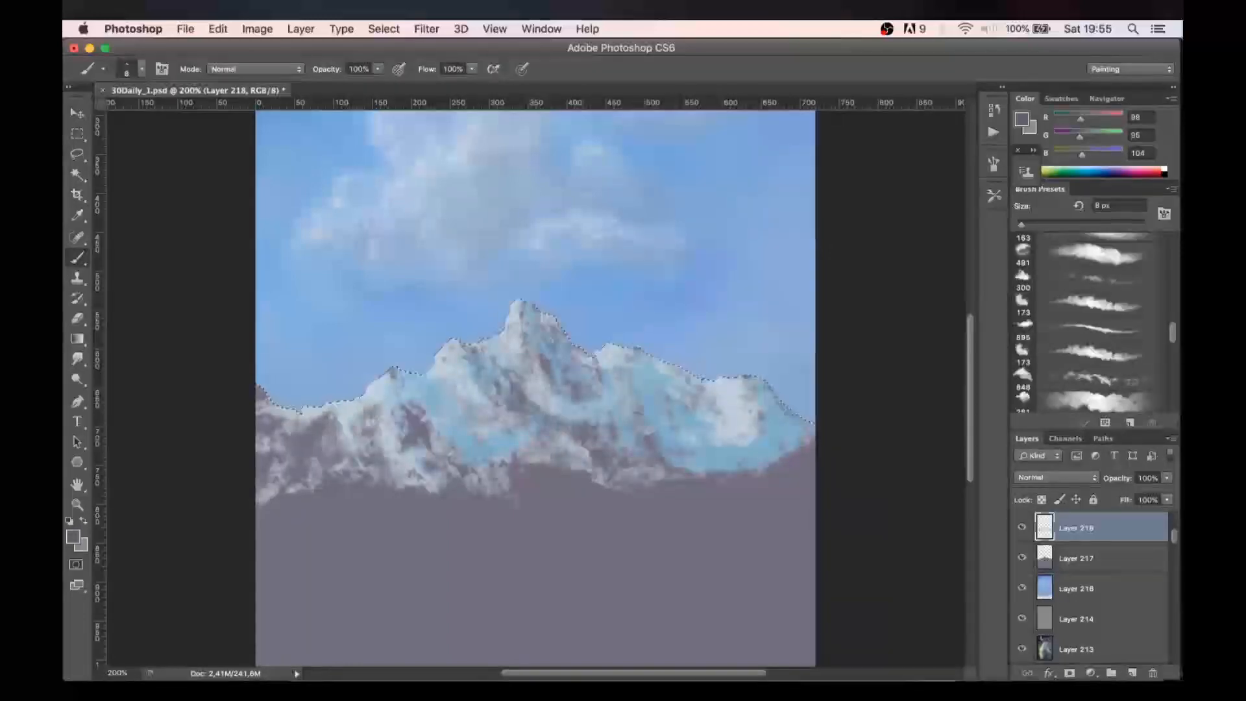
key("bracketright")
key("bracketright")
key("bracketright")
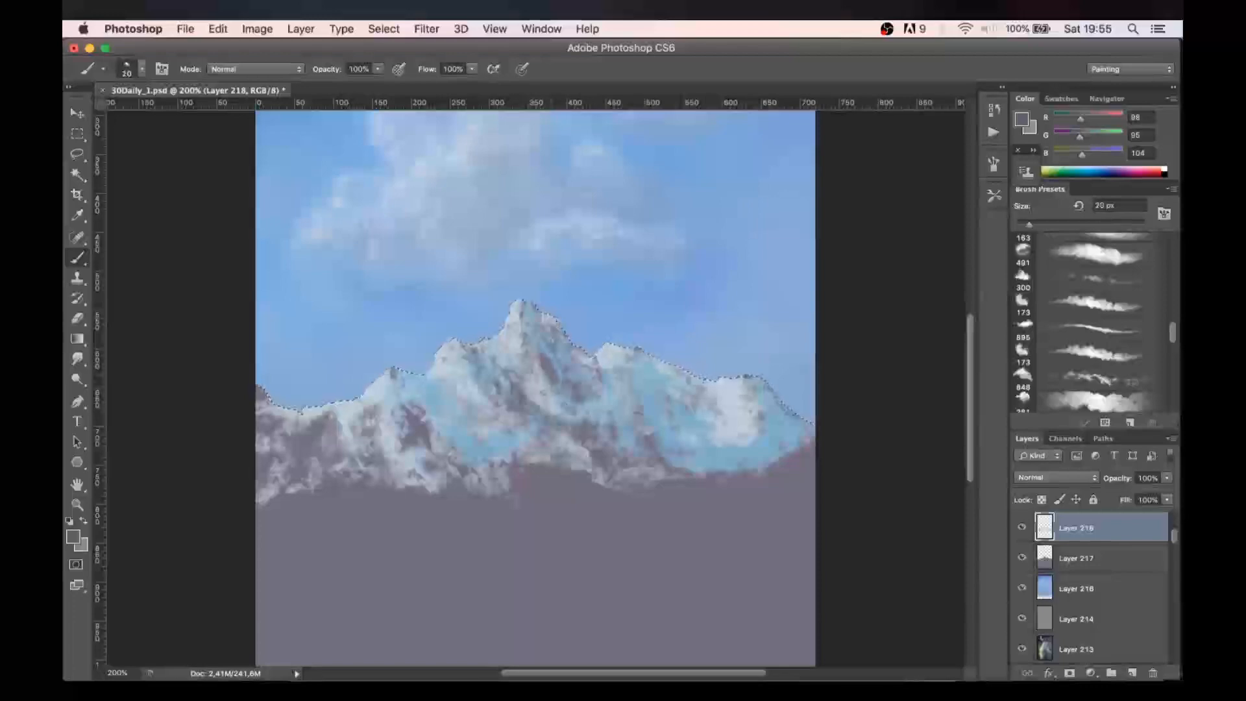
mouse_move(580, 363)
left_mouse_down()
mouse_move(593, 400)
mouse_move(639, 402)
left_mouse_up()
mouse_move(621, 350)
left_mouse_down()
mouse_move(646, 369)
mouse_move(659, 422)
mouse_move(634, 428)
mouse_move(679, 426)
mouse_move(695, 454)
mouse_move(662, 476)
mouse_move(537, 417)
left_mouse_up()
left_click_drag(457, 409, 473, 426)
mouse_move(435, 376)
left_mouse_down()
mouse_move(502, 472)
mouse_move(519, 454)
mouse_move(587, 469)
mouse_move(506, 483)
mouse_move(582, 462)
mouse_move(534, 443)
left_mouse_up()
mouse_move(350, 451)
left_mouse_down()
mouse_move(386, 406)
mouse_move(411, 484)
left_mouse_up()
left_click_drag(320, 460, 345, 477)
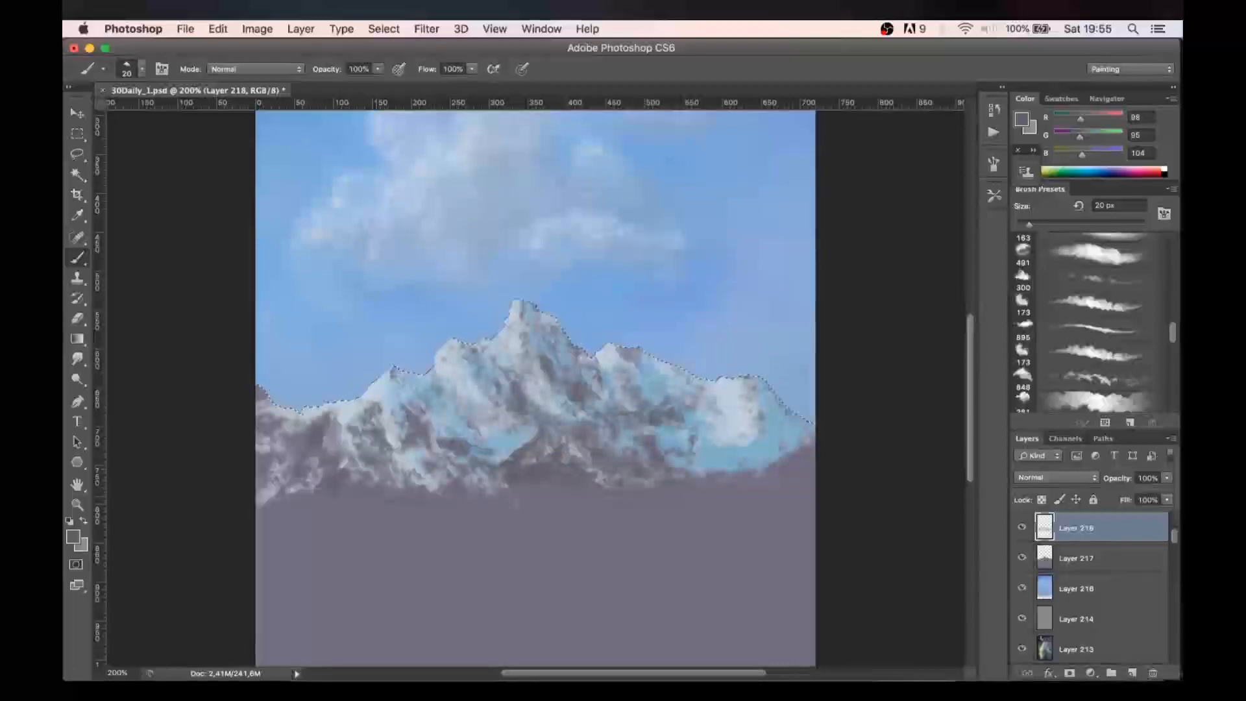
- Darken the rock along the lower right foot of the range with an enlarged brush, and return the brush to 20 px
key("bracketright")
key("bracketright")
mouse_move(711, 492)
left_mouse_down()
mouse_move(825, 443)
mouse_move(688, 484)
left_mouse_up()
key("bracketleft")
key("bracketleft")
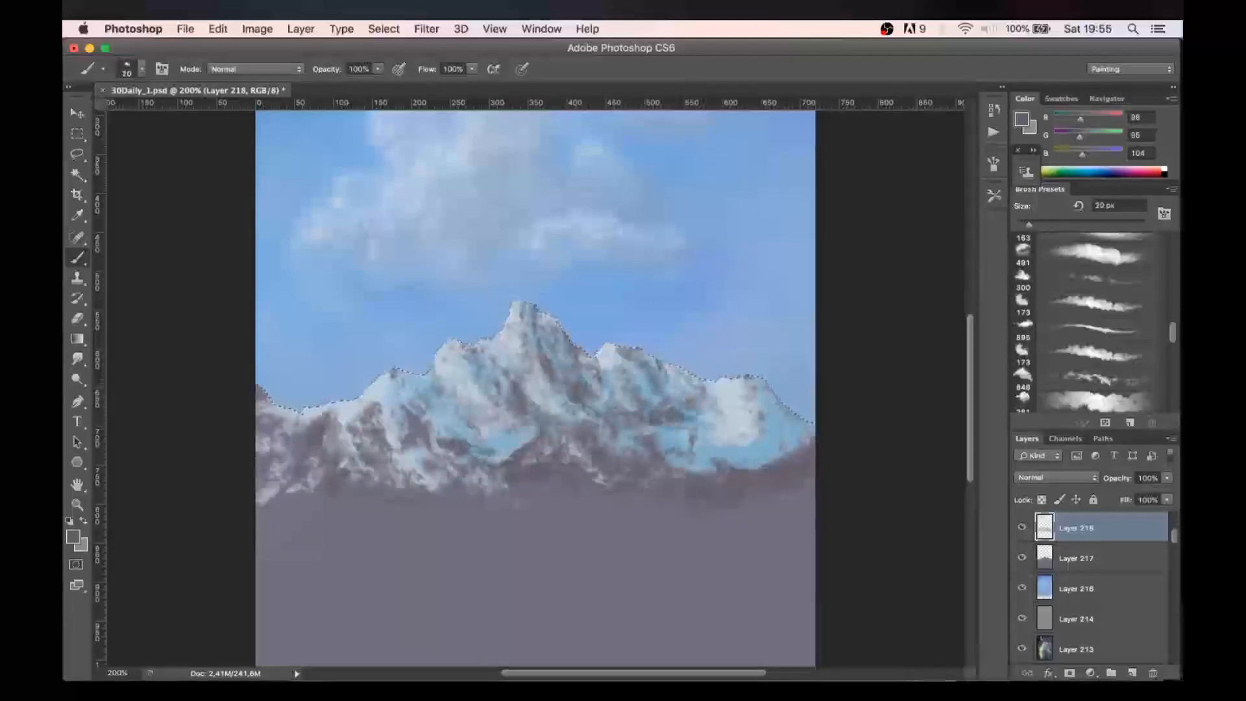
key("super+minus")
key("super+minus")
key("super+plus")
key("super+plus")
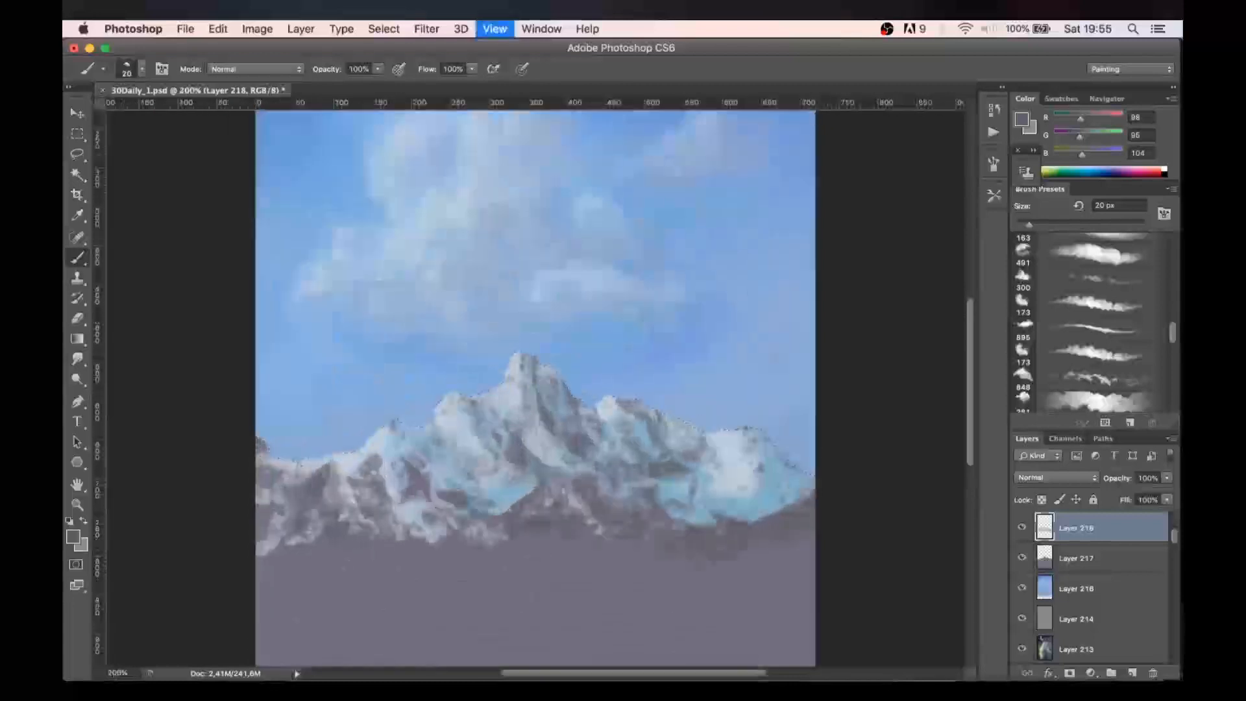
- Clear the selection around the mountain silhouette and check the whole painting at 100%
key("m")
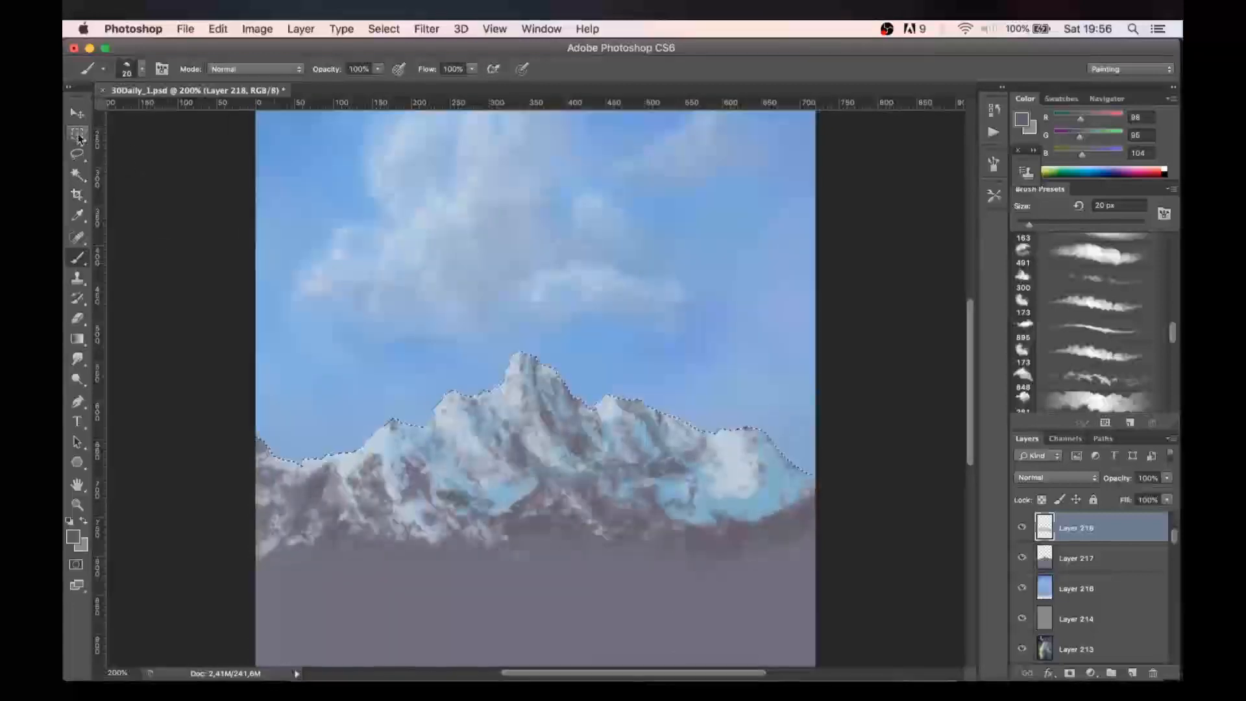
key("super+d")
key("super+minus")
key("super+minus")
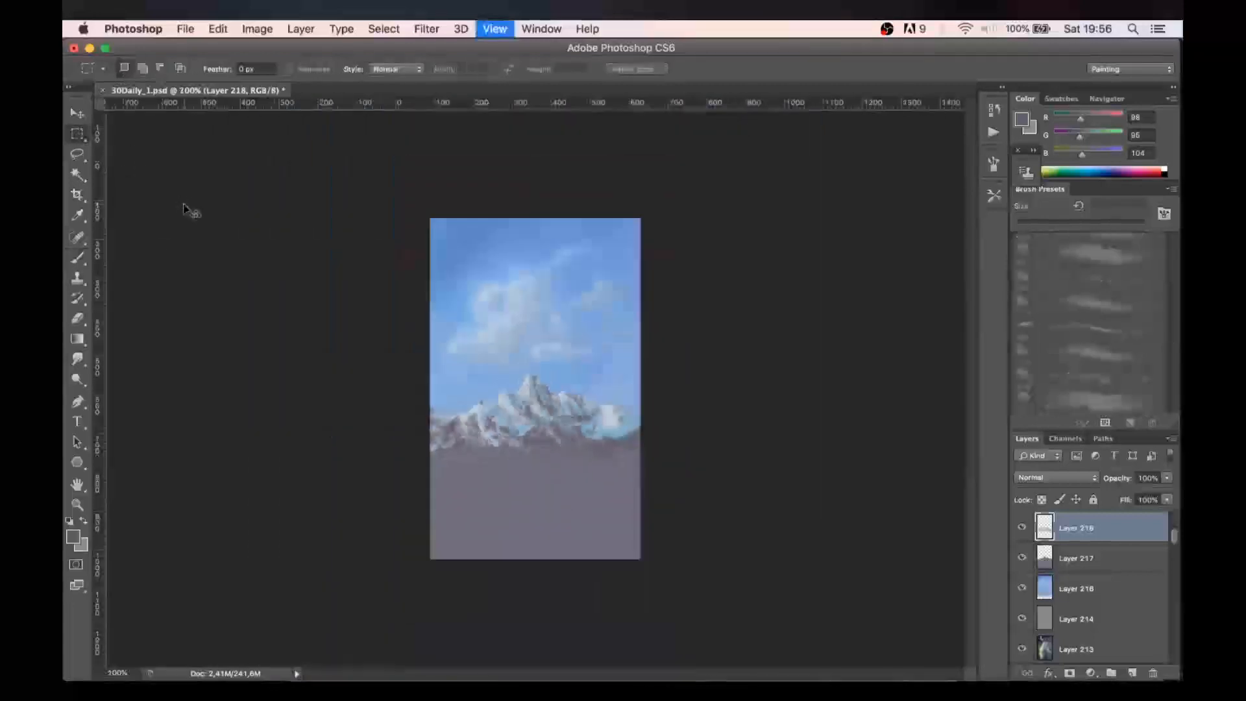
key("super+plus")
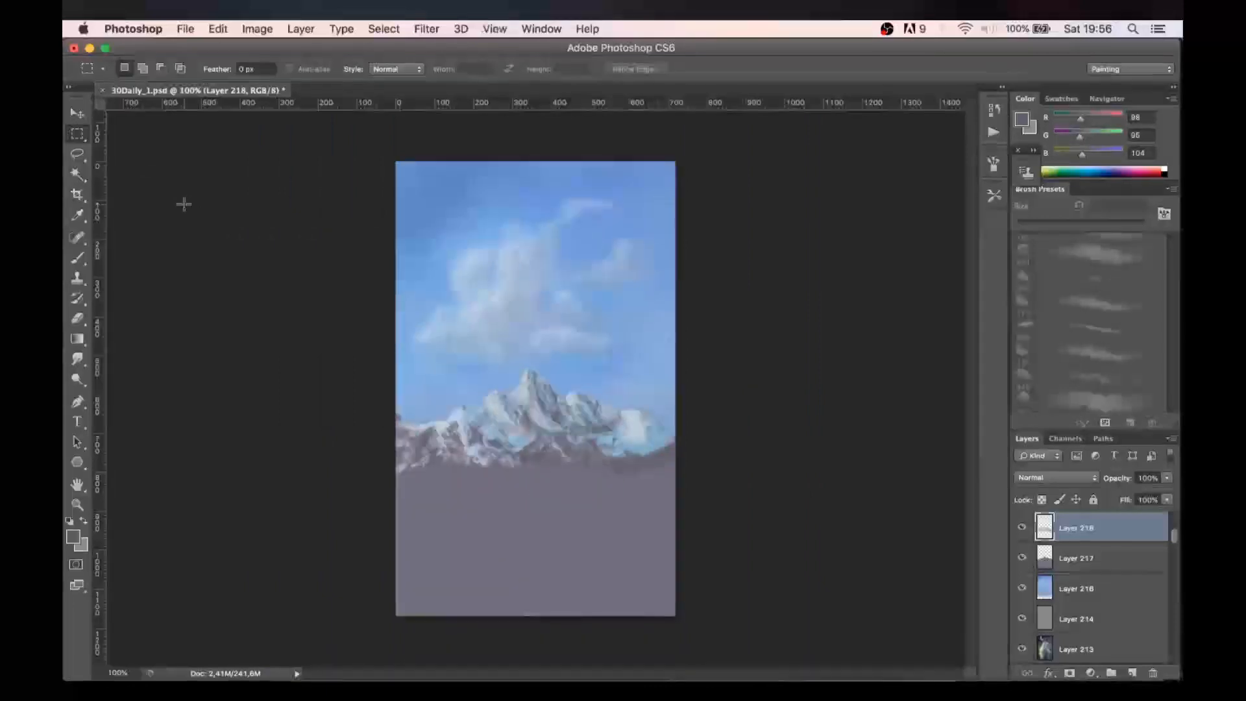
- Choose a broad cloud-like brush preset, reduce it to 200 px and sample pale blue-grey from the main cloud
key("b")
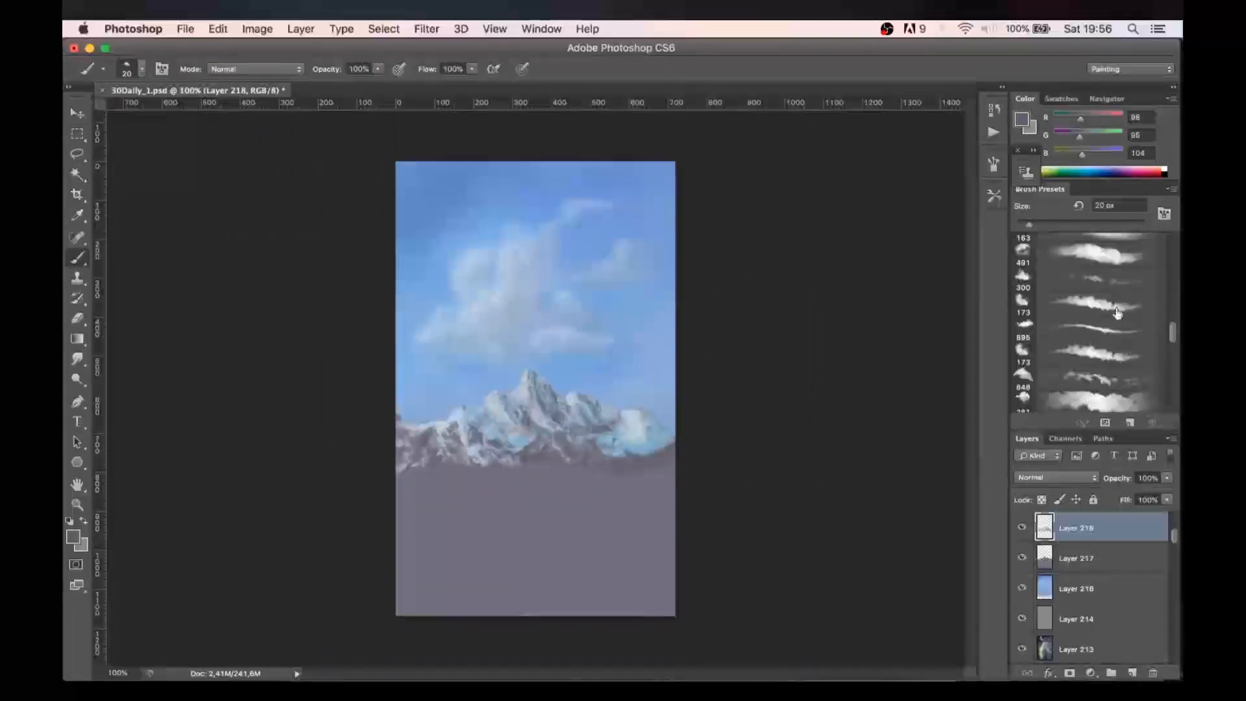
left_click(1111, 256)
key("bracketleft")
key("bracketleft")
key("bracketleft")
key("bracketleft")
key("bracketleft")
key("bracketleft")
key("bracketleft")
key("bracketleft")
left_click(505, 313, "alt")
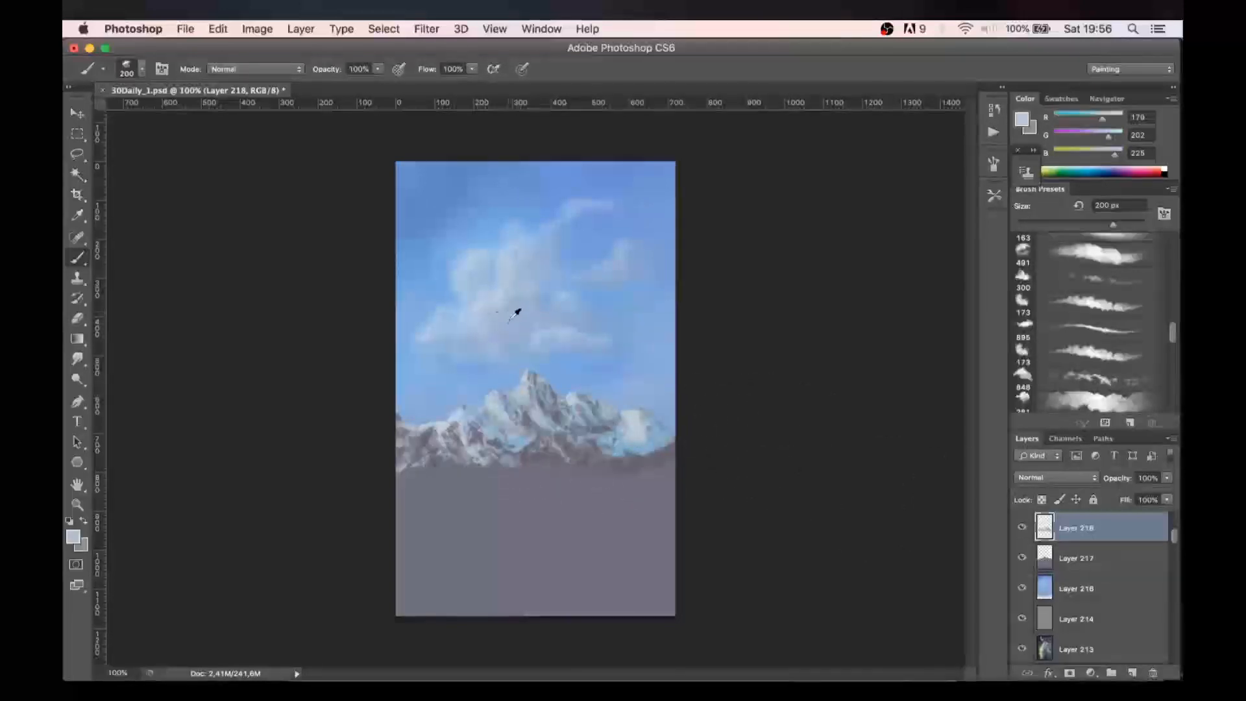
- Paint pale blue mist along the foot of the mountain range, lowering the brush opacity to 20% and shrinking the brush
mouse_move(400, 487)
left_mouse_down()
mouse_move(536, 484)
mouse_move(551, 462)
mouse_move(623, 462)
mouse_move(635, 445)
mouse_move(620, 477)
mouse_move(481, 464)
left_mouse_up()
key("bracketleft")
key("bracketleft")
left_click_drag(387, 462, 540, 473)
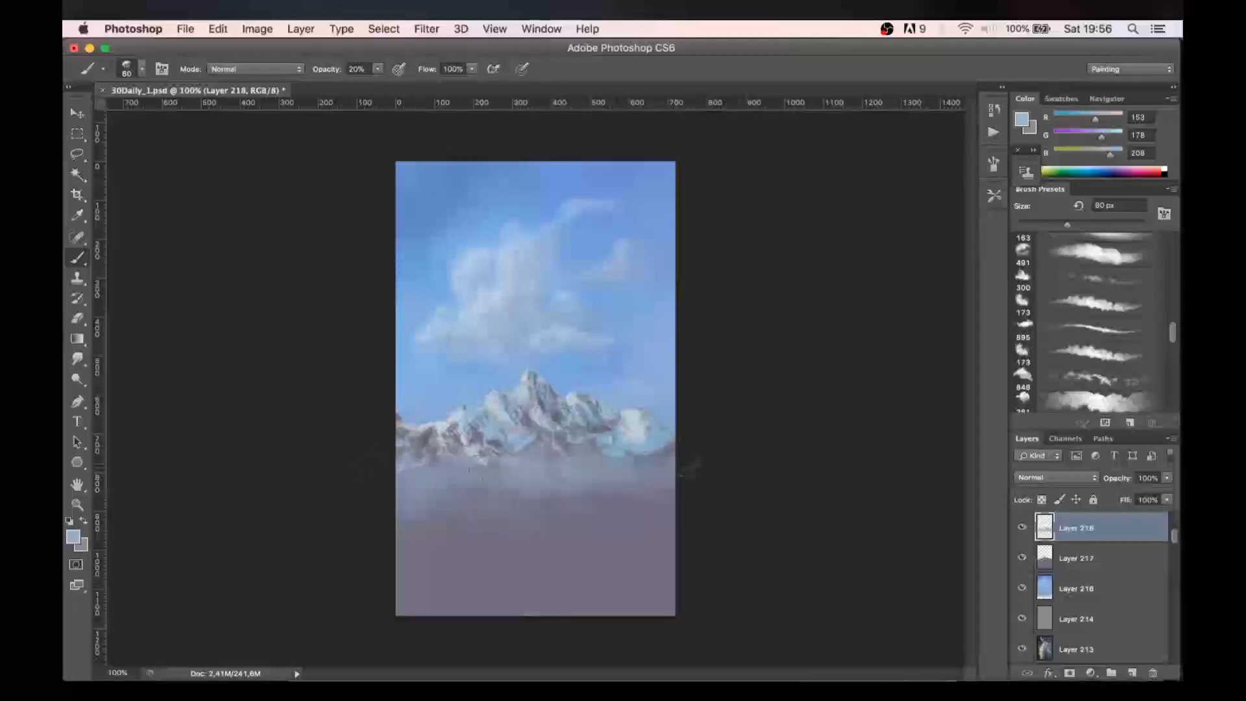
left_click_drag(462, 467, 367, 445)
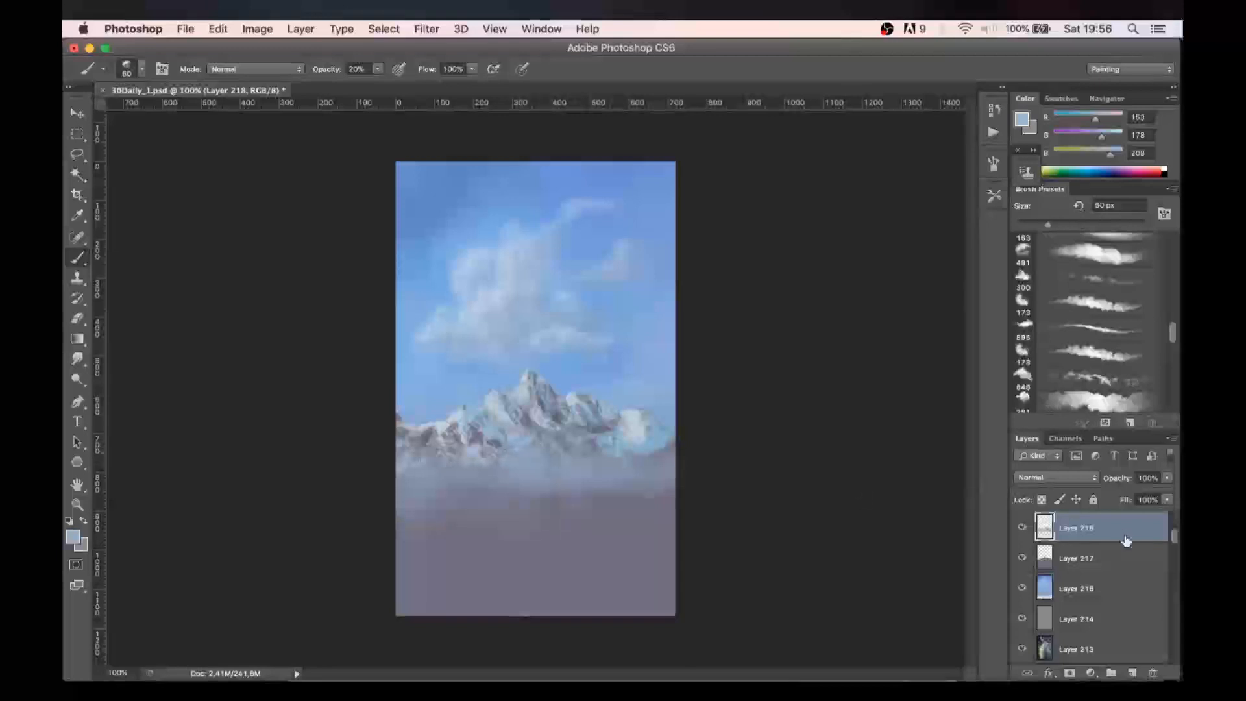
- Add a new layer above the mountains, toggle the visibility of the layer below to check it, and shrink the brush
left_click(1132, 673)
left_click(1023, 559)
left_click(1023, 559)
key("bracketleft")
key("bracketleft")
key("bracketleft")
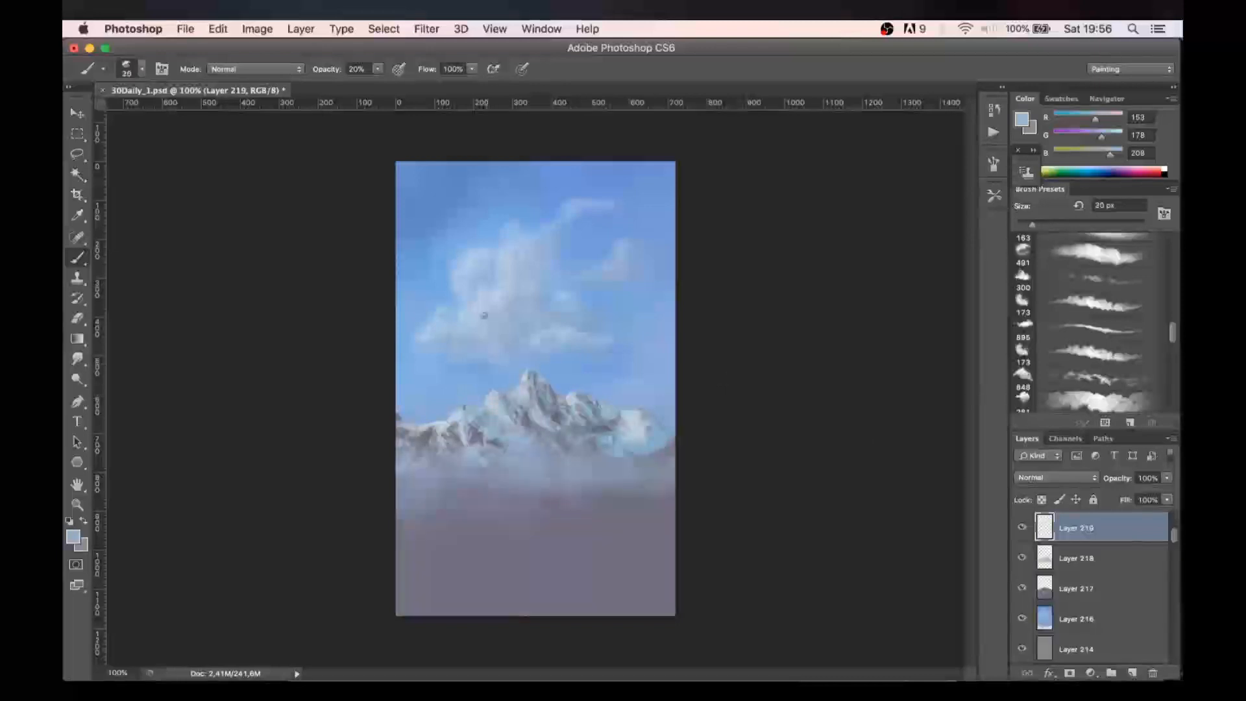
- Paint soft haze in sampled cloud colours over the ridges and gaps between the peaks with a 20 px brush at 40% opacity
left_click(480, 302, "alt")
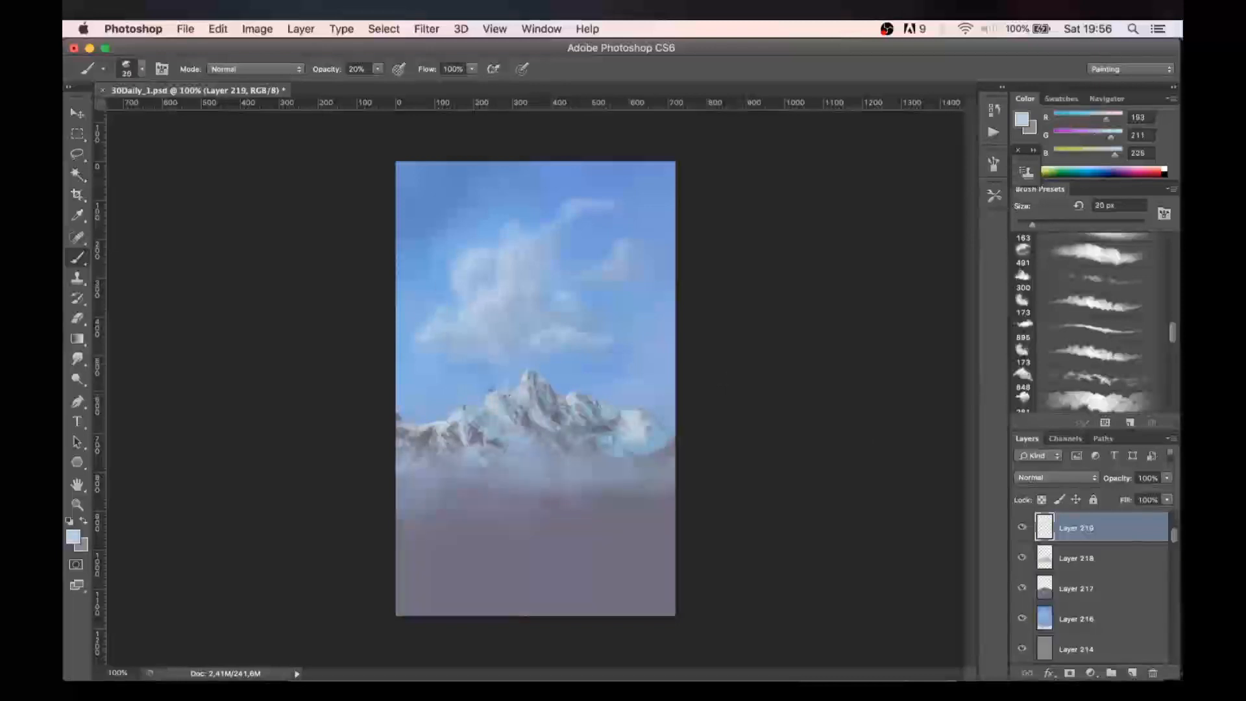
key("bracketright")
key("super+equal")
key("super+equal")
key("bracketright")
key("bracketright")
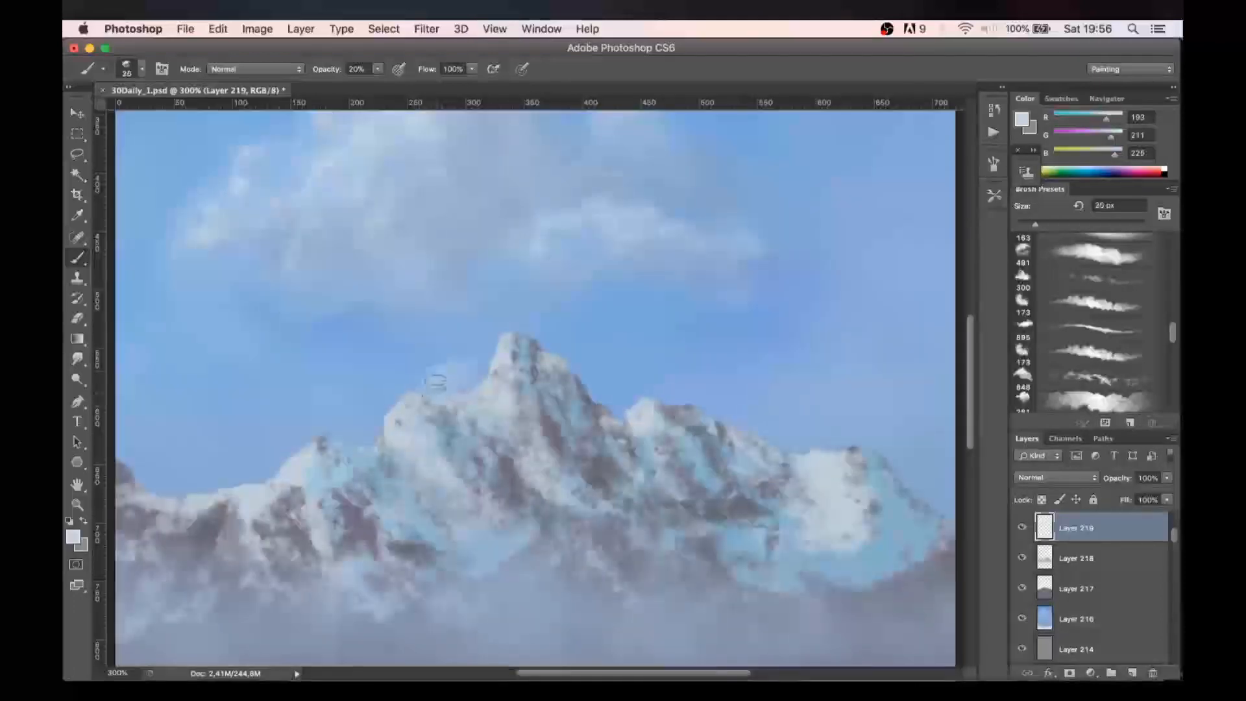
left_click(431, 205, "alt")
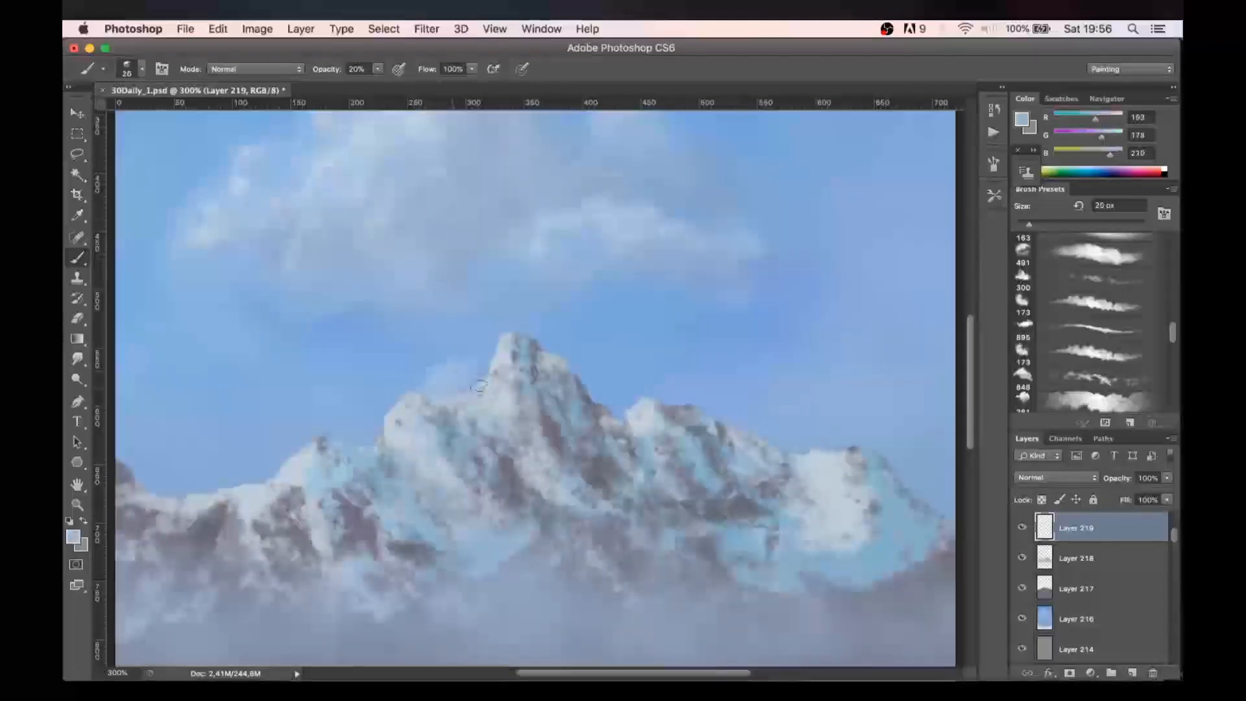
left_click_drag(462, 382, 463, 395)
left_click_drag(373, 441, 393, 442)
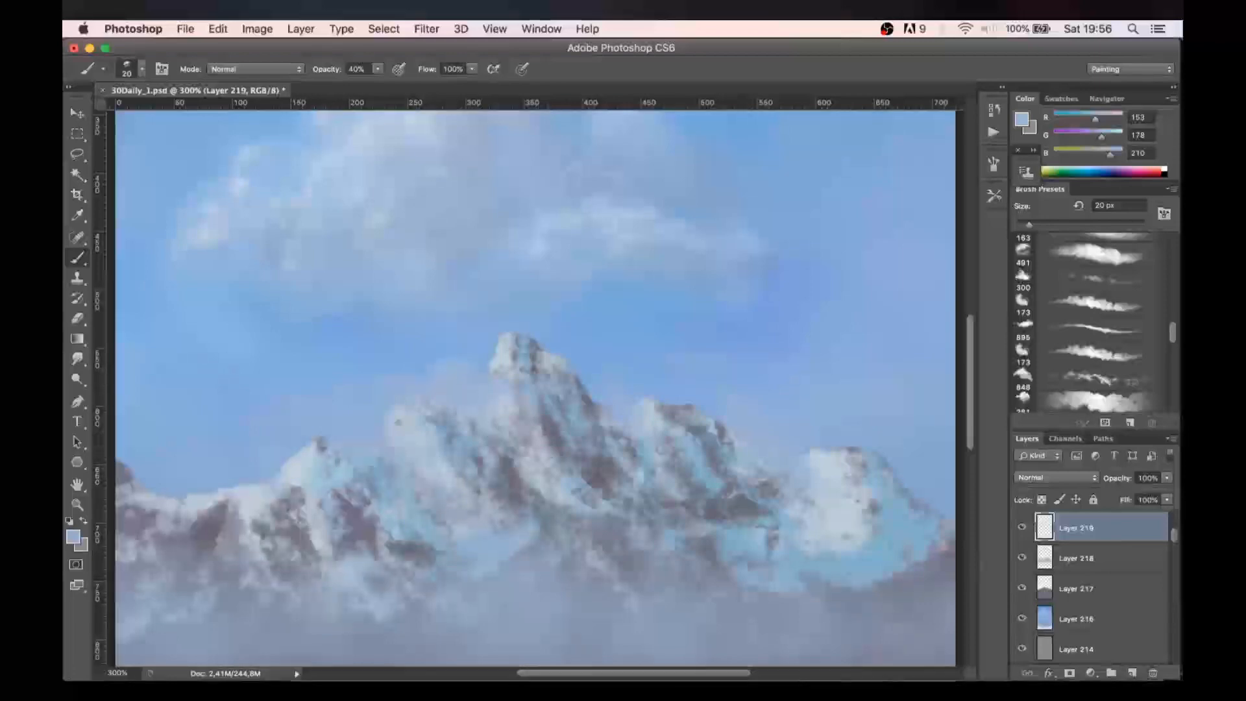
left_click_drag(769, 499, 770, 477)
left_click_drag(908, 495, 923, 515)
- Paint a thin pale wisp in the sky above the right-hand peak with a 10 px brush in a sampled cloud colour, and switch to the Smudge tool
left_click(344, 151, "alt")
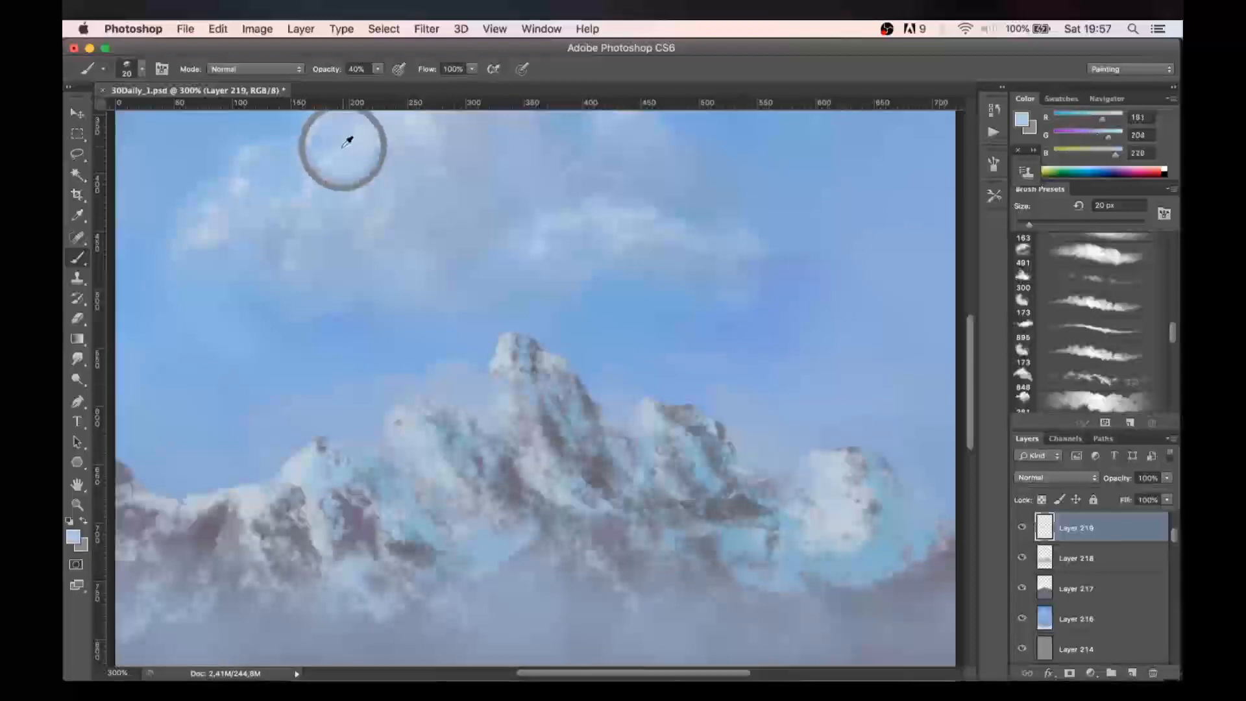
left_click(216, 227, "alt")
key("bracketleft")
key("bracketleft")
key("bracketleft")
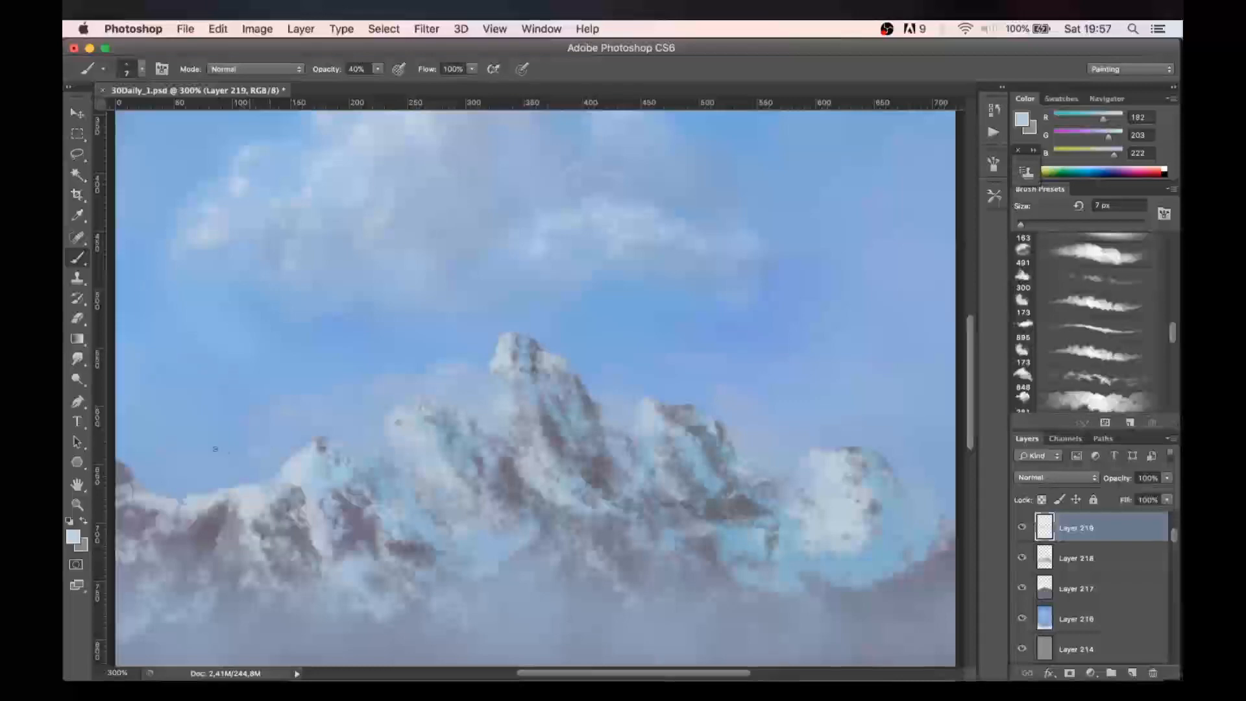
key("bracketright")
key("bracketright")
left_click_drag(676, 356, 697, 356)
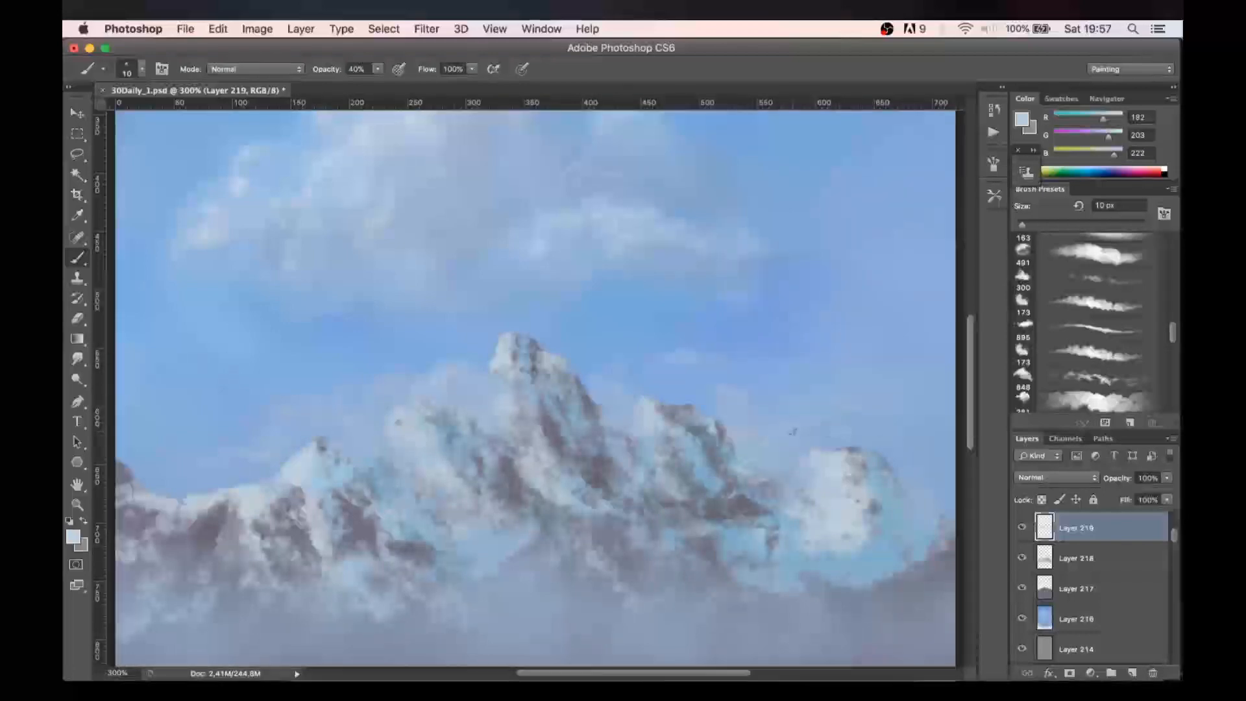
left_click(78, 358)
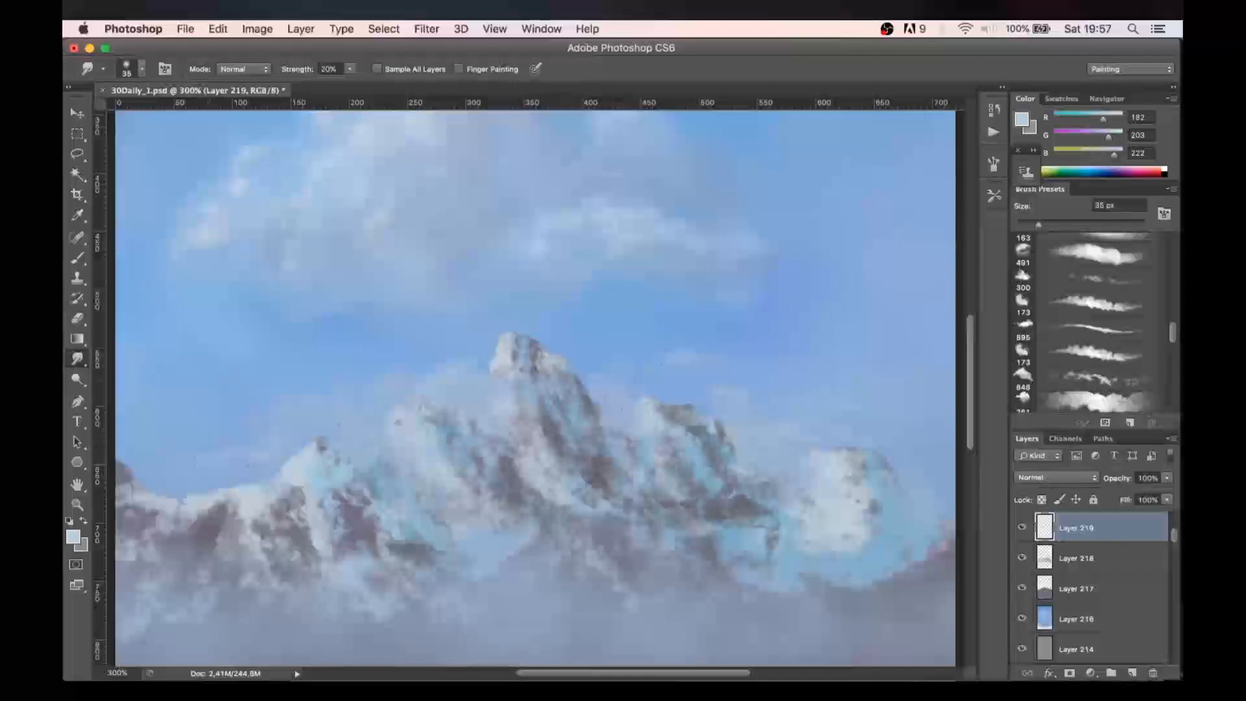
key("super+1")
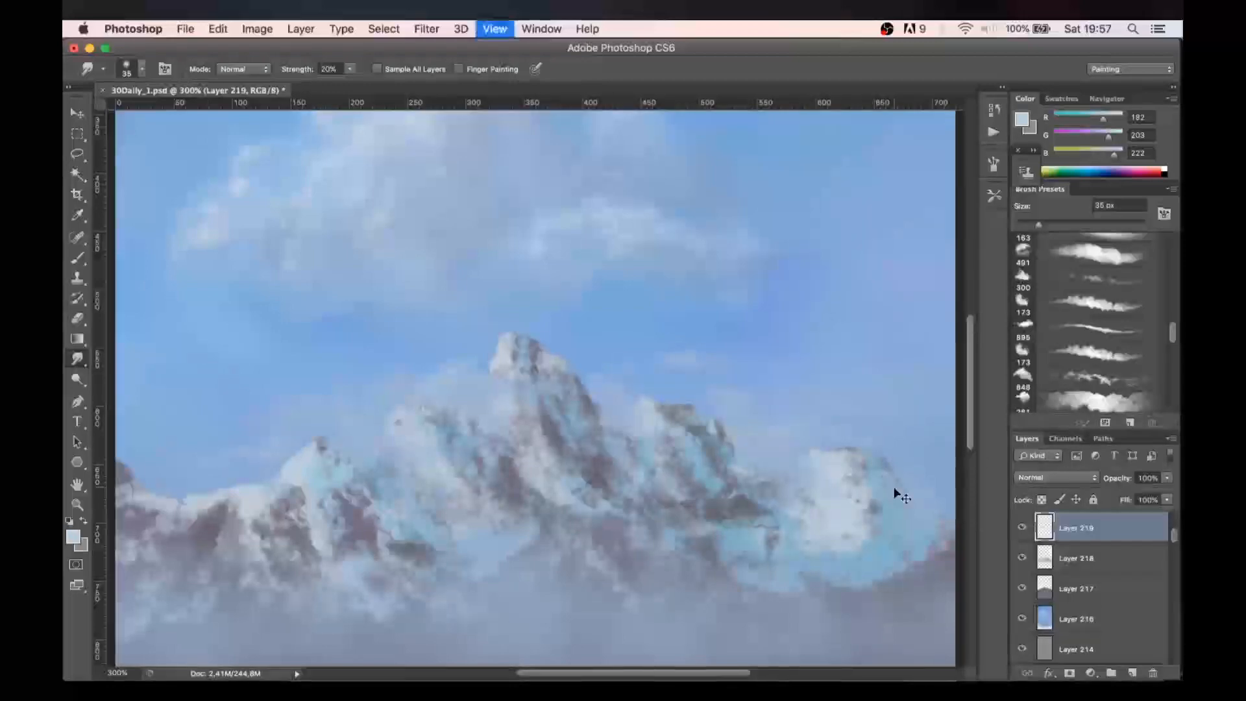
key("super+equal")
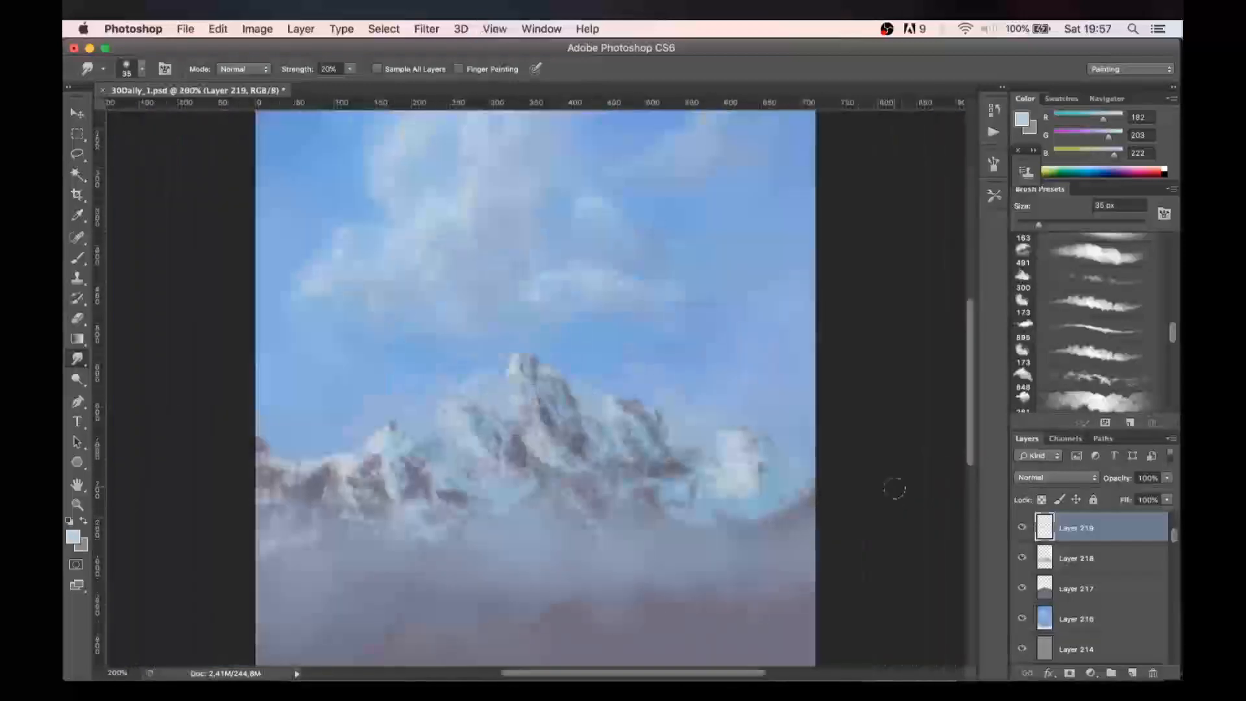
- Return to the brush, sample the main cloud and lighten the foreground colour to near-white RGB 229, 238, 245
key("b")
left_click_drag(456, 204, 452, 208)
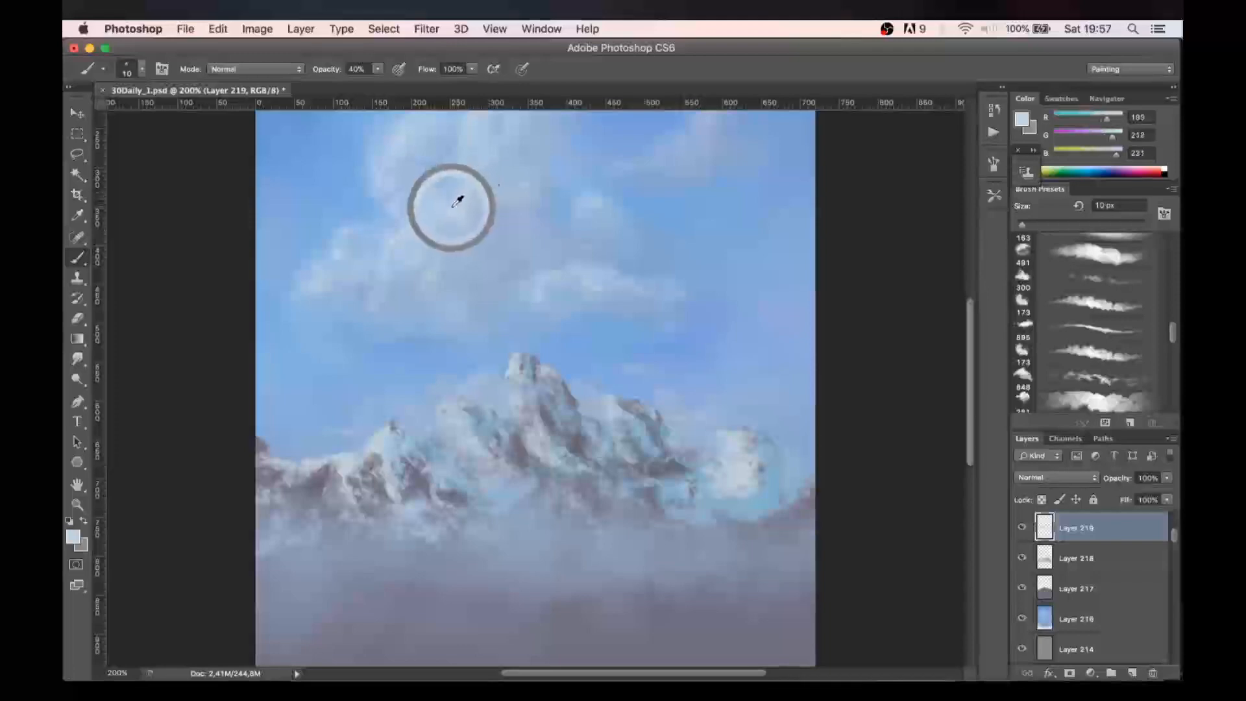
left_click(1023, 120)
left_click_drag(712, 189, 677, 179)
left_click(1021, 162)
- Paint bright cloud puffs above and around the far right peak with a 20 px near-white brush
key("bracketright")
key("bracketleft")
key("bracketleft")
key("bracketleft")
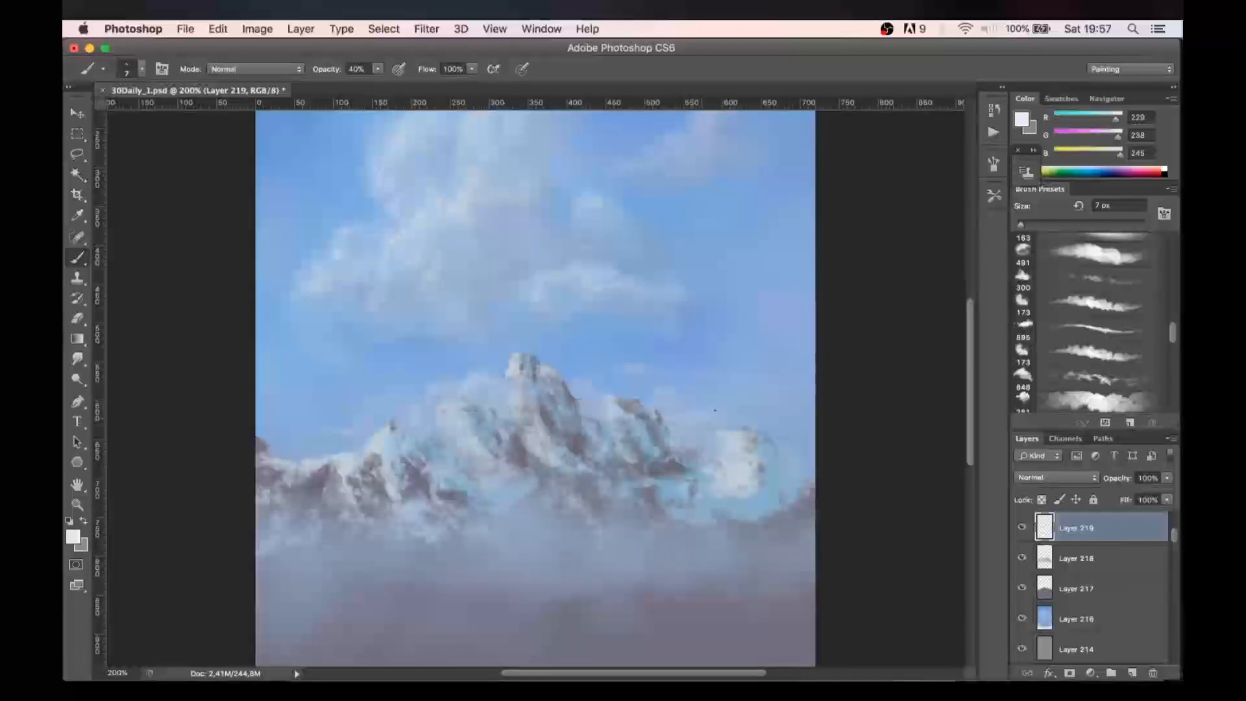
key("bracketright")
key("bracketright")
key("bracketright")
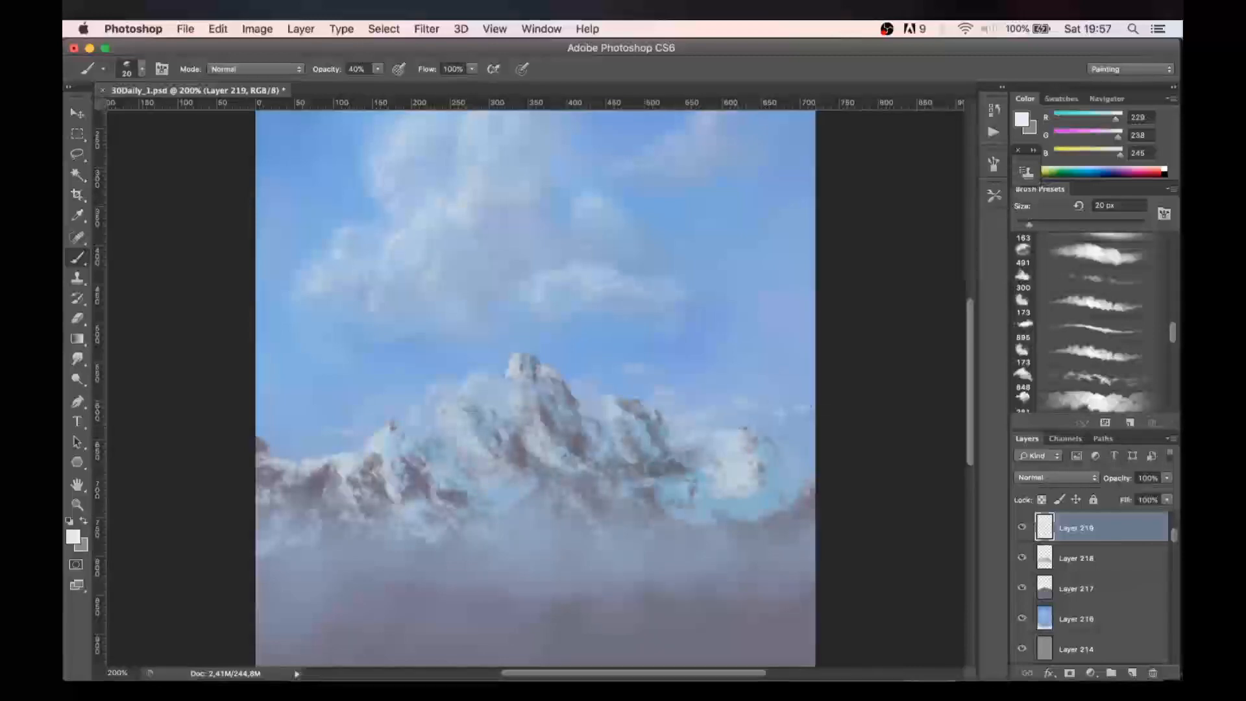
mouse_move(794, 382)
left_mouse_down()
mouse_move(754, 378)
mouse_move(731, 391)
left_mouse_up()
left_click_drag(798, 349, 784, 355)
mouse_move(743, 401)
left_mouse_down()
mouse_move(802, 391)
mouse_move(773, 387)
mouse_move(785, 388)
mouse_move(775, 414)
left_mouse_up()
- Paint near-white clouds behind the left ridge with a 35 px brush and check them against the whole picture
key("bracketright")
left_click_drag(259, 409, 367, 412)
left_click_drag(364, 410, 391, 404)
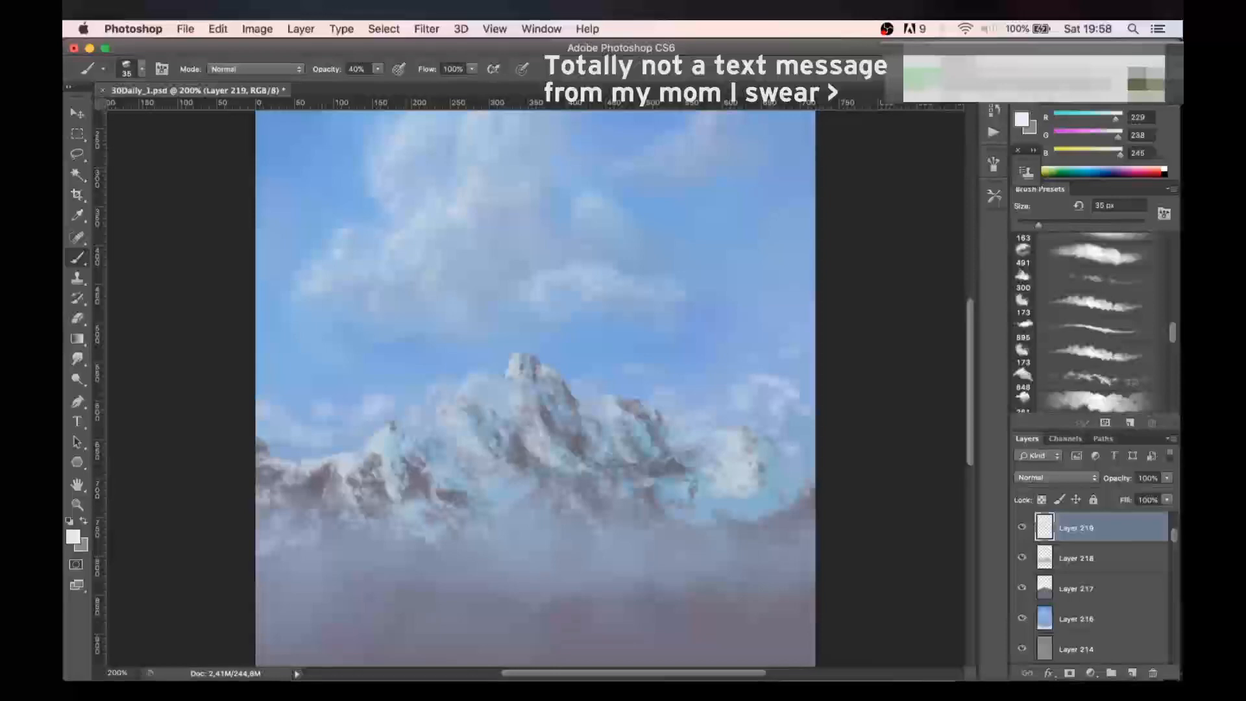
left_click_drag(563, 323, 515, 281)
key("super+minus")
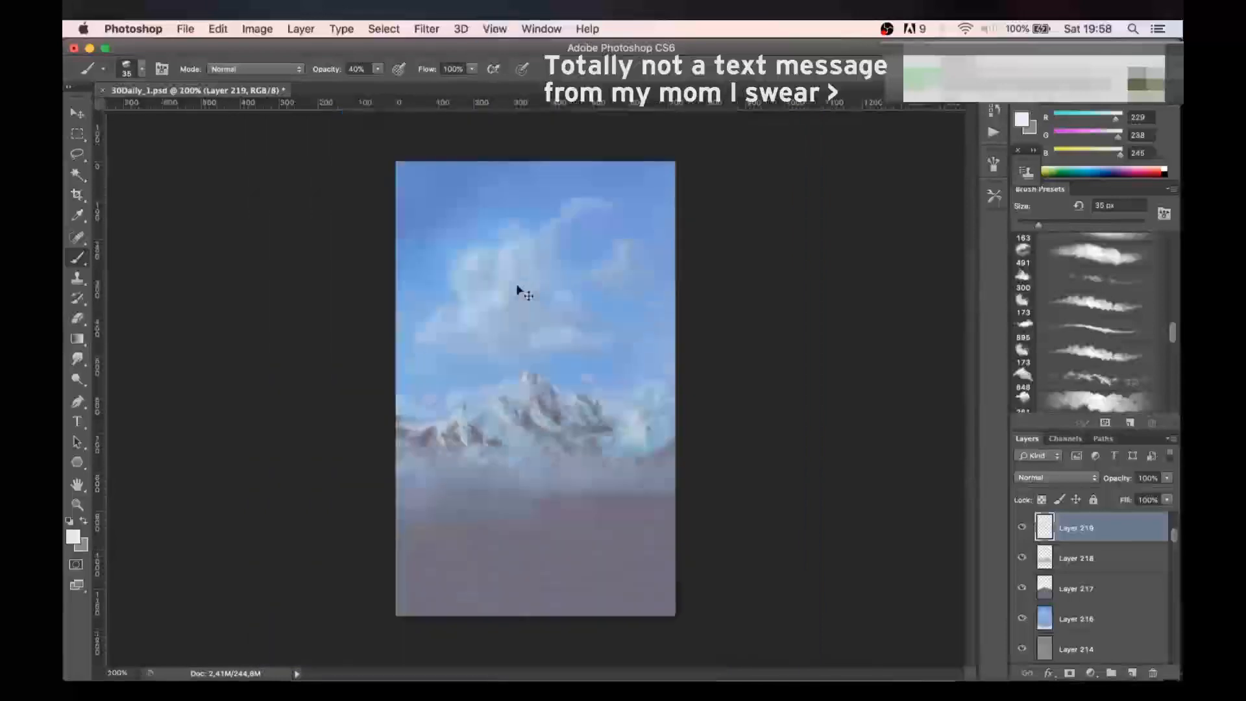
key("super+minus")
key("super+plus")
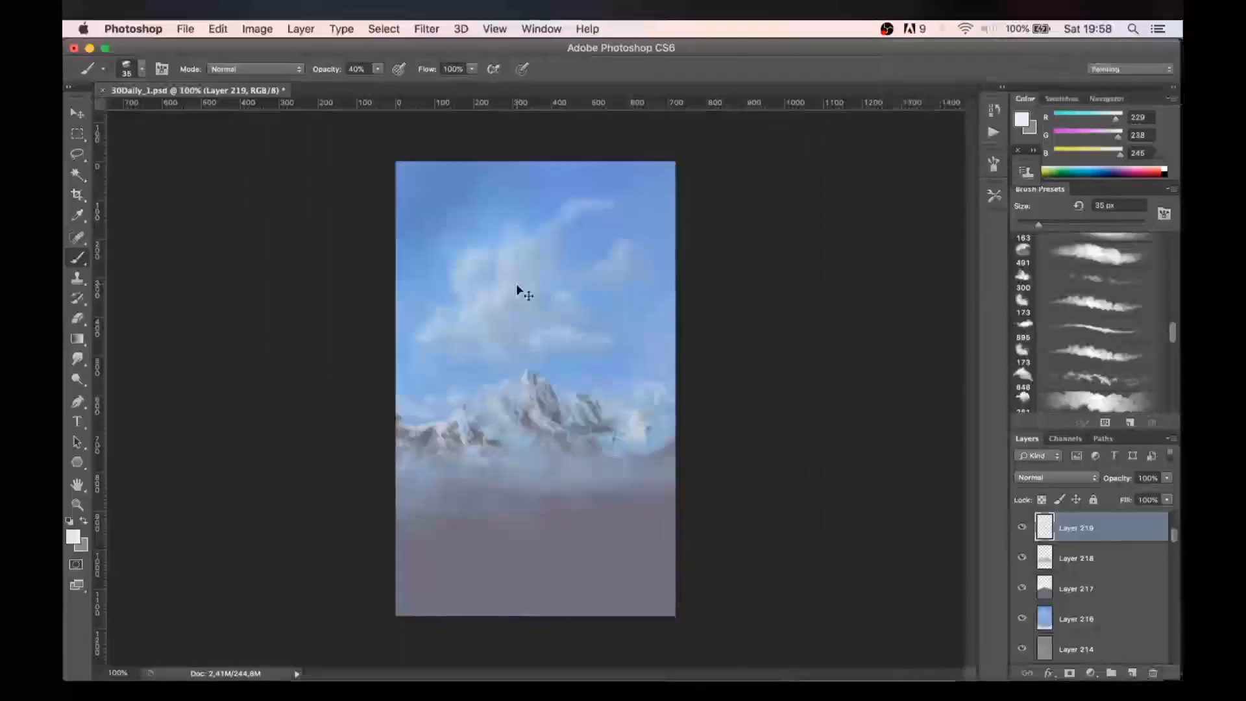
key("super+plus")
scroll(493, 315, "down", 3)
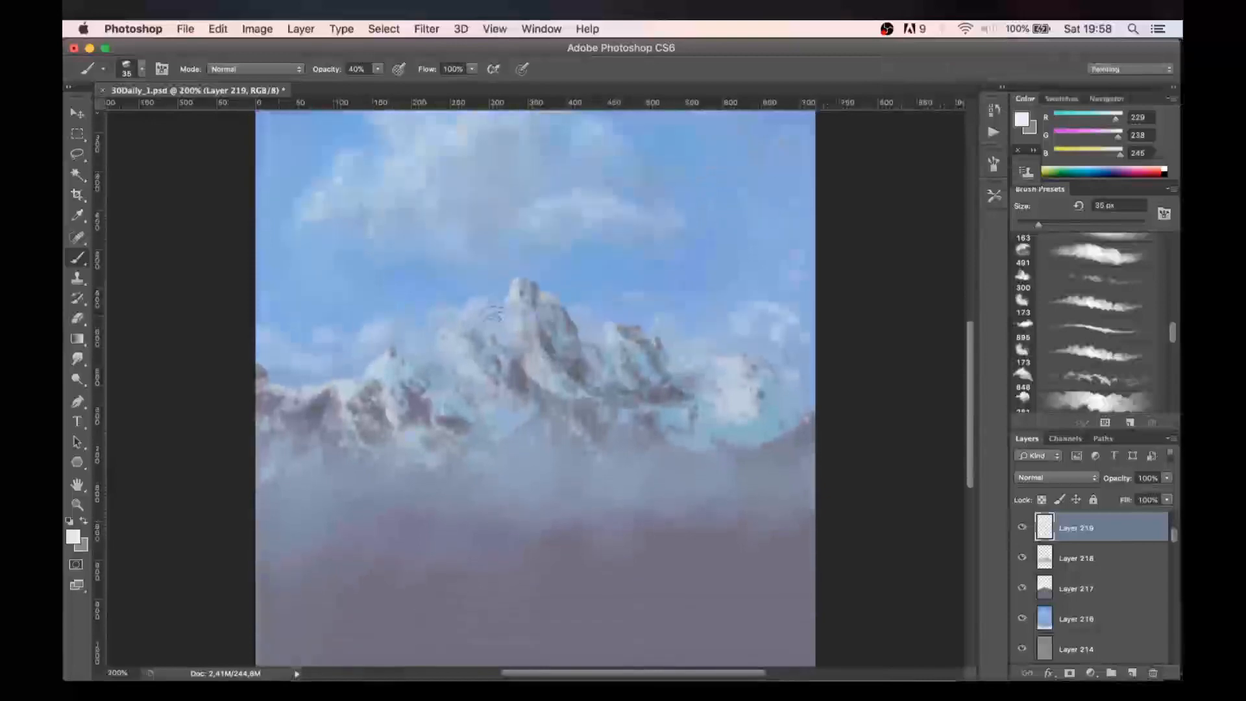
- On Layer 218, paint a mist band below the mountains with a 90 px brush in a colour sampled from the main cloud
left_click(1079, 558)
key("super+minus")
key("super+plus")
key("super+minus")
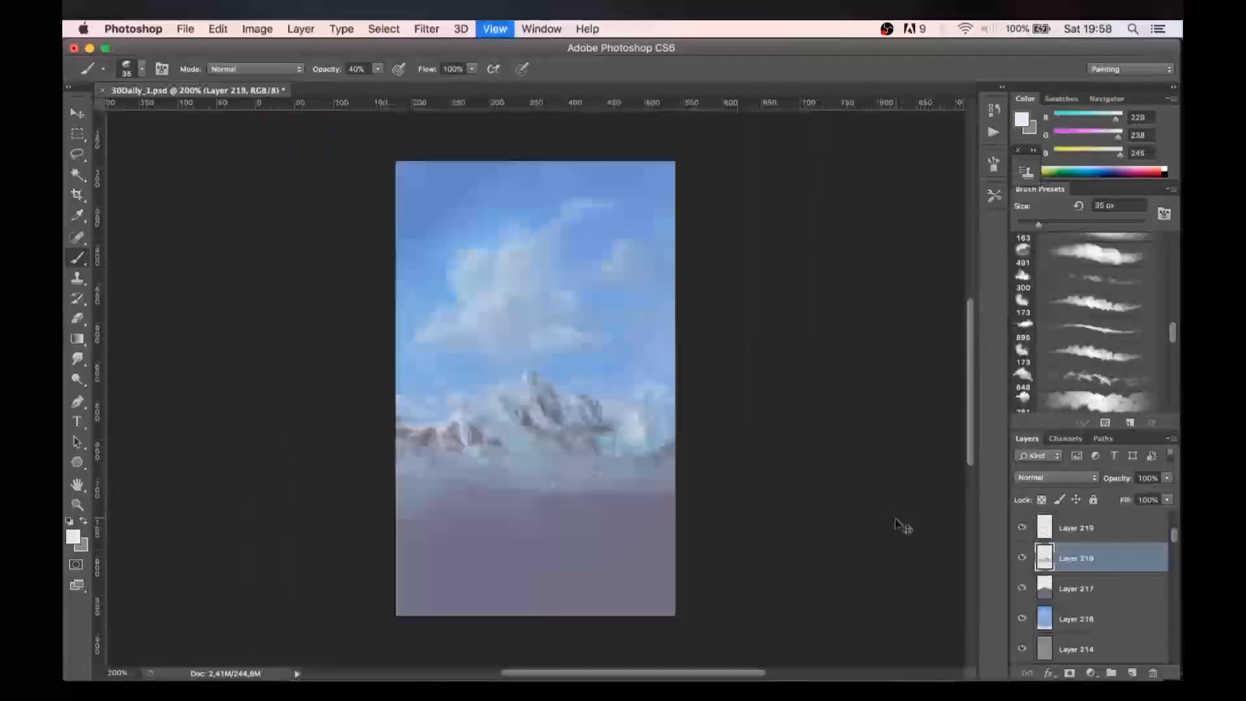
left_click(504, 263, "alt")
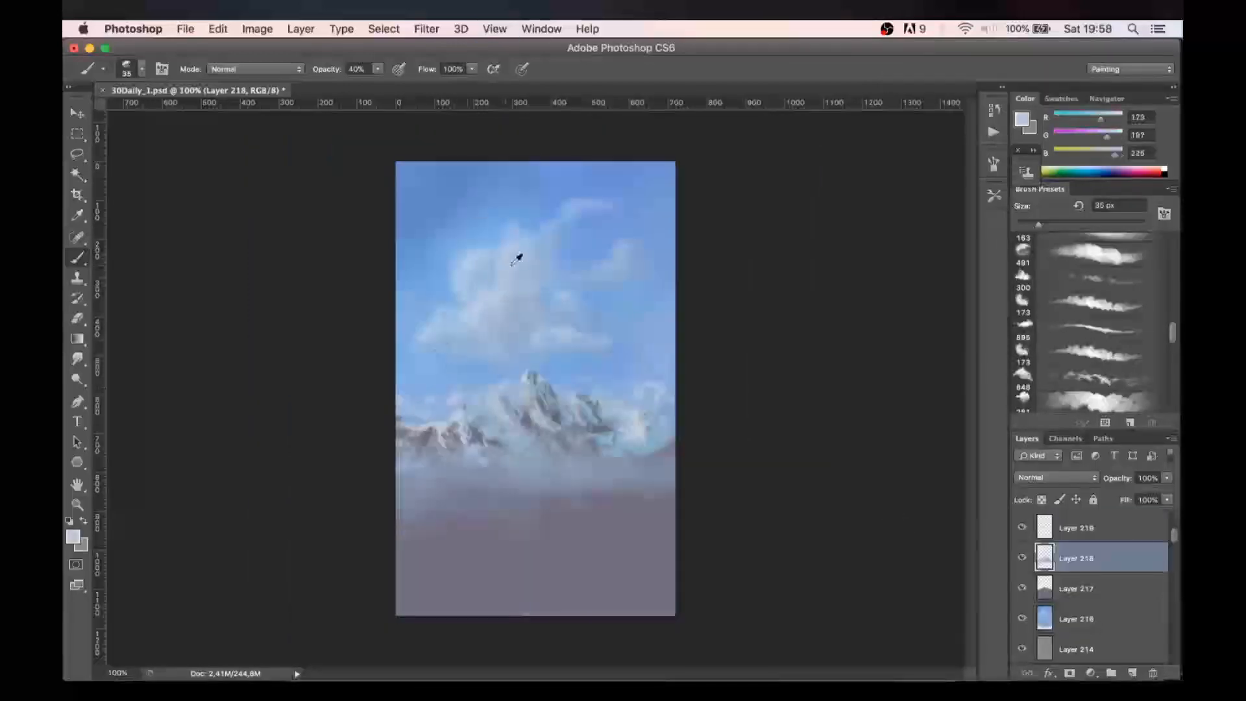
key("bracketright")
key("bracketright")
key("bracketright")
key("bracketright")
key("bracketright")
mouse_move(390, 472)
left_mouse_down()
mouse_move(511, 483)
mouse_move(436, 494)
mouse_move(511, 461)
mouse_move(631, 479)
mouse_move(690, 465)
mouse_move(350, 495)
mouse_move(517, 508)
mouse_move(715, 489)
mouse_move(336, 512)
left_mouse_up()
- Lower the brush opacity to 20% and paint the mist with a 60 px brush in a darker blue, RGB 124, 150, 190
key("2")
left_click(536, 288, "alt")
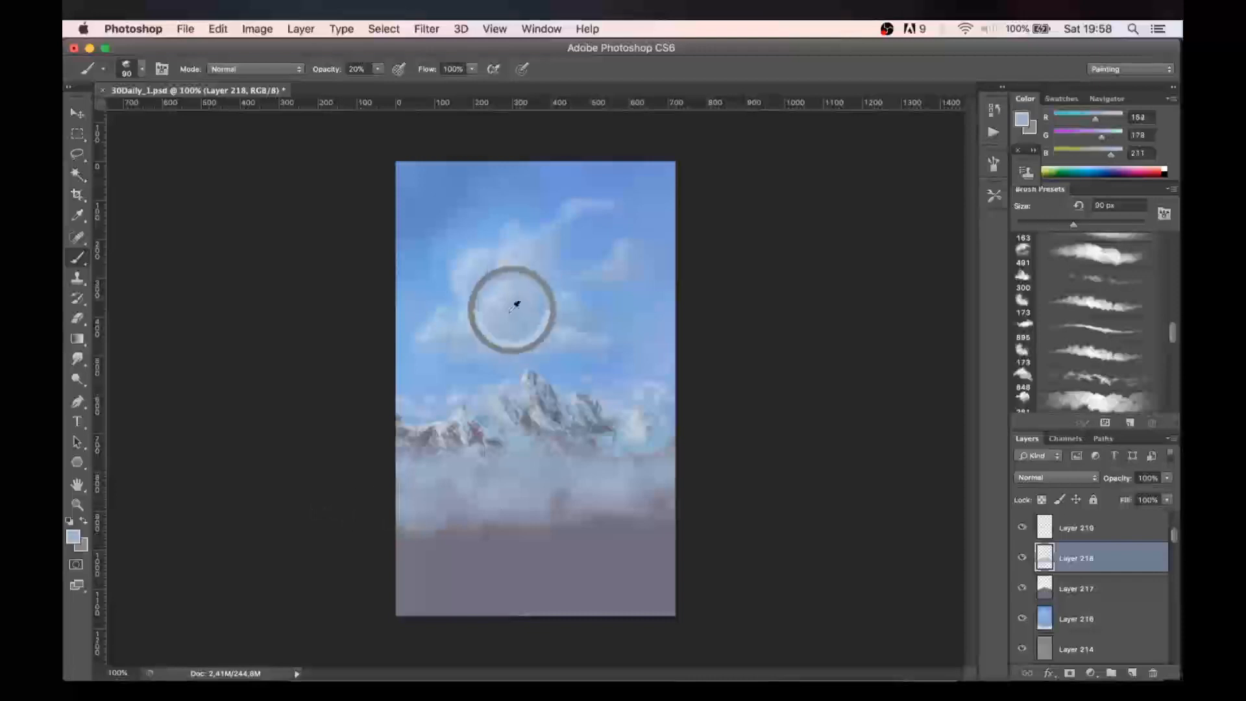
key("bracketleft")
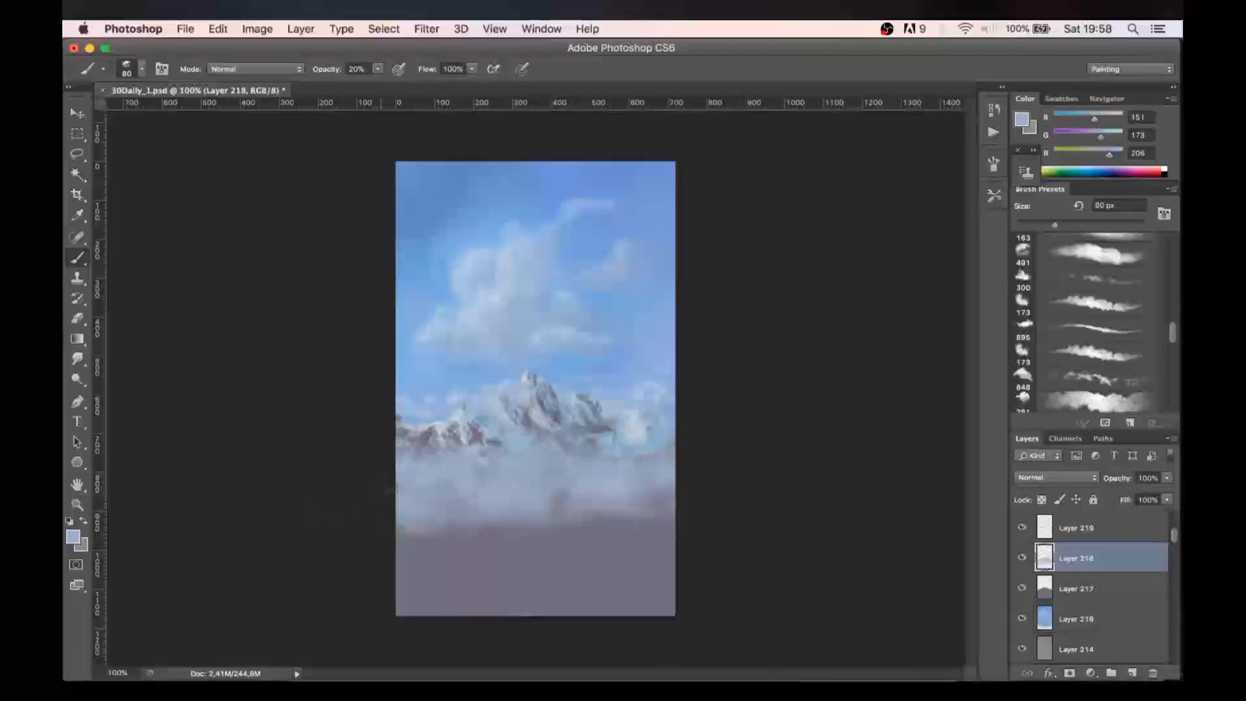
left_click(1022, 120)
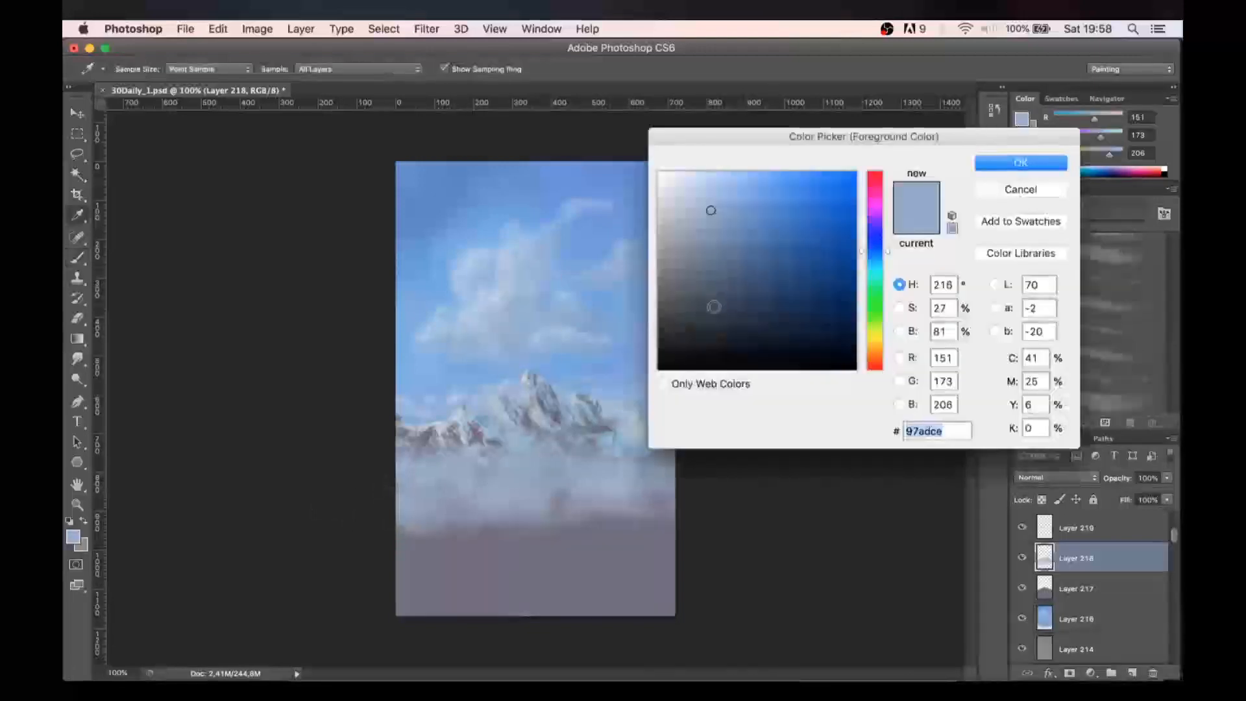
left_click_drag(726, 231, 727, 222)
left_click(1025, 165)
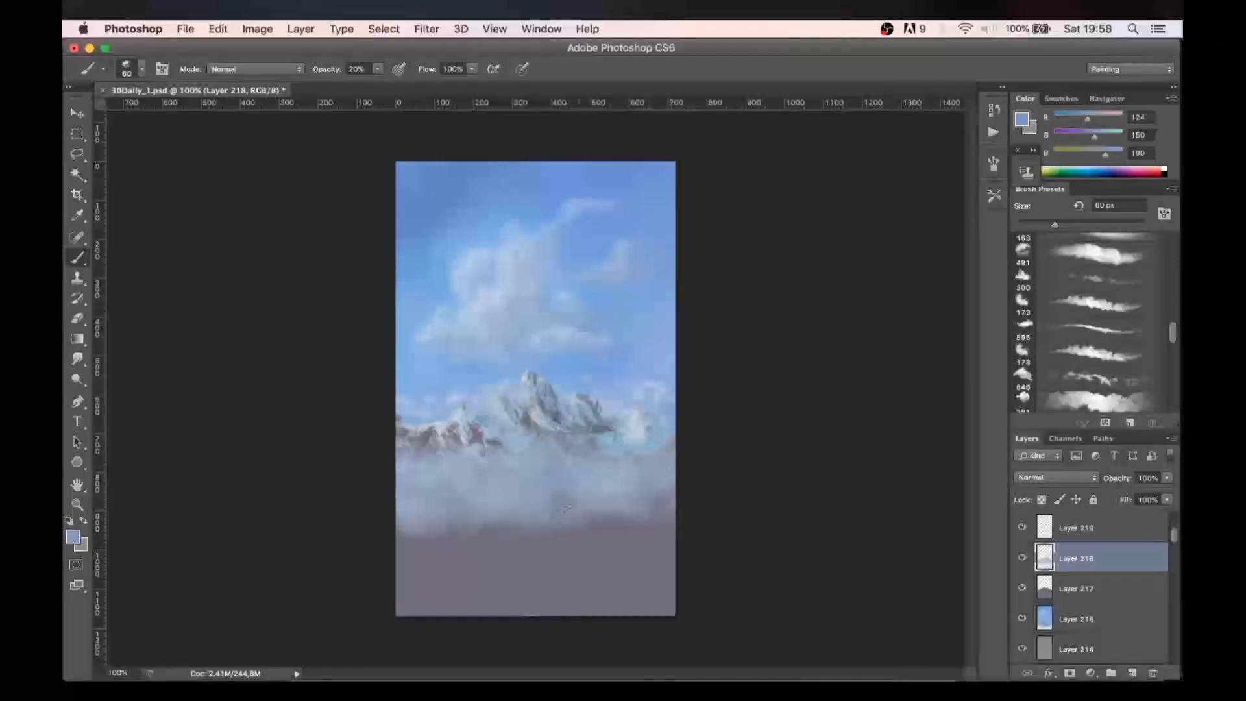
- Mute the colour to grey-blue RGB 132, 146, 167 and blend the lower mist with 70 to 45 px brushes
left_click(1021, 120)
left_click_drag(713, 247, 699, 239)
left_click(1023, 167)
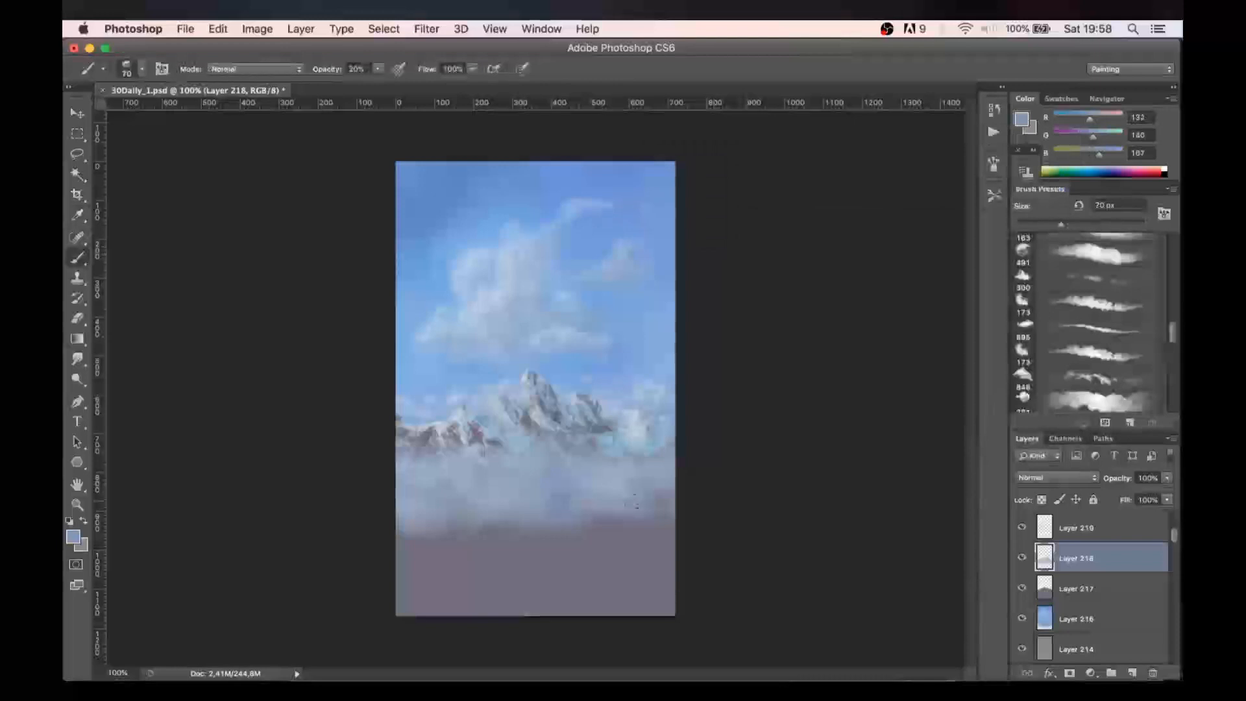
key("bracketleft")
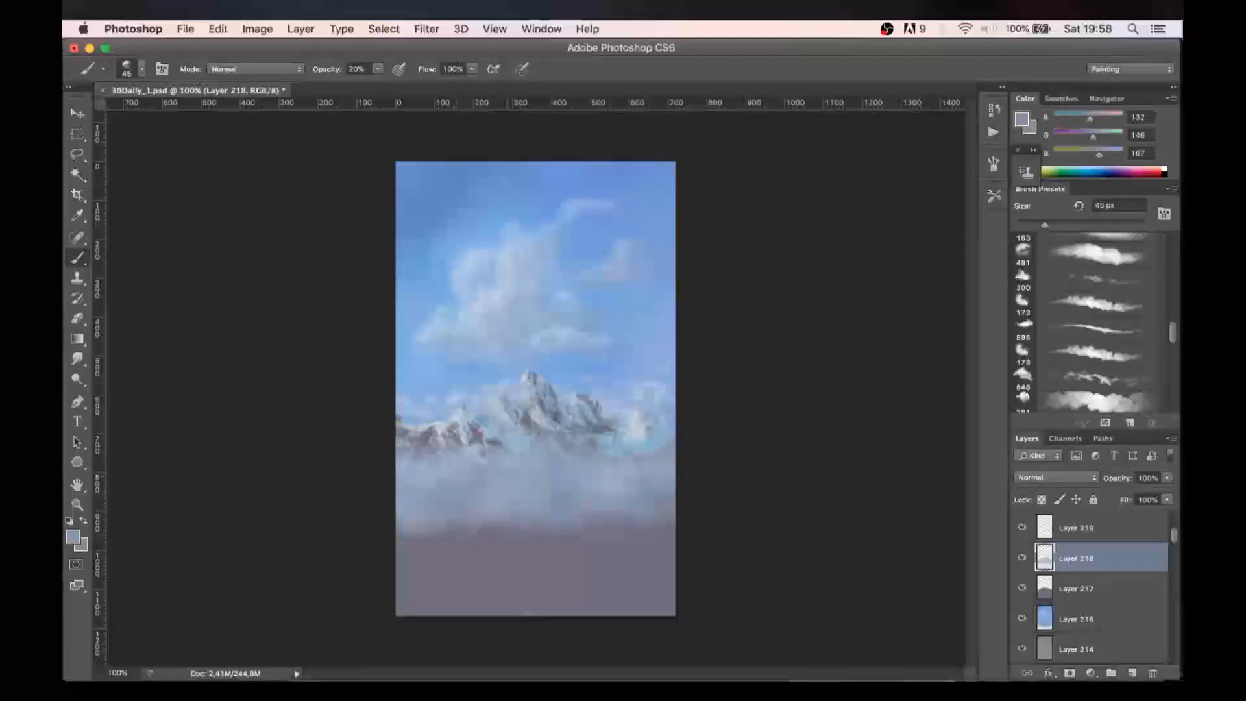
- Sample the main cloud, lighten the colour to near-white RGB 233, 239, 245 and paint fine mist highlights, reducing the brush to 8 px
left_click_drag(510, 235, 473, 256)
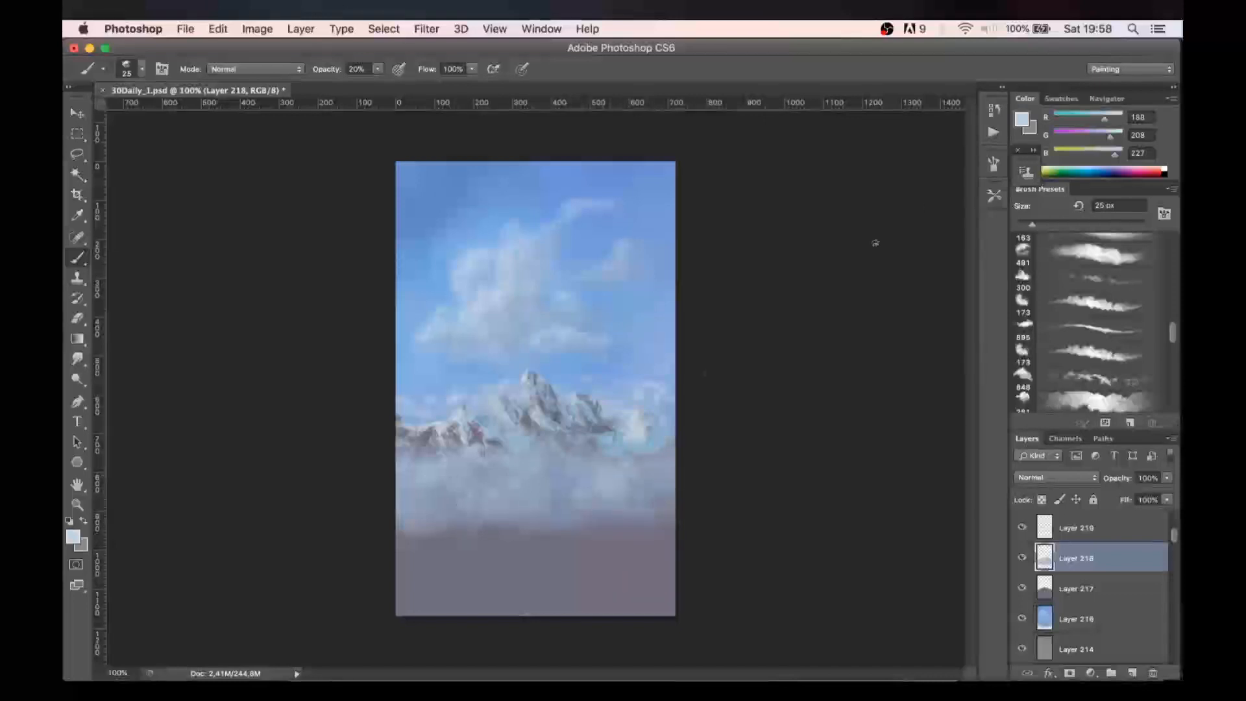
left_click(1022, 120)
left_click_drag(689, 189, 668, 179)
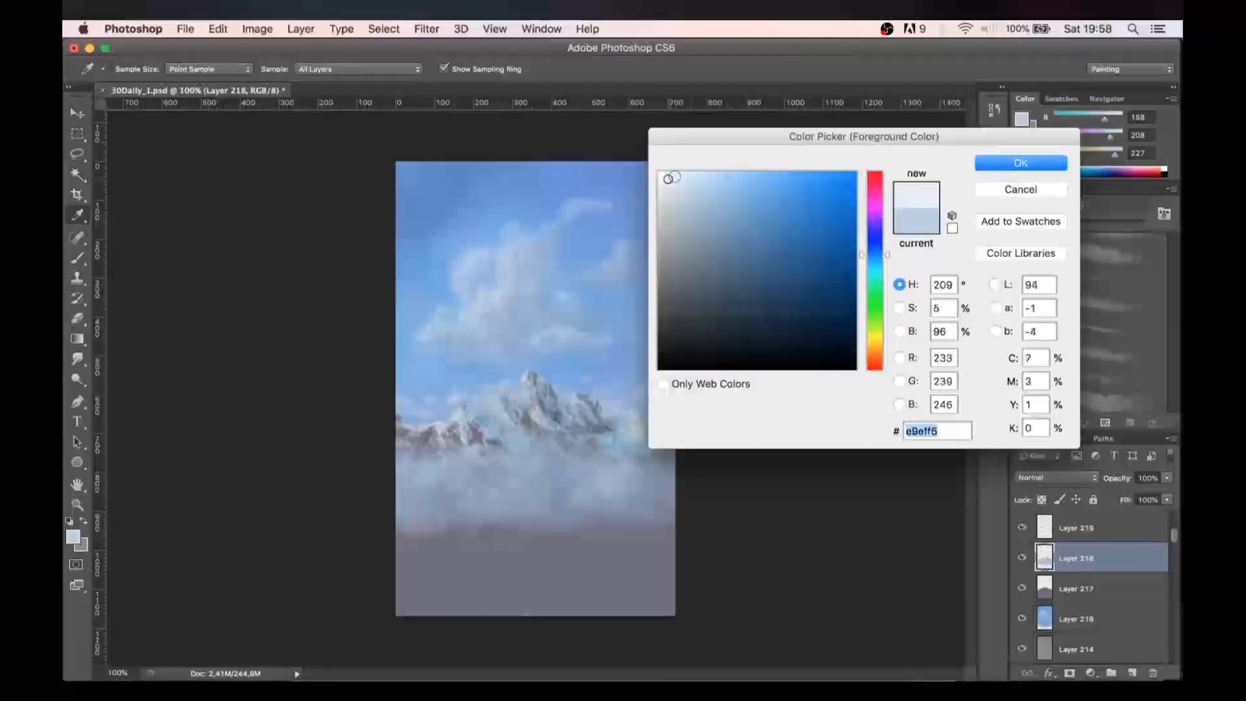
left_click(1016, 167)
scroll(528, 472, "up", 1)
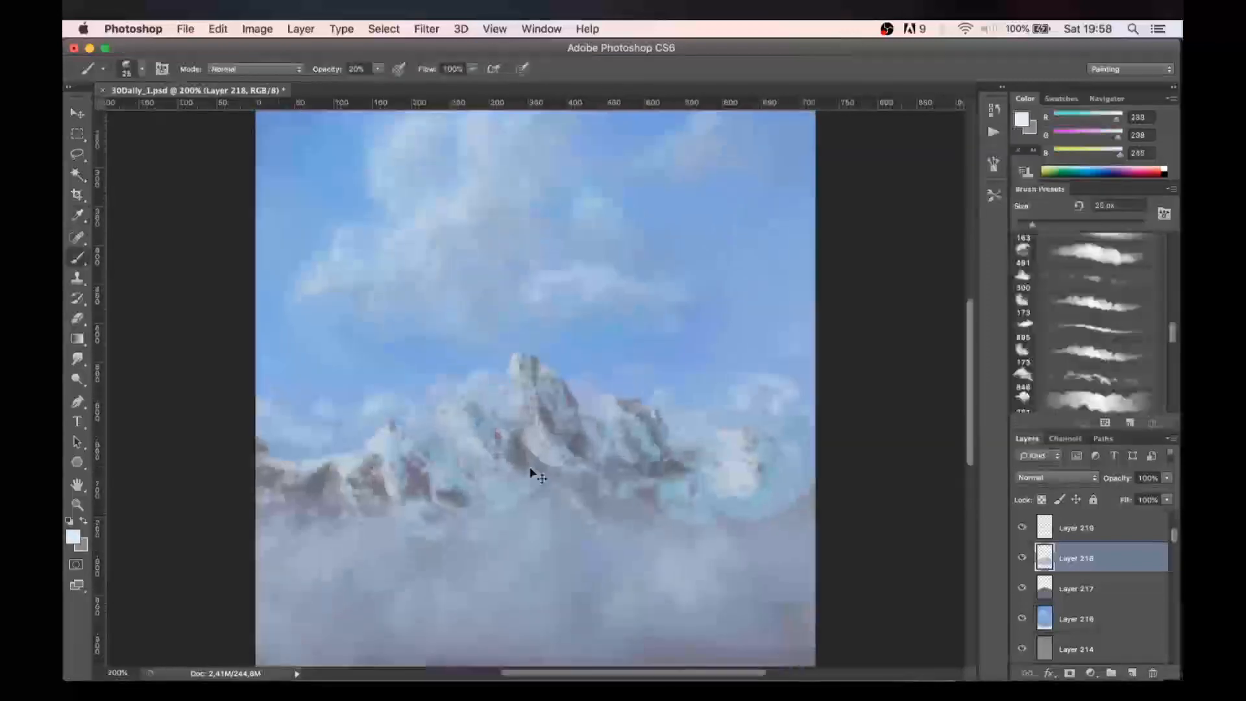
key("bracketleft")
key("bracketleft")
key("bracketleft")
key("bracketleft")
key("bracketleft")
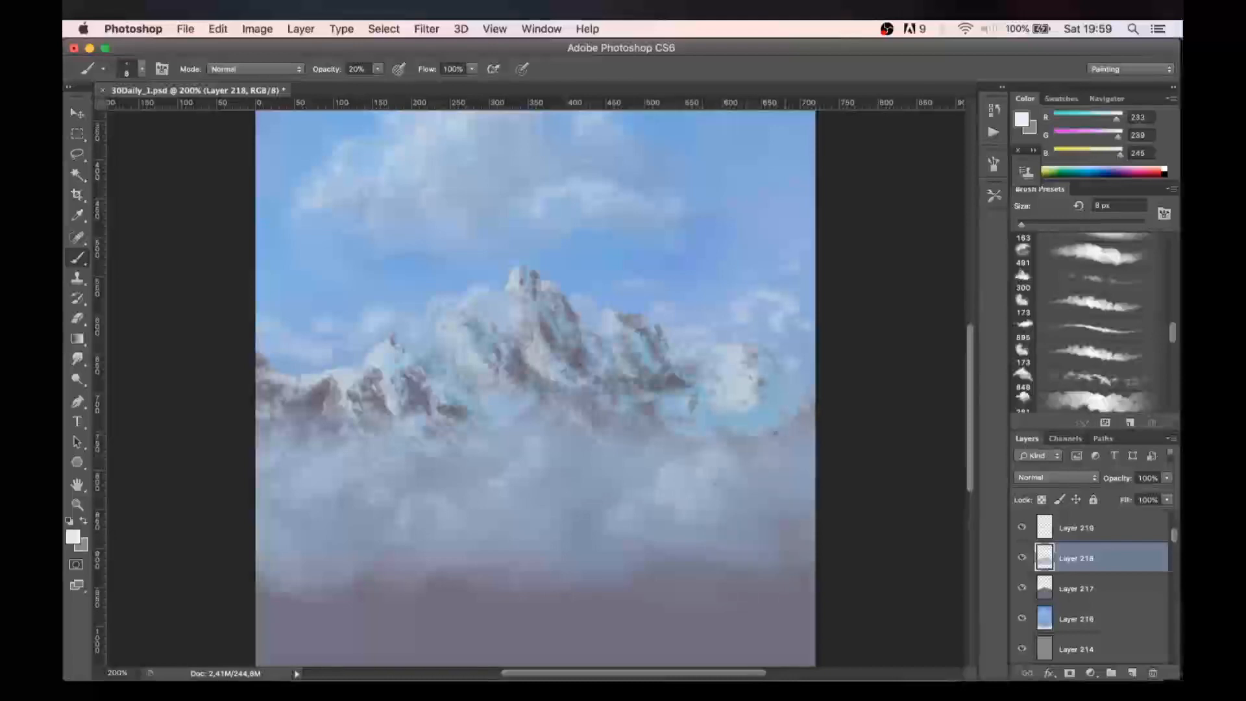
- Paint soft near-white cloud puffs across the middle and right of the mist with a 15 to 20 px brush
key("bracketright")
key("bracketright")
key("bracketright")
key("bracketright")
left_click_drag(569, 497, 491, 525)
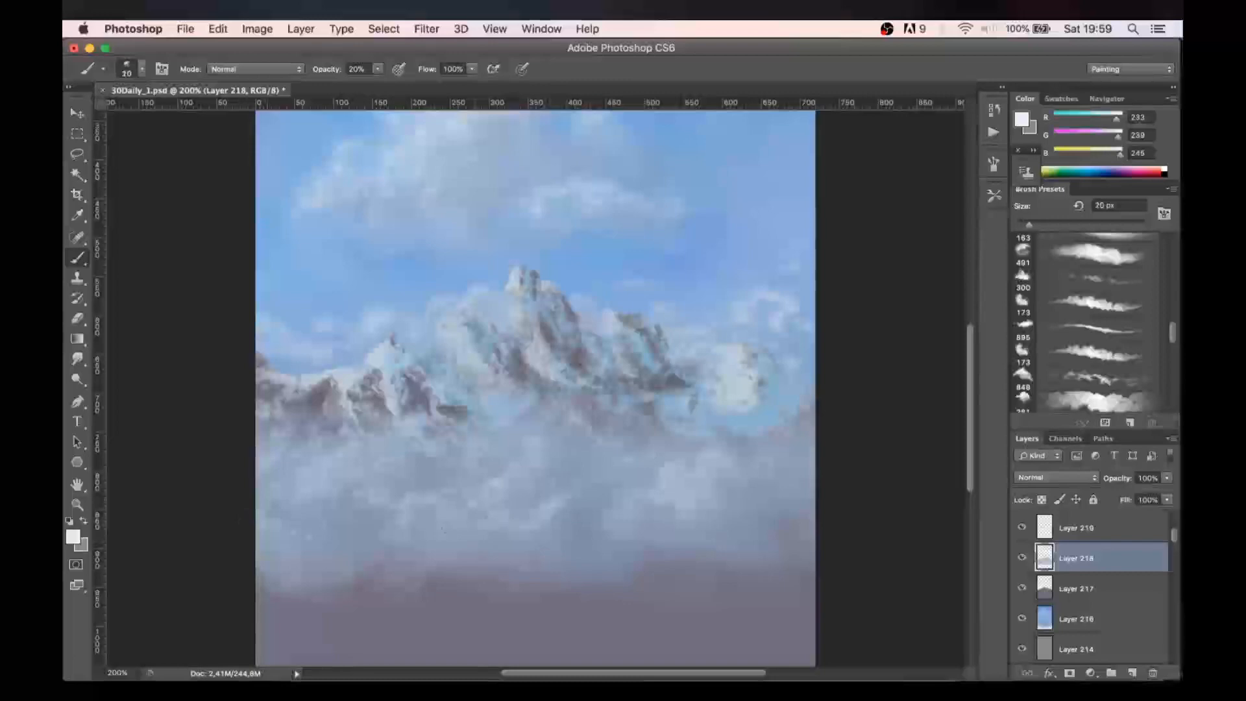
left_click_drag(615, 480, 571, 497)
key("bracketleft")
key("bracketright")
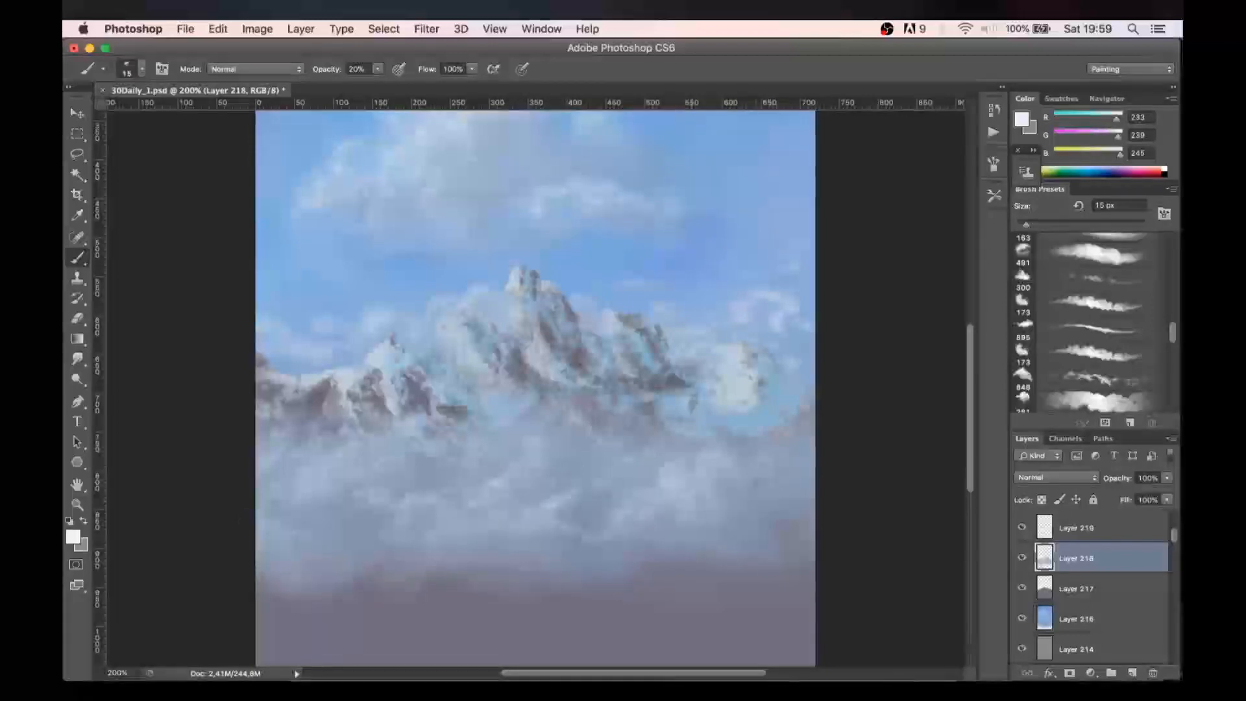
mouse_move(751, 491)
left_mouse_down()
mouse_move(766, 477)
mouse_move(785, 488)
left_mouse_up()
left_click_drag(527, 474, 513, 485)
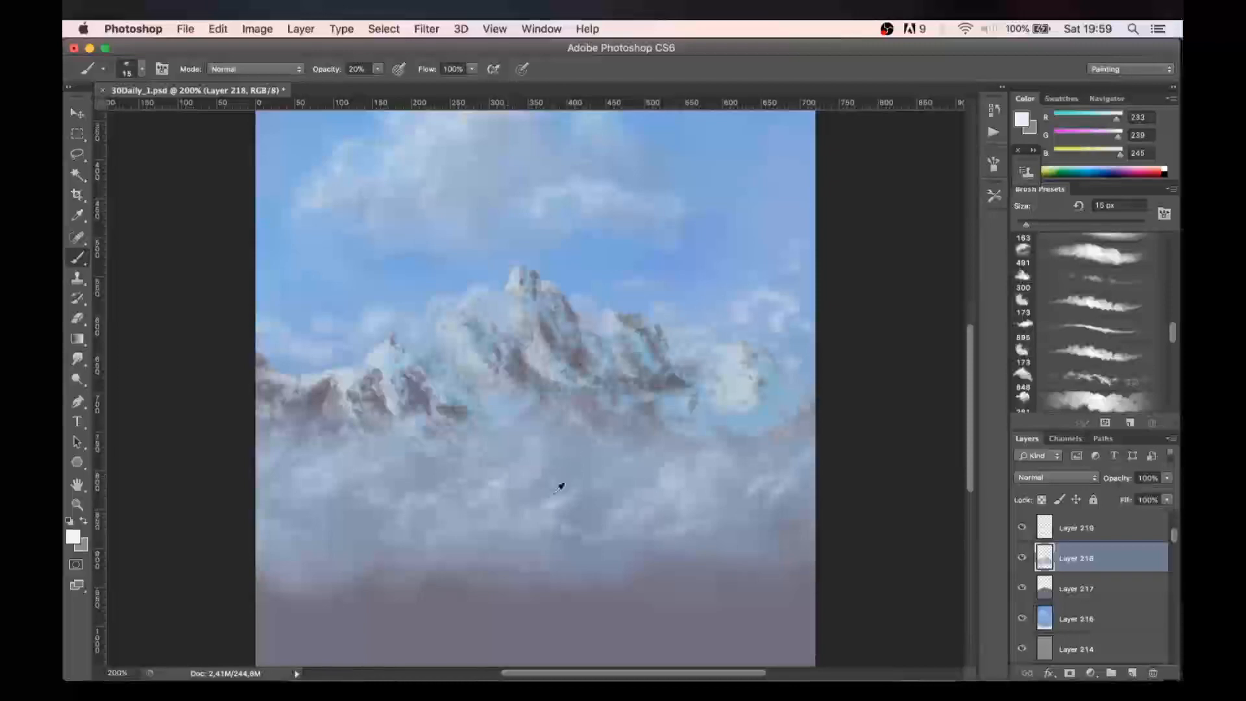
- Sample the grey-violet at the mist's lower edge and paint soft shadows between the puffs with 15 to 25 px brushes
left_click(498, 567, "alt")
left_click_drag(499, 568, 501, 559)
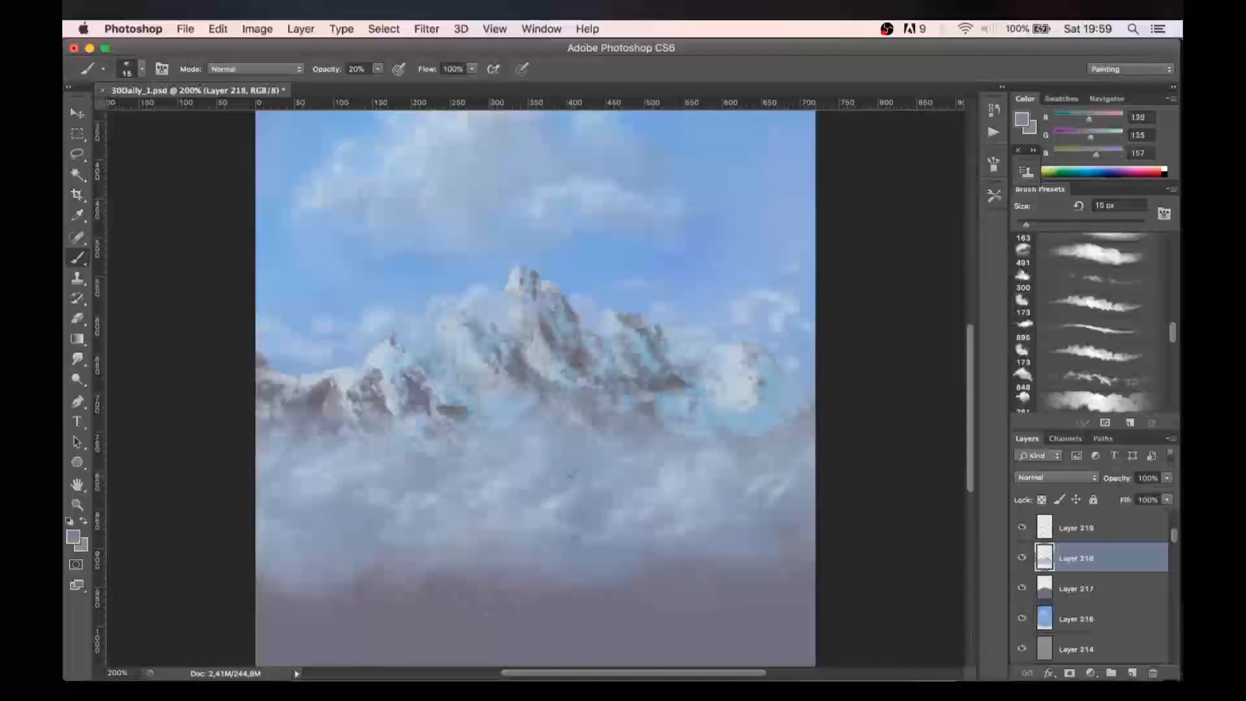
key("bracketright")
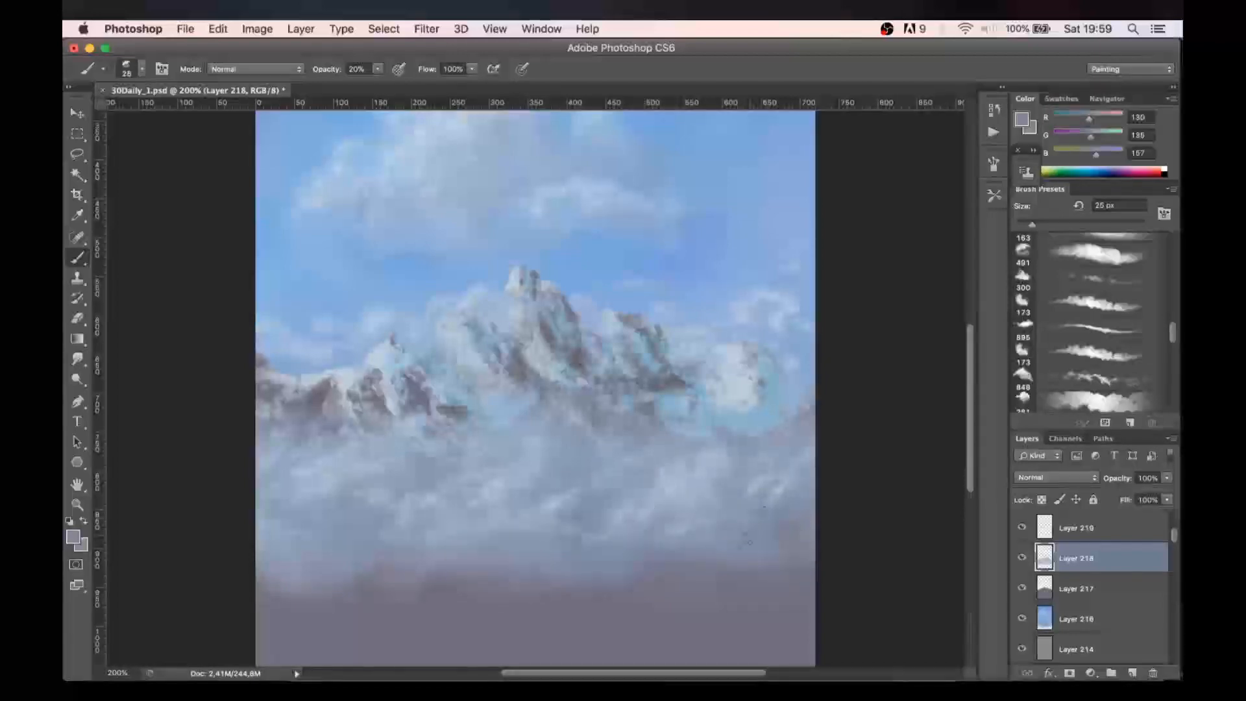
- Darken the foreground colour to blue-grey RGB 112, 124, 144 and shade the mist with the 25 px brush
left_click(1021, 121)
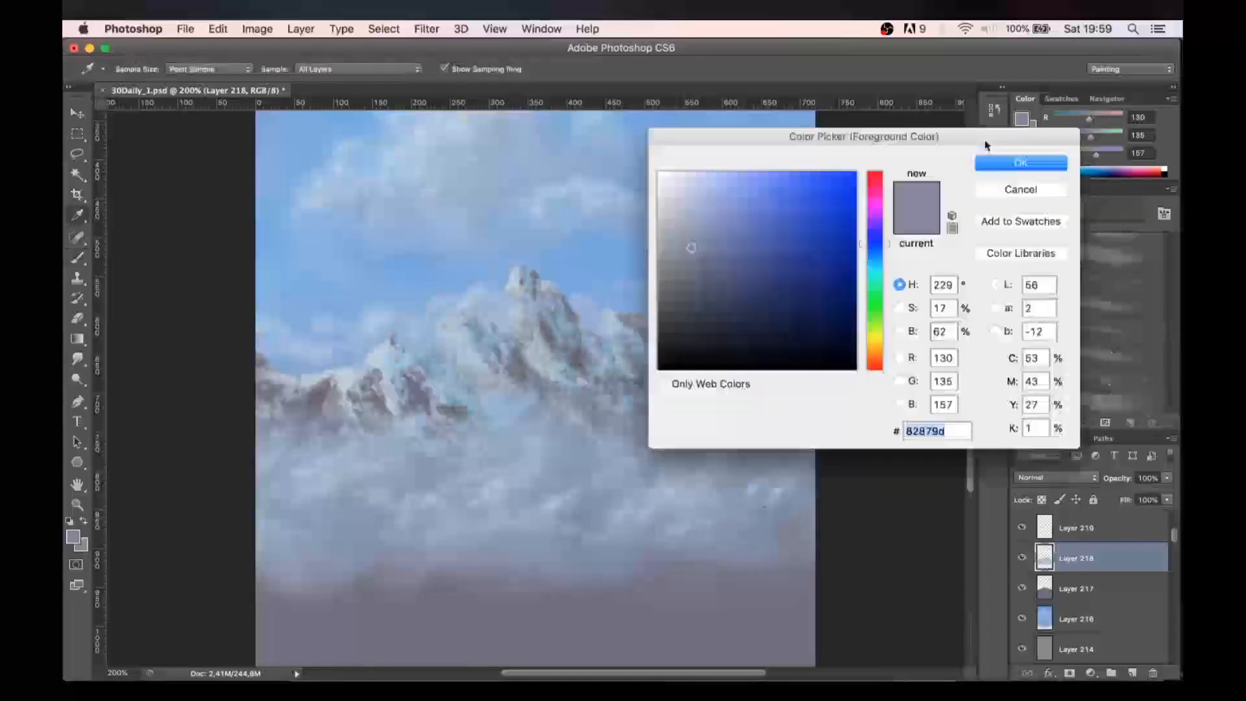
left_click(701, 257)
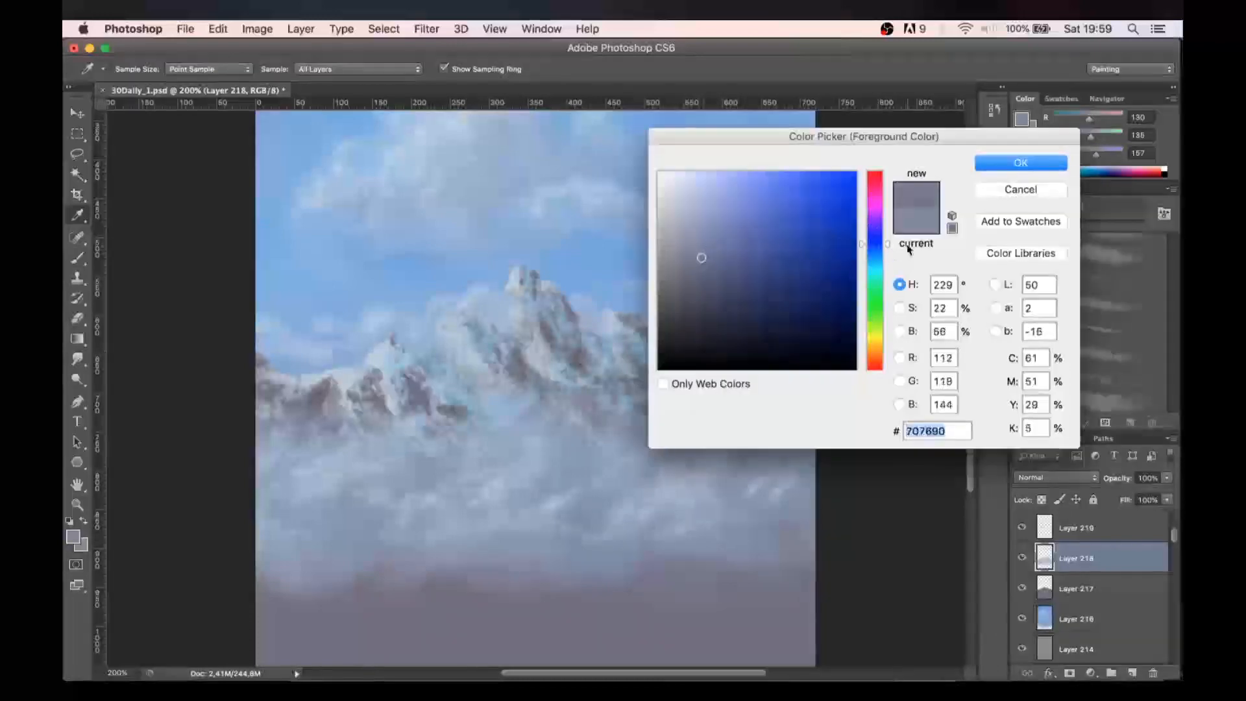
left_click(886, 250)
left_click(990, 167)
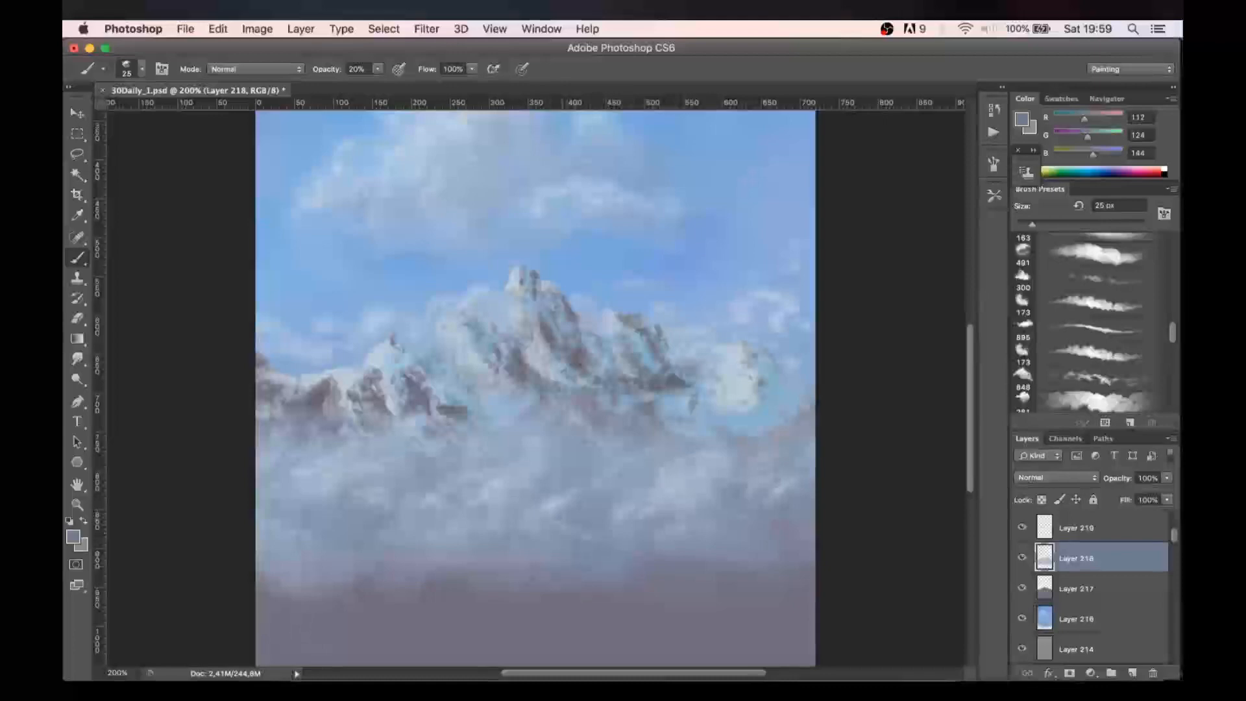
key("super+minus")
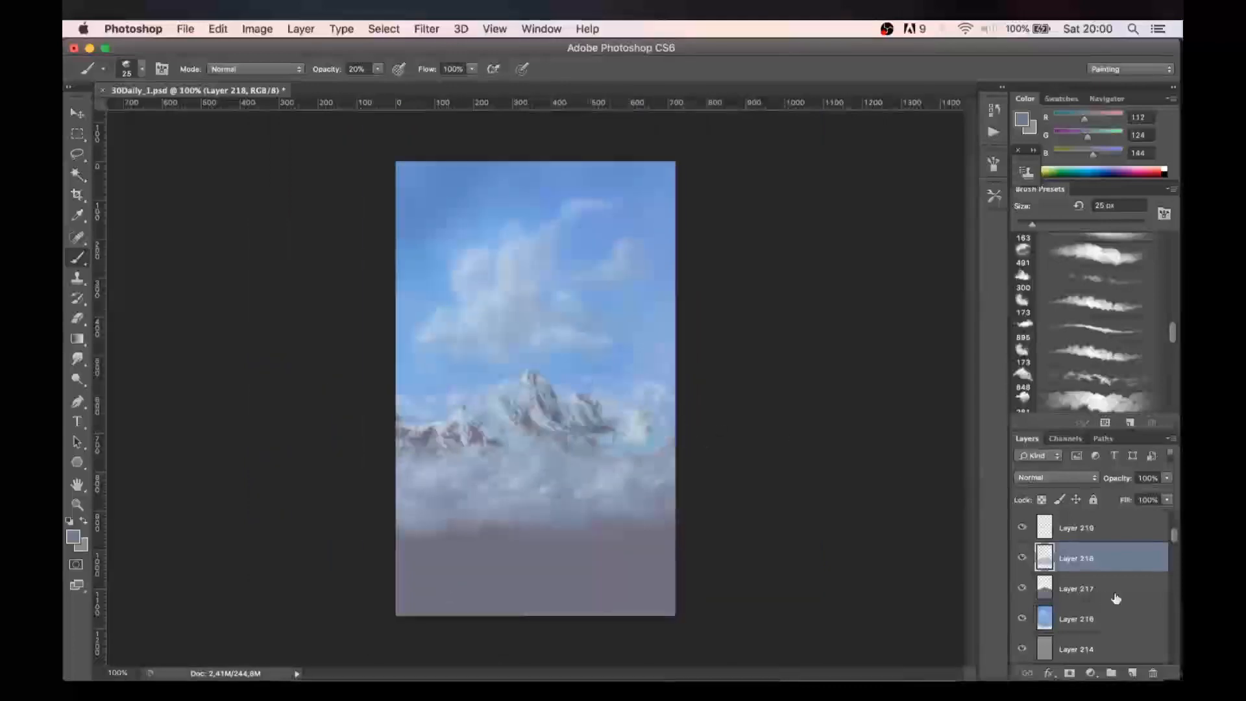
- Merge Layers 219, 218 and 217 into one layer and check it by toggling its visibility
scroll(1144, 555, "up", 1)
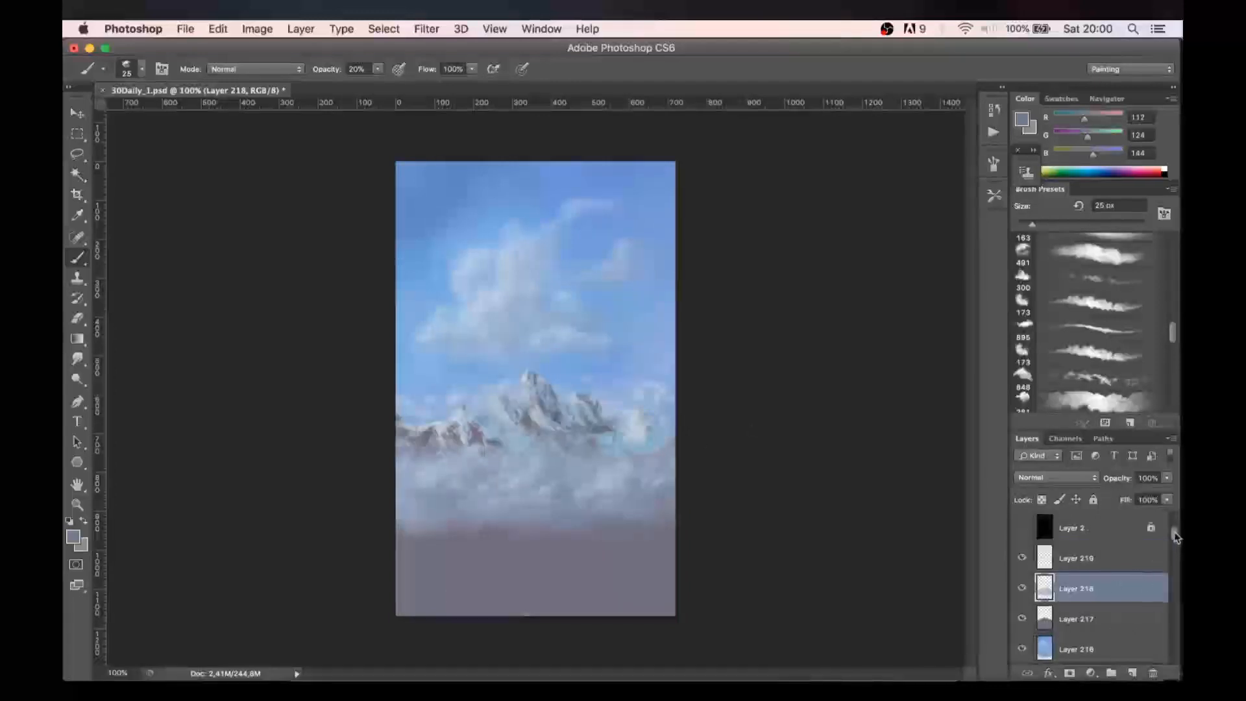
left_click(1144, 557)
key("super+e")
left_click(1071, 591)
left_click(1080, 568, "shift")
left_click(1078, 616)
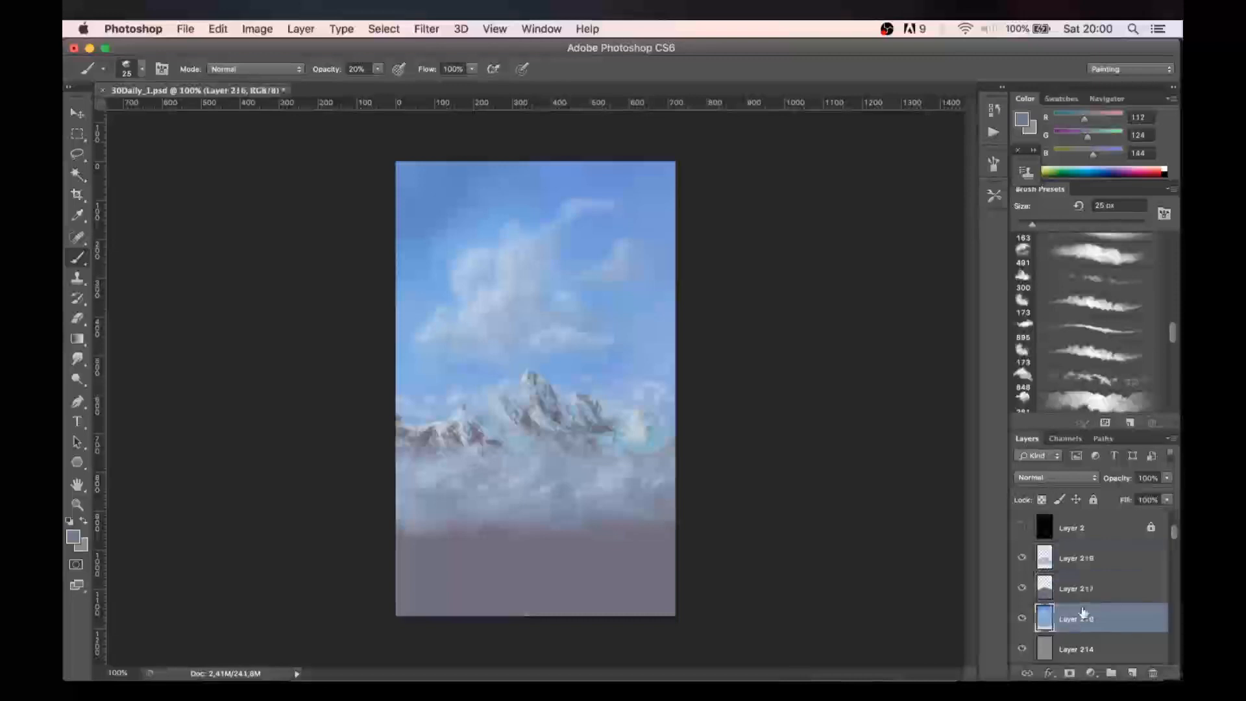
left_click(1074, 593)
left_click(1076, 558, "shift")
key("super+e")
left_click(1022, 559)
left_click(1022, 559)
- Add a new layer above the merged mountains and choose the 150 px textured brush preset, reduced to 40 px
left_click(1132, 673)
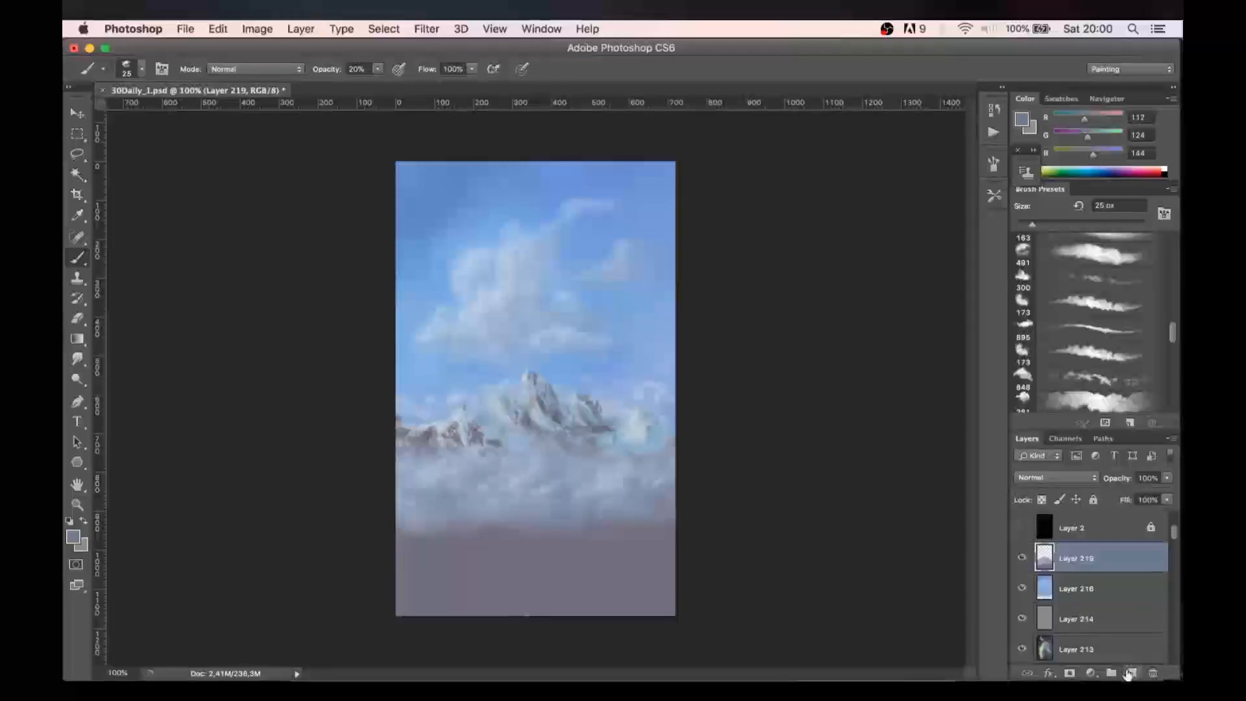
mouse_move(1172, 333)
left_mouse_down()
mouse_move(1177, 259)
mouse_move(1175, 379)
left_mouse_up()
left_click(1110, 279)
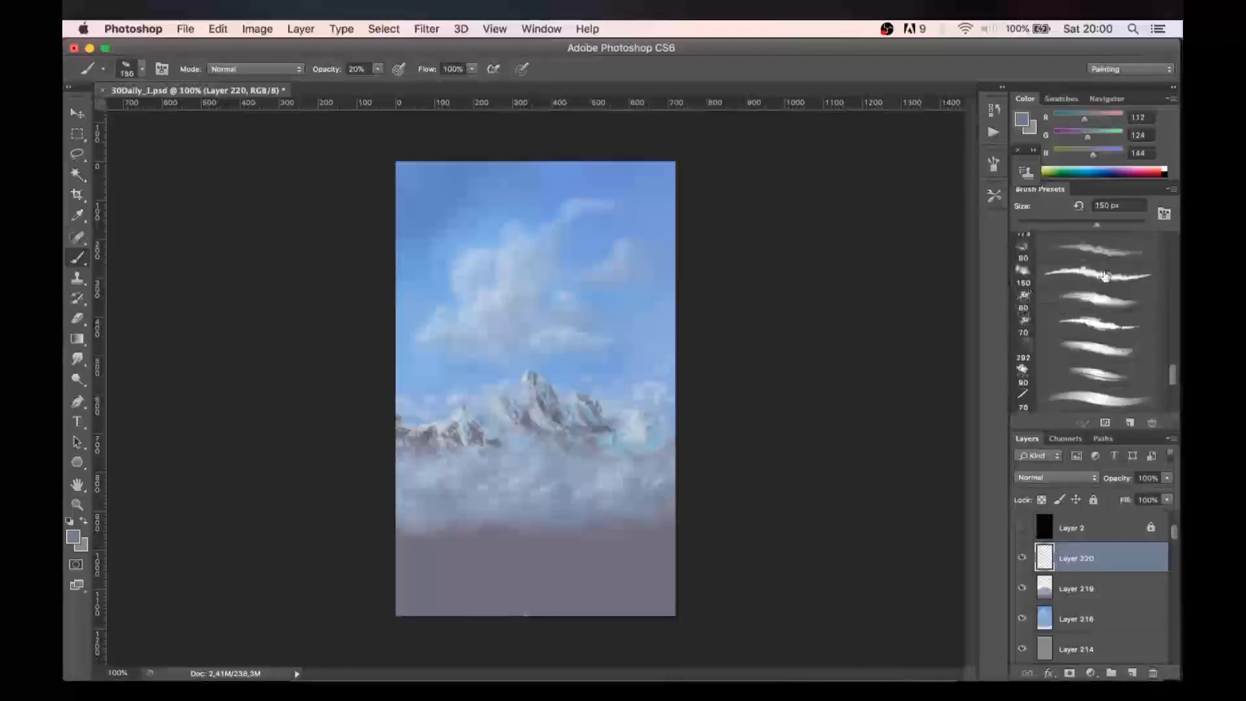
key("bracketleft")
key("bracketleft")
key("bracketleft")
key("bracketleft")
key("bracketleft")
key("bracketleft")
key("bracketleft")
key("bracketleft")
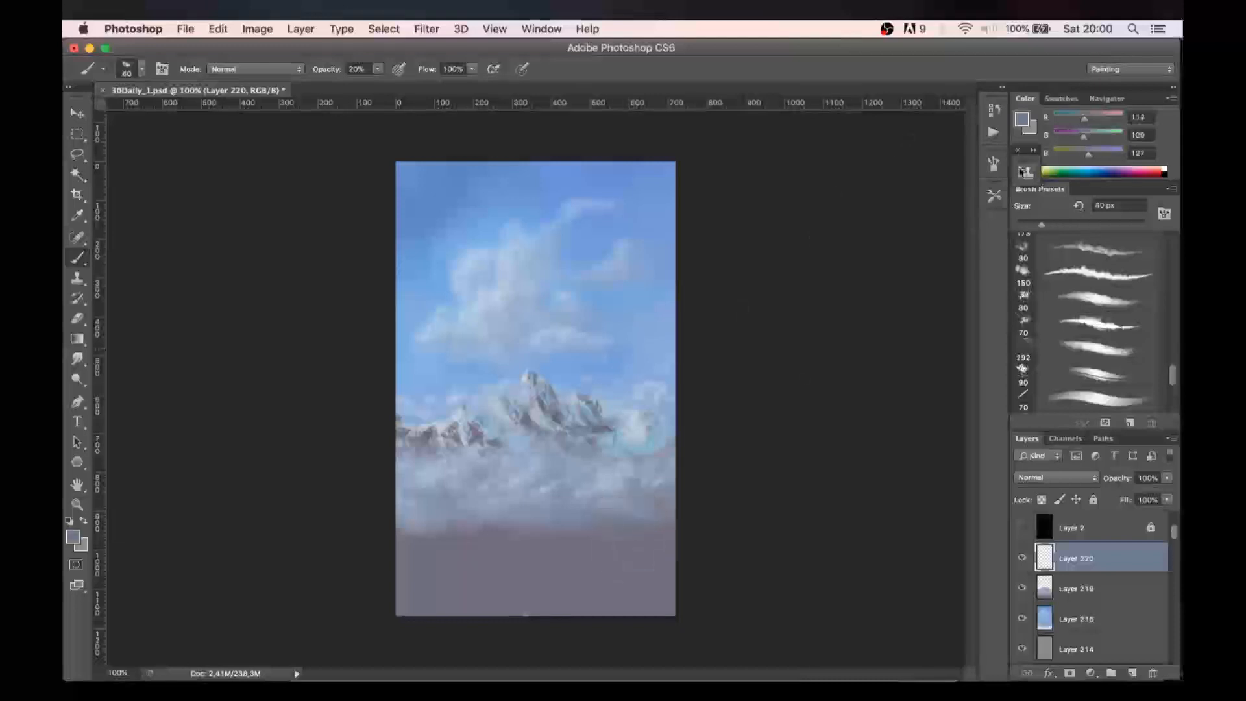
- Check the timer in Chrome, return to Photoshop and set the foreground colour to grey-green RGB 96, 115, 111
left_click(1022, 120)
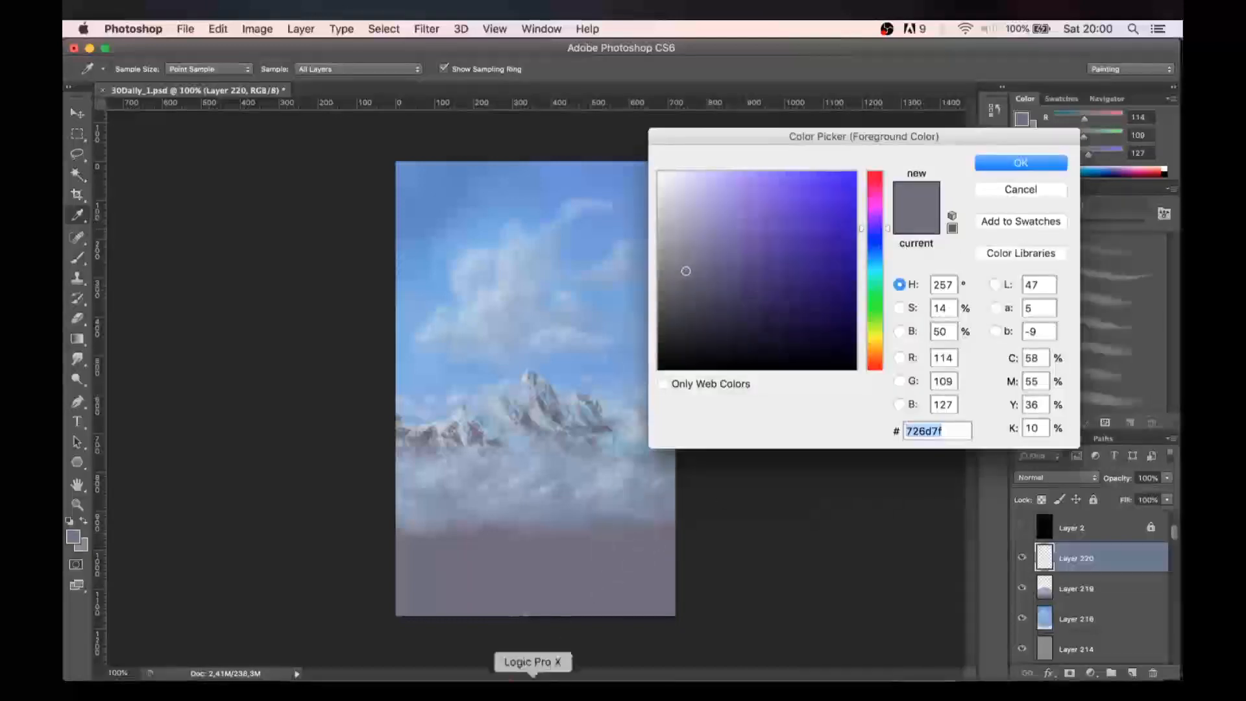
left_click(334, 678)
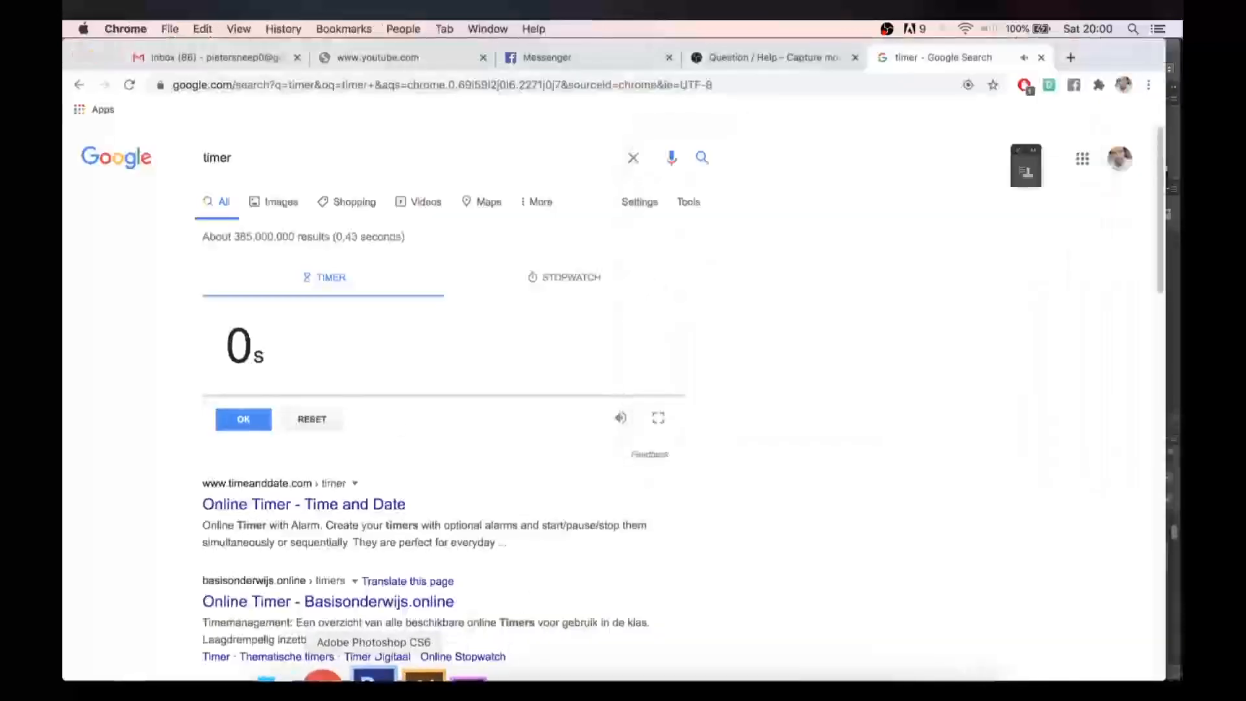
left_click(388, 678)
left_click_drag(881, 235, 884, 277)
left_click_drag(689, 296, 689, 278)
left_click(987, 166)
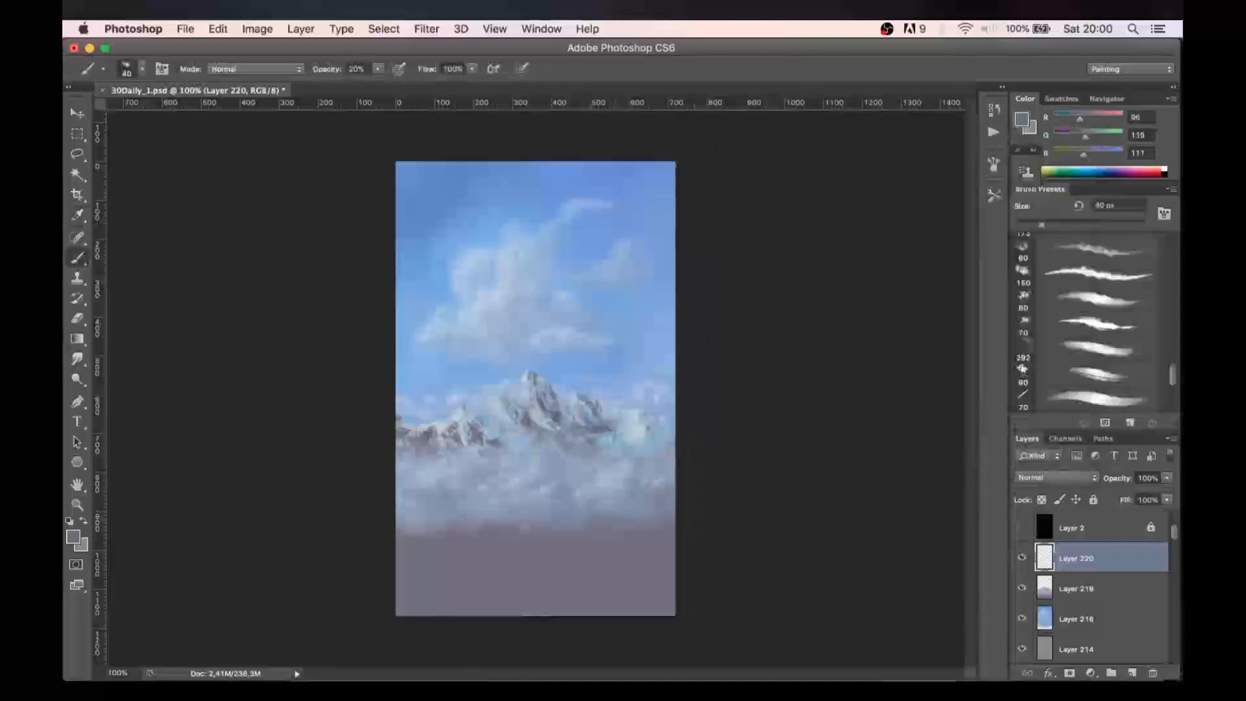
- Paint a row of tree silhouettes along the mist's lower edge with a 50 px brush at 80% opacity in RGB 69, 79, 77
key("8")
left_click_drag(643, 519, 644, 490)
key("super+z")
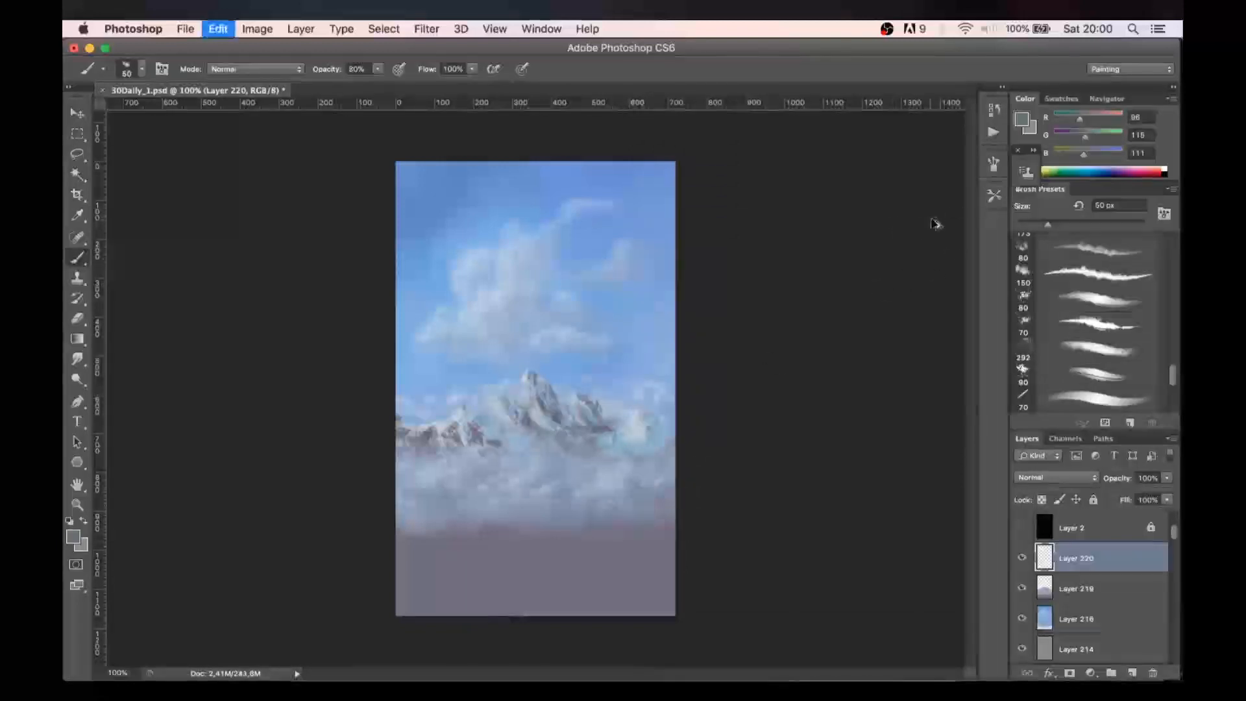
left_click(1022, 121)
left_click_drag(689, 305, 683, 308)
left_click(1021, 162)
mouse_move(673, 545)
left_mouse_down()
mouse_move(667, 493)
mouse_move(656, 535)
mouse_move(643, 514)
mouse_move(628, 533)
mouse_move(604, 514)
mouse_move(569, 536)
mouse_move(485, 541)
mouse_move(474, 534)
mouse_move(492, 514)
mouse_move(481, 534)
mouse_move(470, 502)
mouse_move(443, 511)
mouse_move(448, 525)
mouse_move(435, 505)
mouse_move(406, 525)
mouse_move(402, 489)
mouse_move(388, 525)
left_mouse_up()
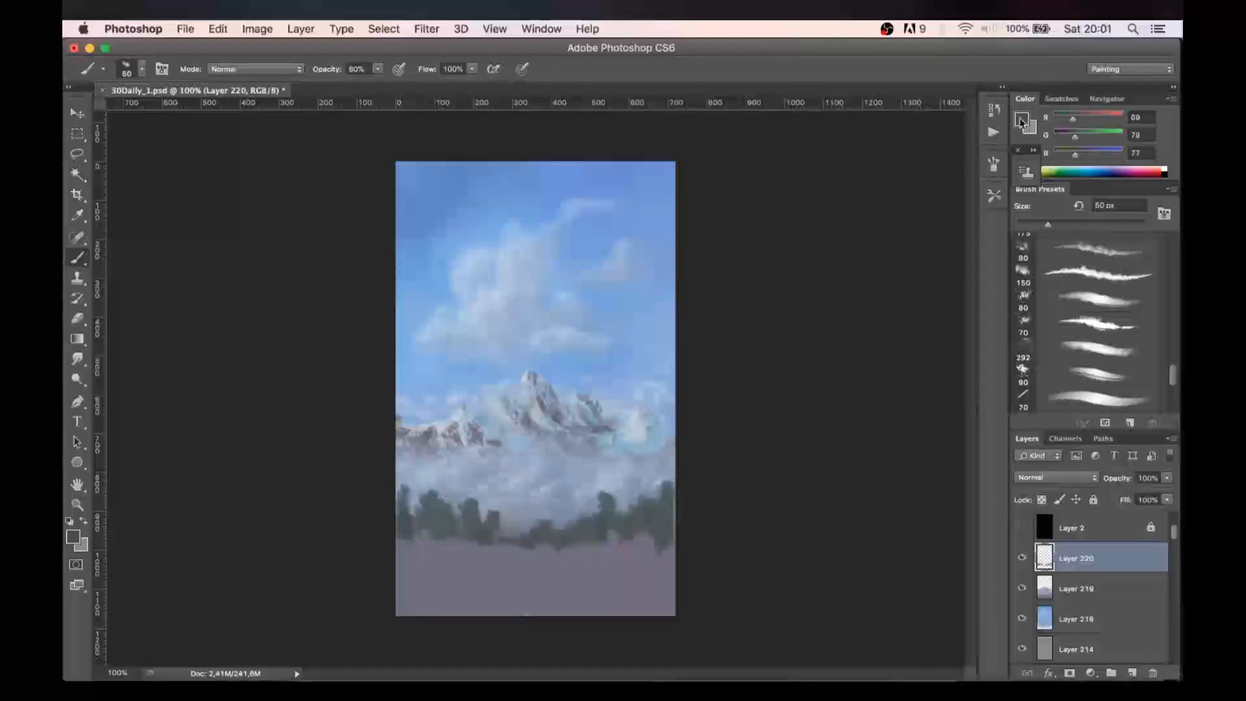
- Darken the colour to RGB 57, 63, 62 and shade the trees and the ground at their base, lowering the brush opacity to 20%
left_click(1022, 120)
left_click(678, 316)
left_click_drag(678, 316, 678, 320)
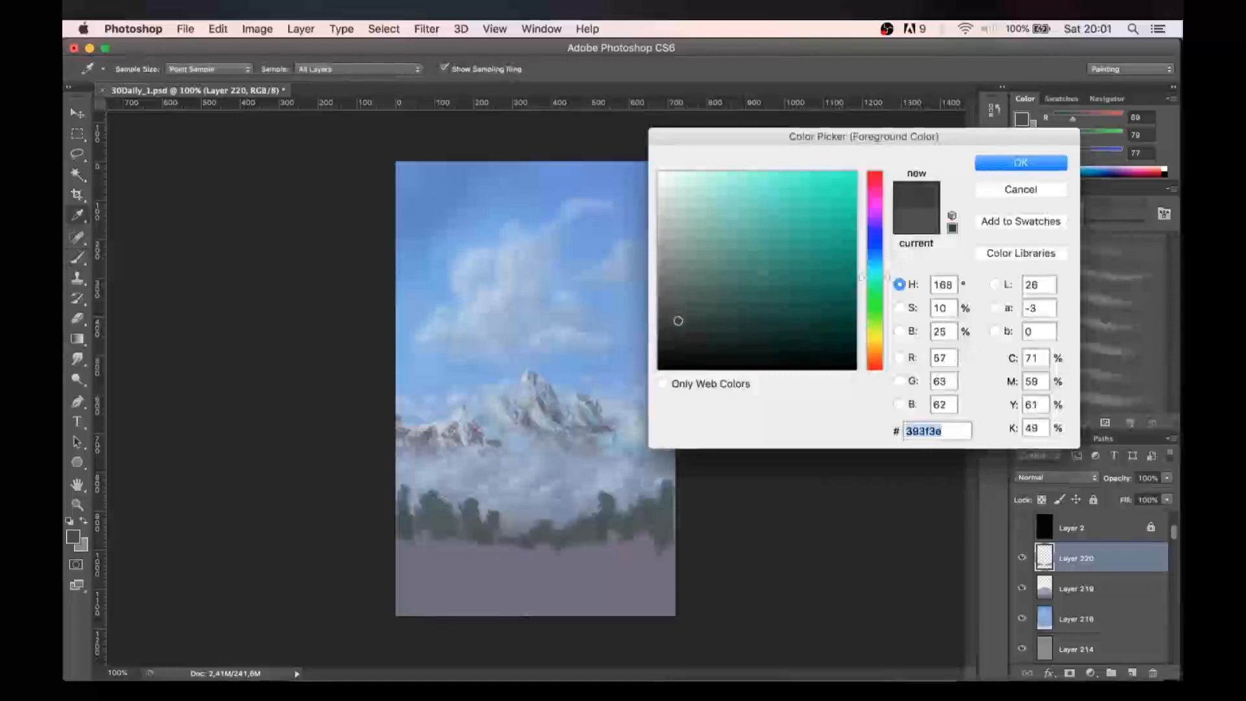
left_click(1004, 164)
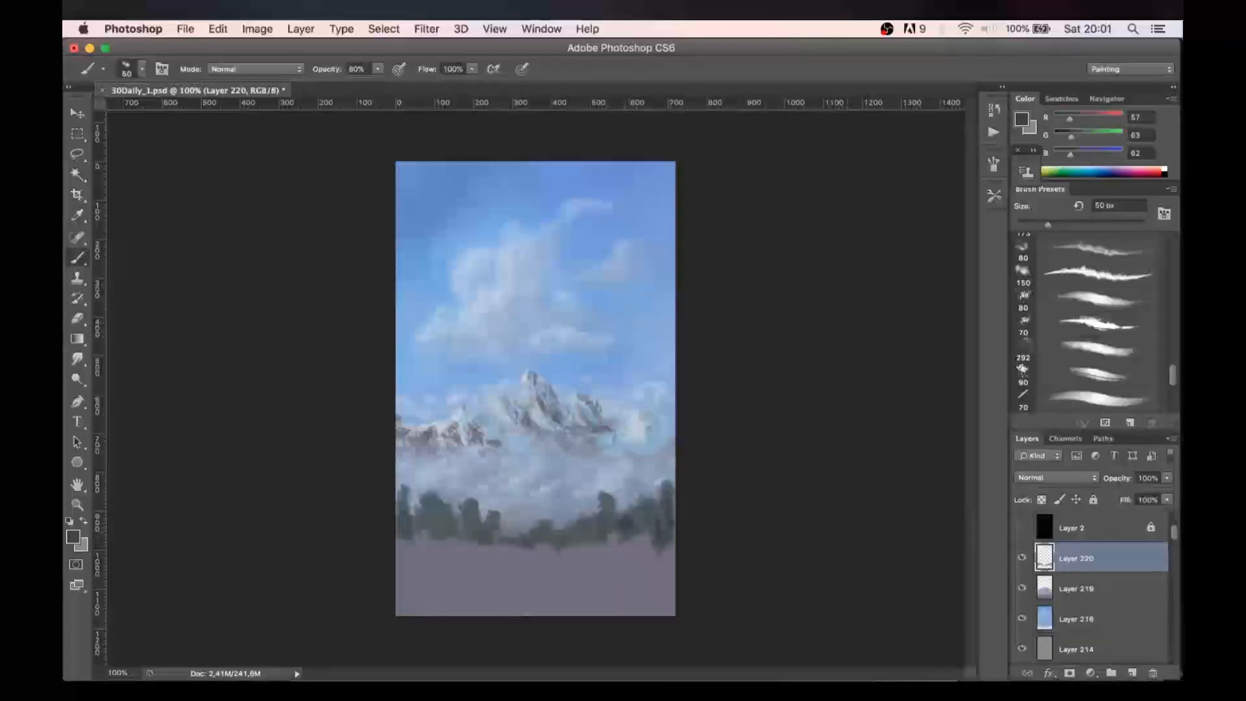
left_click_drag(589, 533, 516, 546)
mouse_move(464, 519)
left_mouse_down()
mouse_move(465, 536)
mouse_move(420, 540)
mouse_move(397, 513)
mouse_move(429, 537)
mouse_move(544, 548)
left_mouse_up()
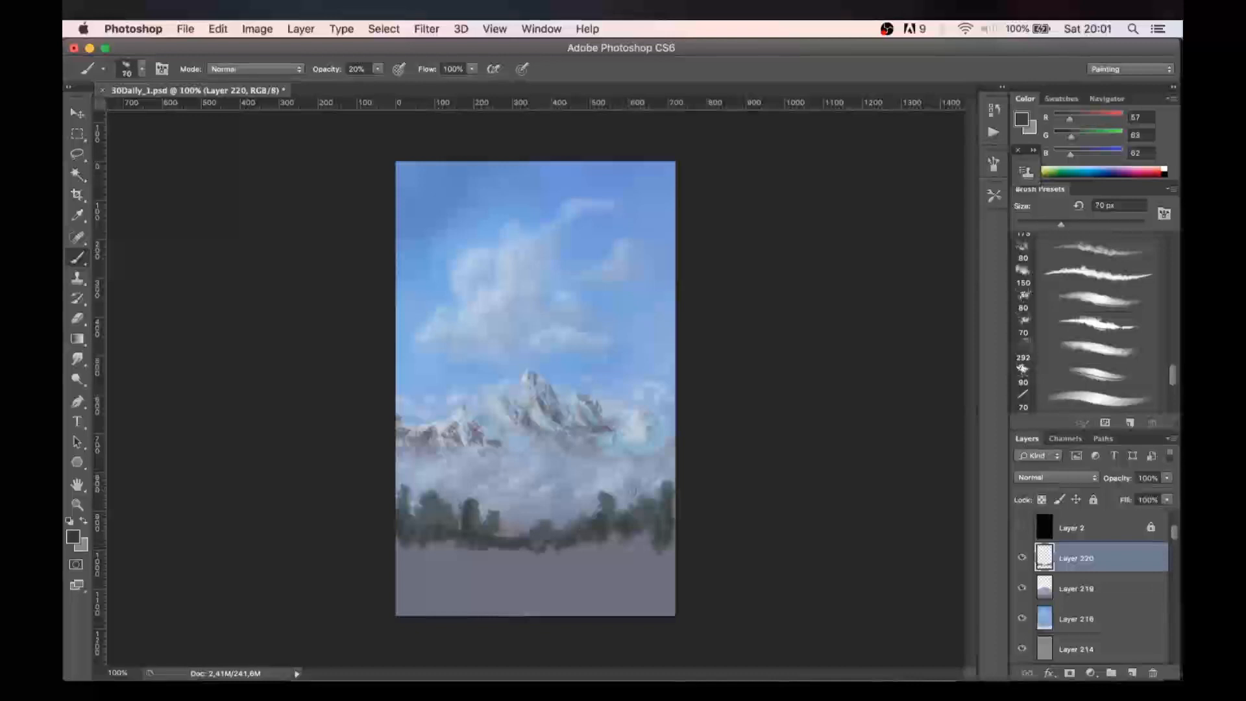
key("[")
left_click_drag(573, 550, 649, 541)
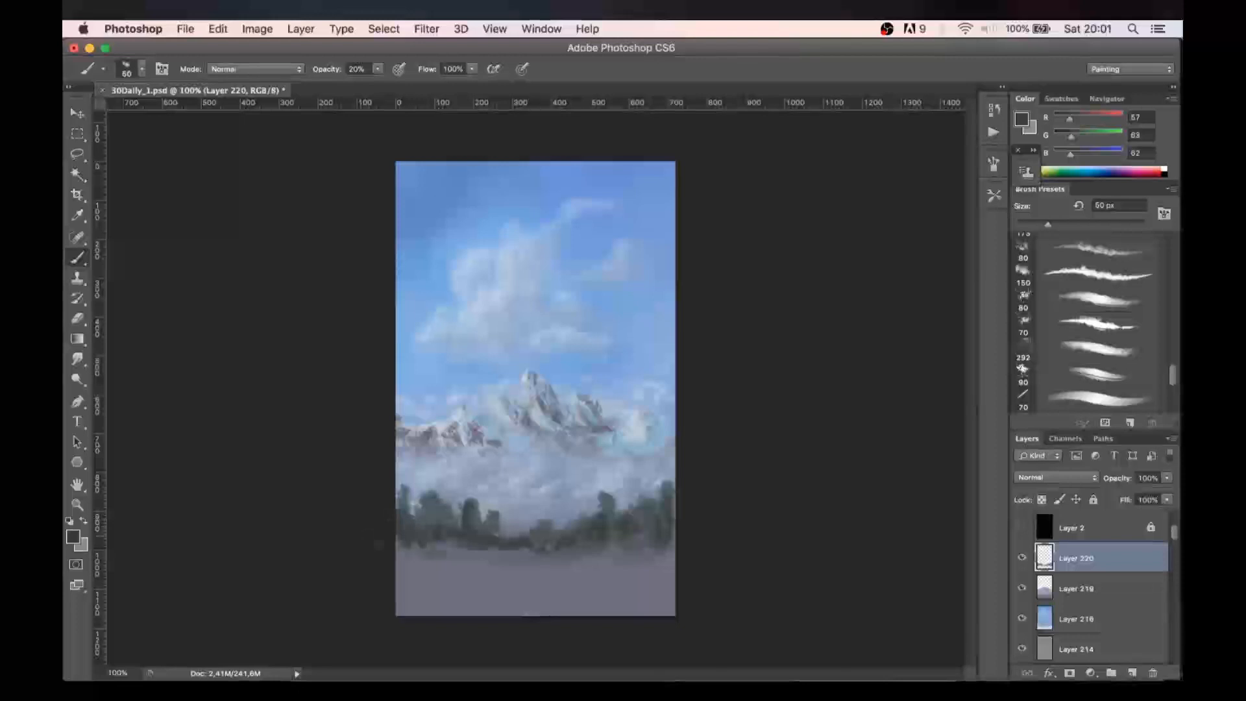
- Extend the dark ground below the tree line with a 60 px brush at 60% opacity, sampling grey RGB 87, 97, 100
mouse_move(404, 545)
left_mouse_down()
mouse_move(488, 551)
mouse_move(475, 554)
left_mouse_up()
key("[")
key("[")
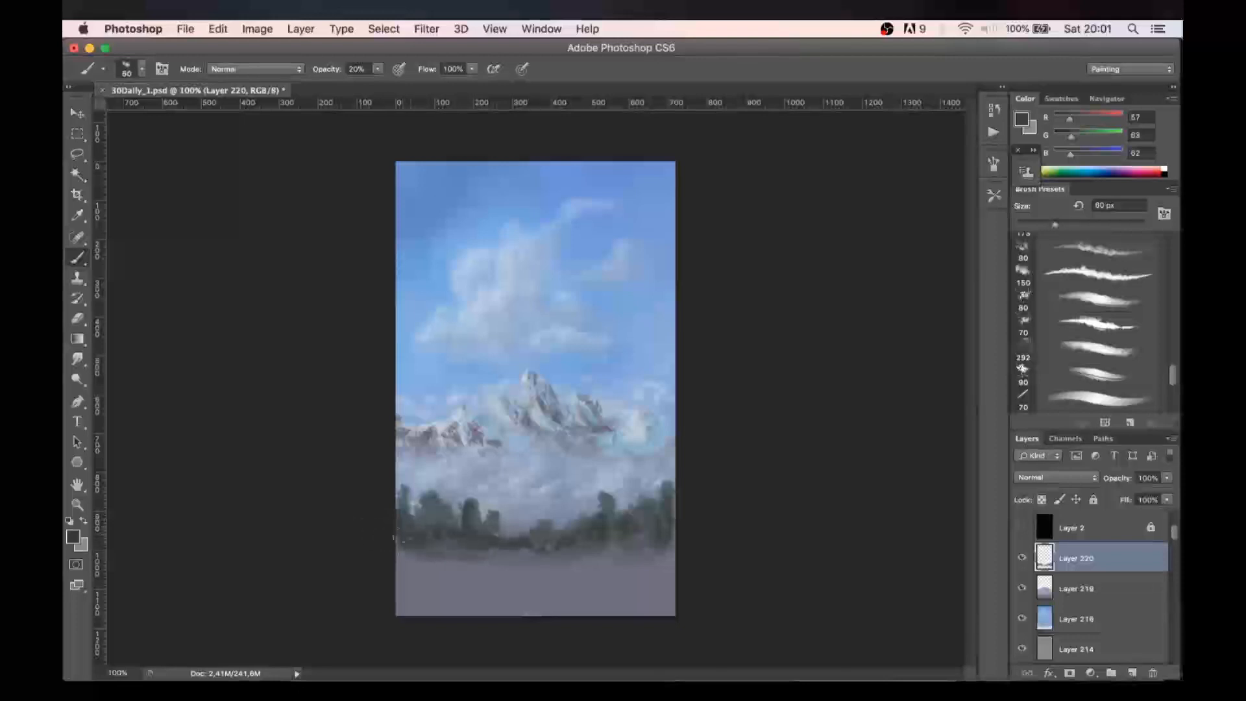
key("6")
mouse_move(398, 564)
left_mouse_down()
mouse_move(447, 548)
mouse_move(475, 562)
mouse_move(501, 554)
mouse_move(485, 548)
mouse_move(573, 554)
mouse_move(683, 531)
mouse_move(603, 544)
mouse_move(676, 548)
mouse_move(613, 499)
left_mouse_up()
left_click(612, 498, "alt")
left_click_drag(487, 555, 632, 538)
left_click_drag(368, 562, 444, 575)
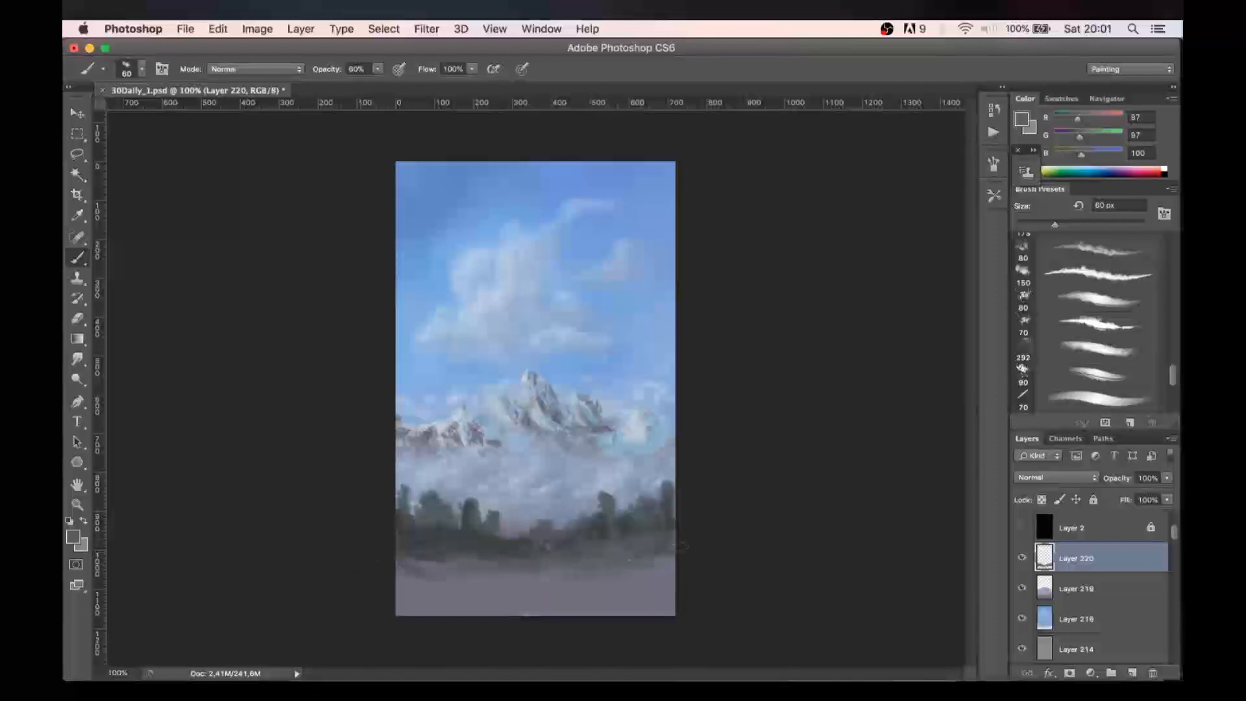
- Sample the dark tree colour RGB 57, 63, 62 and paint thin spiky treetops on the left with the brush reduced to 7 px
left_click(459, 519, "alt")
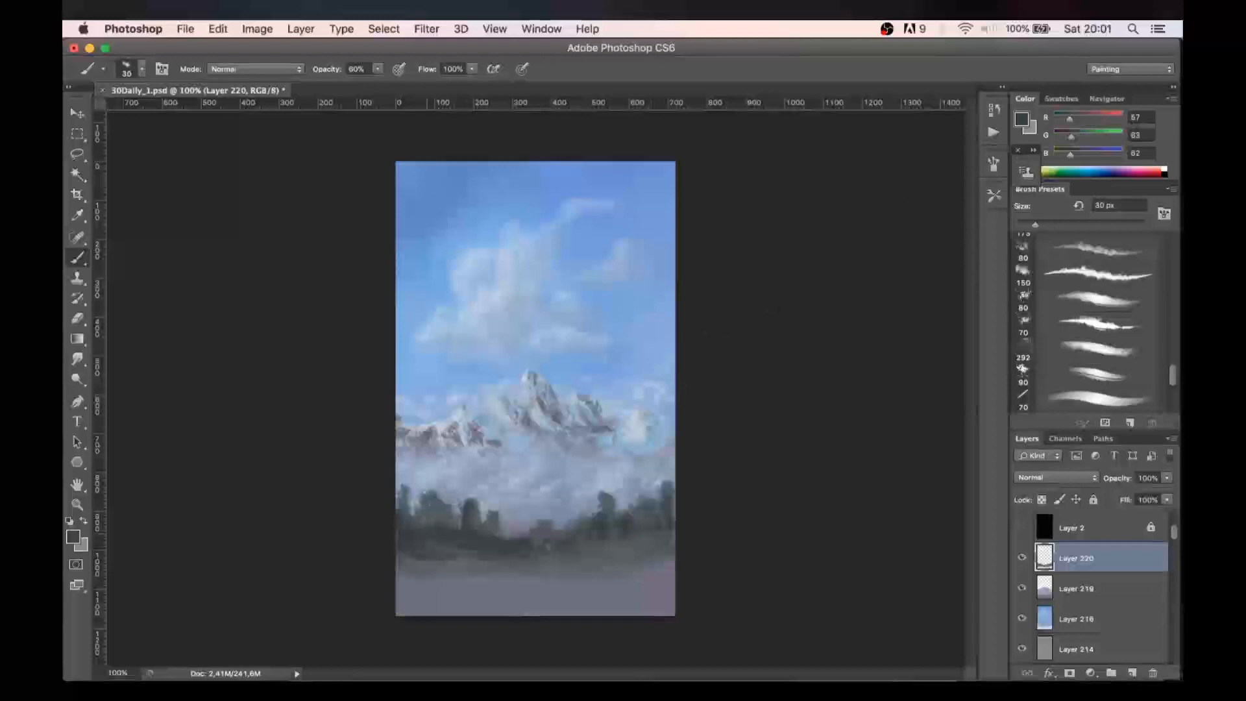
key("bracketleft")
left_click_drag(510, 533, 526, 531)
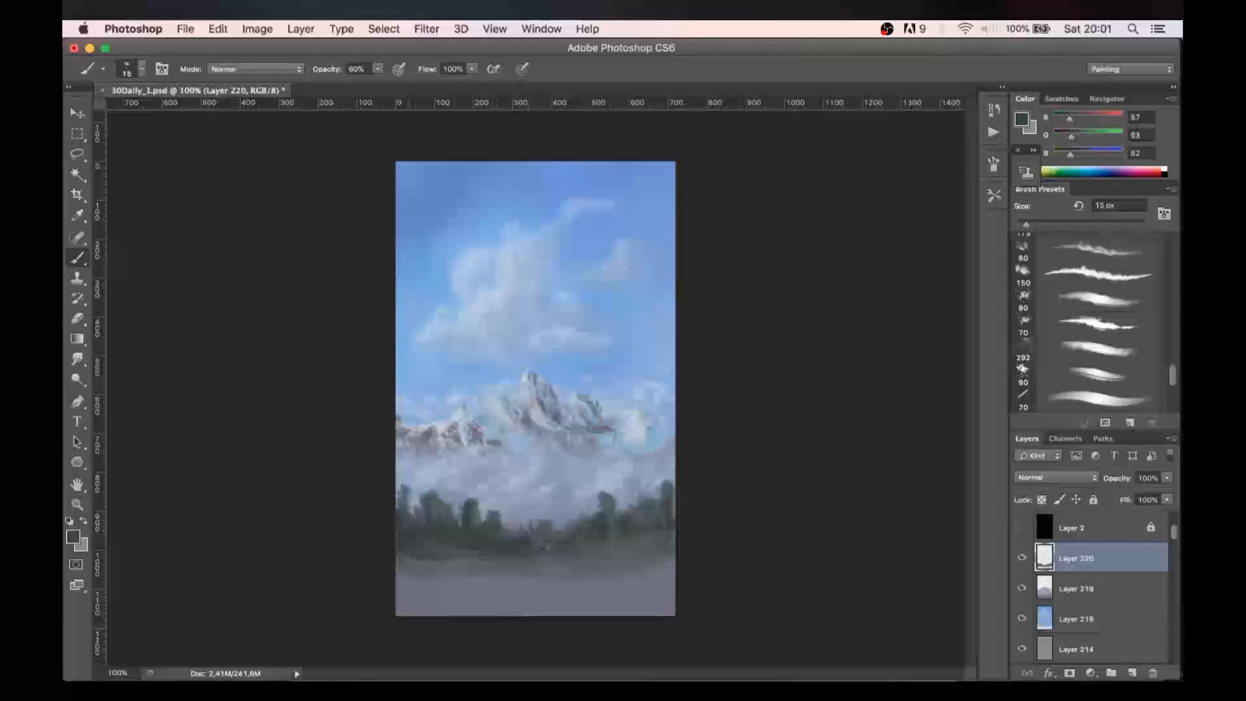
key("bracketleft")
key("bracketleft")
key("bracketleft")
key("bracketleft")
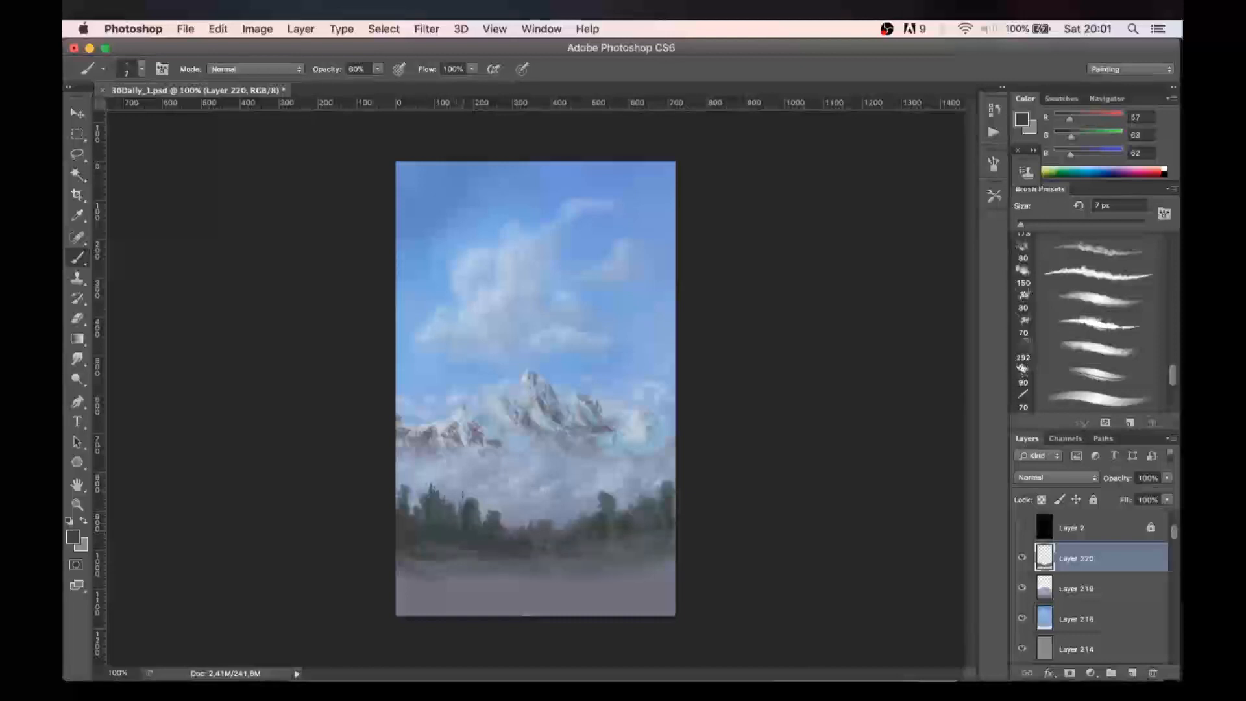
left_click_drag(420, 489, 420, 516)
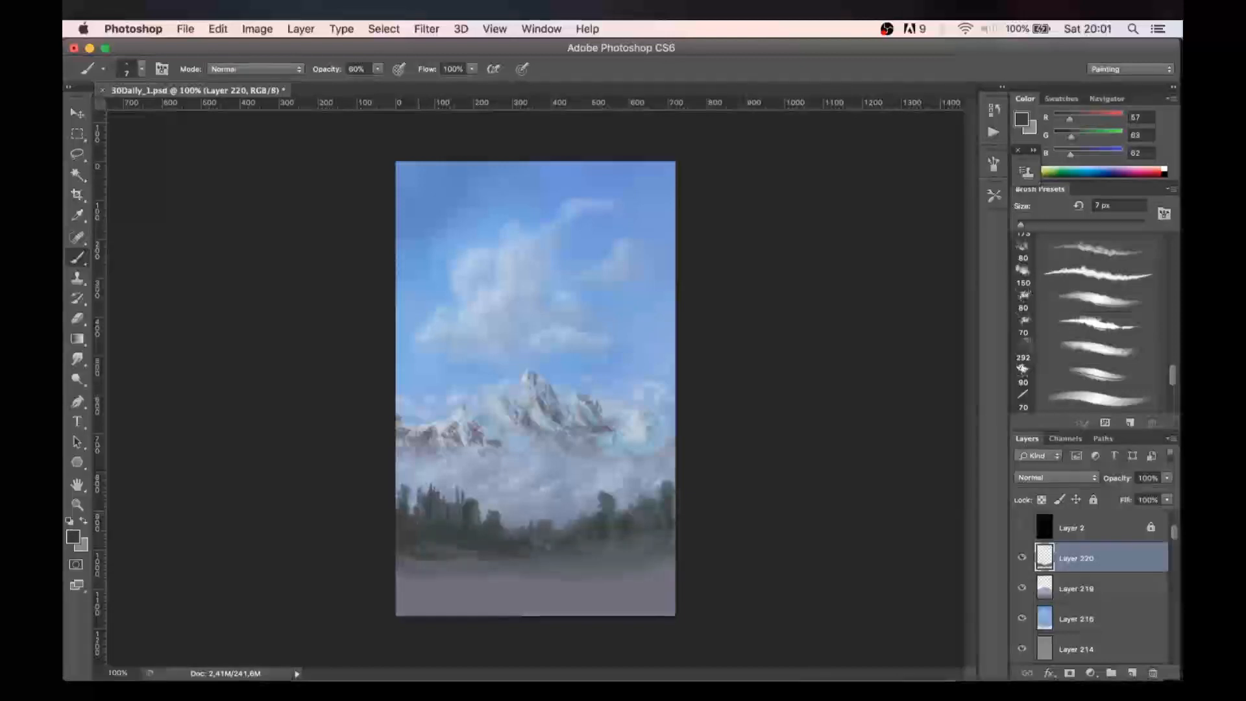
mouse_move(417, 458)
left_mouse_down()
mouse_move(410, 516)
mouse_move(481, 524)
mouse_move(474, 500)
left_mouse_up()
- Add more pointed treetops descending from the left group towards the centre with a 10 px brush
key("bracketright")
left_click_drag(472, 486, 469, 498)
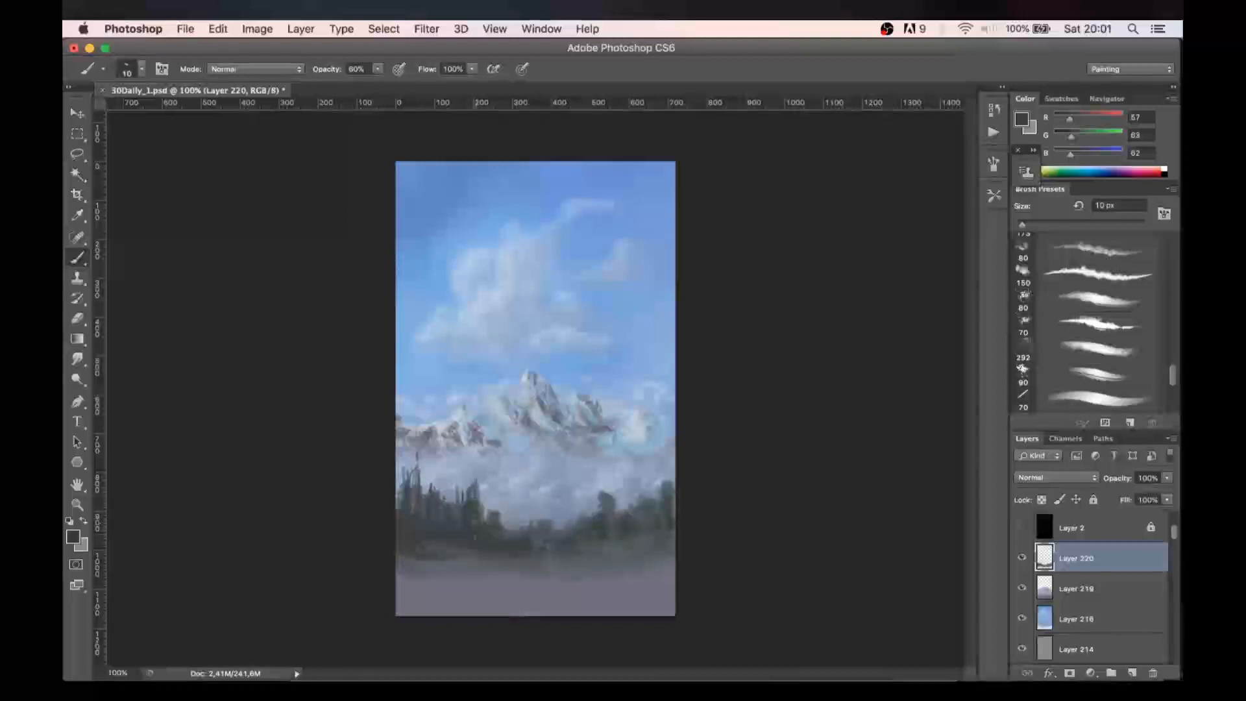
left_click_drag(501, 506, 499, 525)
left_click_drag(506, 511, 505, 533)
- Block in dark sloping ground in the foreground with a 70 px brush, sweeping in from both sides
key("bracketright")
mouse_move(625, 538)
left_mouse_down()
mouse_move(591, 557)
mouse_move(676, 543)
mouse_move(635, 587)
mouse_move(571, 597)
left_mouse_up()
mouse_move(519, 596)
left_mouse_down()
mouse_move(399, 578)
mouse_move(515, 605)
mouse_move(402, 601)
mouse_move(511, 611)
left_mouse_up()
mouse_move(416, 586)
left_mouse_down()
mouse_move(545, 609)
mouse_move(422, 603)
mouse_move(539, 611)
left_mouse_up()
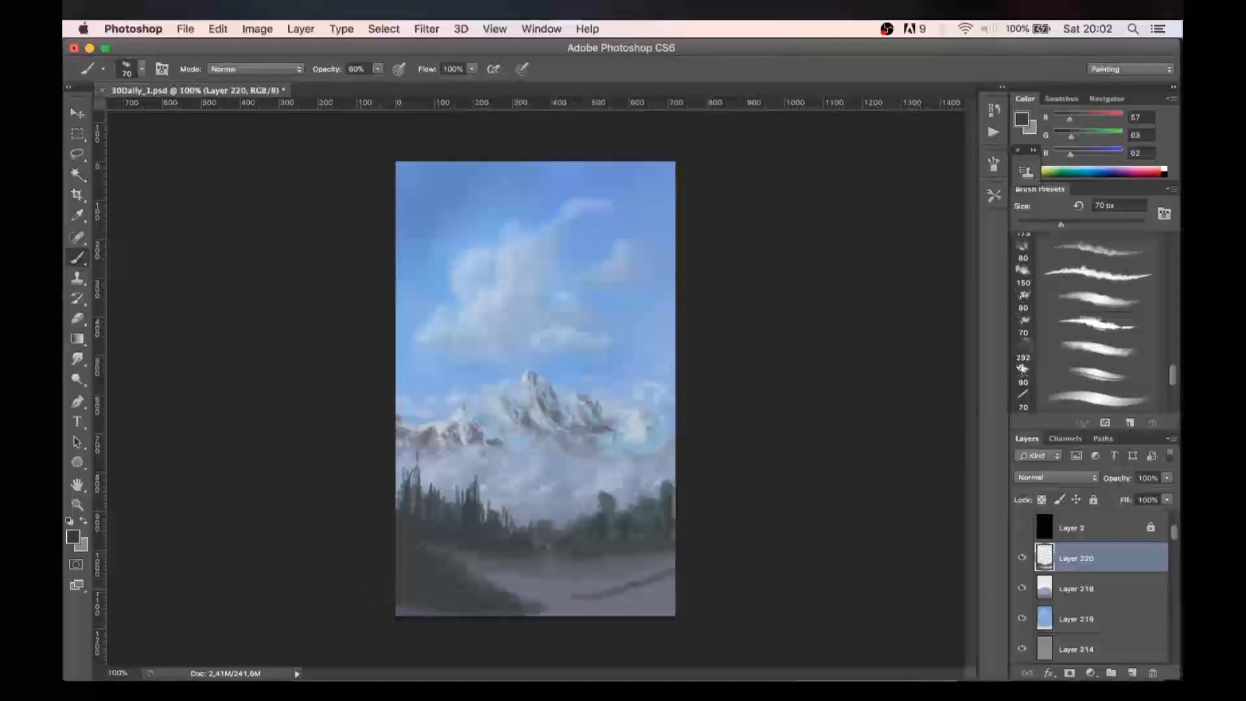
- Set the foreground colour to RGB 41, 46, 45 and darken the left slope and the canvas's lower edge
left_click(1023, 120)
left_click_drag(676, 321, 680, 334)
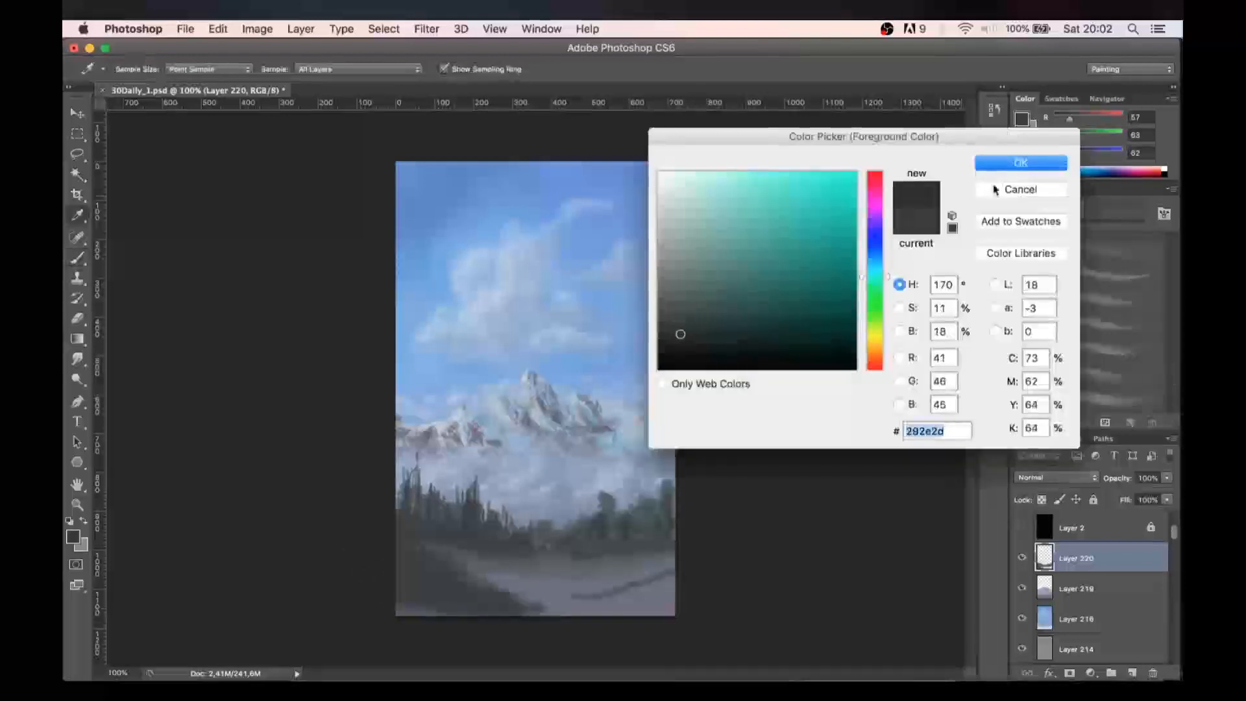
left_click(1020, 163)
left_click_drag(418, 560, 440, 567)
left_click_drag(399, 607, 629, 612)
left_click_drag(393, 613, 672, 601)
left_click_drag(596, 607, 674, 607)
left_click_drag(529, 612, 622, 611)
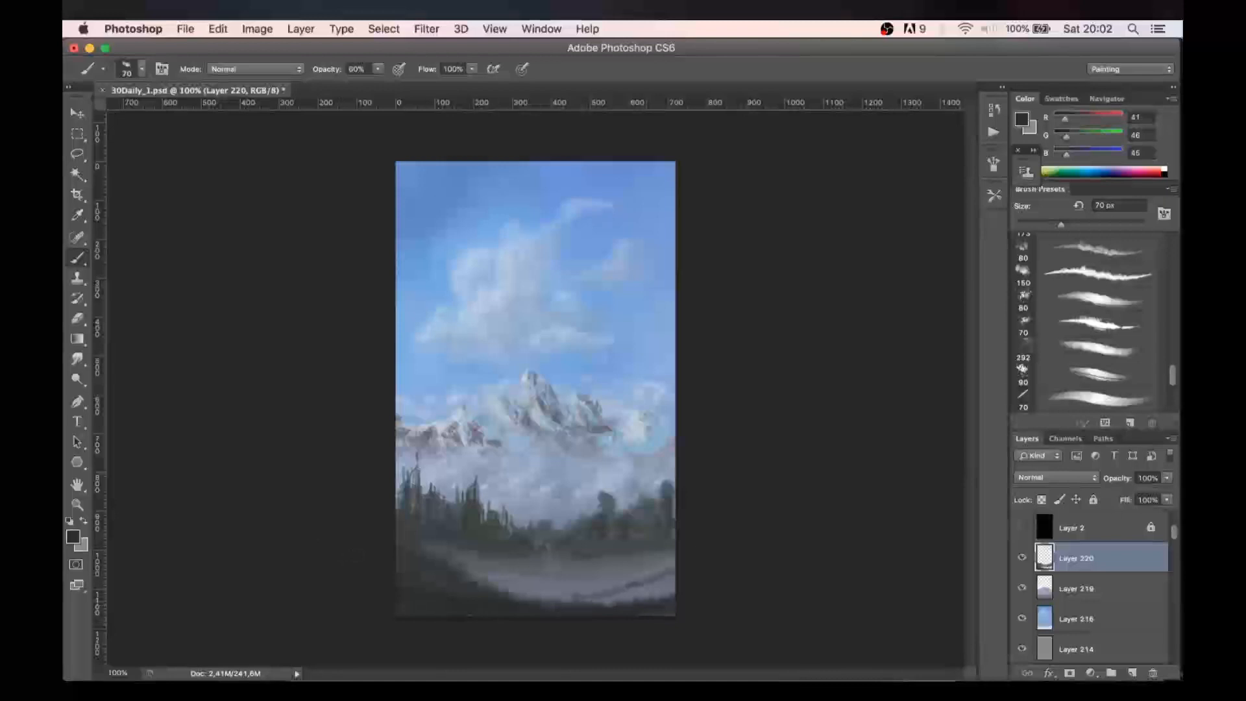
- Sample grey RGB 87, 95, 99 near the tree line's base and reduce the brush to 25 px for close-up work at 200%
left_click(607, 555, "alt")
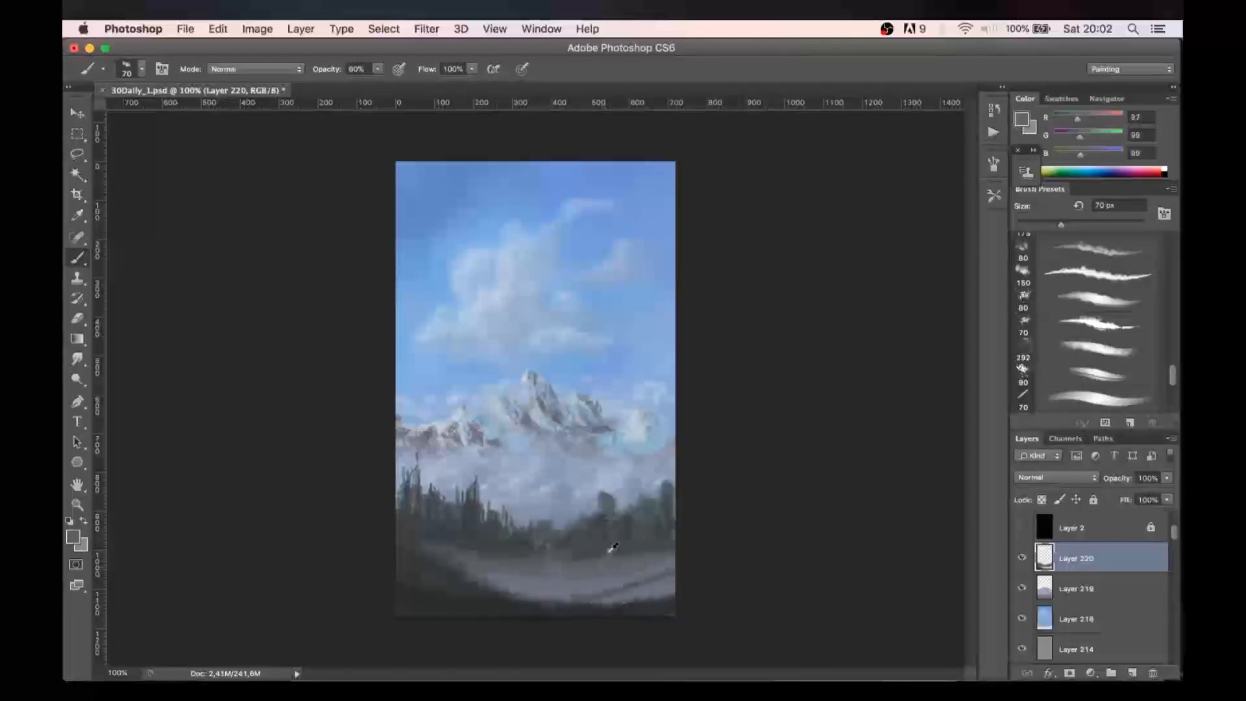
key("super+plus")
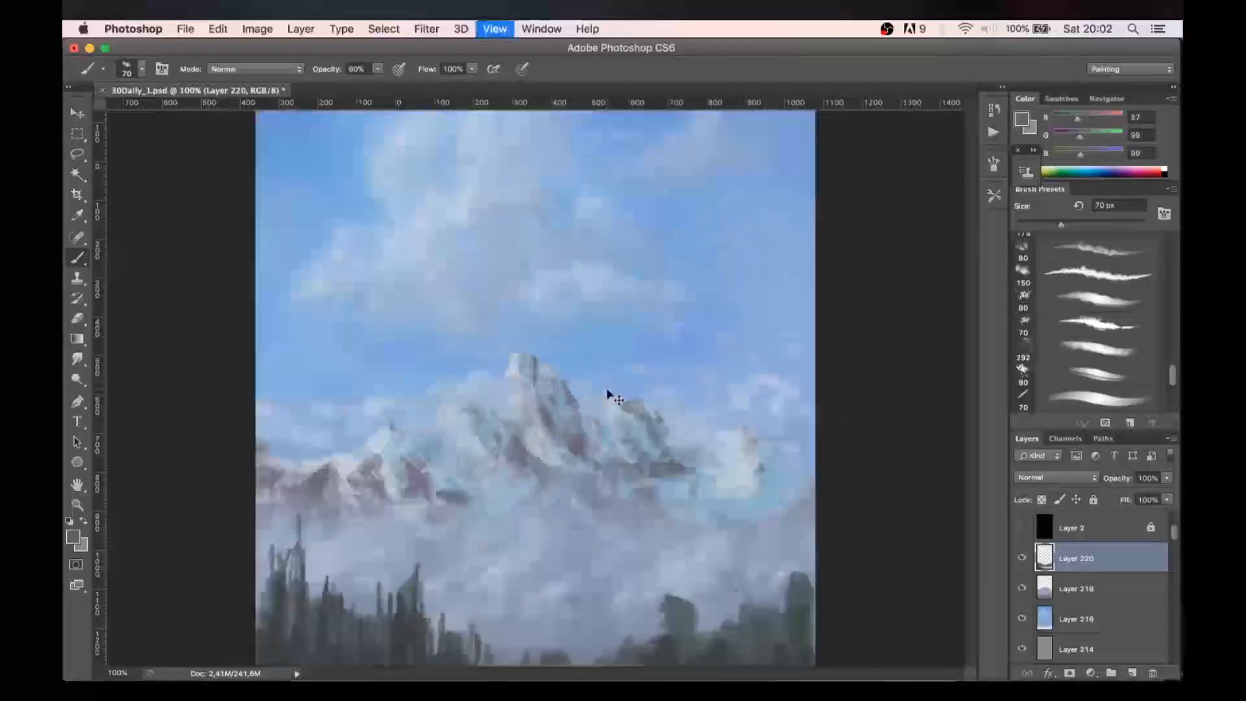
scroll(493, 448, "down", 5)
scroll(493, 448, "down", 2)
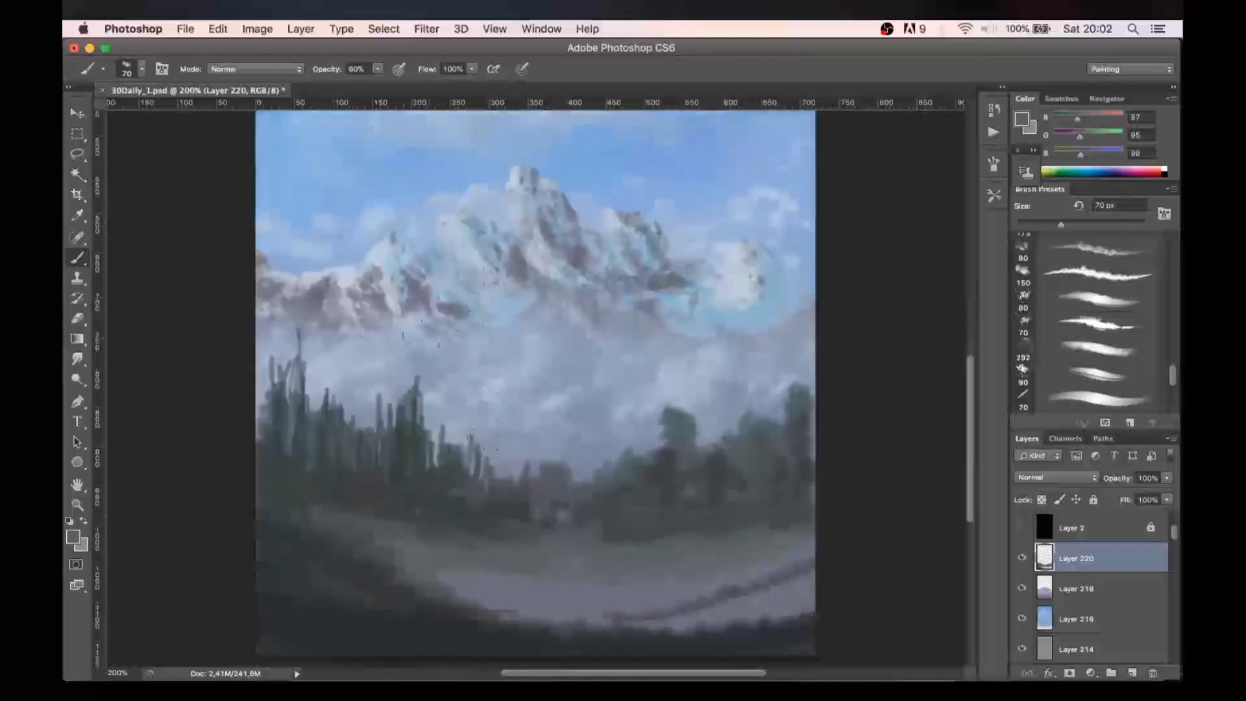
key("bracketleft")
key("bracketleft")
key("bracketleft")
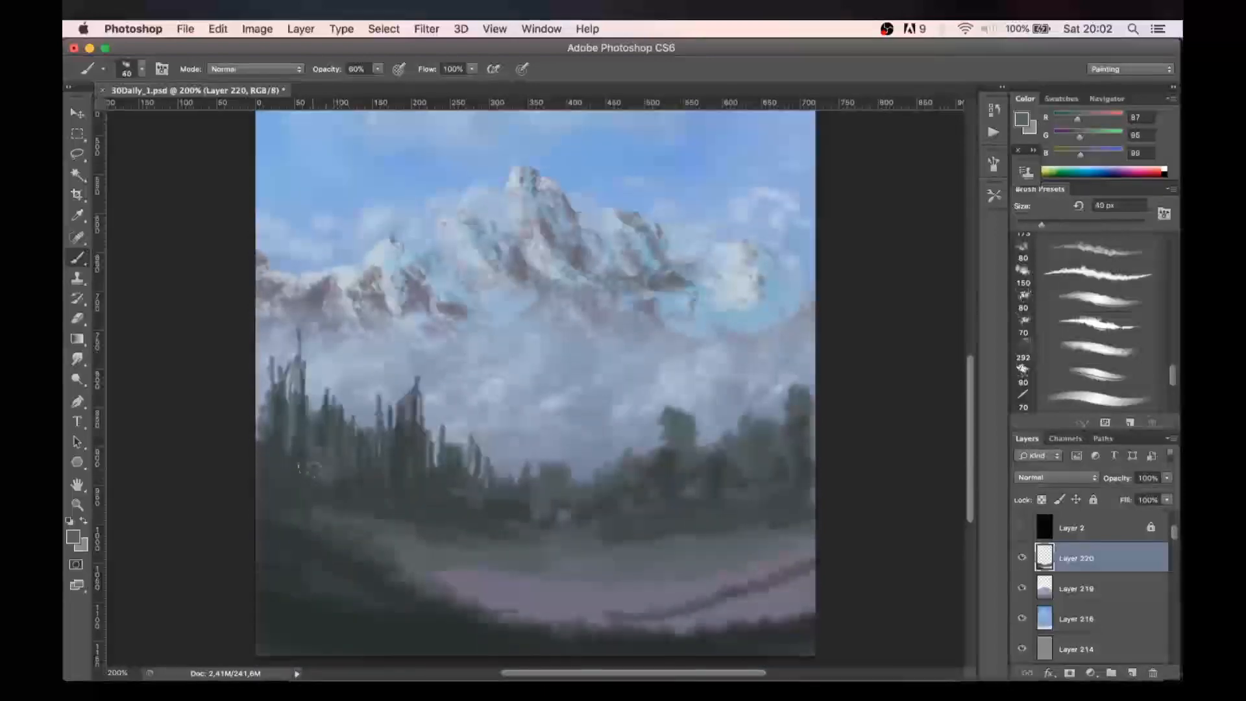
key("bracketleft")
key("bracketright")
key("bracketright")
key("bracketright")
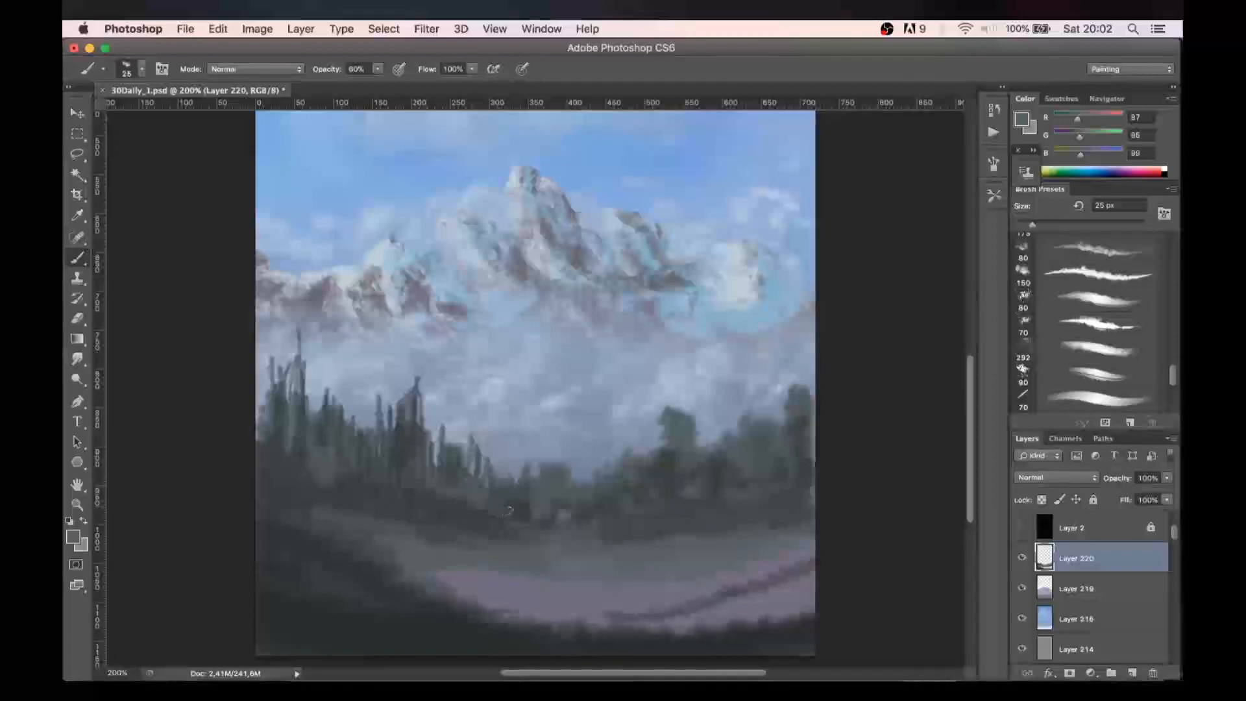
- Reduce the brush to 4 px and set the foreground colour to a muted green, RGB 113, 131, 102
key("bracketleft")
key("bracketleft")
key("bracketleft")
key("bracketleft")
left_click(1022, 122)
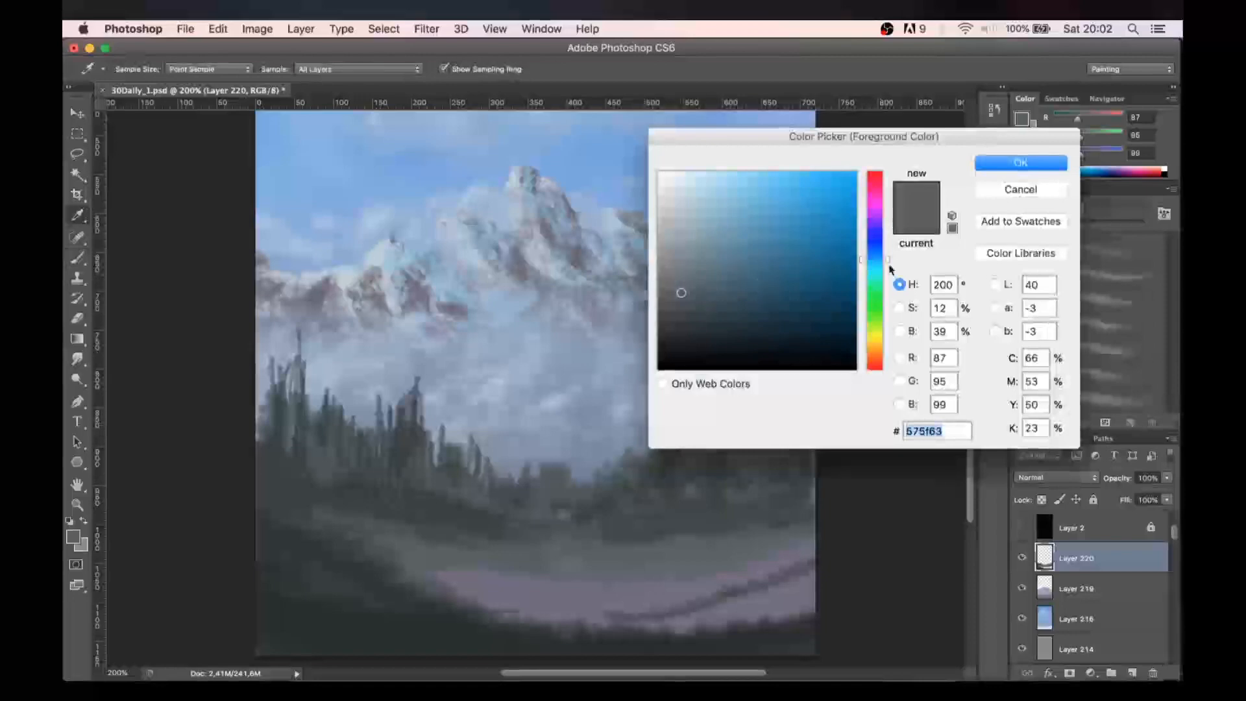
left_click_drag(884, 261, 883, 267)
left_click_drag(683, 277, 702, 268)
left_click_drag(886, 267, 887, 321)
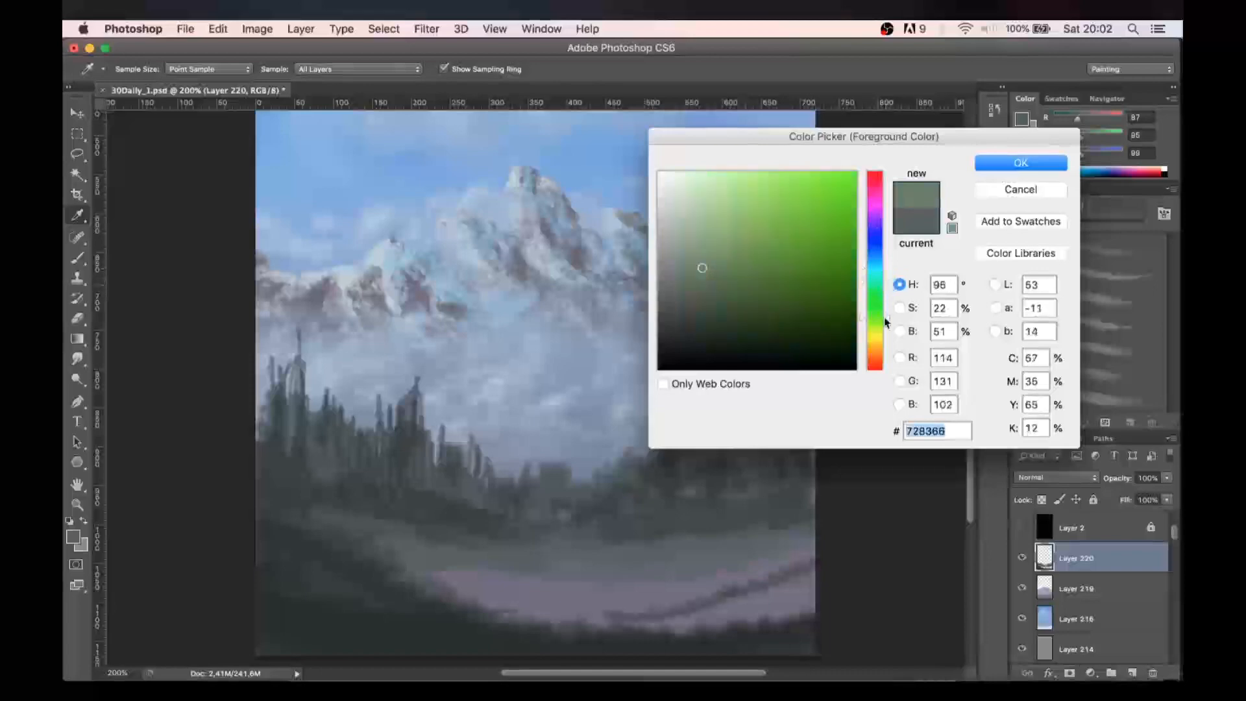
left_click(1014, 165)
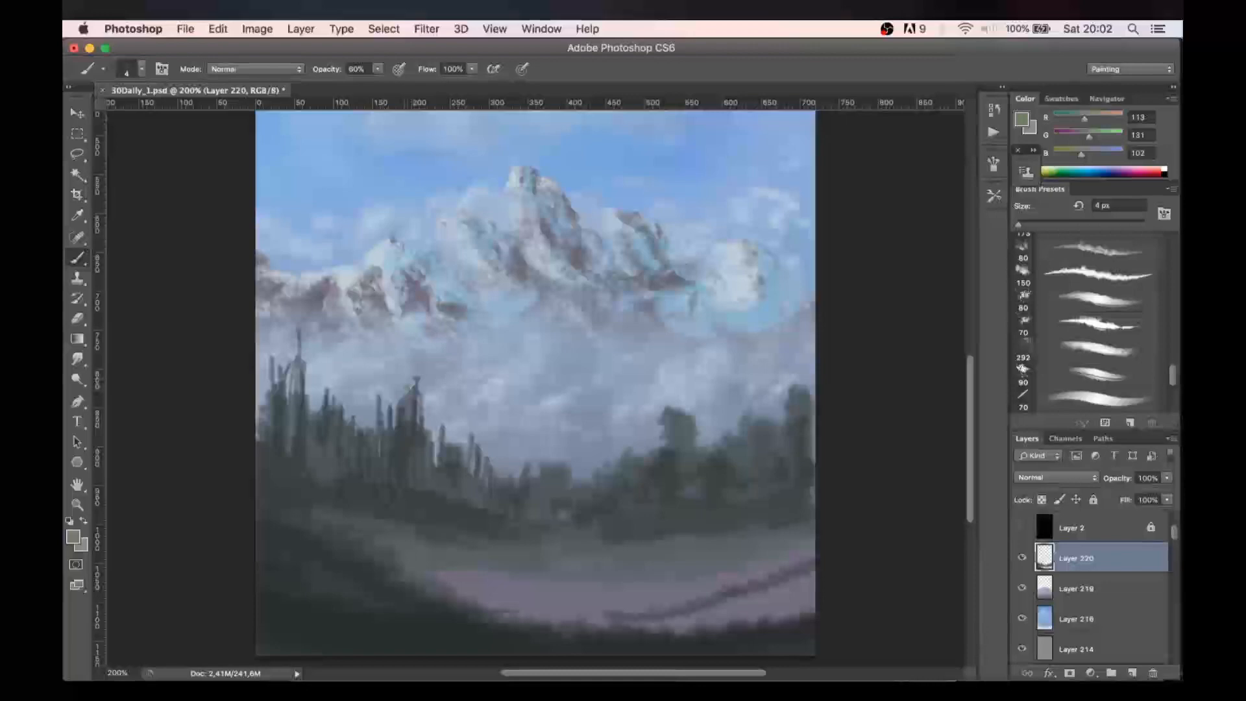
left_click(1129, 331)
left_click(1133, 374)
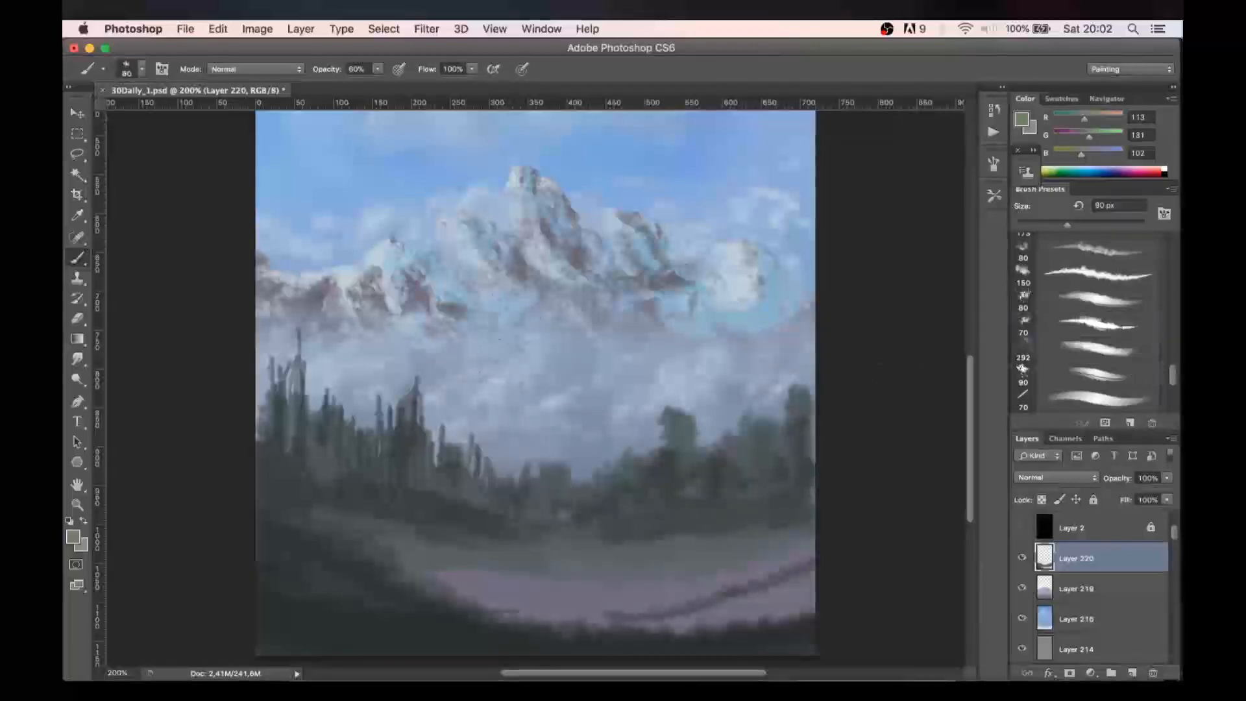
left_click_drag(503, 357, 587, 360)
key("super+z")
- Choose a thin, rough-edged brush preset and paint a light green conifer over the tallest tree in the left group's middle
left_click_drag(1172, 375, 1172, 383)
scroll(1130, 367, "down", 10)
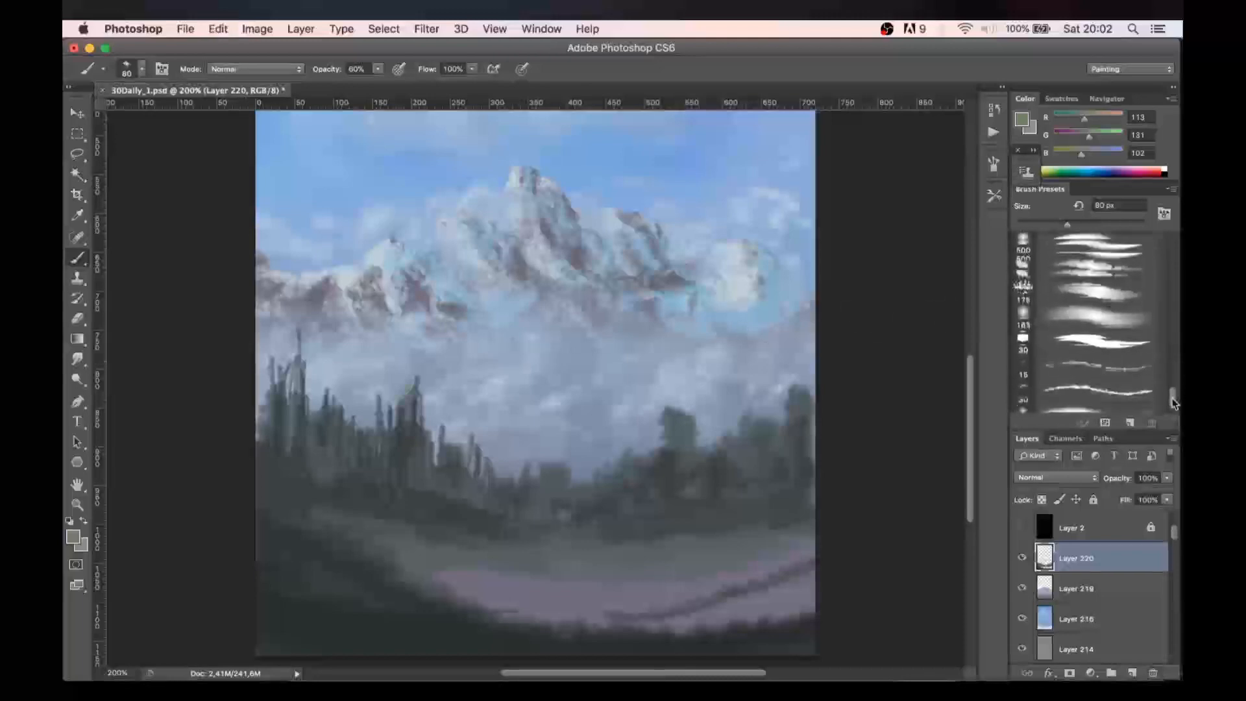
left_click(1103, 375)
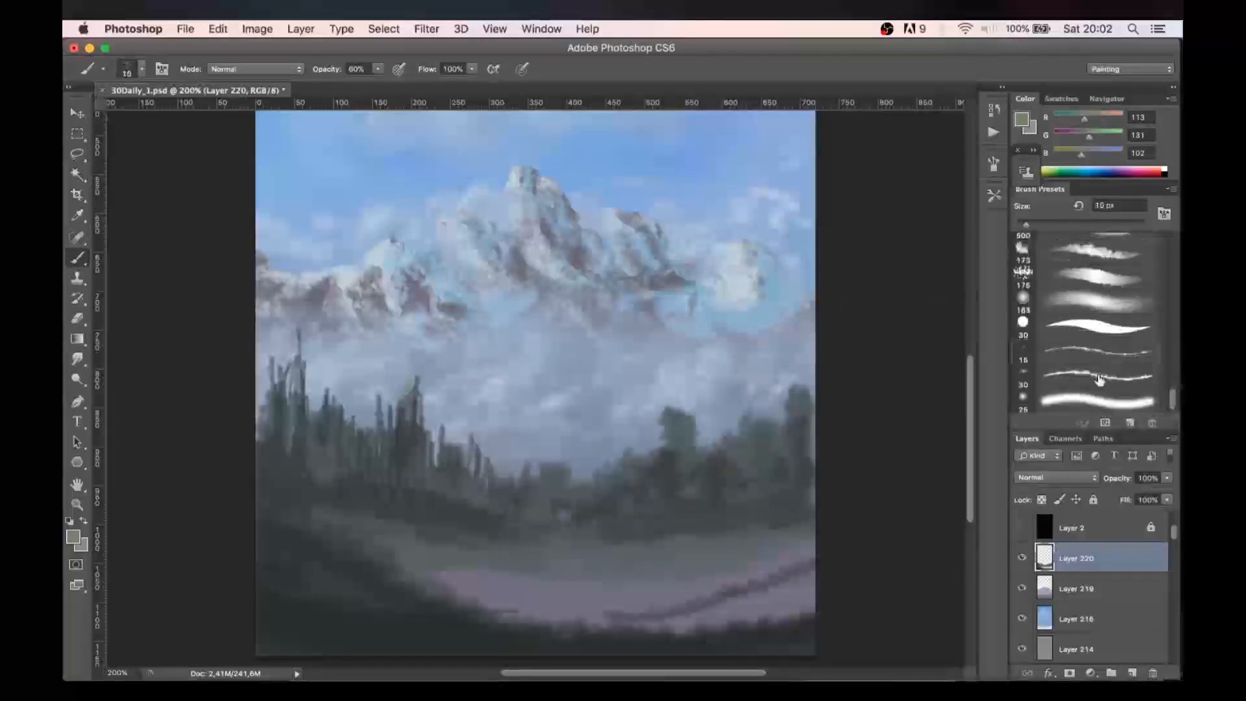
key("bracketleft")
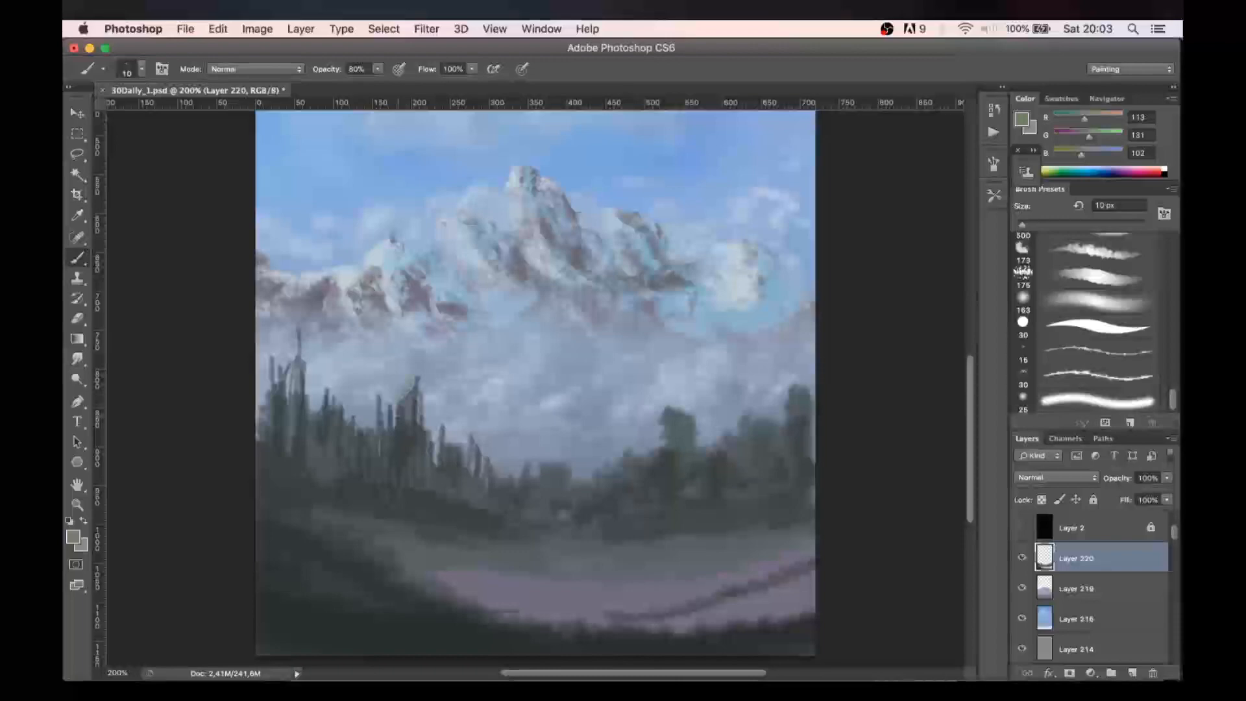
key("bracketright")
scroll(536, 383, "up", 1)
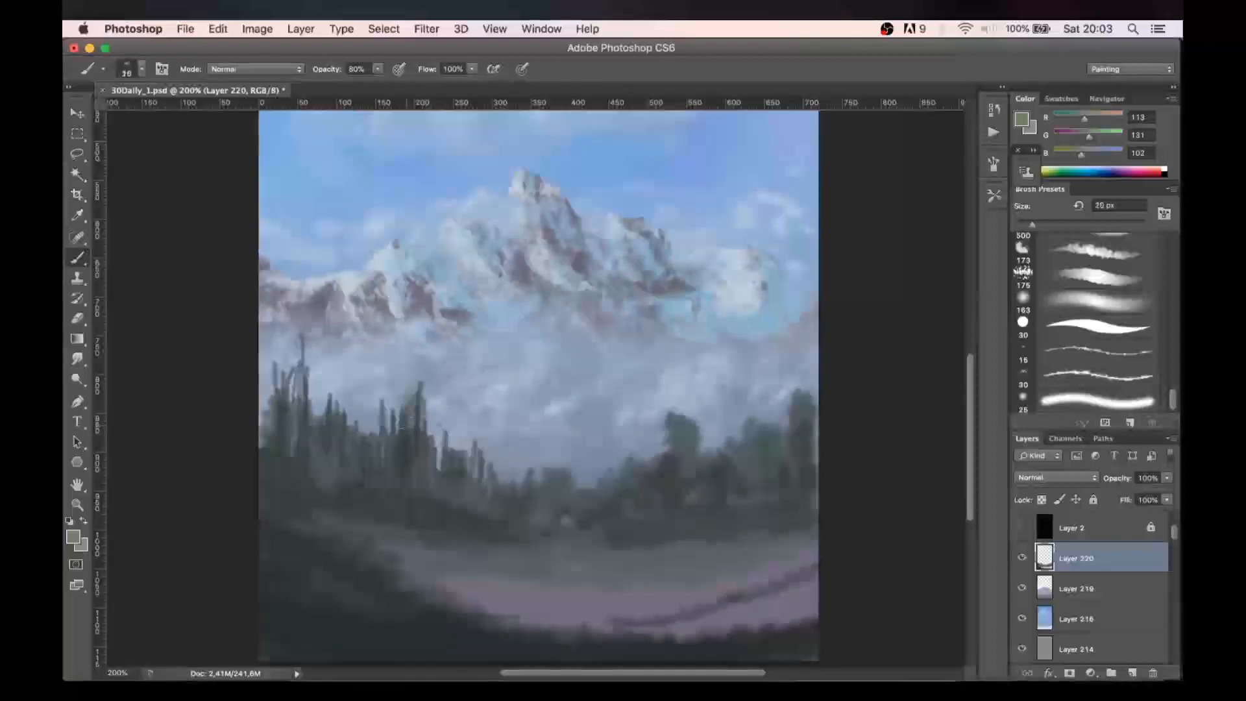
left_click_drag(401, 454, 396, 475)
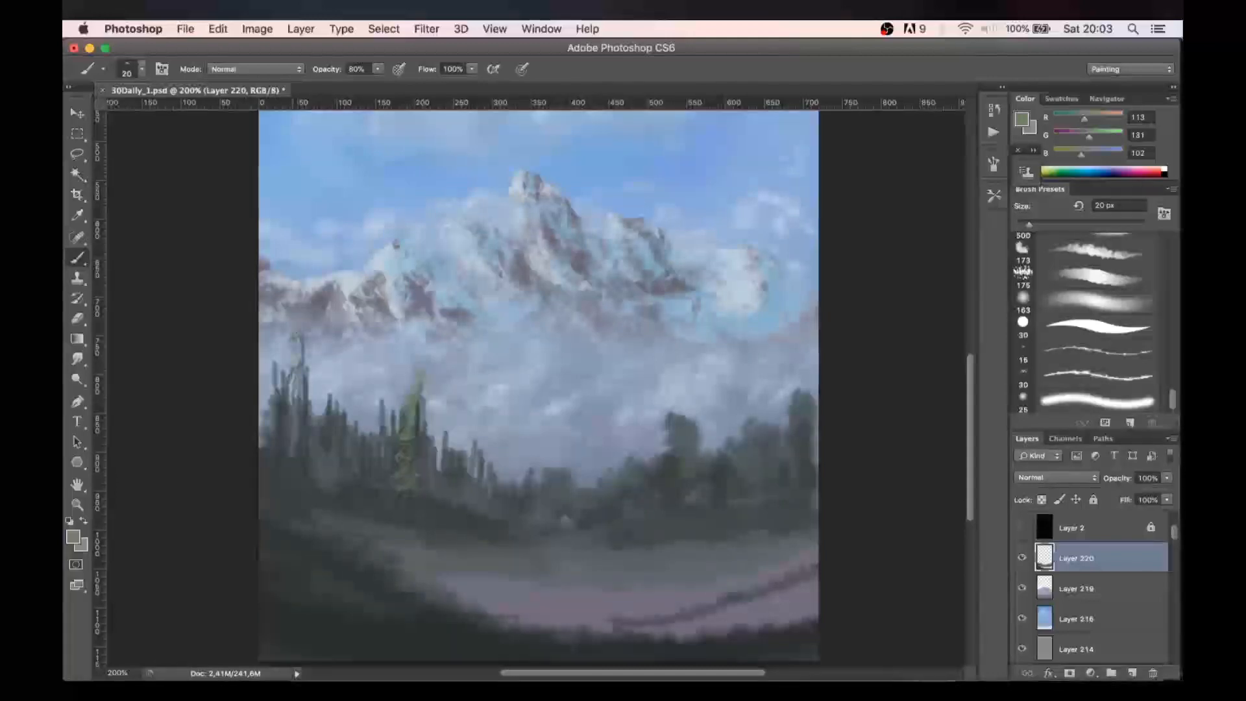
- Paint more light green conifers of varying height across the left tree group, using brush sizes up to 30 px
mouse_move(297, 397)
left_mouse_down()
mouse_move(296, 450)
mouse_move(357, 454)
mouse_move(354, 492)
left_mouse_up()
key("bracketright")
mouse_move(442, 430)
left_mouse_down()
mouse_move(440, 487)
mouse_move(471, 453)
left_mouse_up()
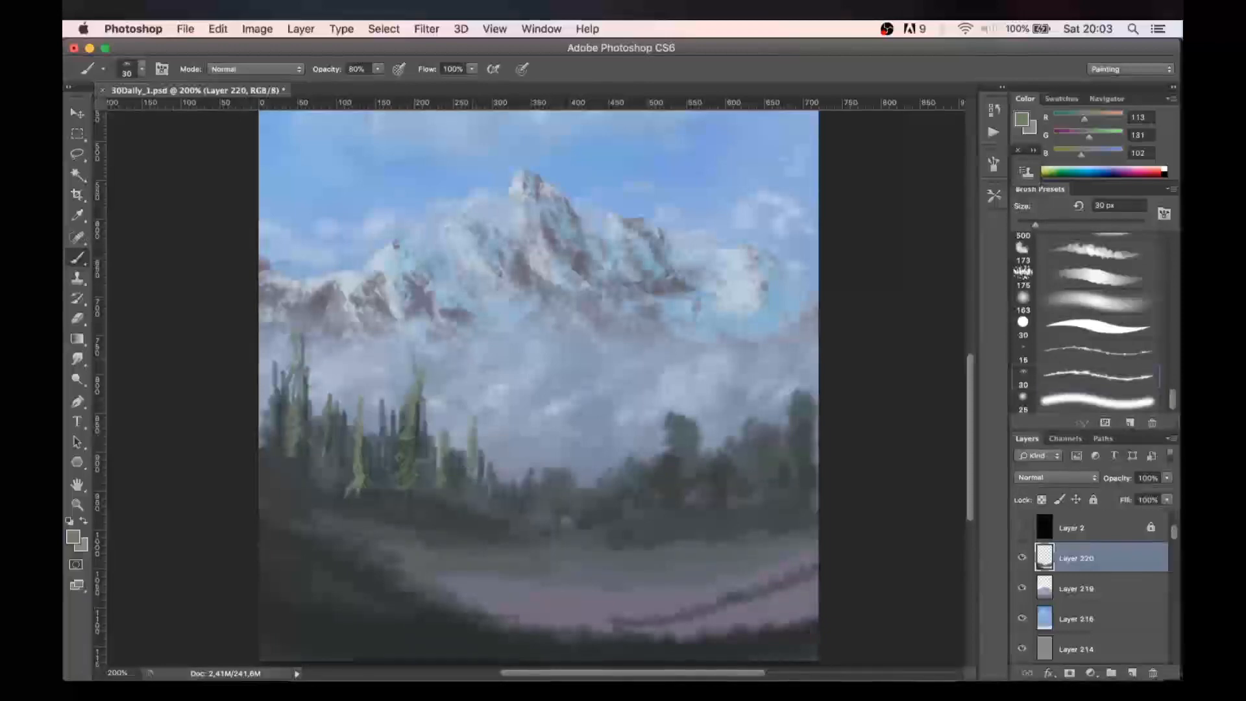
key("bracketleft")
key("bracketleft")
key("bracketleft")
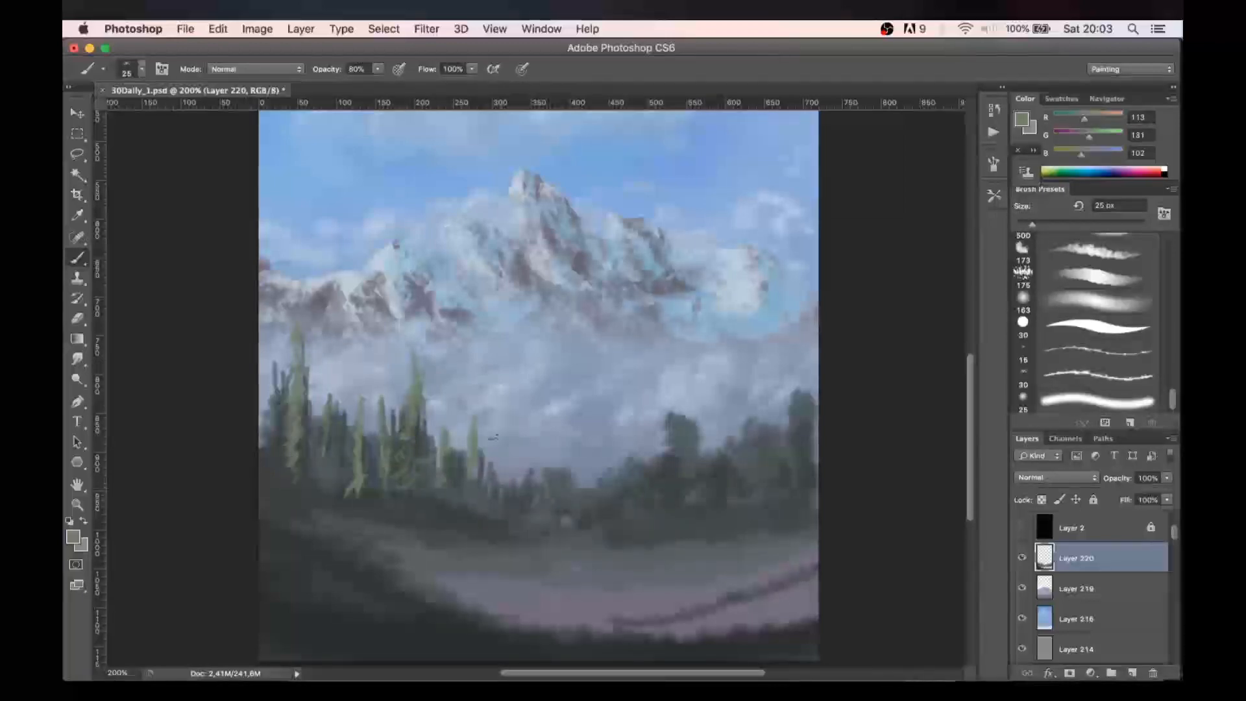
- Paint two tall light green conifers over the right tree group, starting with a 25 px brush
left_click_drag(670, 382, 674, 499)
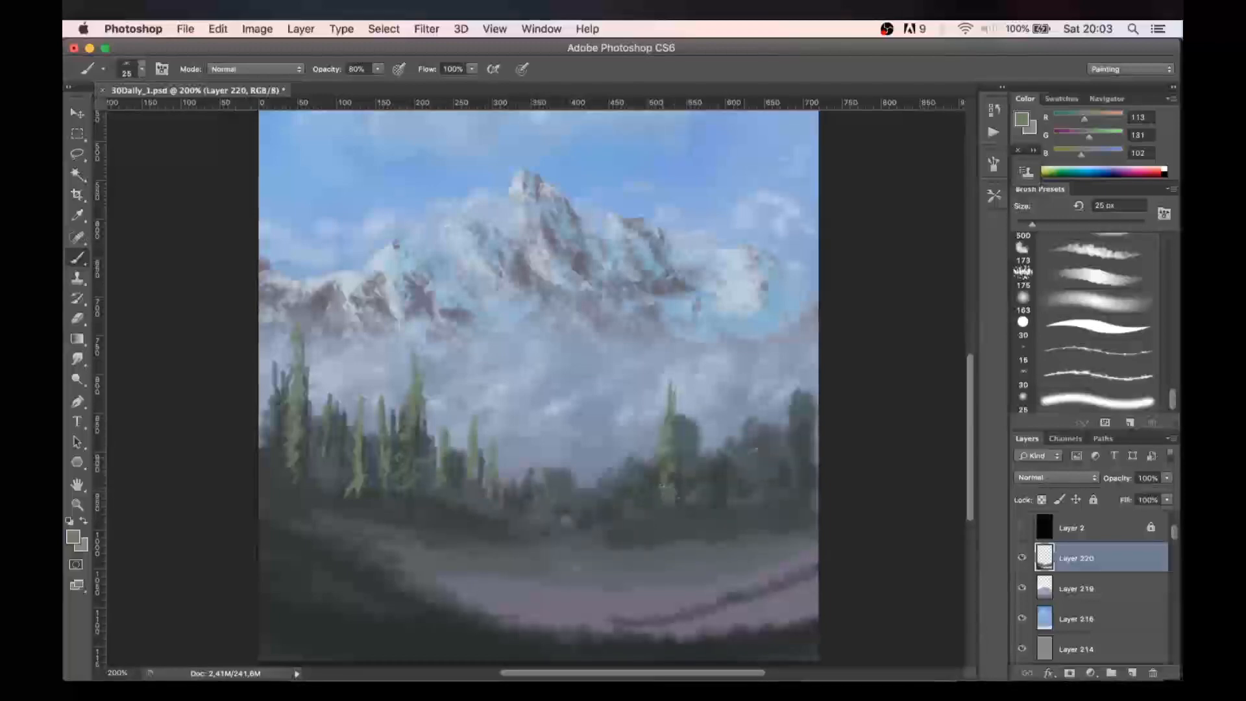
left_click_drag(754, 366, 751, 398)
left_click_drag(746, 466, 737, 497)
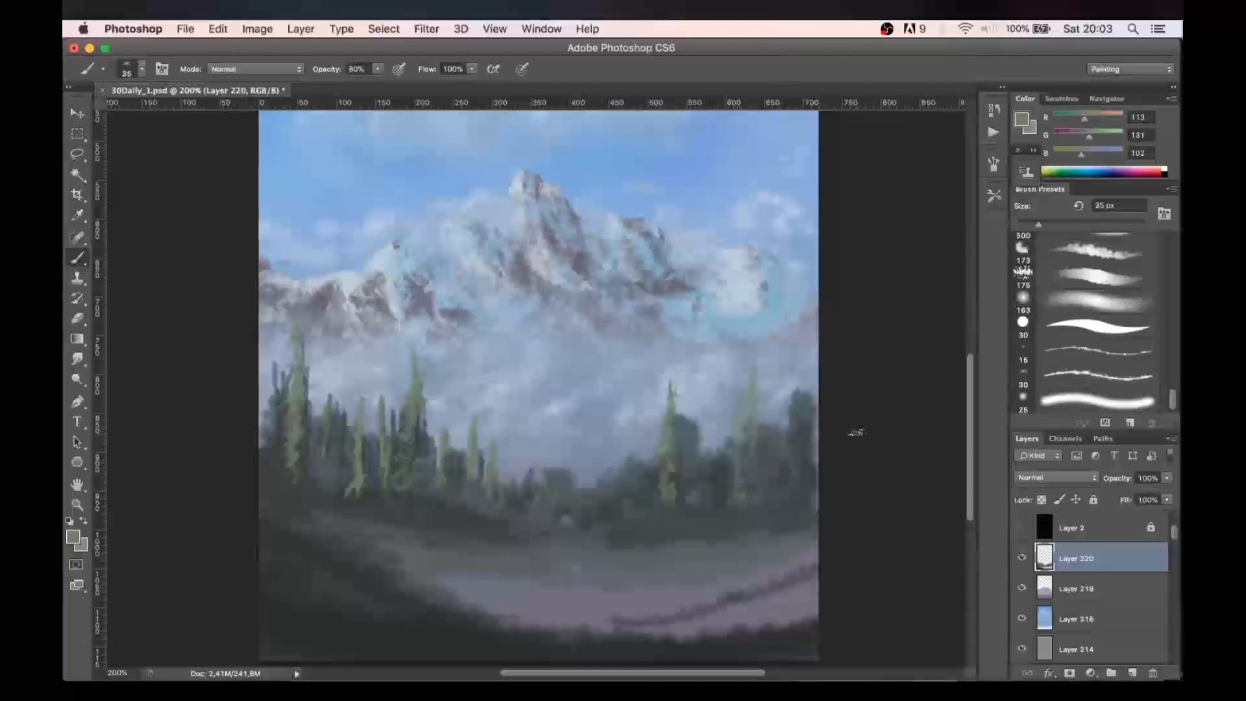
- Set the foreground colour to RGB 92, 112, 79 and paint a green meadow below the trees, enlarging the brush to 70 px
left_click(1022, 121)
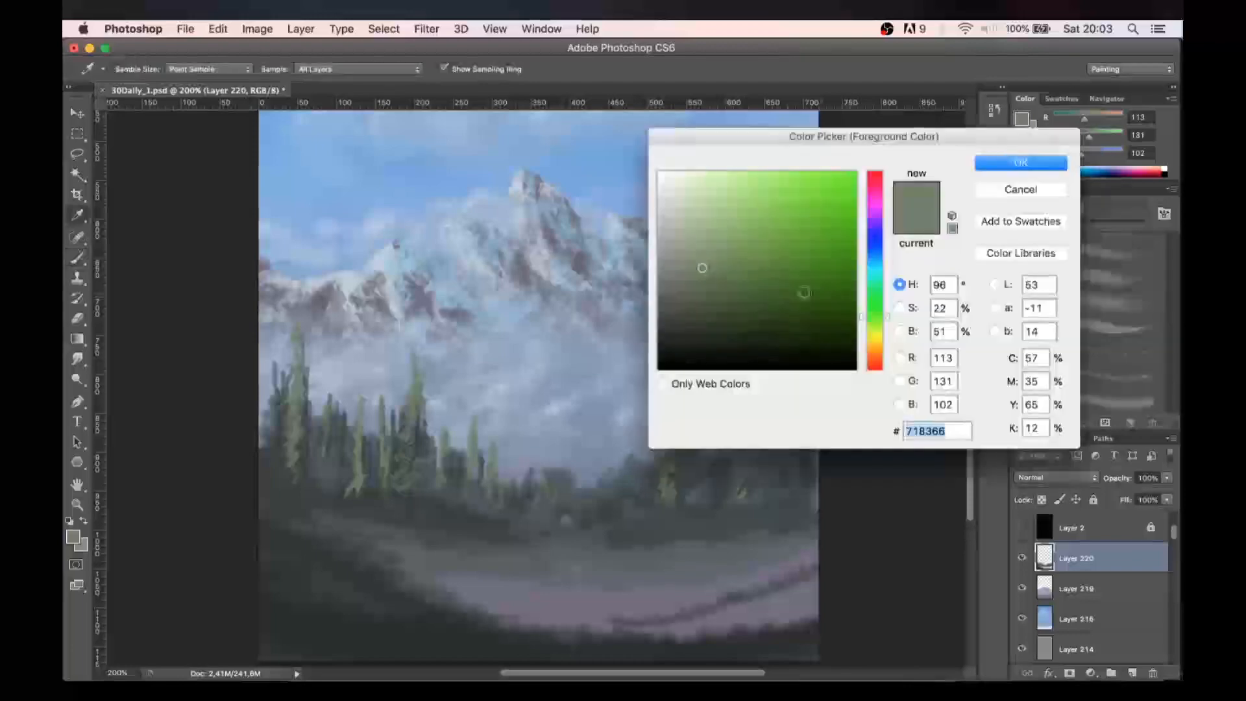
left_click(717, 283)
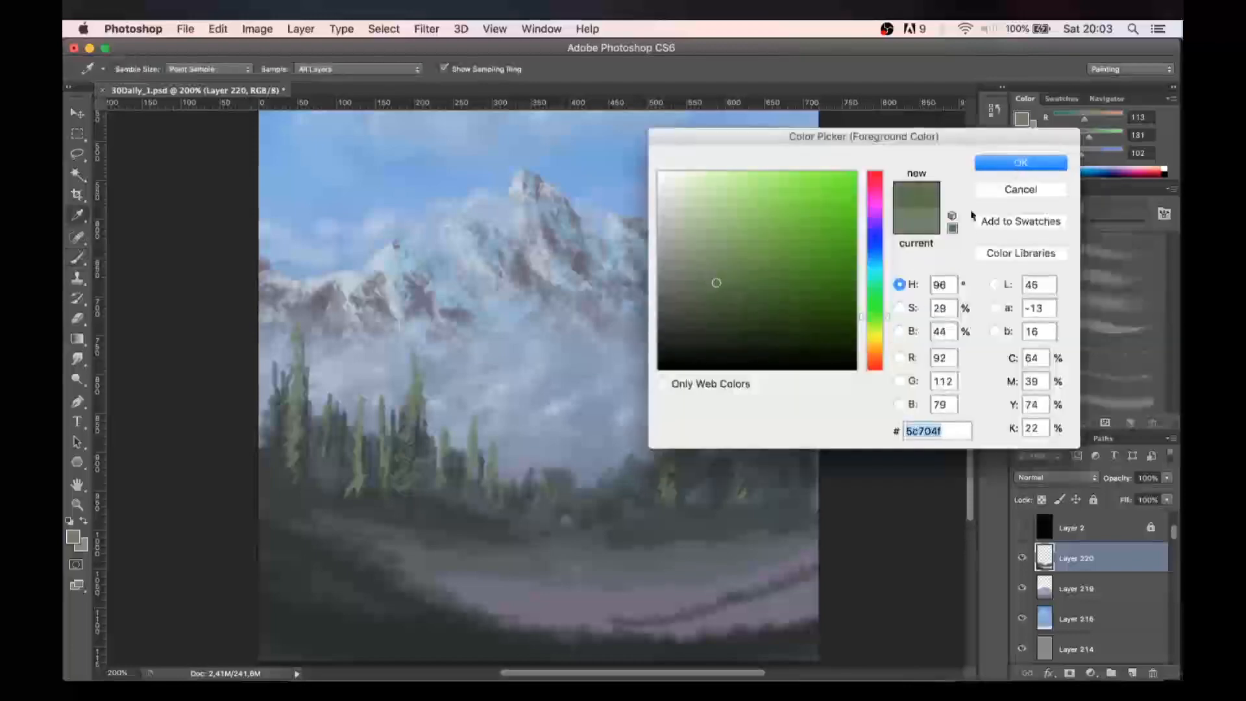
key("Return")
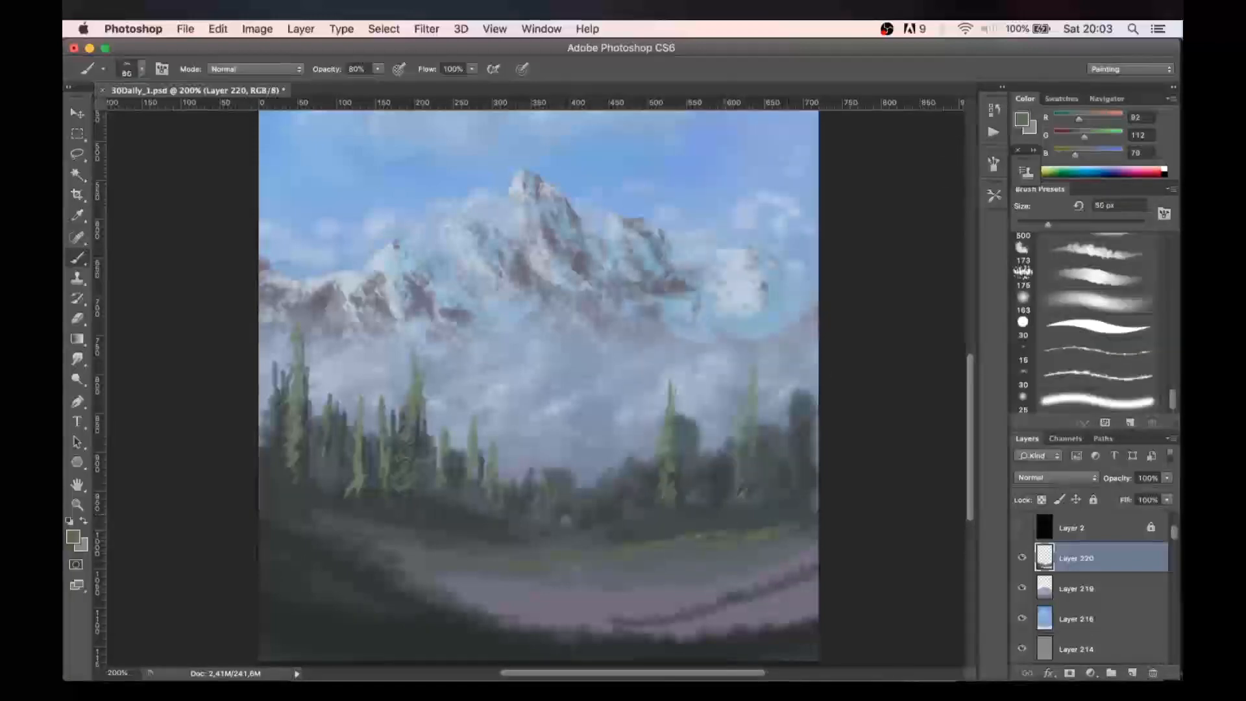
mouse_move(699, 536)
left_mouse_down()
mouse_move(759, 529)
mouse_move(623, 555)
left_mouse_up()
key("bracketright")
key("bracketright")
left_click_drag(783, 540, 719, 575)
mouse_move(495, 617)
left_mouse_down()
mouse_move(793, 563)
mouse_move(667, 609)
mouse_move(672, 622)
mouse_move(631, 563)
left_mouse_up()
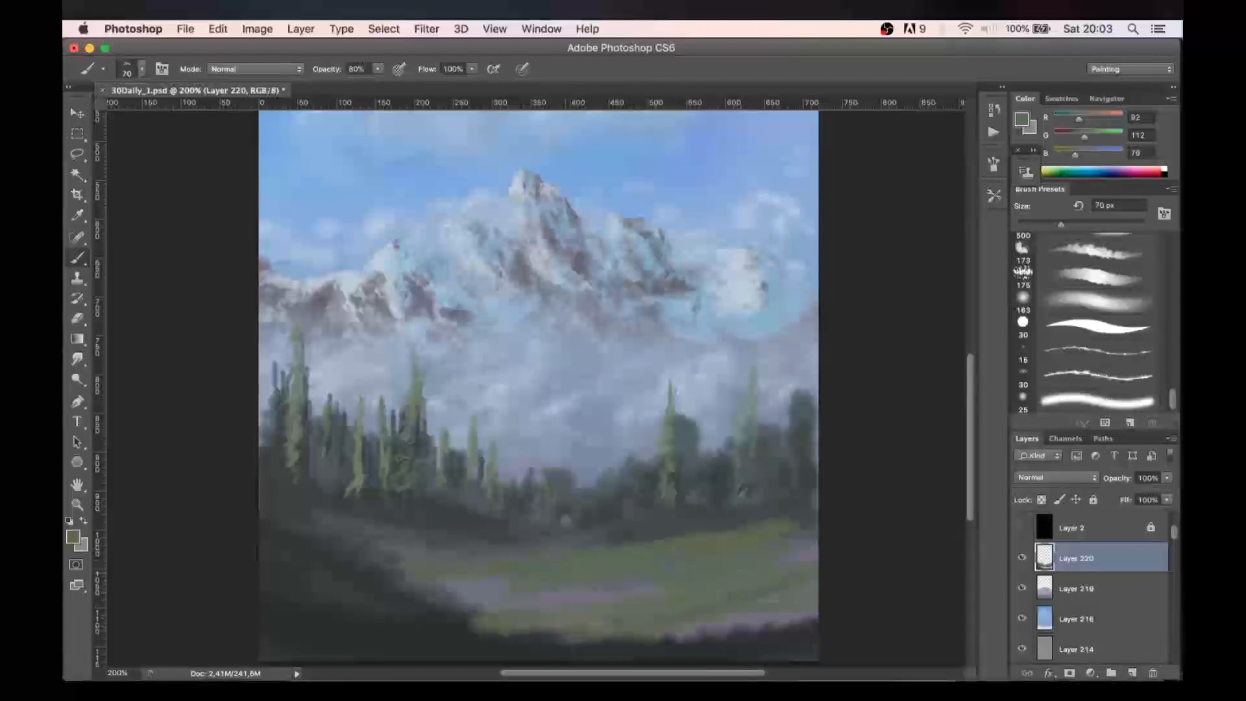
- Set the foreground colour to olive green RGB 111, 121, 87 and brighten the lower part of the meadow
left_click(731, 581, "alt")
left_click(1020, 122)
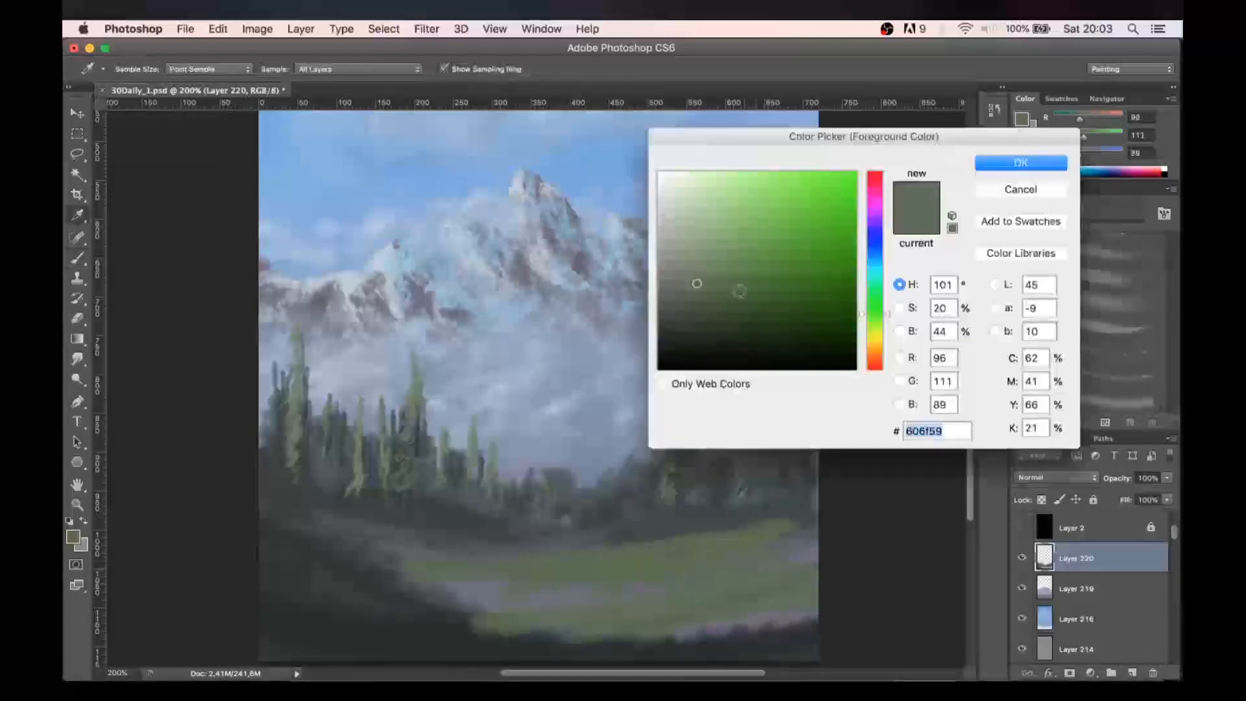
left_click(887, 328)
left_click(715, 273)
left_click(1021, 163)
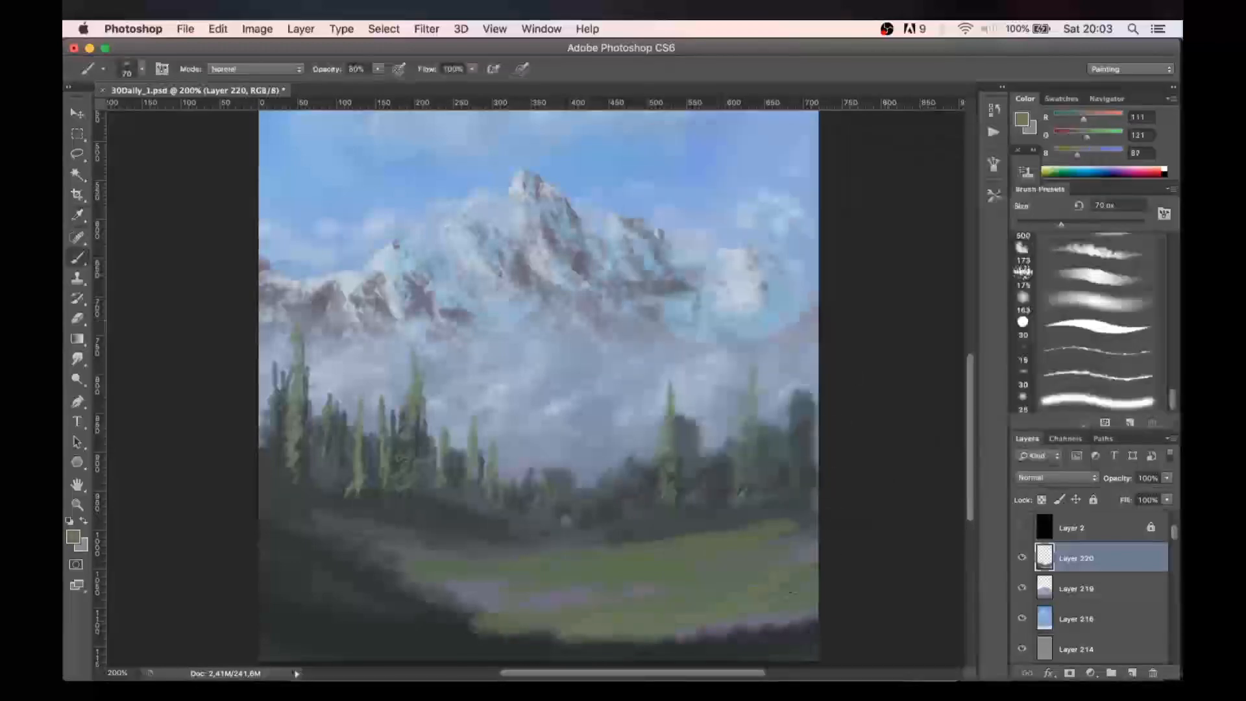
mouse_move(487, 610)
left_mouse_down()
mouse_move(423, 631)
mouse_move(829, 518)
mouse_move(688, 611)
left_mouse_up()
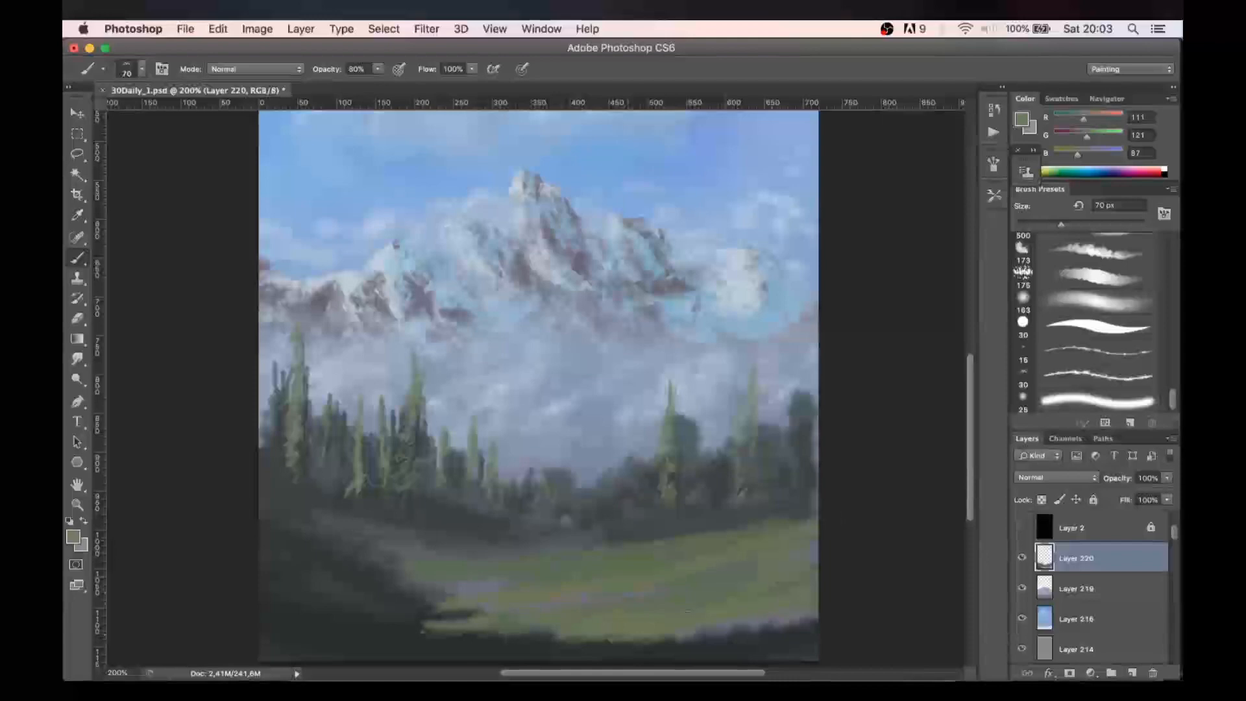
- Extend the green meadow down to the lower right corner and across towards the dark slope on the left
key("super+minus")
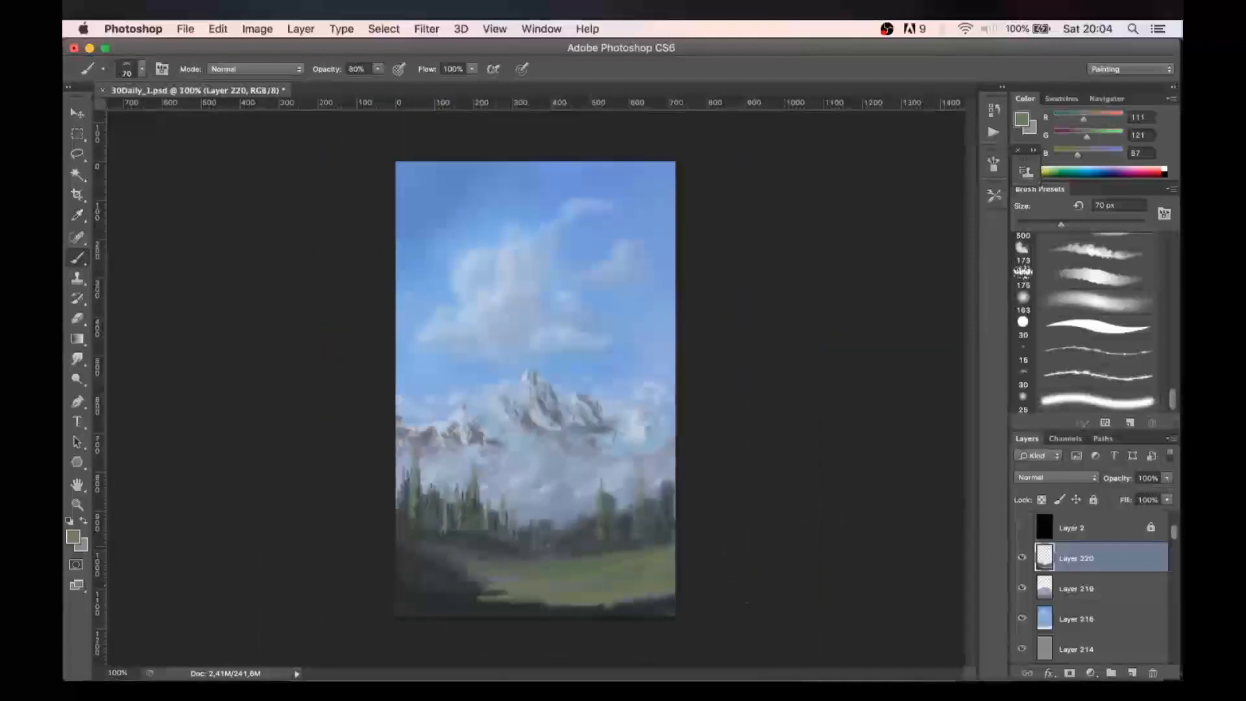
mouse_move(624, 602)
left_mouse_down()
mouse_move(675, 607)
mouse_move(481, 607)
mouse_move(677, 613)
left_mouse_up()
mouse_move(473, 576)
left_mouse_down()
mouse_move(436, 554)
mouse_move(553, 568)
left_mouse_up()
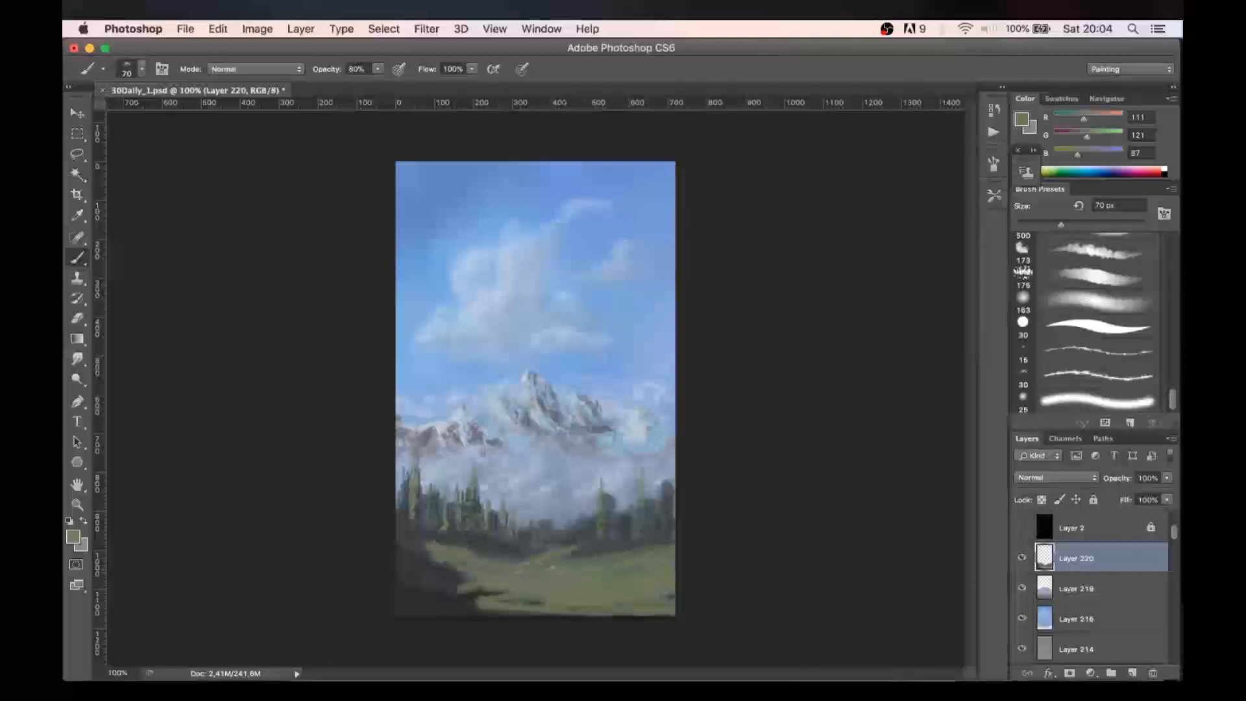
- Sample the dark grey RGB 59, 65, 64 below the left trees and paint a shadow over the left part of the meadow
left_click(420, 528, "alt")
key("bracketright")
key("bracketright")
mouse_move(452, 560)
left_mouse_down()
mouse_move(524, 566)
mouse_move(469, 577)
mouse_move(430, 546)
mouse_move(494, 582)
mouse_move(531, 578)
left_mouse_up()
- Blend the shadow gradually into the left and lower meadow with an 80 px brush at 20% opacity
key("bracketleft")
key("bracketleft")
key("bracketleft")
key("bracketleft")
key("bracketright")
key("bracketright")
key("bracketright")
key("2")
mouse_move(464, 558)
left_mouse_down()
mouse_move(539, 590)
mouse_move(493, 595)
mouse_move(519, 603)
left_mouse_up()
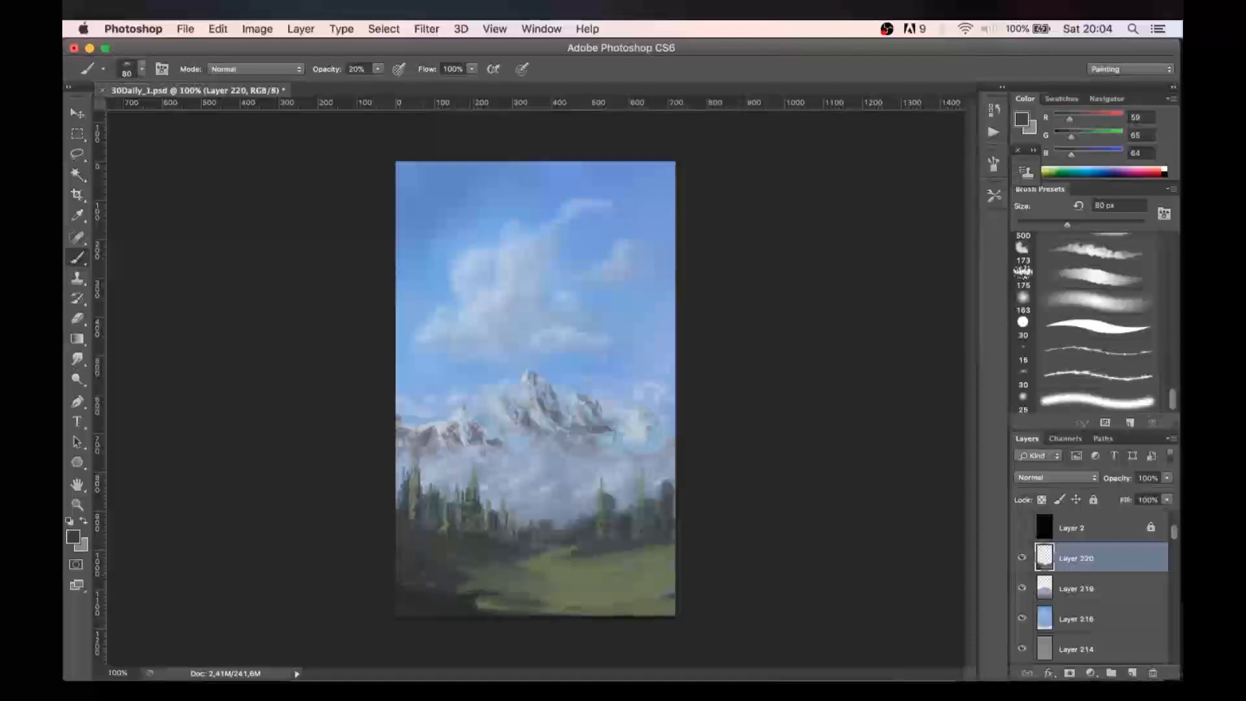
left_click_drag(423, 554, 549, 601)
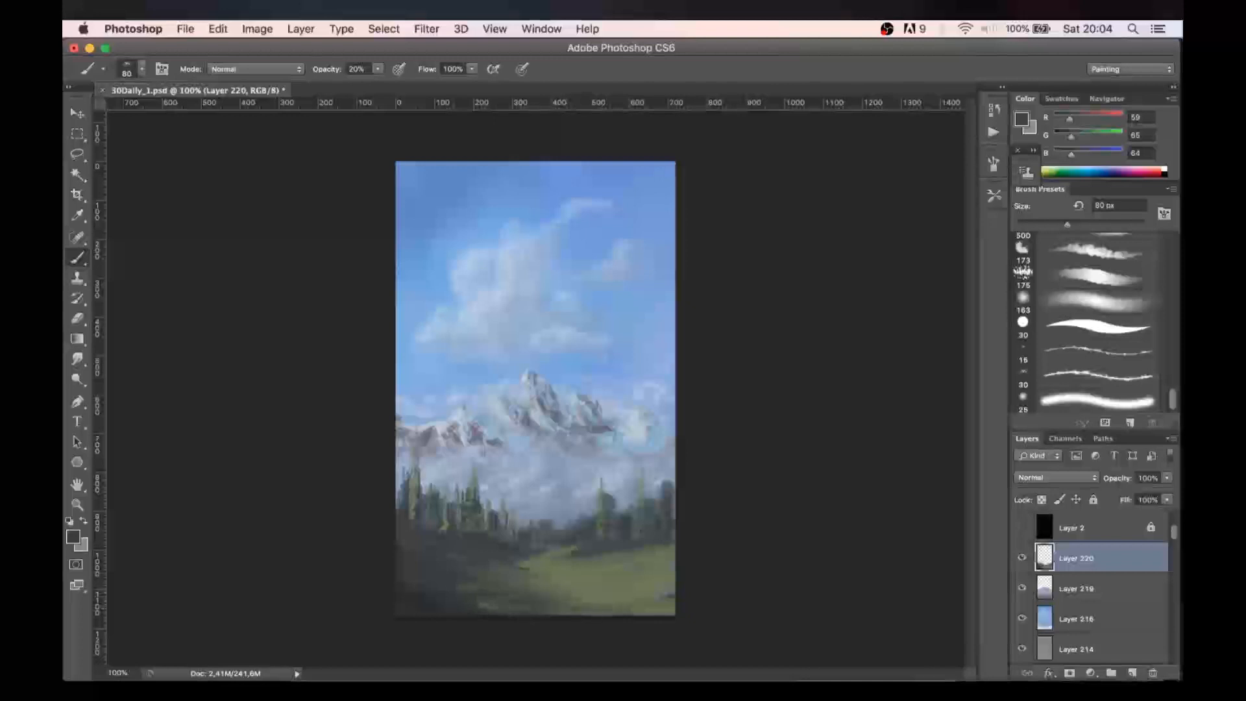
left_click_drag(547, 584, 583, 597)
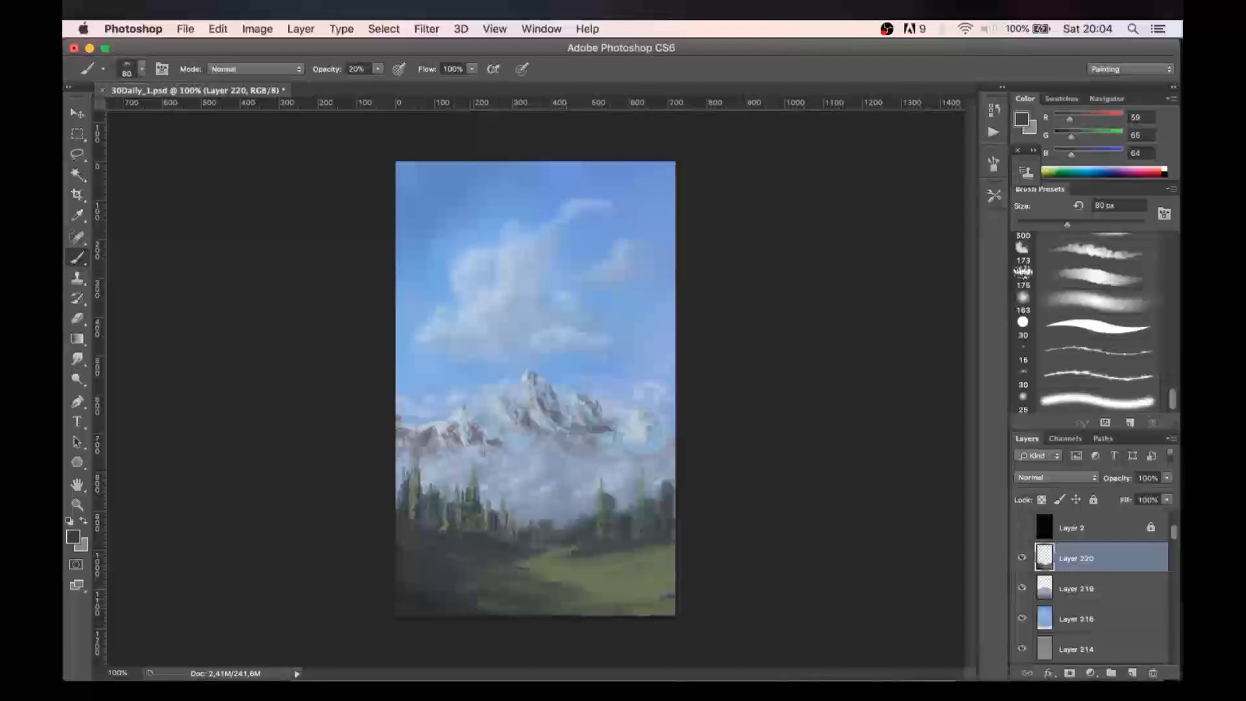
- Set the foreground colour to a pale sand tone, RGB 202, 192, 154
left_click(535, 557, "alt")
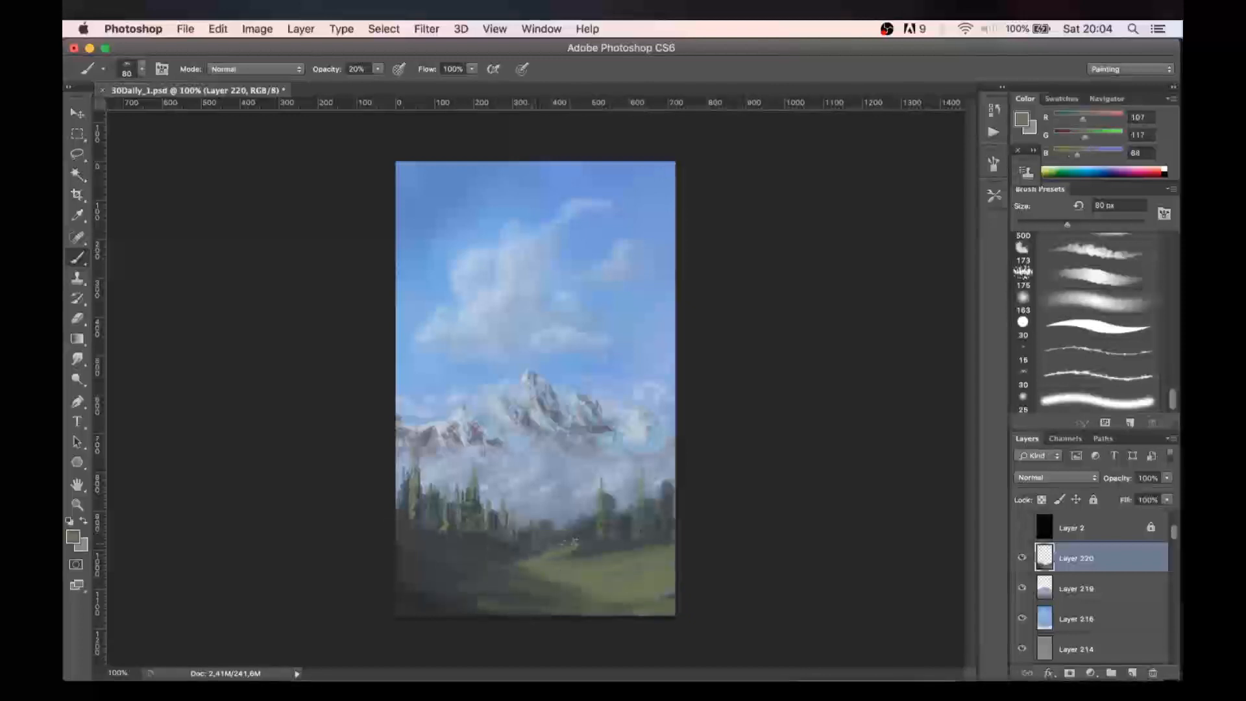
left_click(1022, 128)
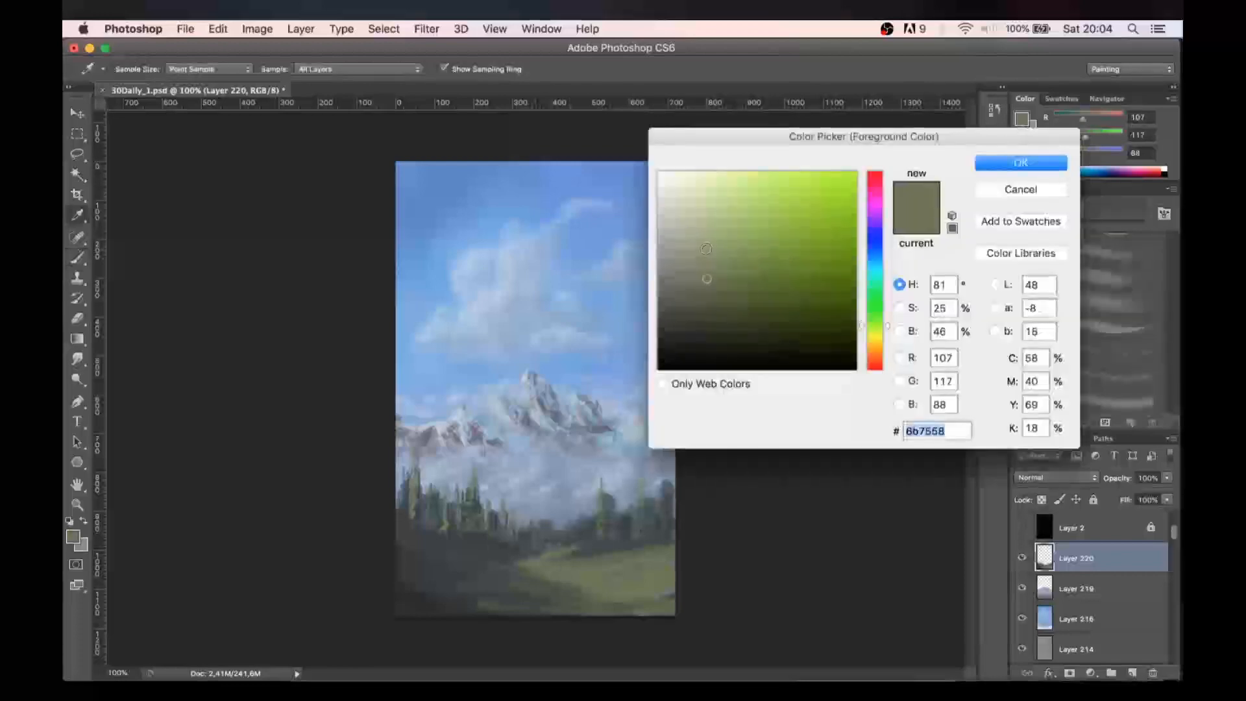
left_click(728, 241)
left_click_drag(889, 326, 883, 343)
left_click(734, 211)
left_click(731, 205)
left_click(743, 209)
left_click(706, 218)
left_click(705, 209)
left_click(1021, 163)
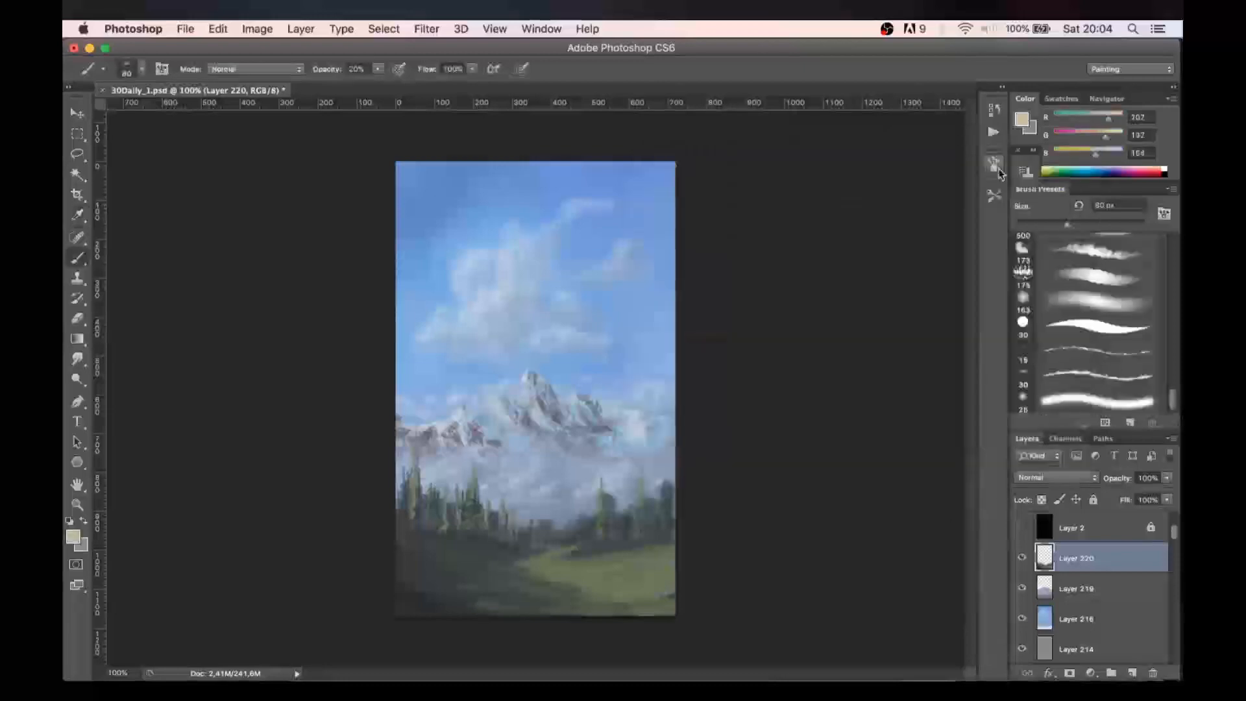
- Paint a winding sandy path from the middle of the meadow to its right edge at 80% opacity, starting with a 30 px brush
key("3")
key("bracketleft")
key("bracketleft")
key("bracketleft")
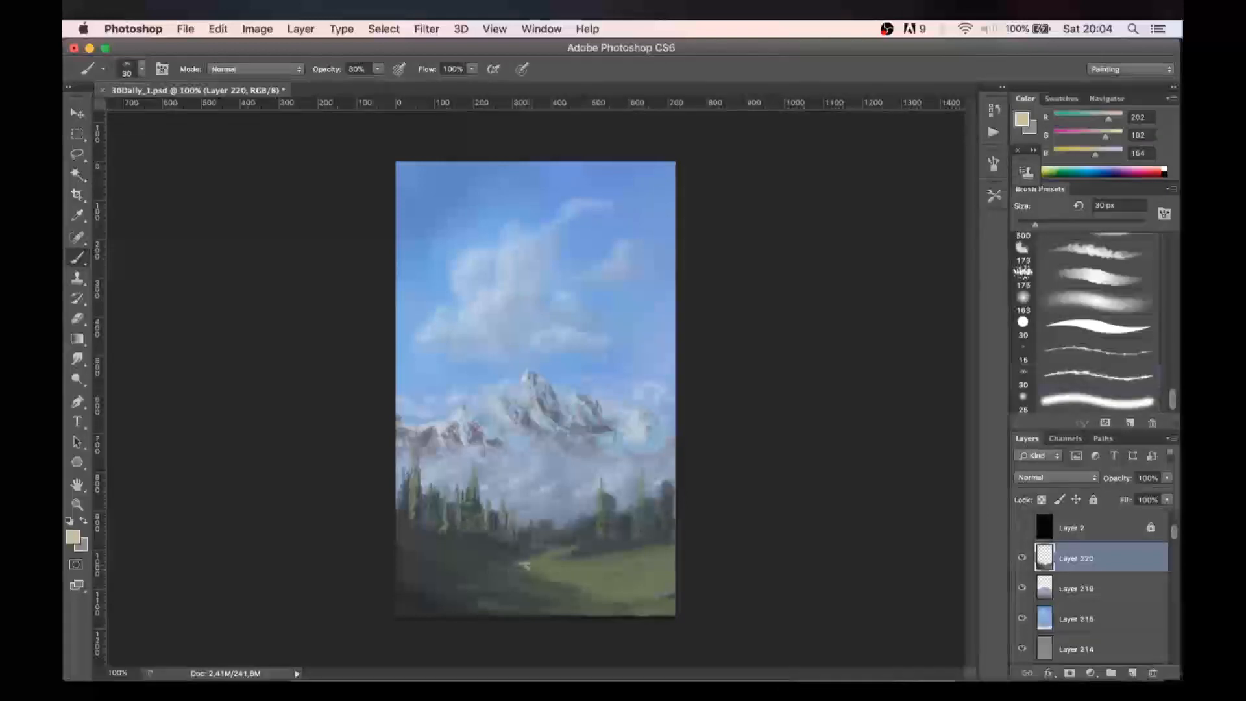
left_click_drag(545, 575, 692, 599)
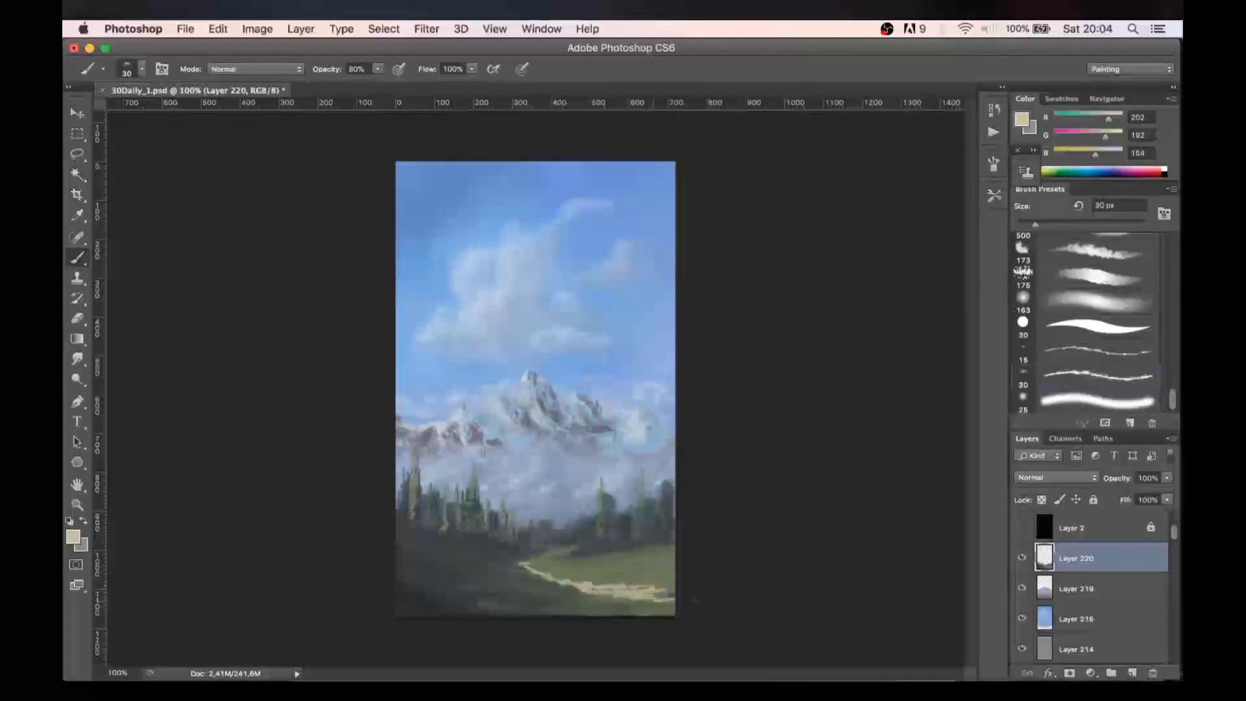
key("bracketright")
left_click_drag(668, 598, 614, 597)
- Sample the darkest foreground grey and paint shadows along the path's lower edge and at its far end with a 30 px brush
left_click(412, 587, "alt")
key("bracketleft")
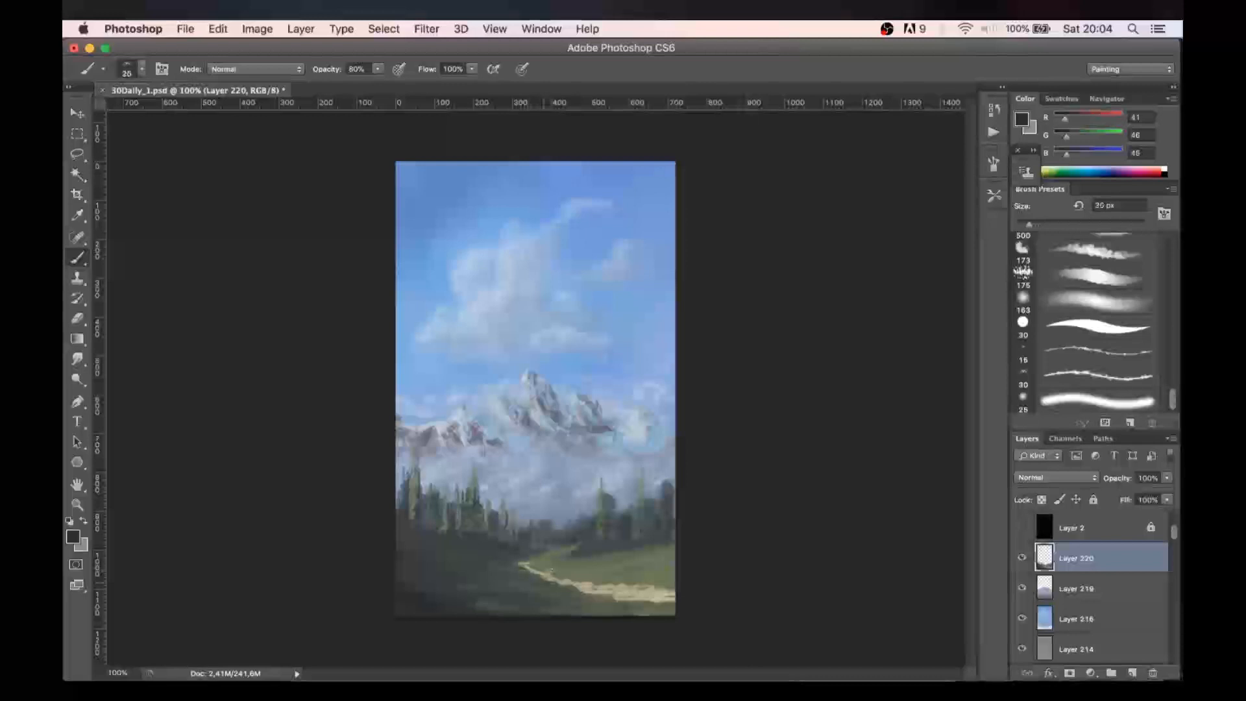
key("bracketright")
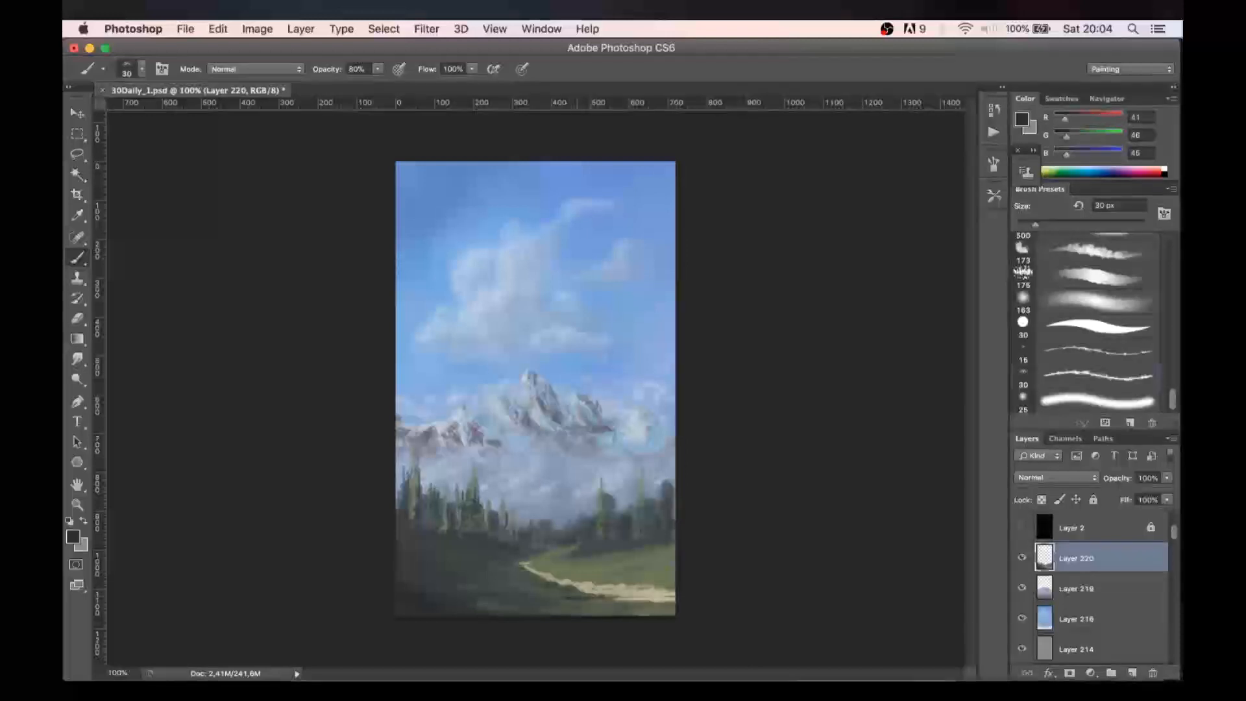
left_click_drag(657, 606, 584, 603)
left_click_drag(557, 562, 532, 558)
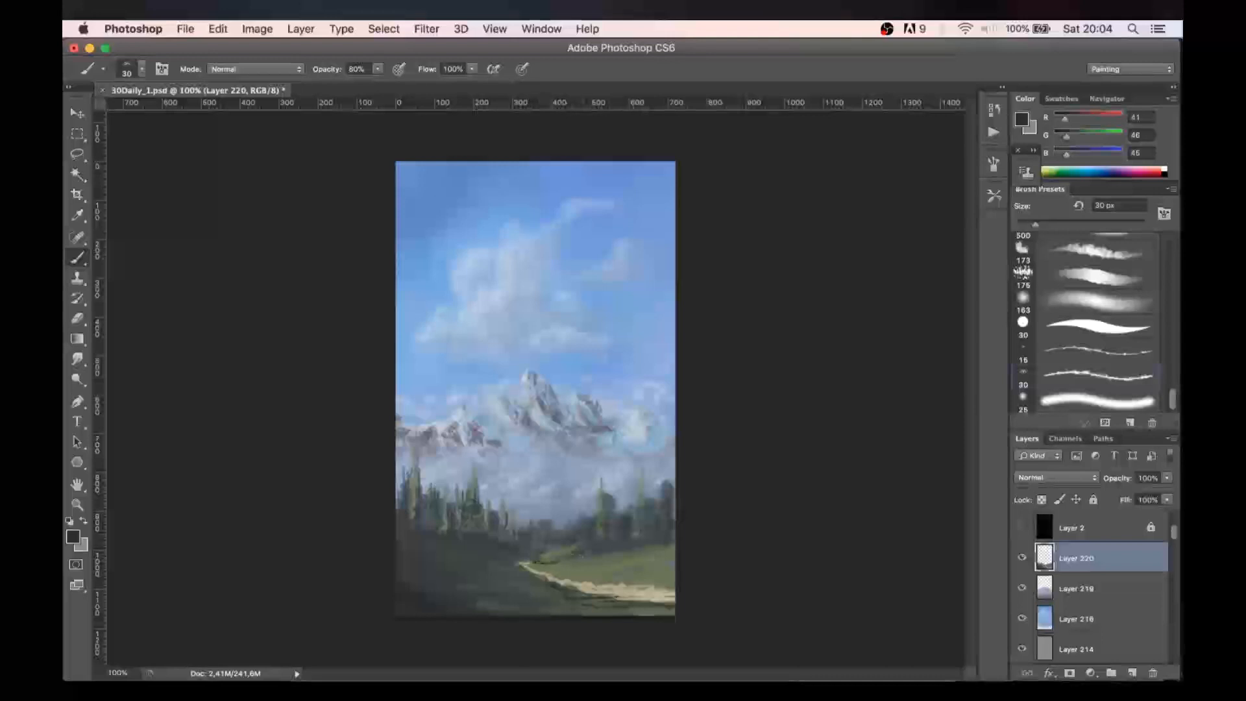
- Set the foreground colour to light olive RGB 144, 153, 97 and highlight the meadow beyond the path with a 45 px brush at 20% opacity
left_click(557, 545, "alt")
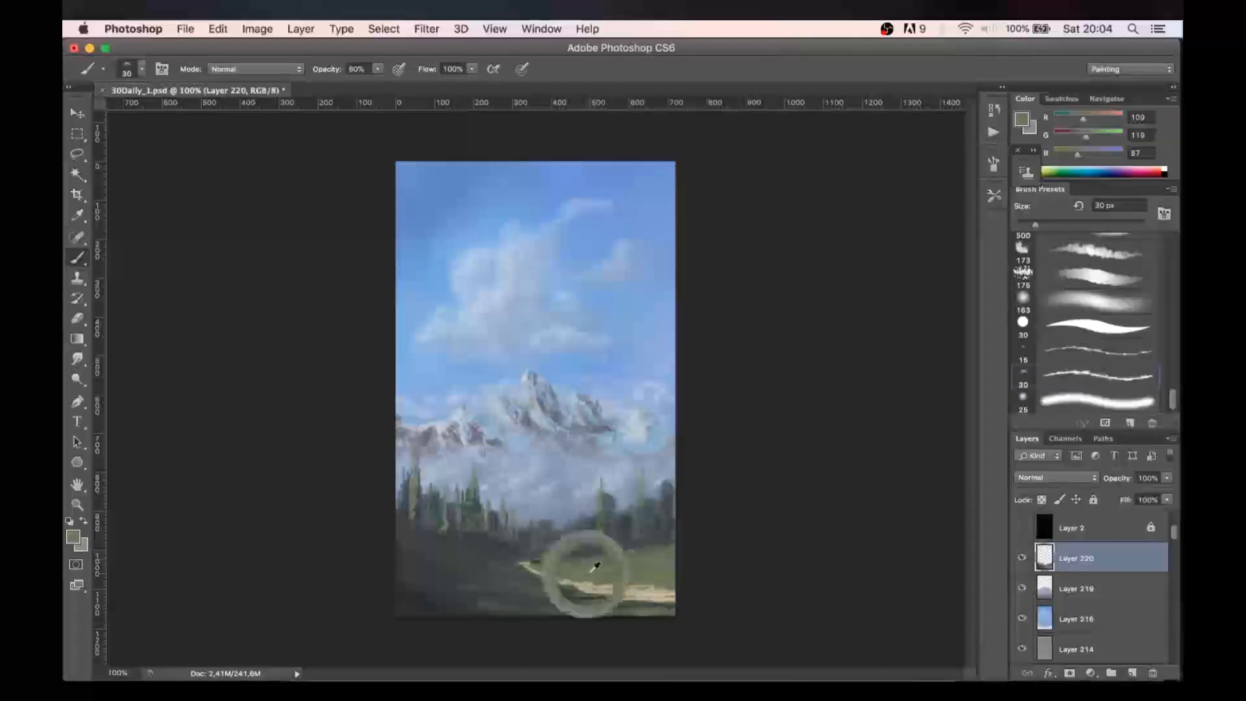
left_click(1022, 120)
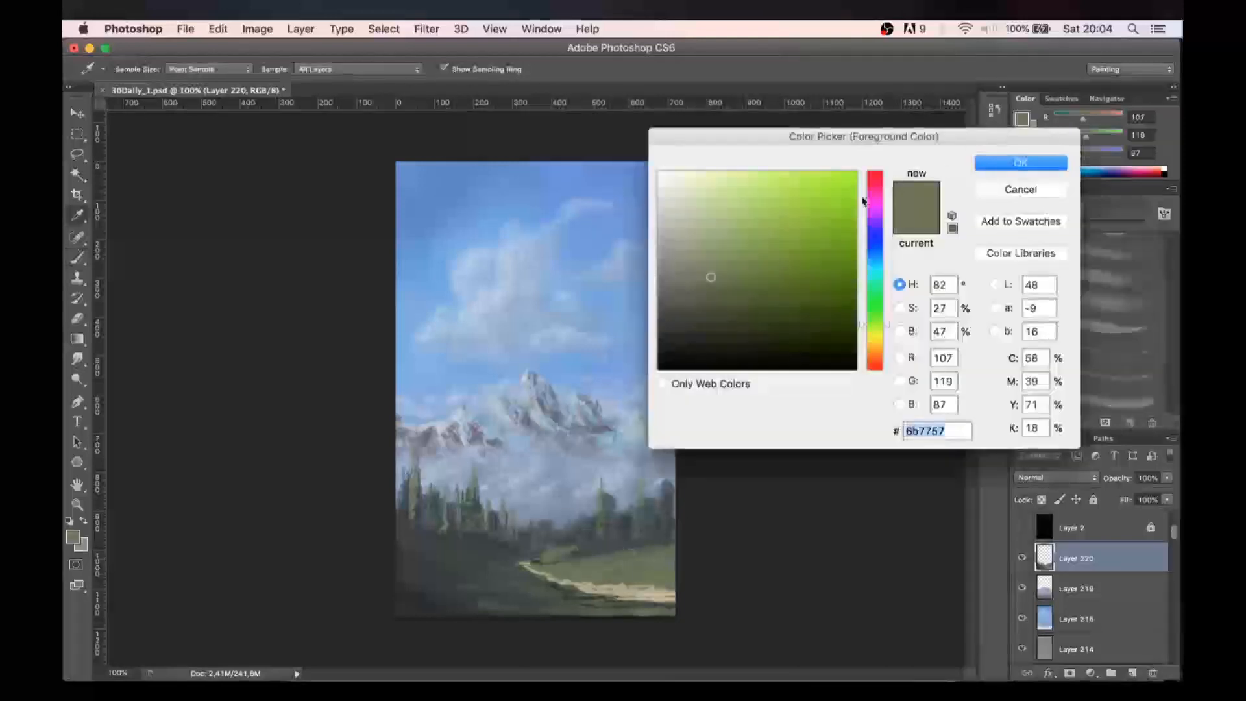
left_click_drag(711, 276, 731, 251)
left_click_drag(887, 324, 889, 335)
left_click(1000, 166)
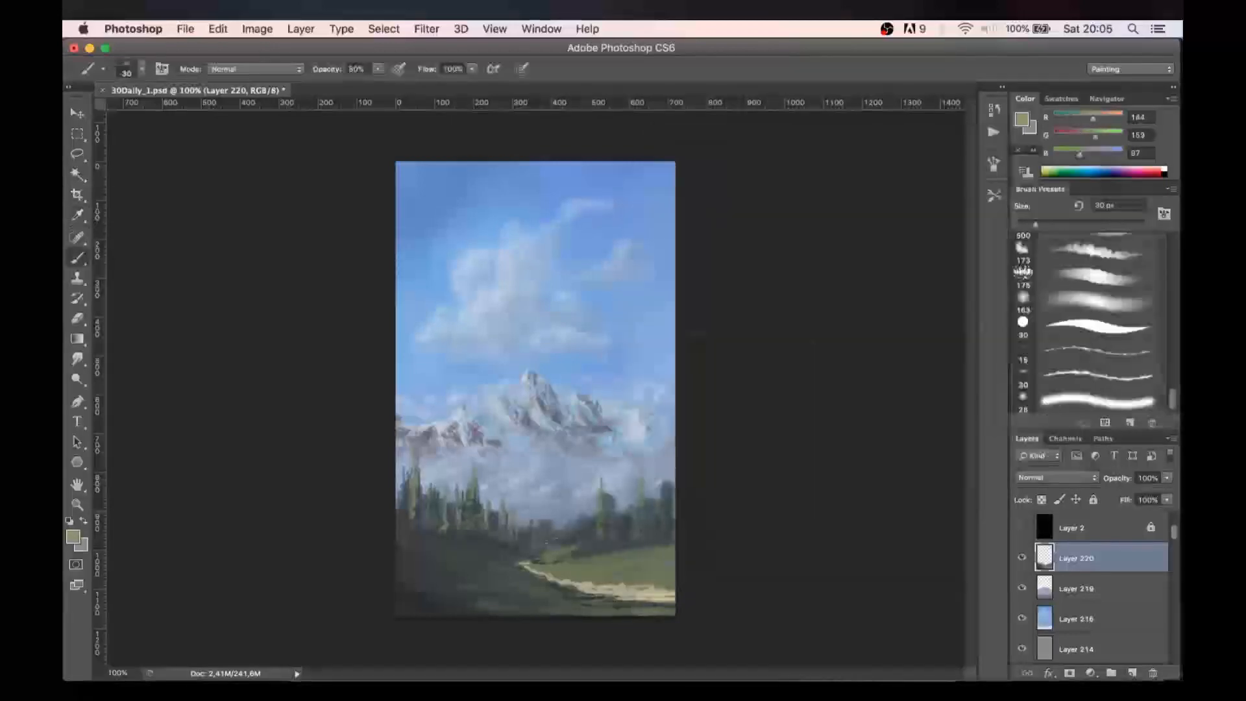
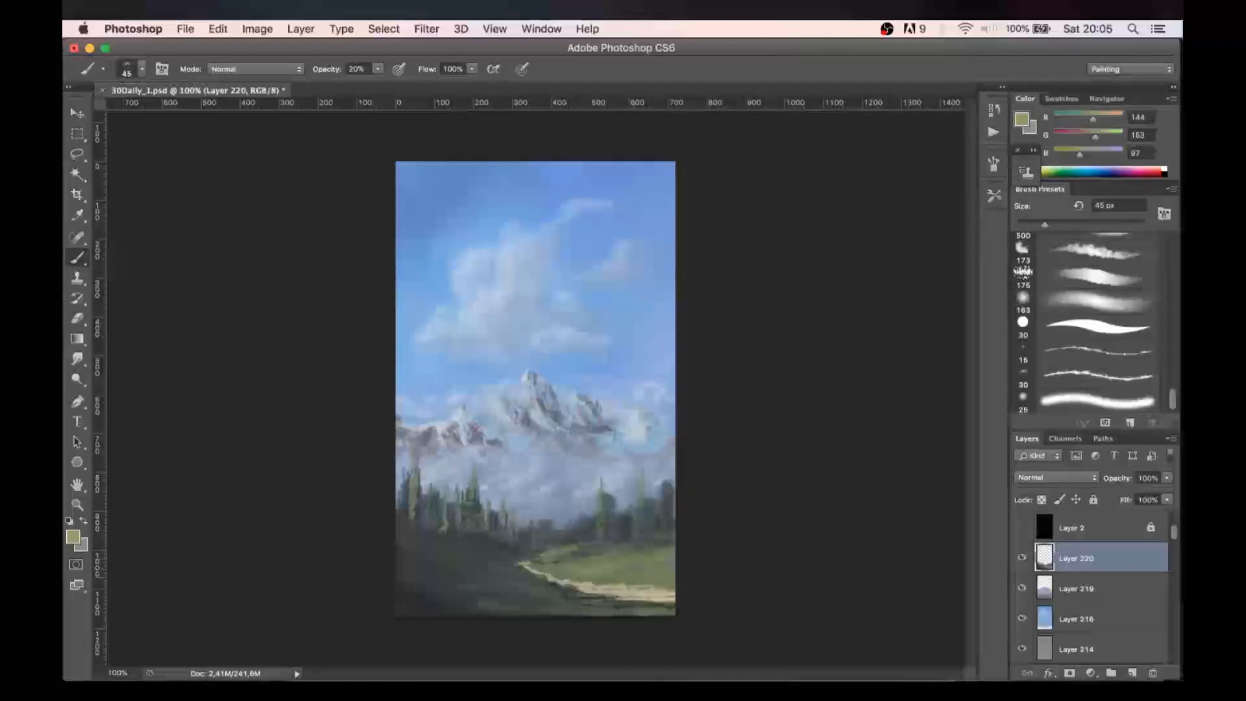
left_click(446, 556, "alt")
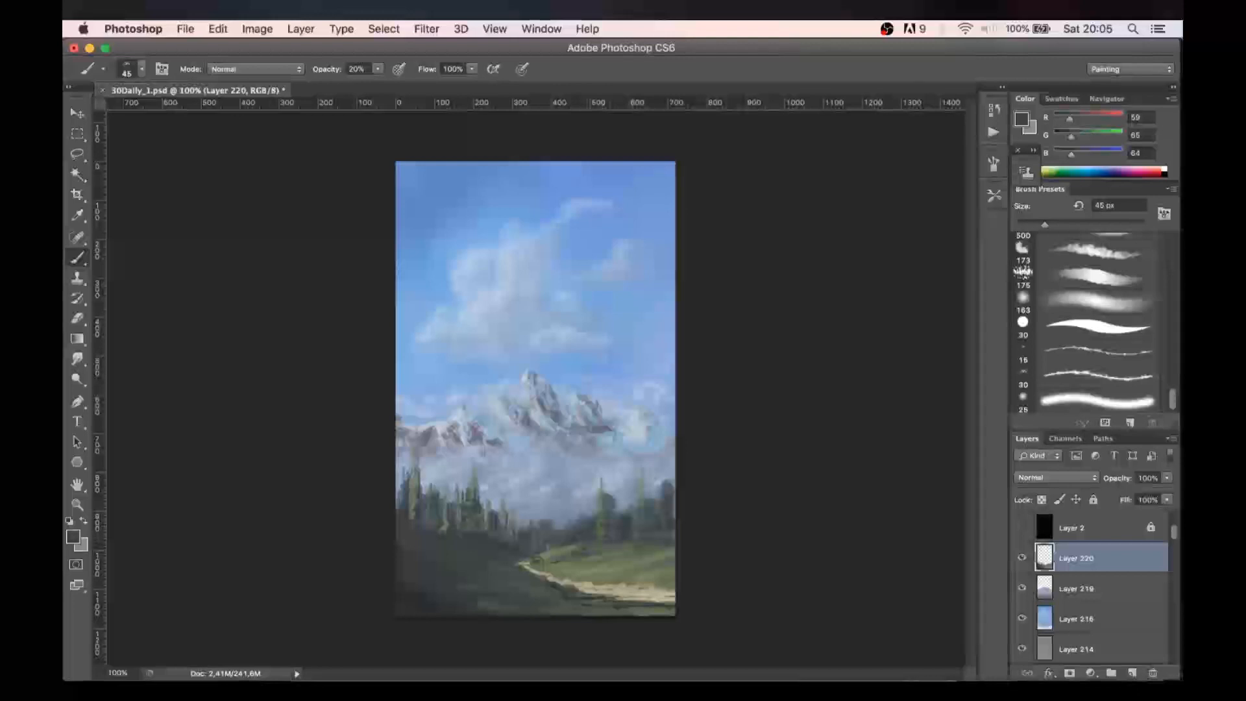
- Change the foreground colour to a bright yellow-green, RGB 192, 191, 87, based on the sampled meadow green
left_click(582, 567, "alt")
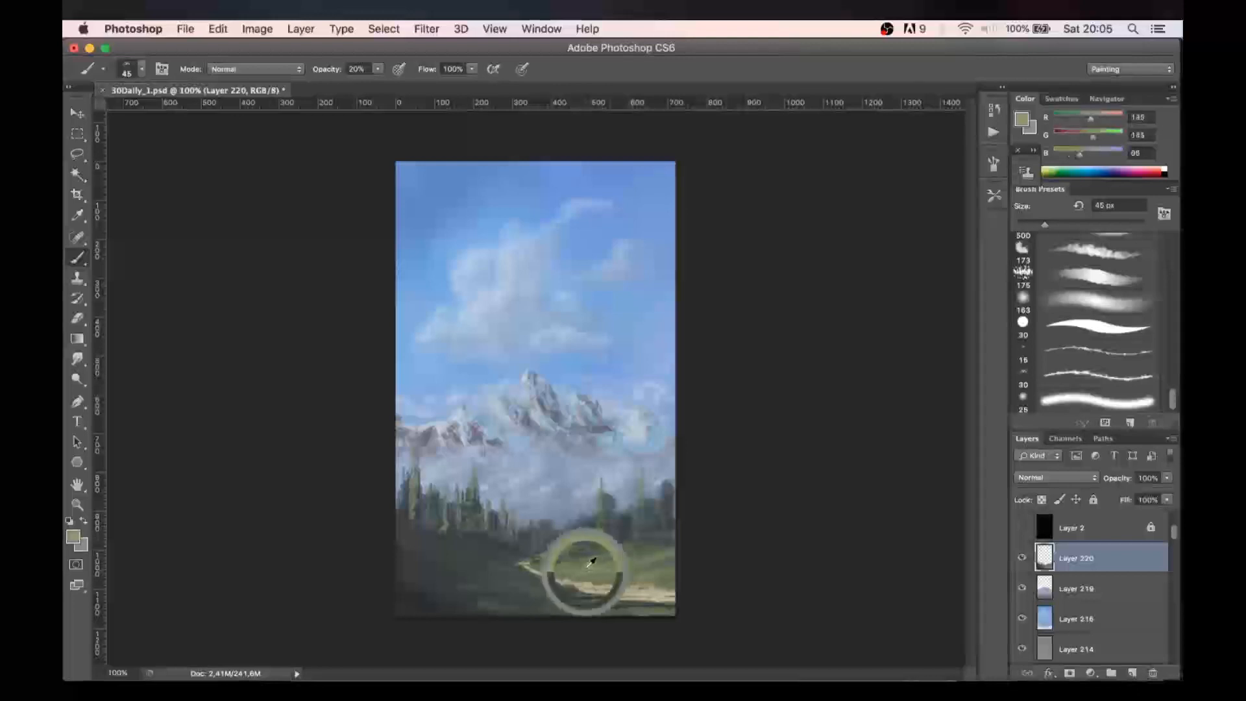
left_click(1023, 122)
left_click_drag(741, 274, 800, 239)
left_click(888, 336)
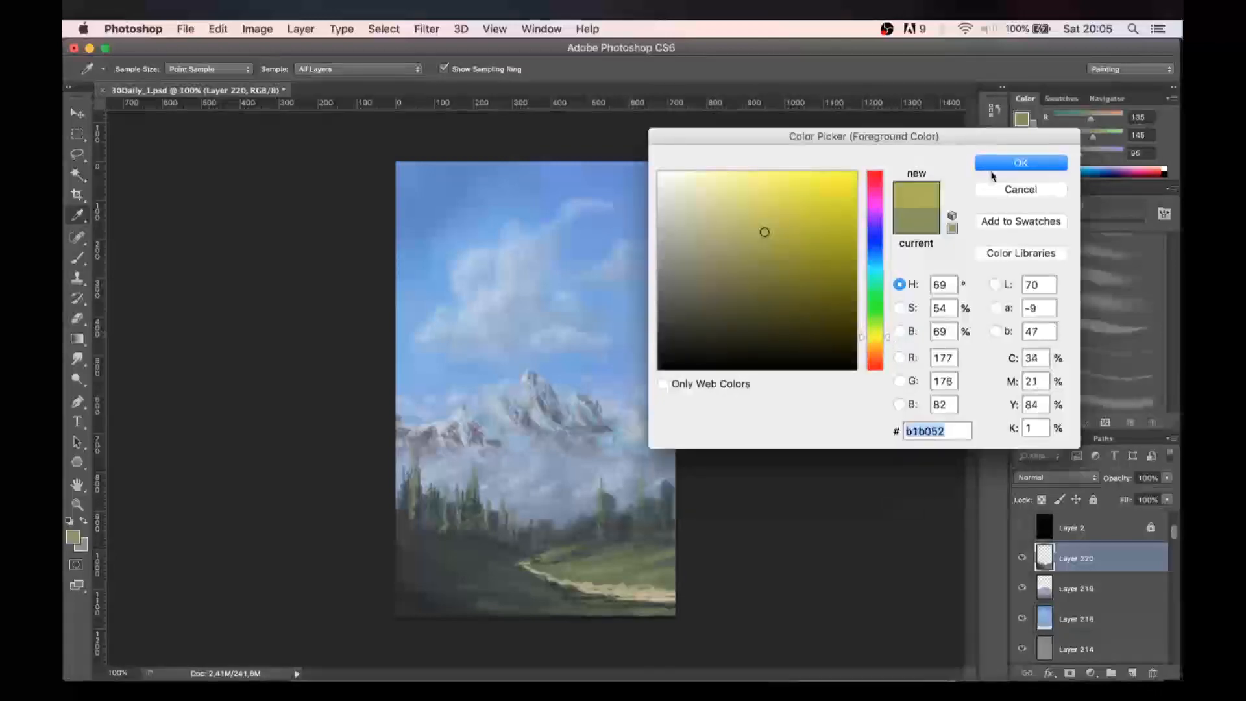
left_click(765, 220)
left_click(1021, 162)
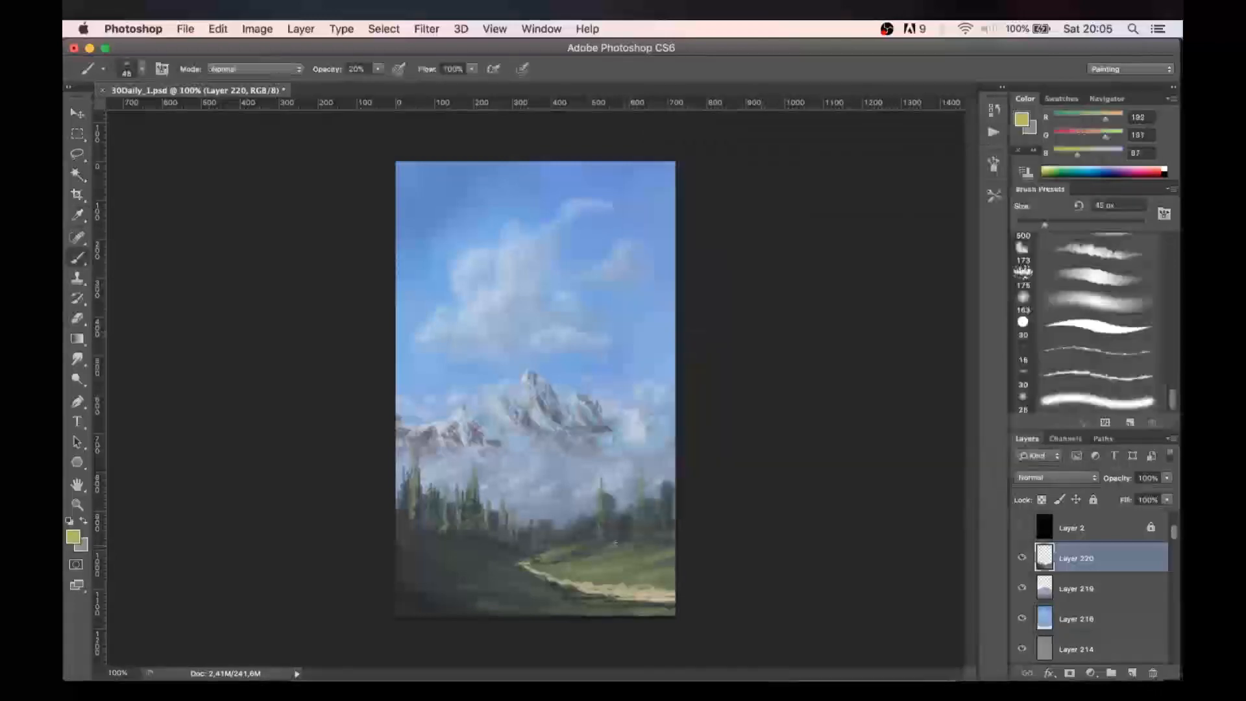
- Paint yellow-green grass highlights on both sides of the path at 20% opacity, using brush sizes between 25 and 35 px
key("bracketleft")
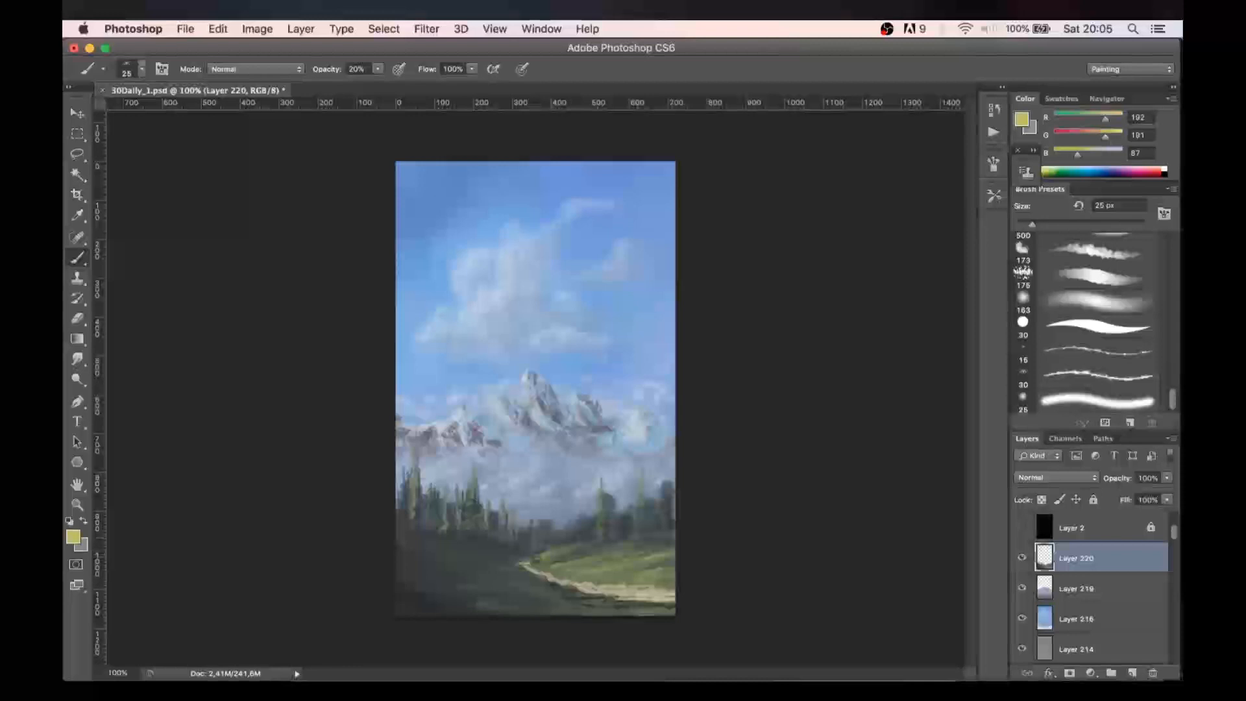
key("bracketleft")
key("bracketright")
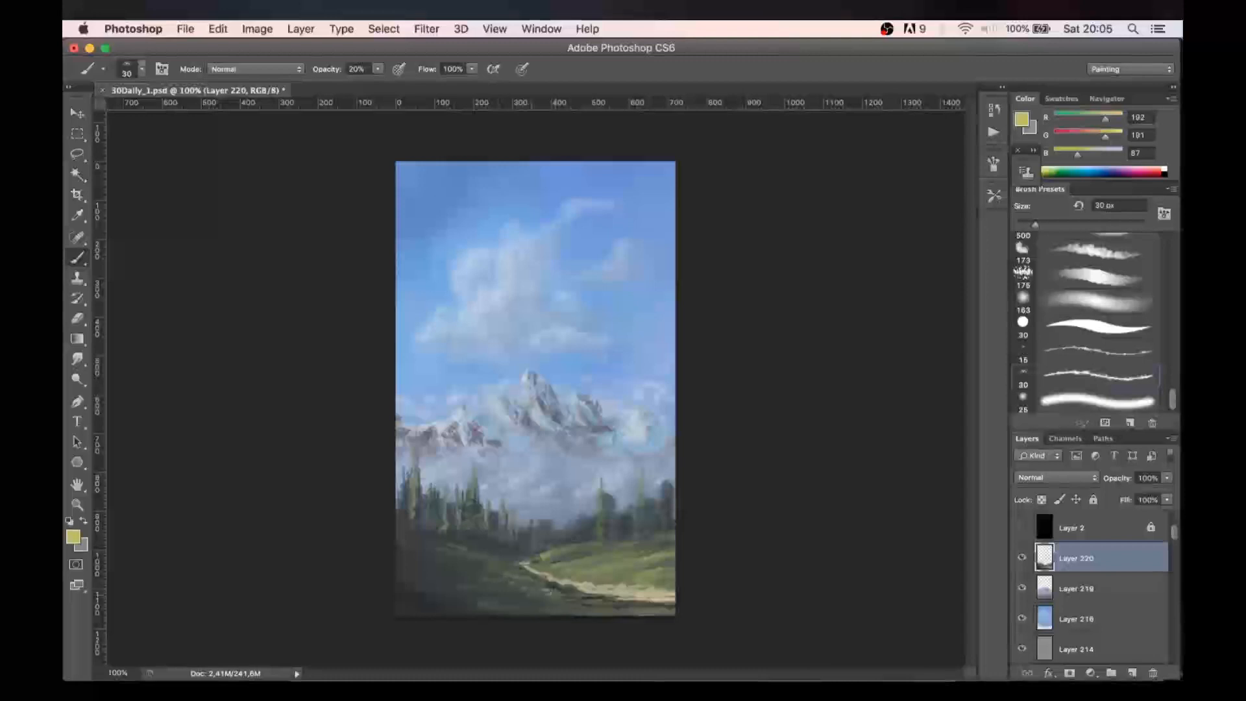
left_click_drag(591, 605, 615, 606)
key("bracketright")
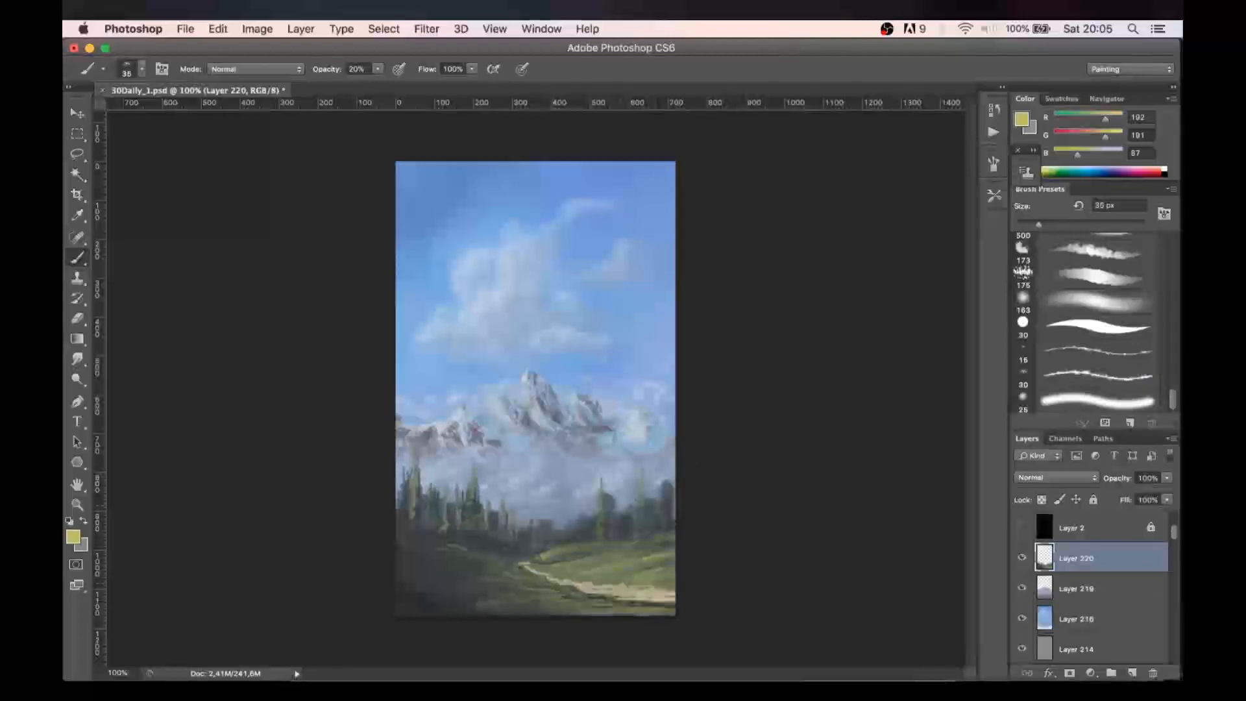
- Sample the path colour and darken it to a grey-brown foreground colour, RGB 104, 98, 78
left_click(486, 534, "alt")
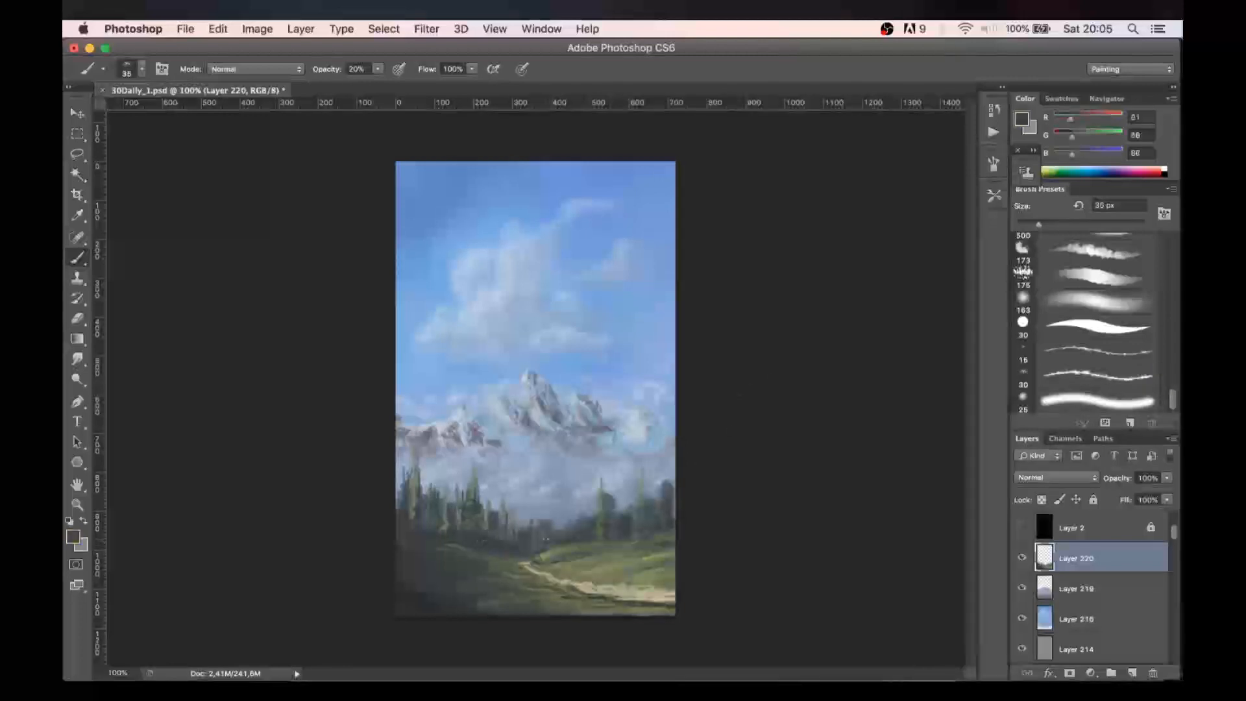
key("ctrl+plus")
key("ctrl+plus")
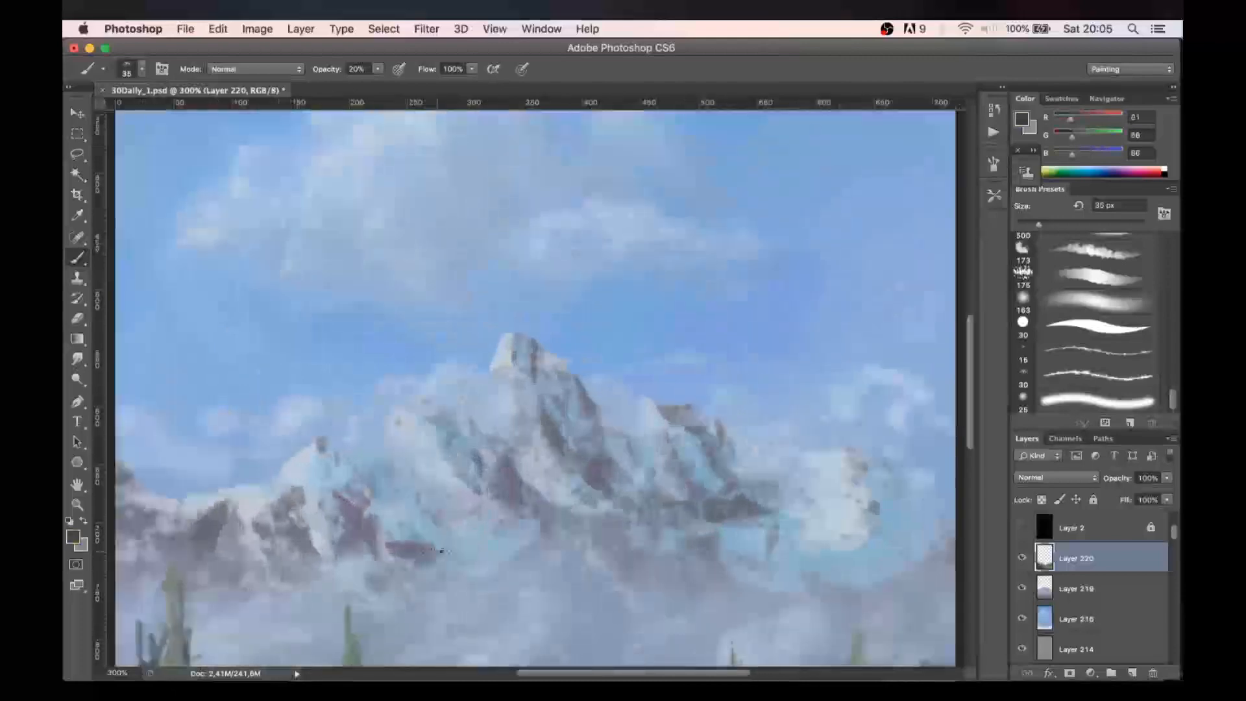
scroll(422, 415, "down", 10)
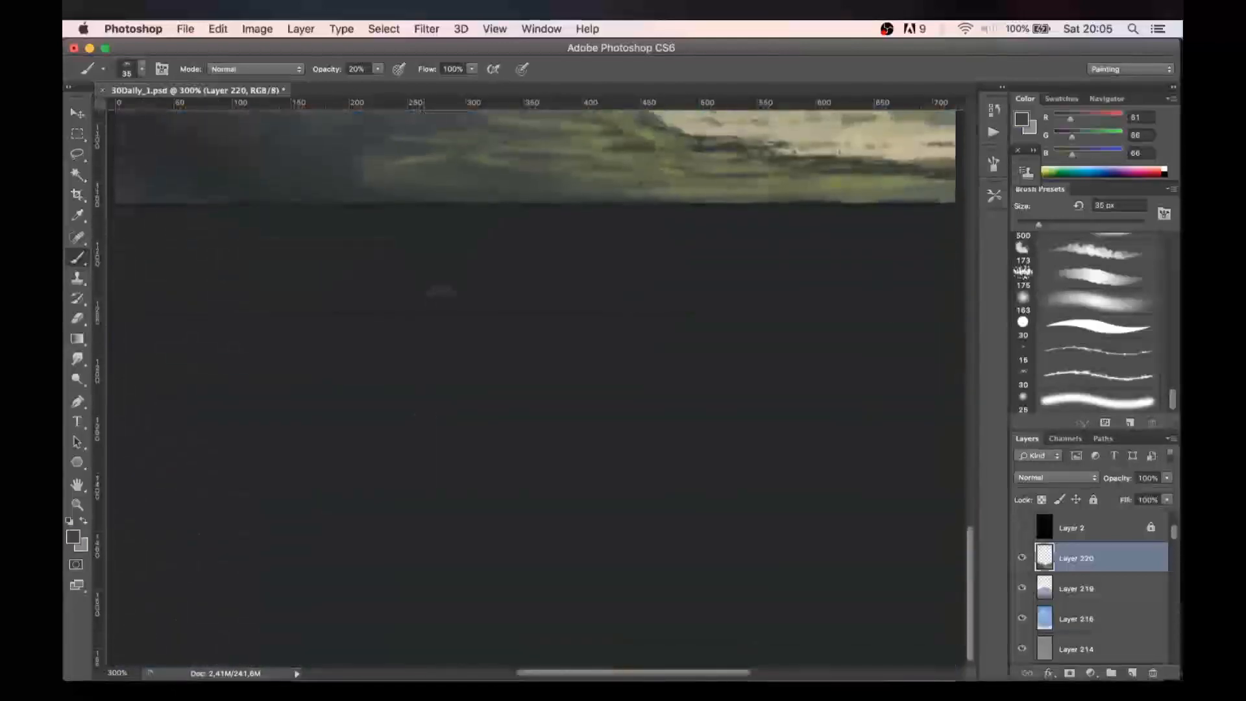
scroll(532, 259, "up", 3)
left_click(503, 208, "alt")
left_click(512, 201, "alt")
scroll(512, 201, "up", 5)
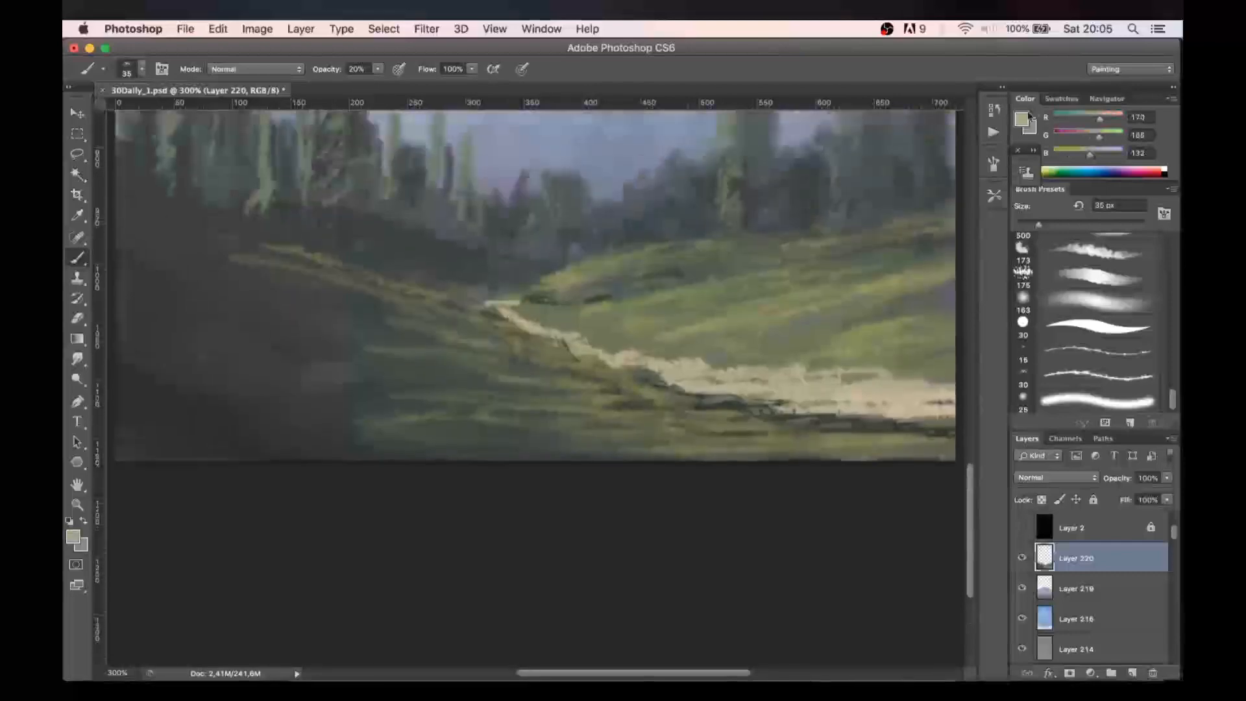
left_click(1022, 120)
left_click_drag(698, 281, 708, 288)
left_click_drag(887, 338, 887, 344)
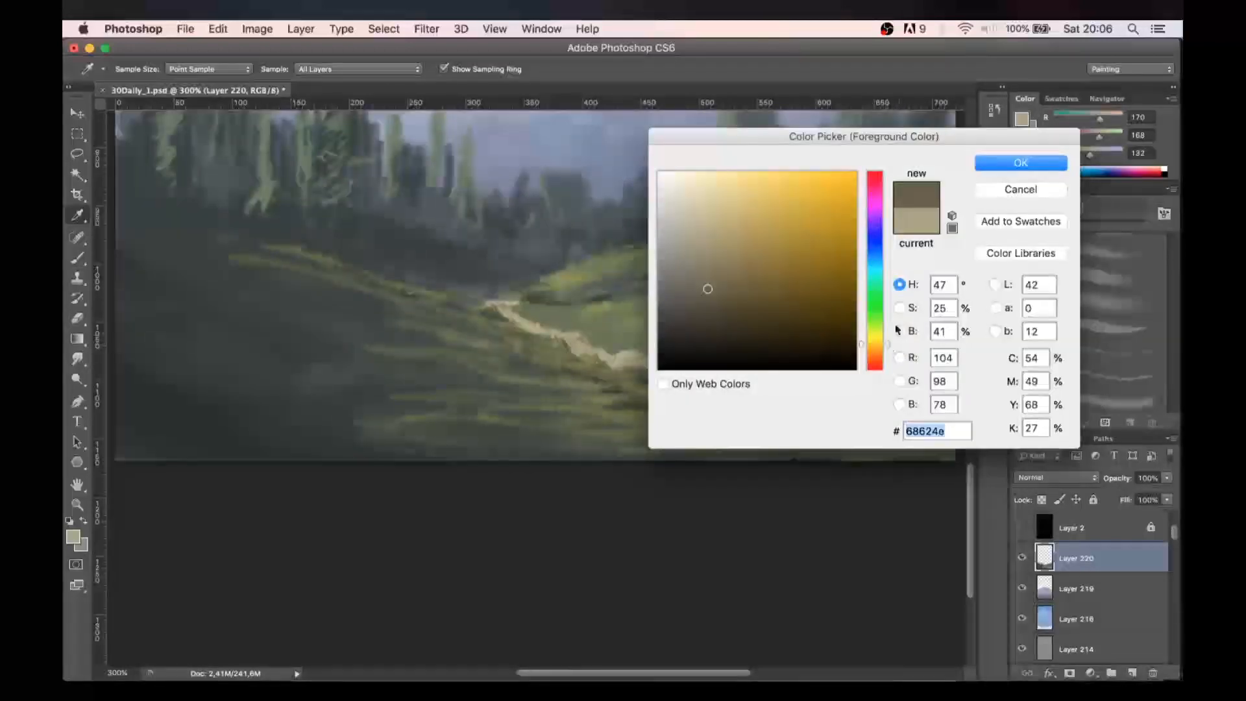
left_click(1021, 162)
- Add fine grey-brown texture strokes along the path with a small brush at 80% opacity
key("bracketleft")
key("bracketleft")
key("bracketleft")
key("bracketleft")
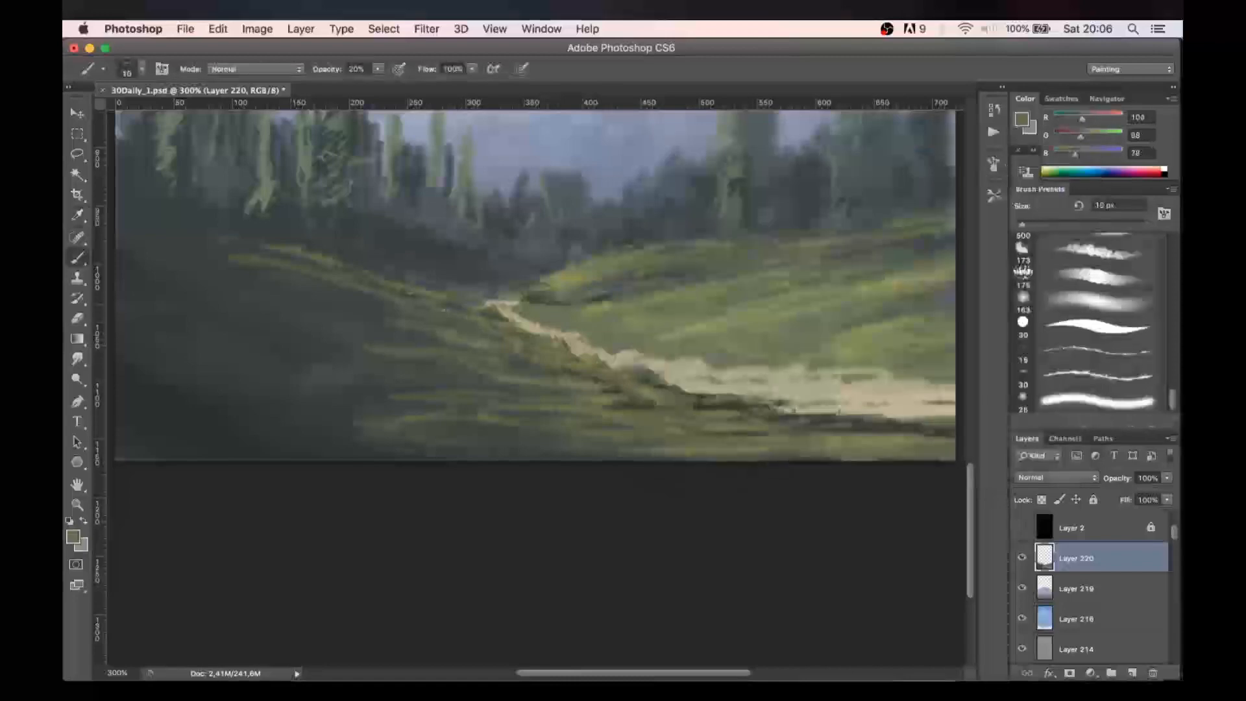
key("bracketright")
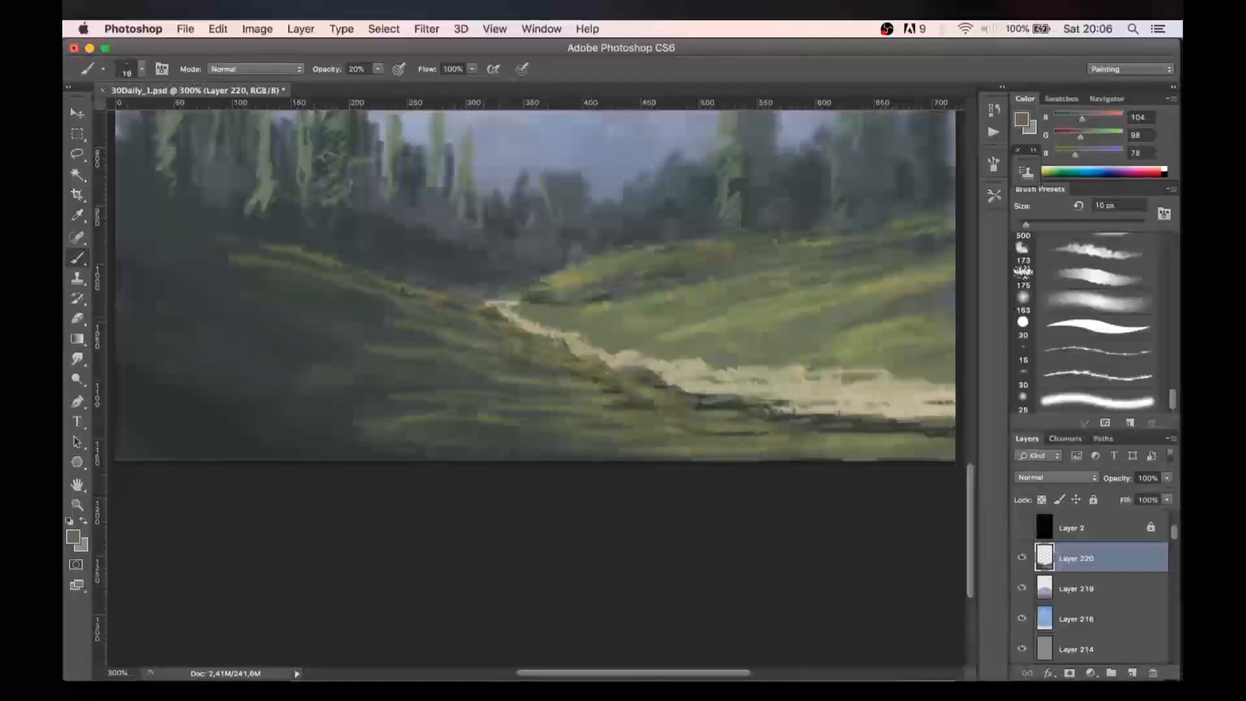
key("bracketright")
key("8")
mouse_move(598, 355)
left_mouse_down()
mouse_move(621, 368)
mouse_move(780, 371)
left_mouse_up()
mouse_move(733, 380)
left_mouse_down()
mouse_move(747, 379)
mouse_move(736, 392)
left_mouse_up()
mouse_move(817, 384)
left_mouse_down()
mouse_move(867, 386)
mouse_move(844, 400)
mouse_move(933, 395)
left_mouse_up()
left_click_drag(842, 404, 881, 408)
left_click_drag(893, 402, 923, 402)
mouse_move(835, 399)
left_mouse_down()
mouse_move(860, 401)
mouse_move(850, 407)
left_mouse_up()
- Enlarge the brush to 30 px and add broader grey-brown strokes to the wide near part of the path
key("bracketright")
key("bracketright")
key("bracketright")
left_click_drag(837, 396, 908, 398)
left_click_drag(768, 409, 793, 412)
left_click_drag(809, 408, 838, 408)
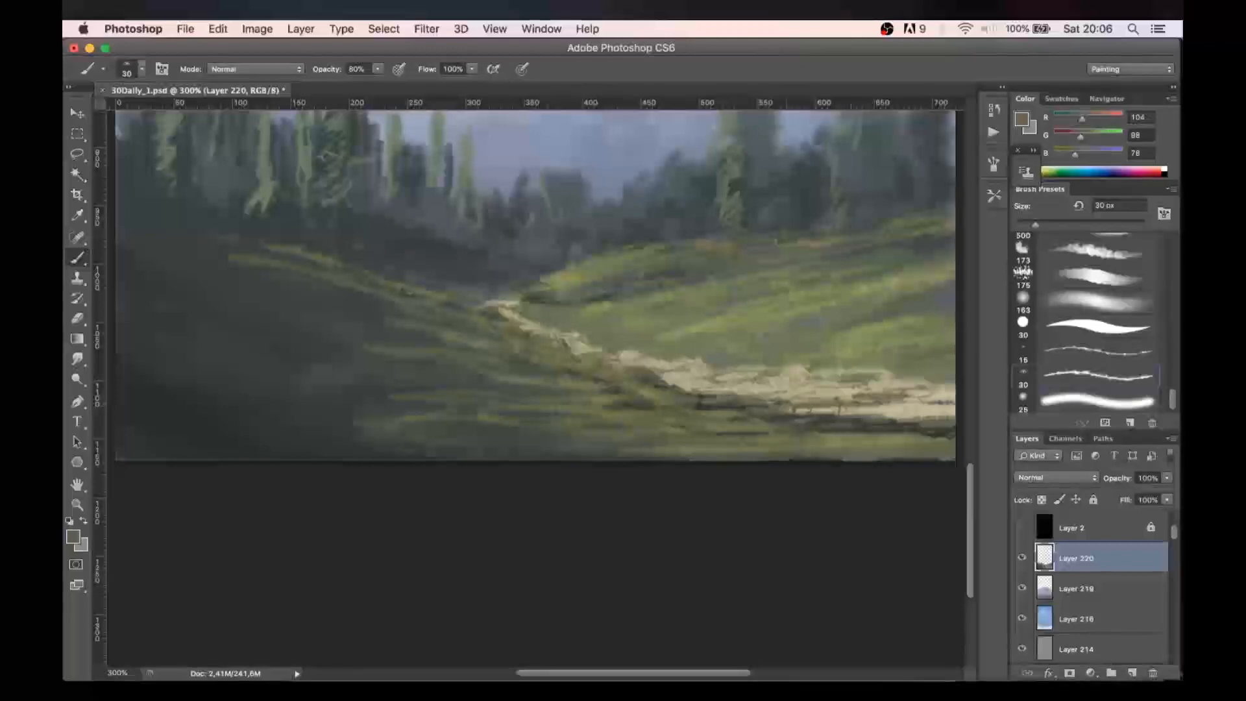
- Set the foreground colour to dark brown RGB 48, 46, 41 and paint dark ruts and edge shadows along the path with a 30 px brush
left_click(1020, 120)
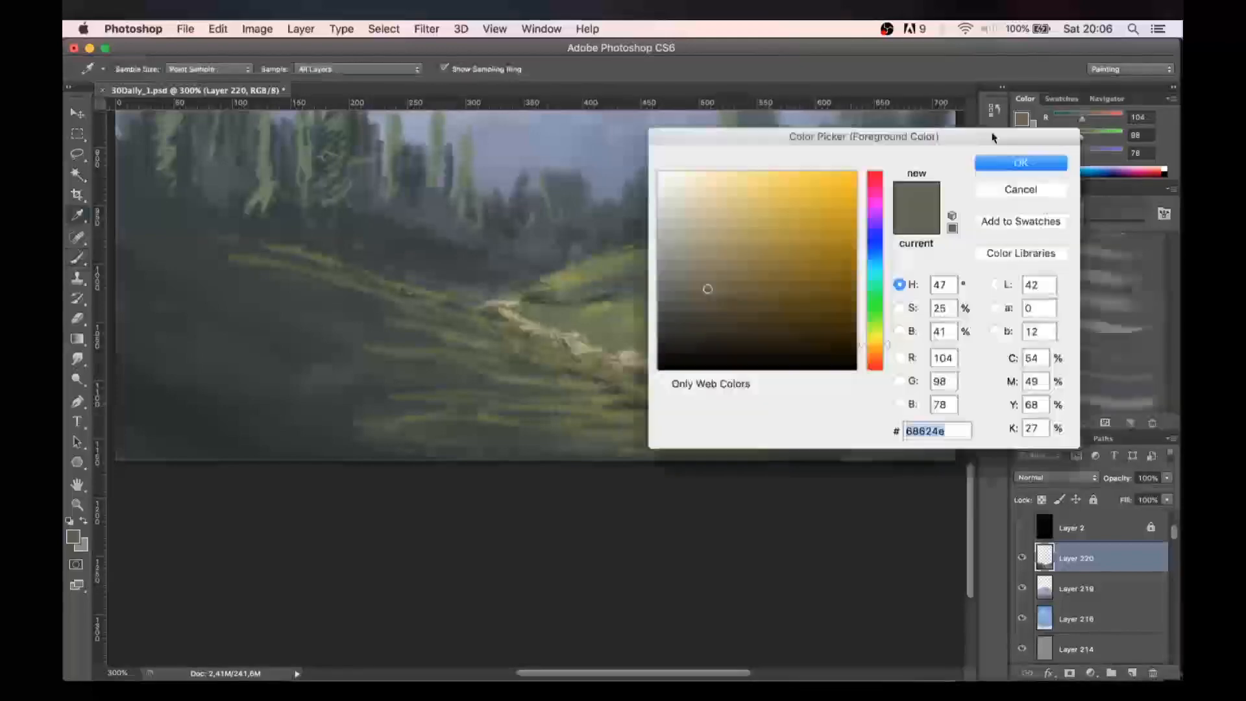
left_click(685, 333)
left_click(1020, 163)
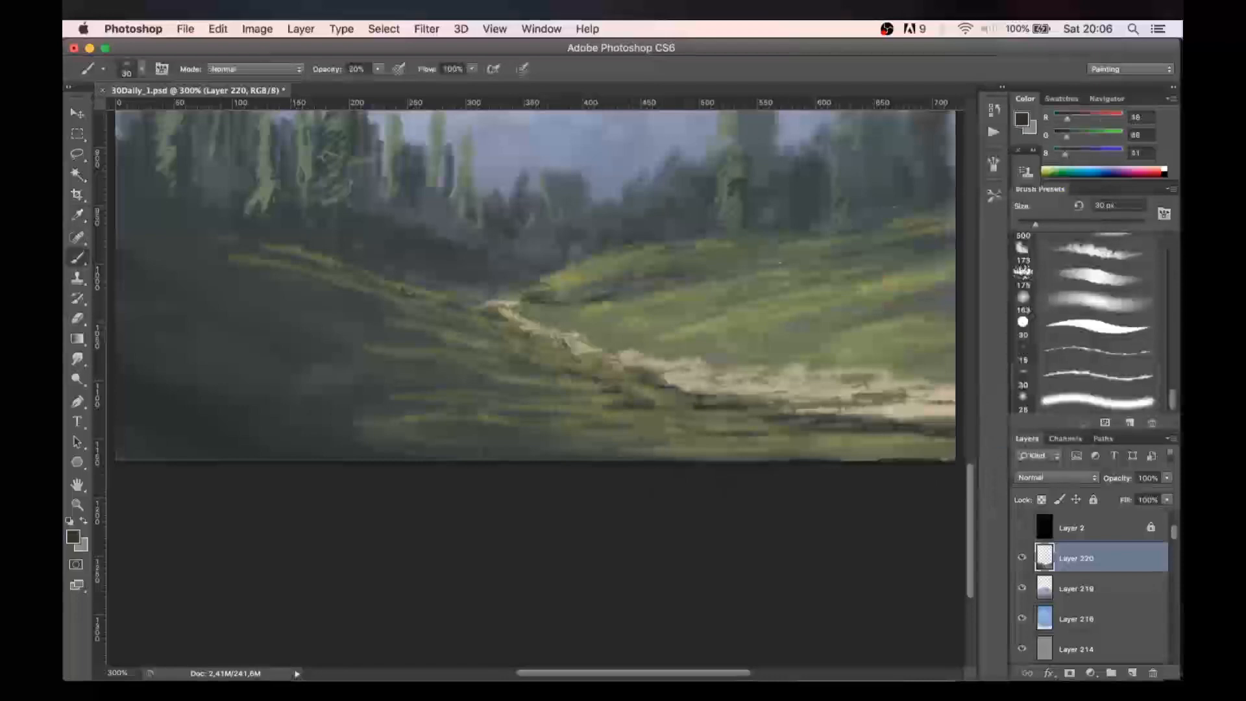
mouse_move(563, 344)
left_mouse_down()
mouse_move(706, 384)
mouse_move(736, 378)
mouse_move(701, 382)
left_mouse_up()
mouse_move(787, 370)
left_mouse_down()
mouse_move(856, 375)
mouse_move(842, 390)
left_mouse_up()
mouse_move(794, 394)
left_mouse_down()
mouse_move(938, 389)
mouse_move(926, 403)
left_mouse_up()
left_click_drag(809, 412, 869, 411)
left_click_drag(770, 409, 787, 412)
left_click_drag(630, 389, 657, 398)
mouse_move(748, 400)
left_mouse_down()
mouse_move(787, 403)
mouse_move(774, 394)
mouse_move(797, 382)
left_mouse_up()
left_click_drag(741, 386, 781, 391)
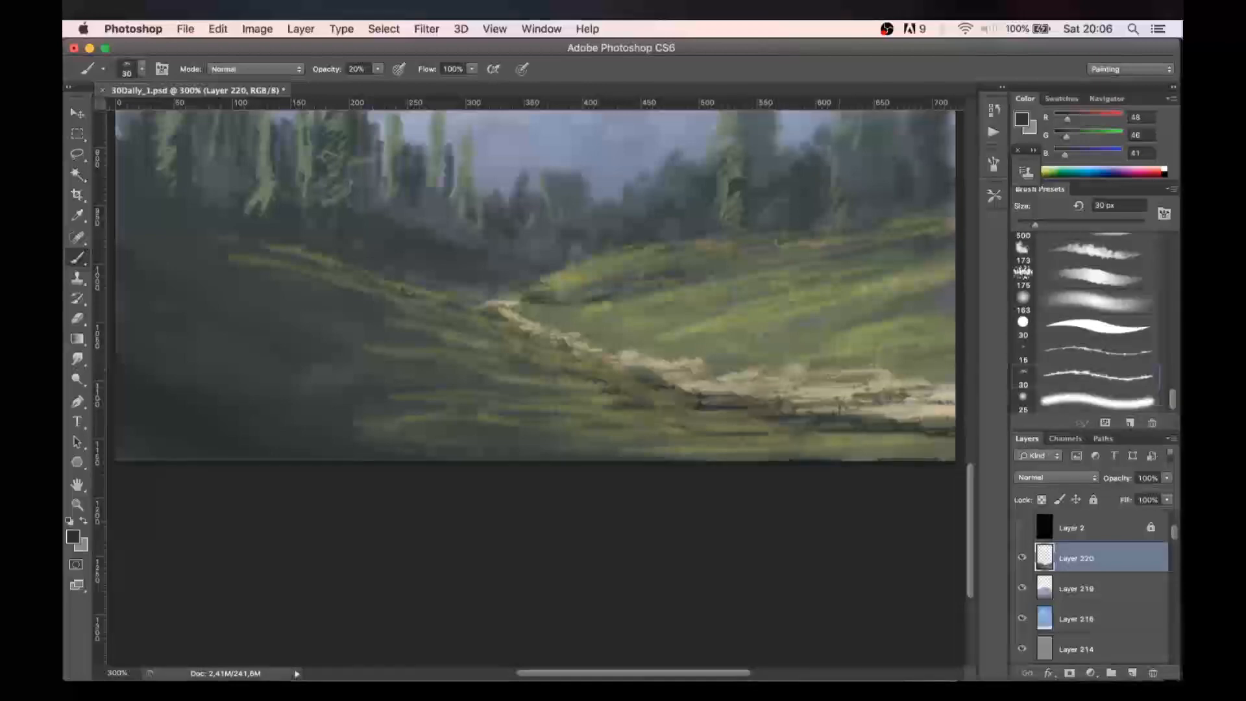
- Sample the dark ground below the conifers and darken it to a near-black green foreground colour, RGB 40, 44, 43
key("super+1")
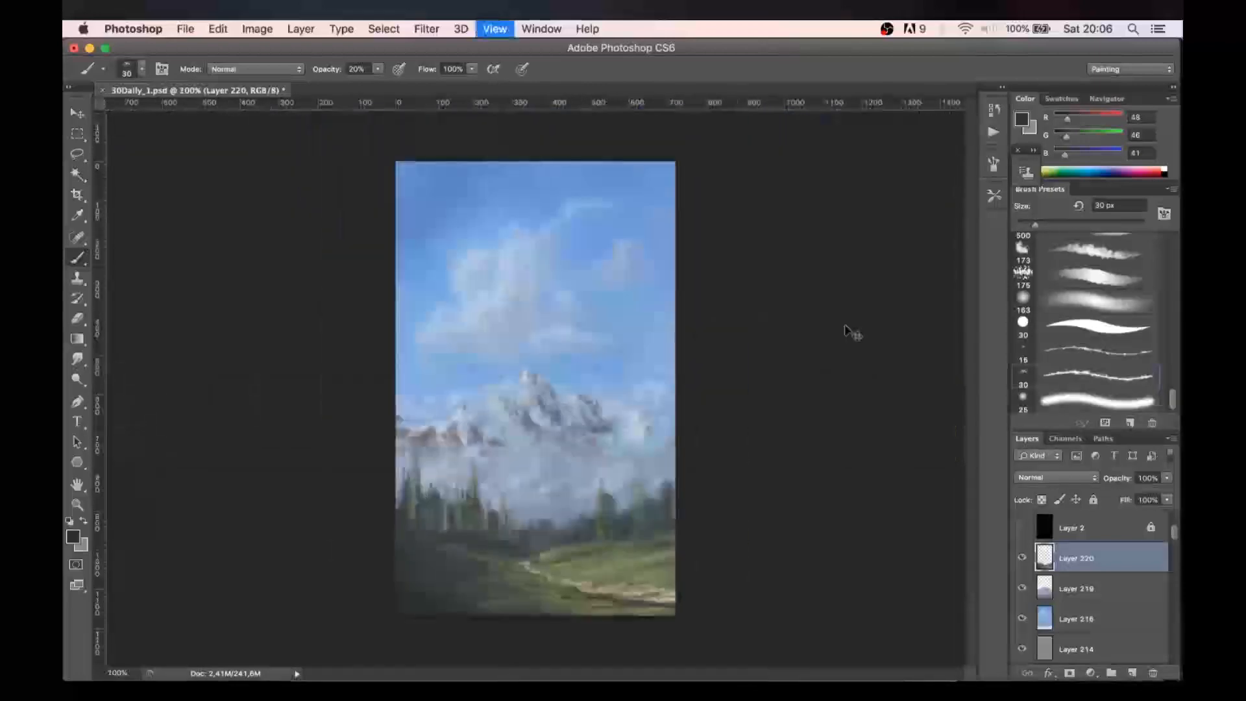
key("super+space")
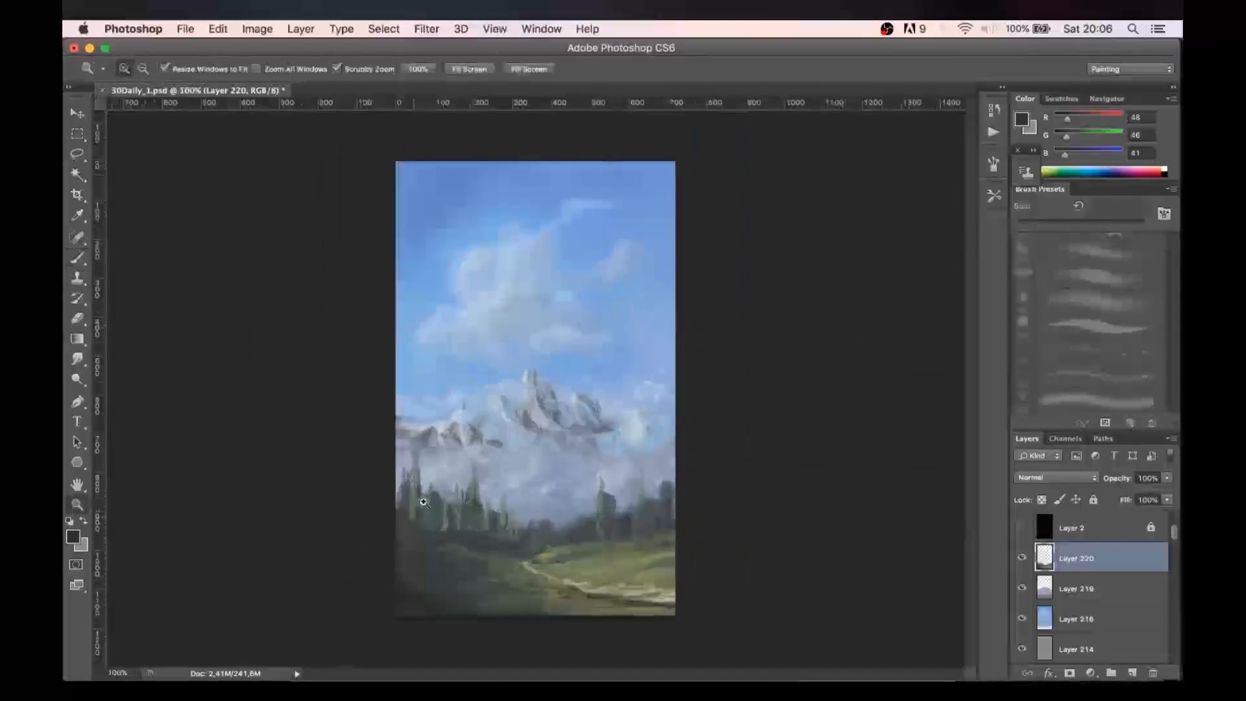
left_click_drag(415, 519, 472, 450)
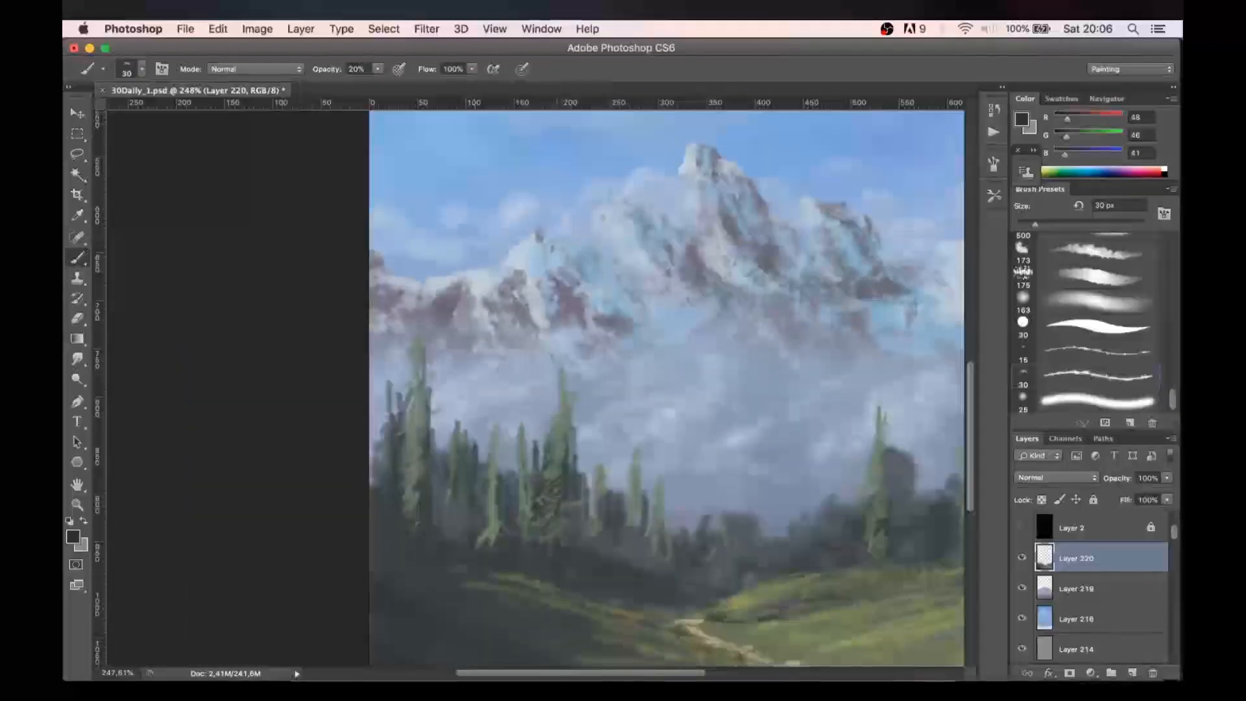
left_click(509, 553, "alt")
left_click(1022, 119)
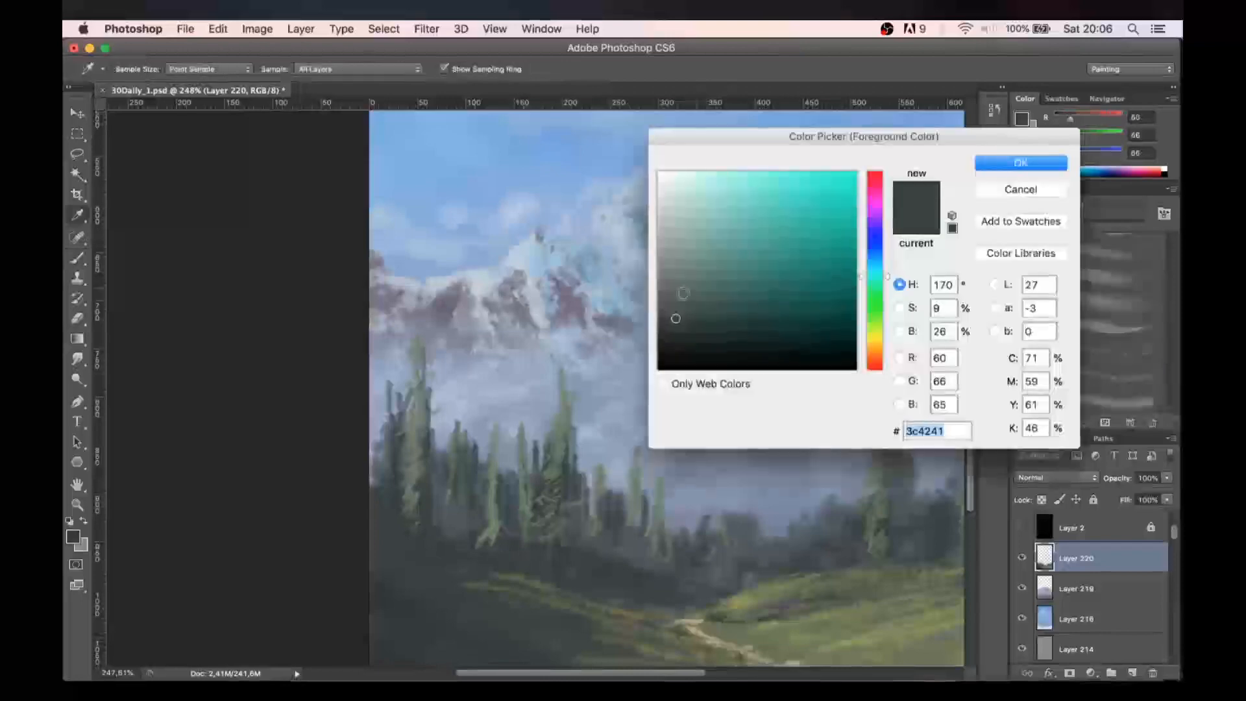
left_click(676, 336)
left_click(1008, 167)
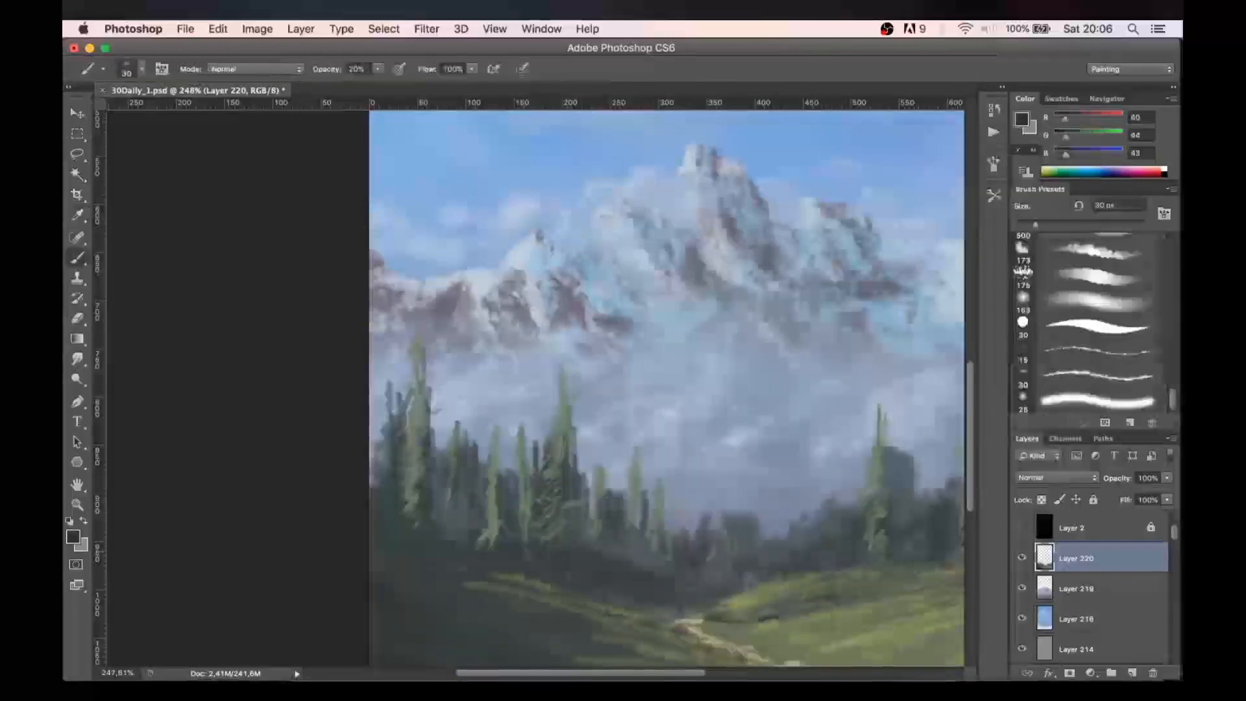
- Paint dark shading at the base of the left conifers with a 25 to 35 px brush at 20% opacity
key("bracketleft")
key("bracketleft")
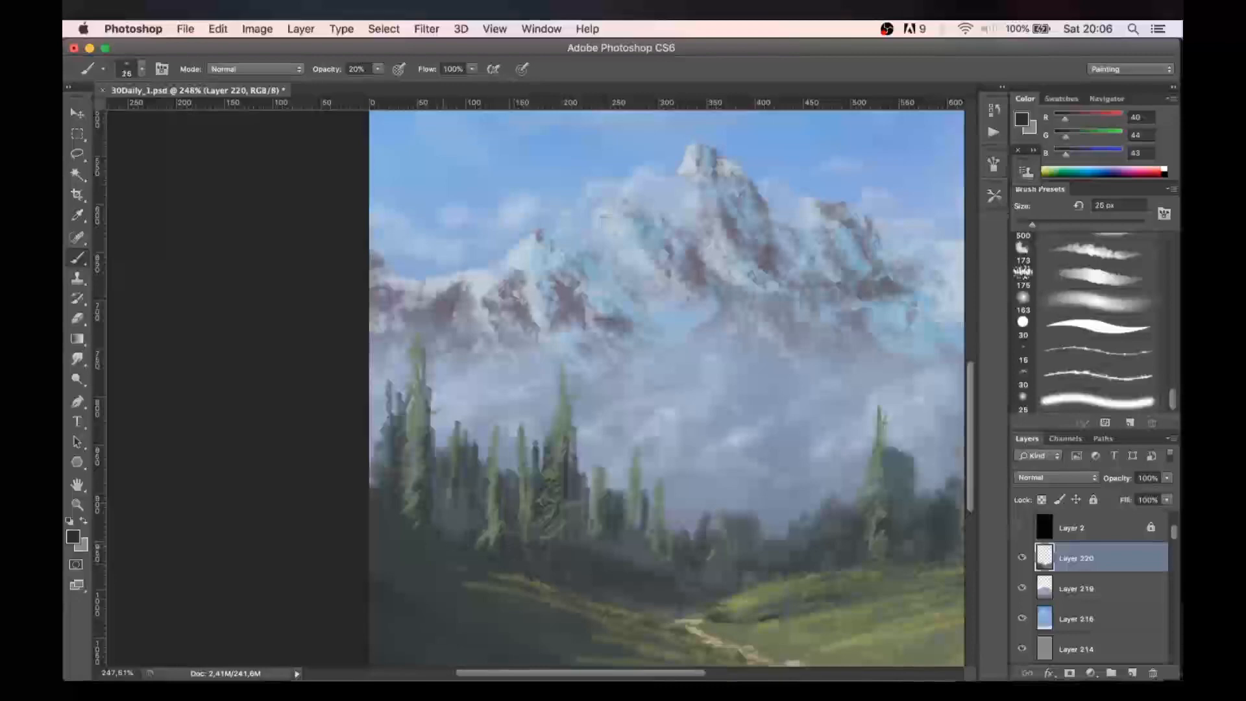
key("bracketright")
key("bracketright")
mouse_move(462, 523)
left_mouse_down()
mouse_move(462, 506)
mouse_move(475, 527)
left_mouse_up()
key("bracketright")
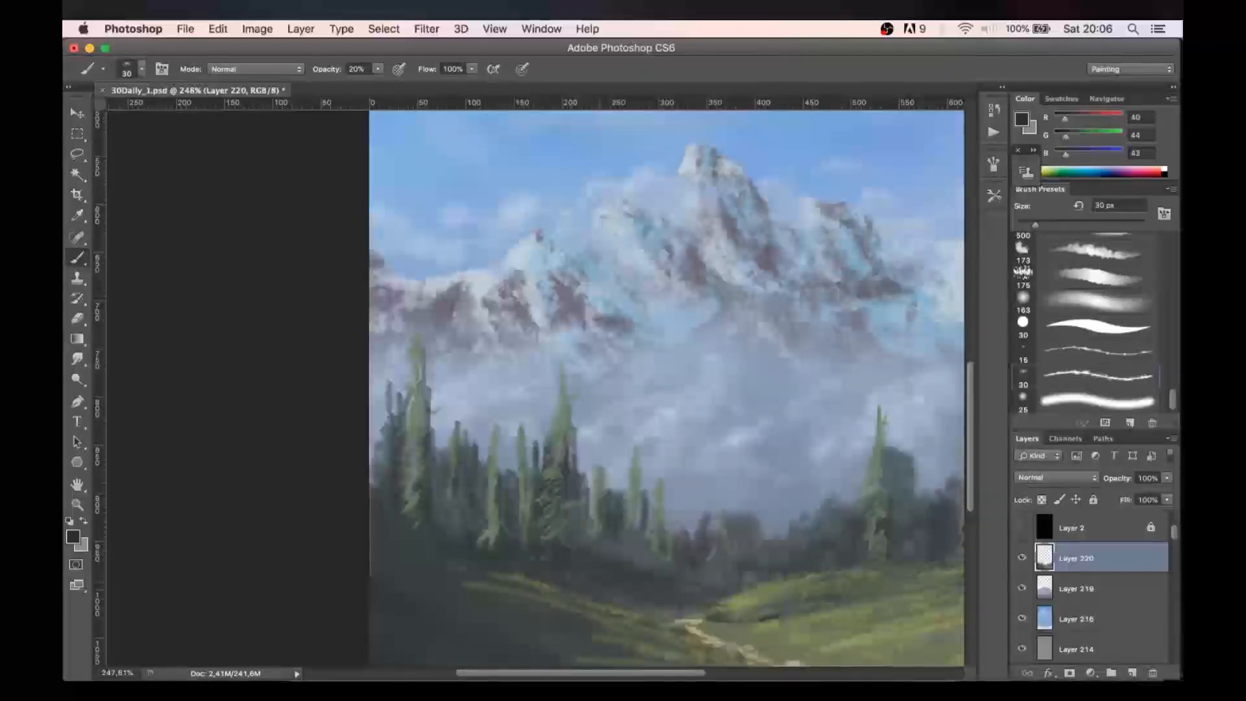
key("bracketright")
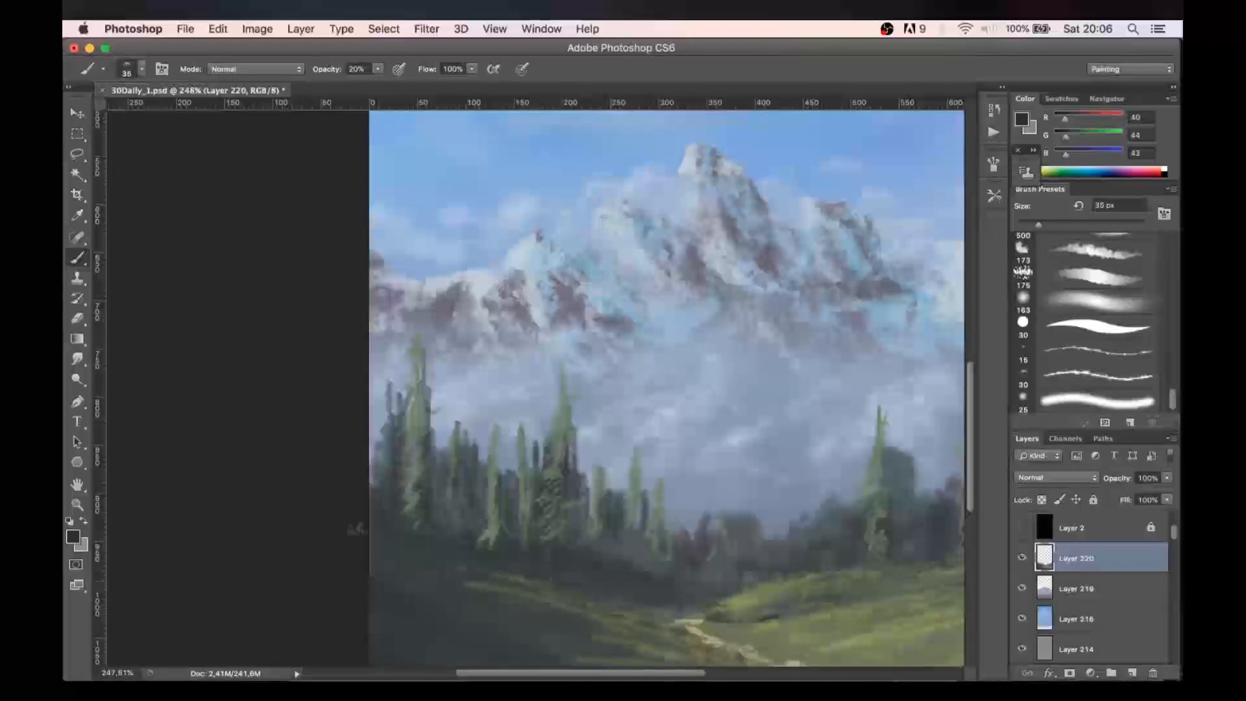
key("bracketleft")
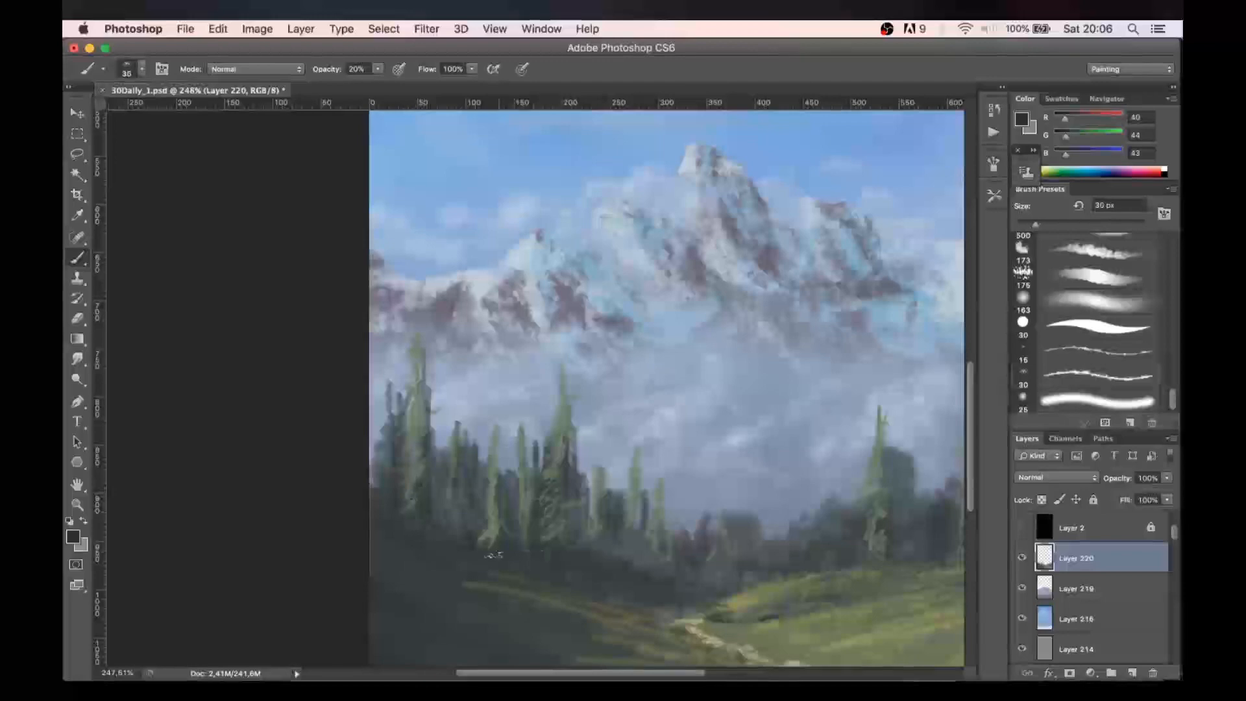
key("bracketleft")
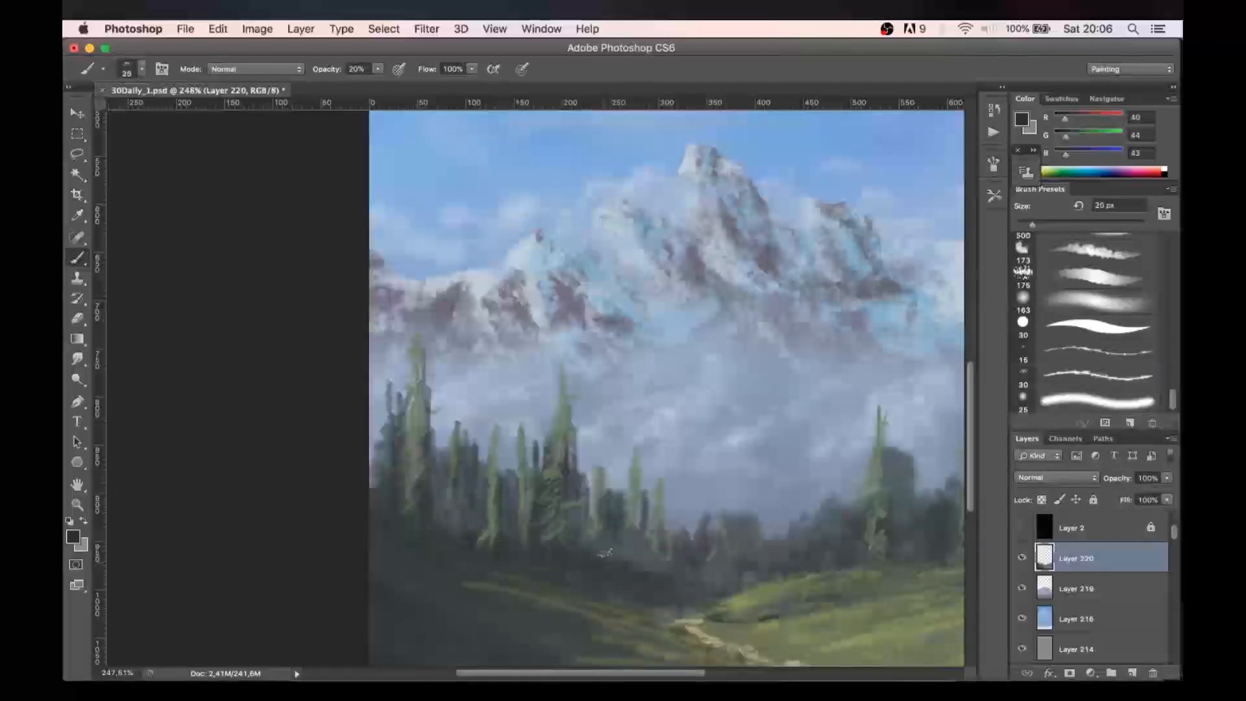
key("bracketleft")
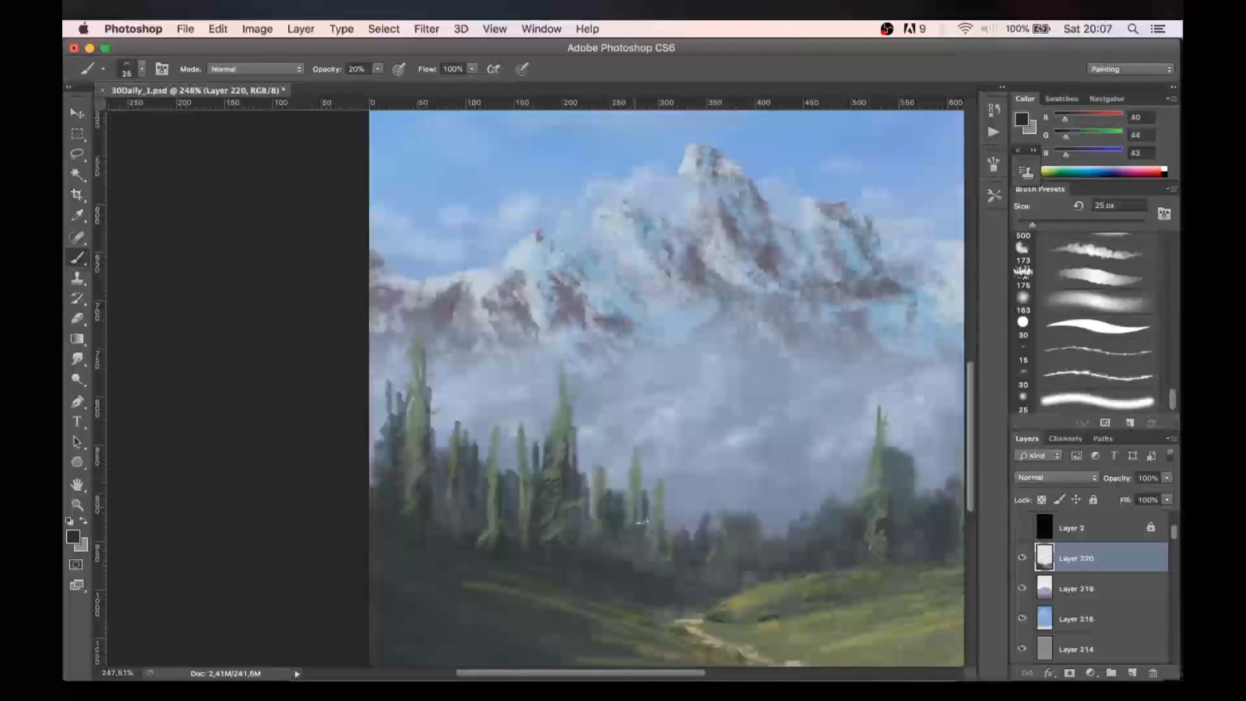
- Deepen the shadows in the central and right tree line and the tall left conifer, varying the brush between 25 and 50 px
scroll(730, 502, "right", 10)
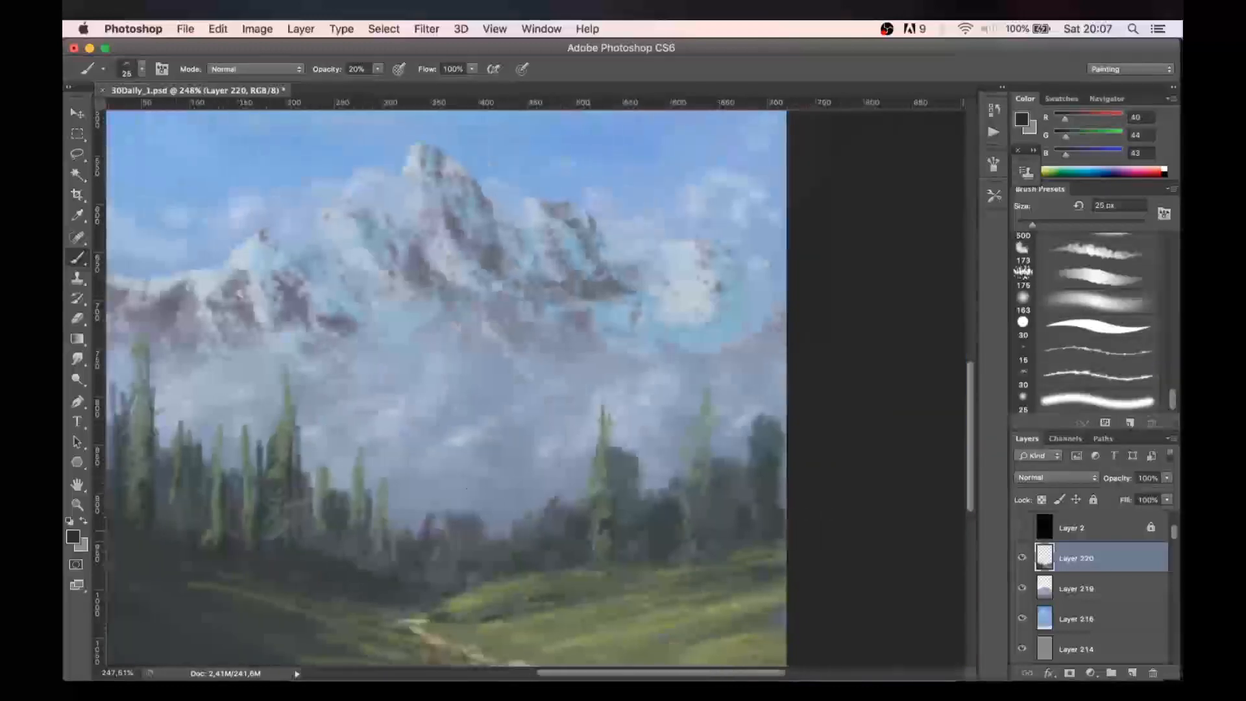
key("bracketright")
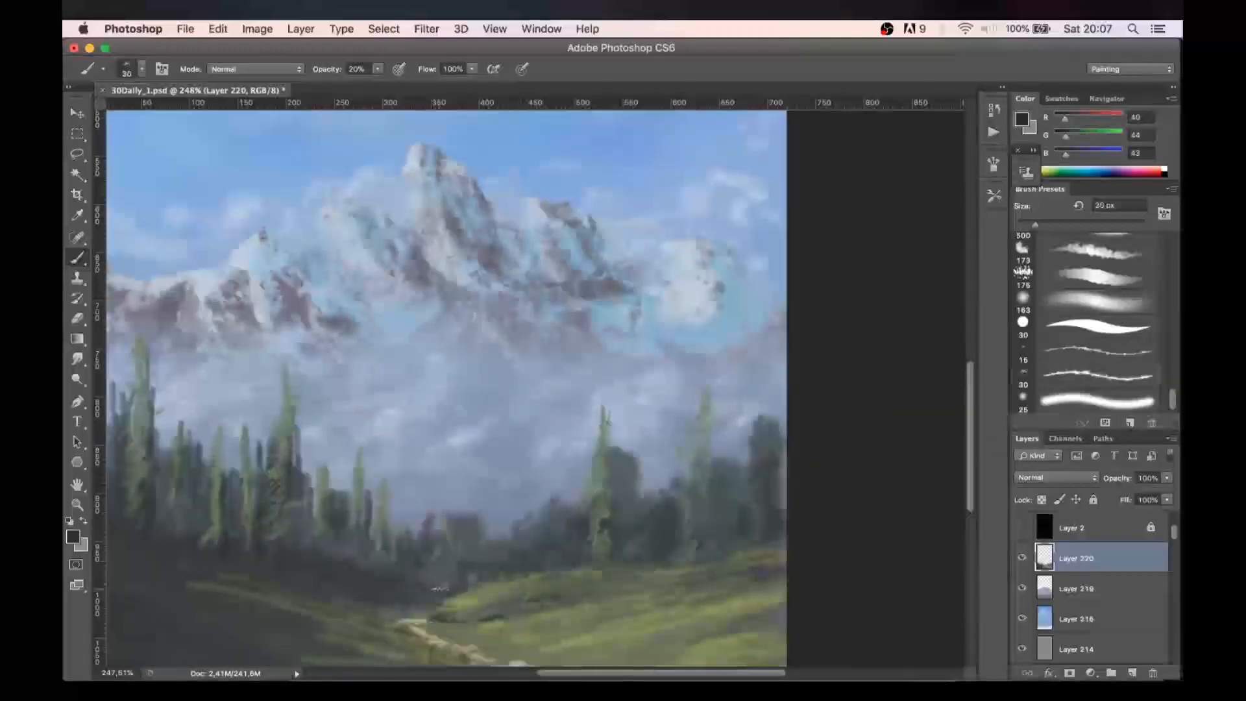
key("bracketleft")
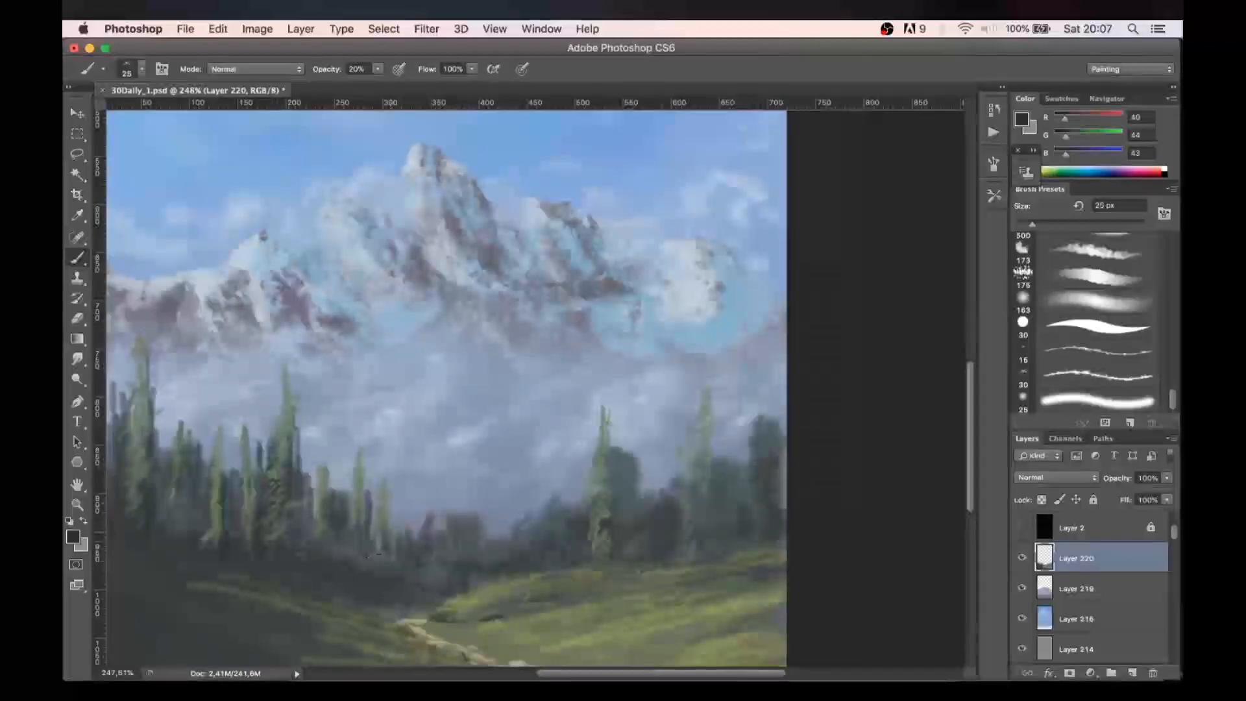
left_click_drag(291, 396, 295, 428)
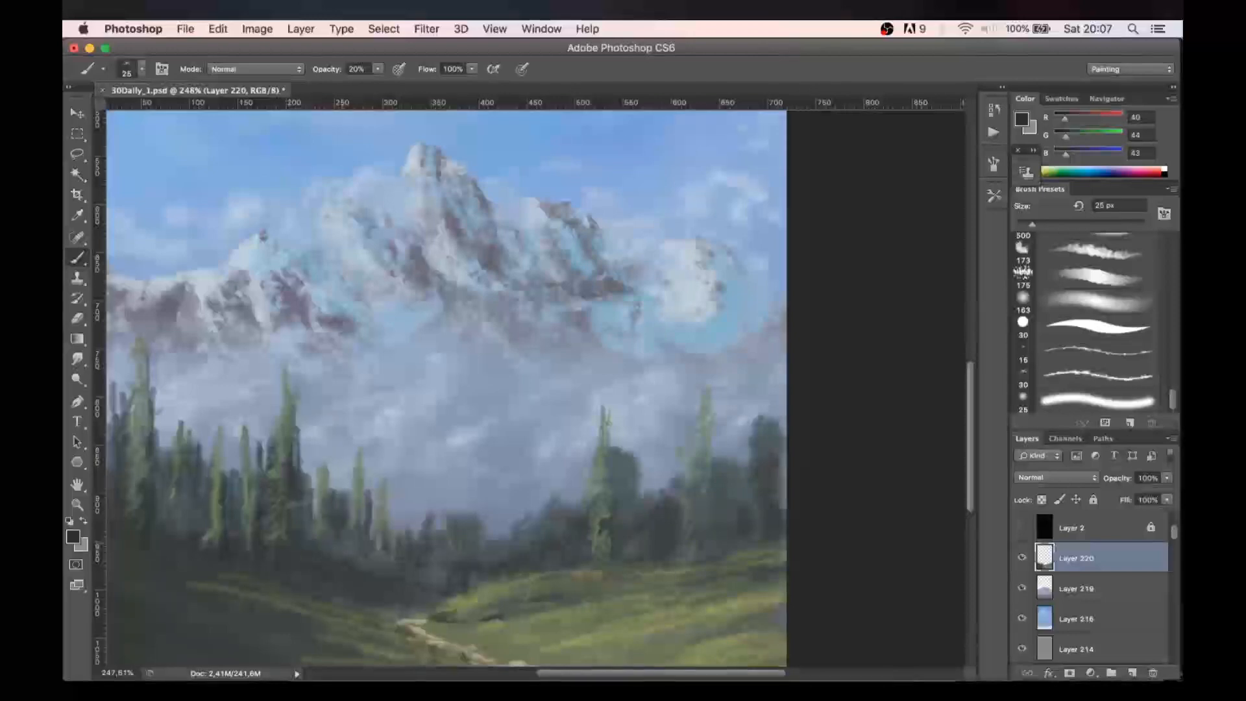
key("bracketright")
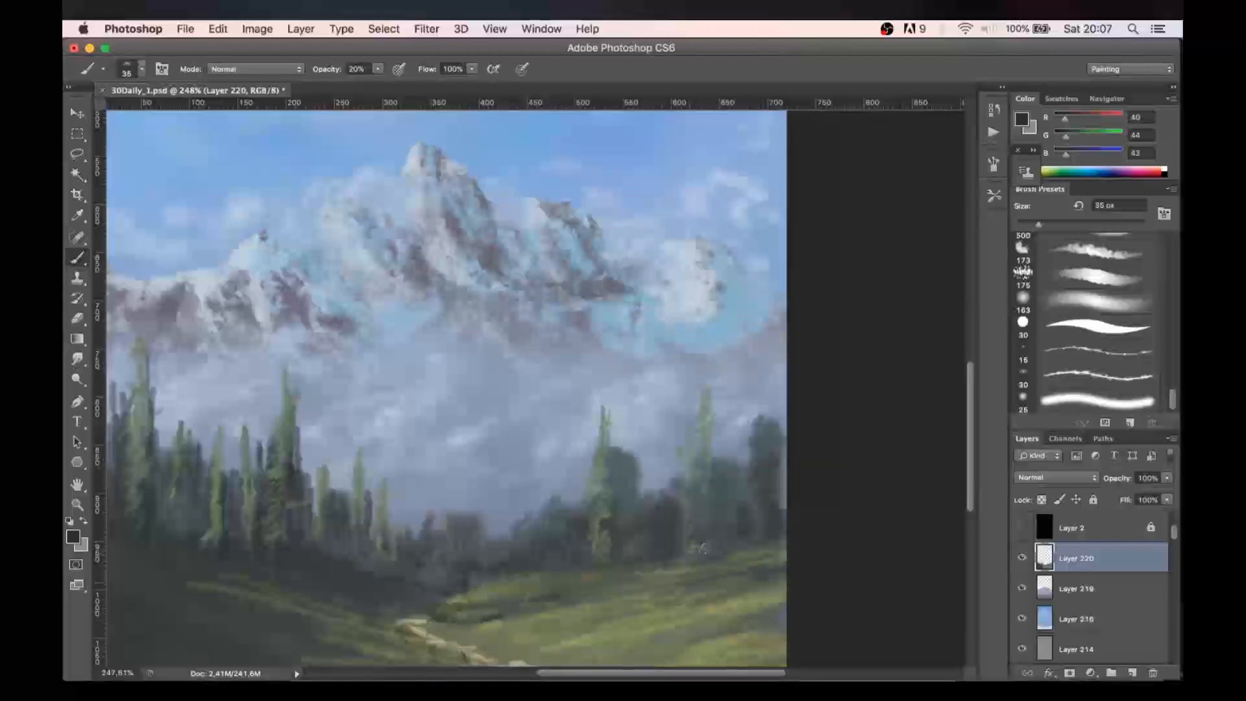
key("bracketright")
key("bracketleft")
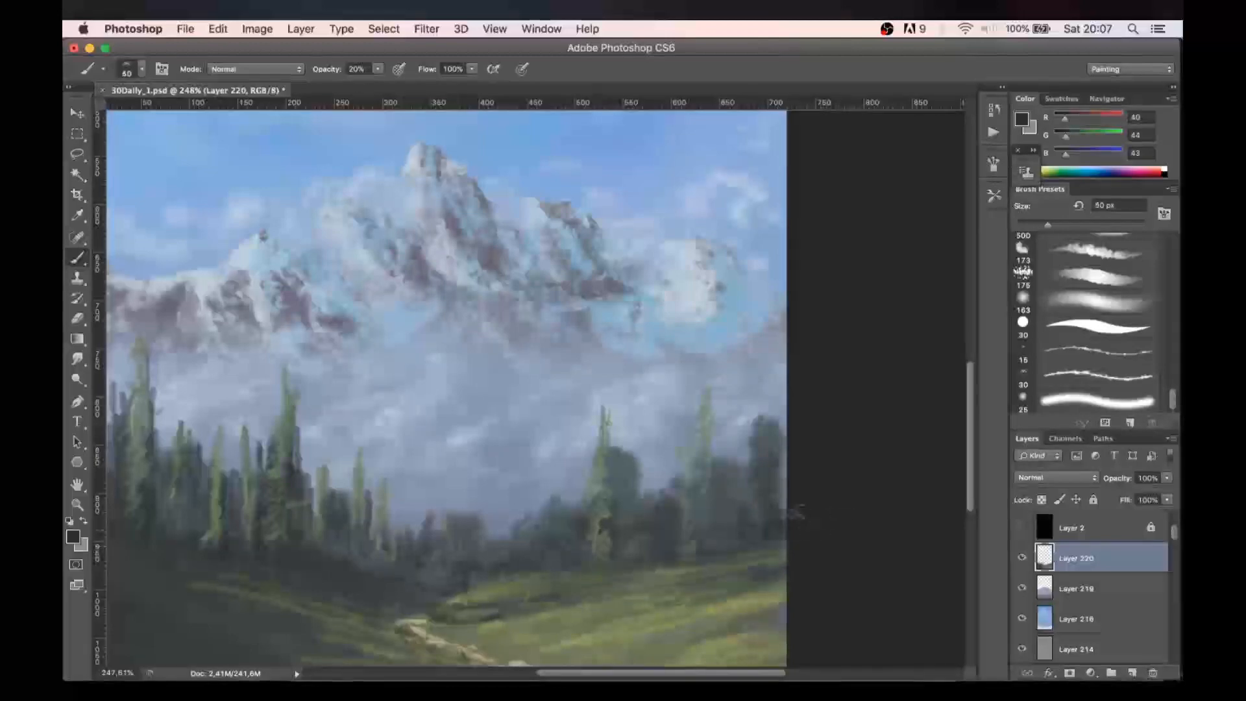
key("bracketleft")
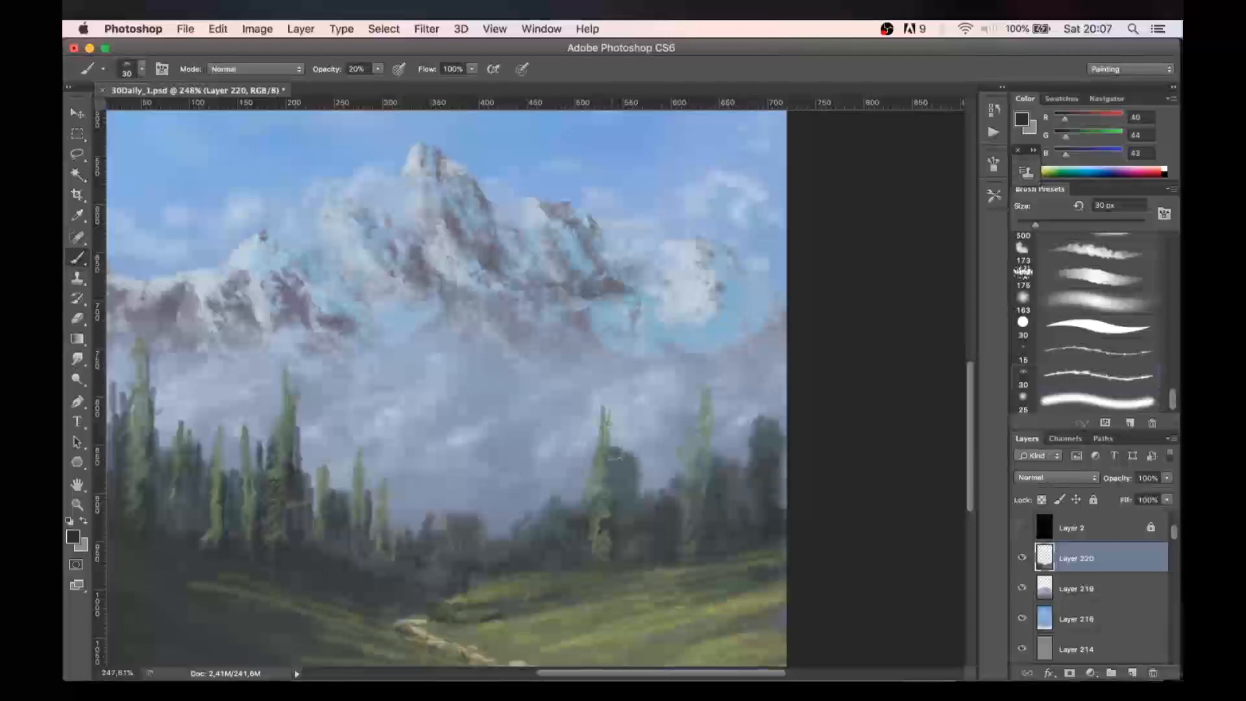
key("bracketleft")
key("bracketright")
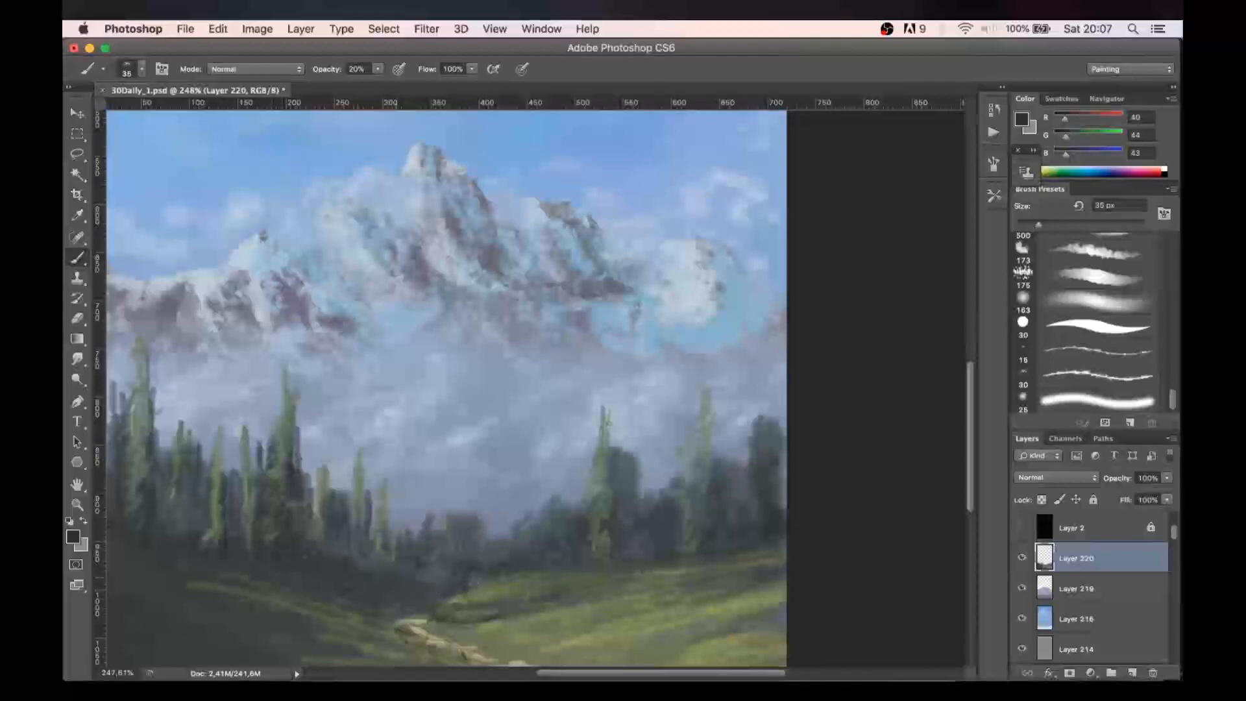
- Sample a colour near the right conifer and shift it to a light yellow-green foreground colour, RGB 190, 209, 134
scroll(517, 531, "down", 4)
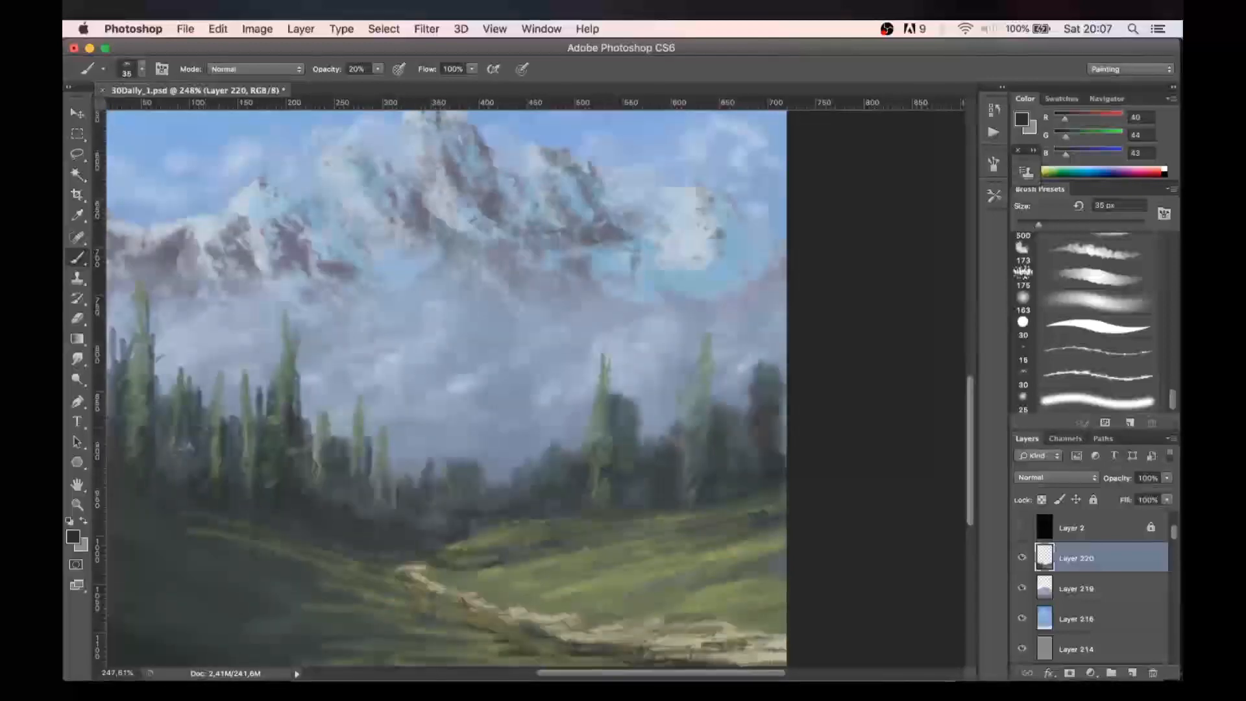
left_click(607, 407, "alt")
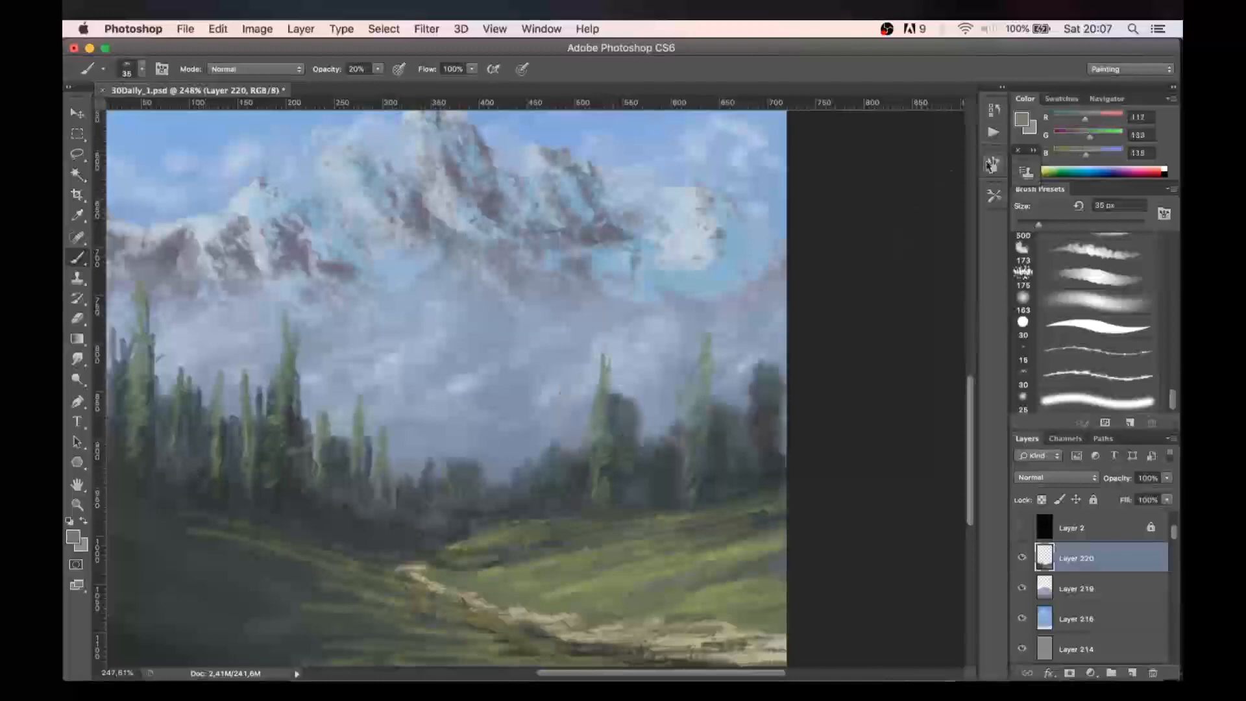
left_click(1023, 121)
left_click_drag(884, 303, 883, 328)
left_click(737, 214)
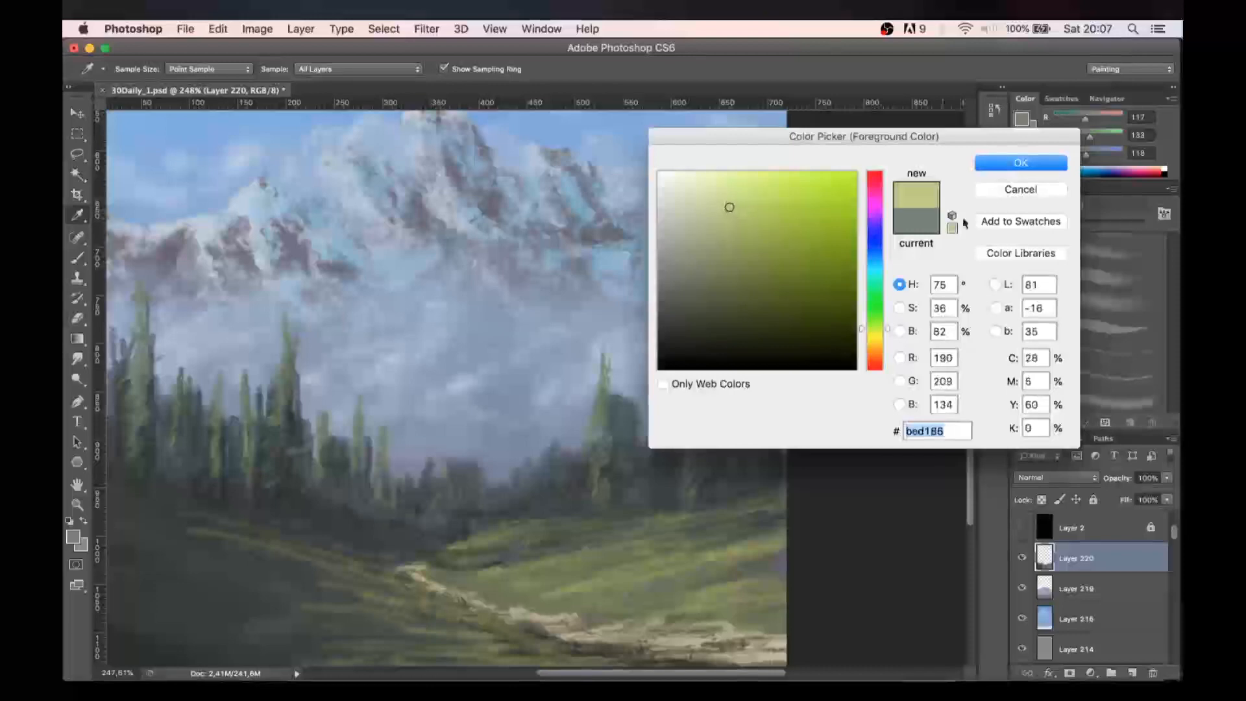
left_click(1013, 166)
- Add light yellow-green highlights to the two right conifers with a 10 px brush at 80% opacity
key("bracketleft")
key("bracketleft")
key("bracketleft")
key("bracketleft")
key("bracketleft")
key("8")
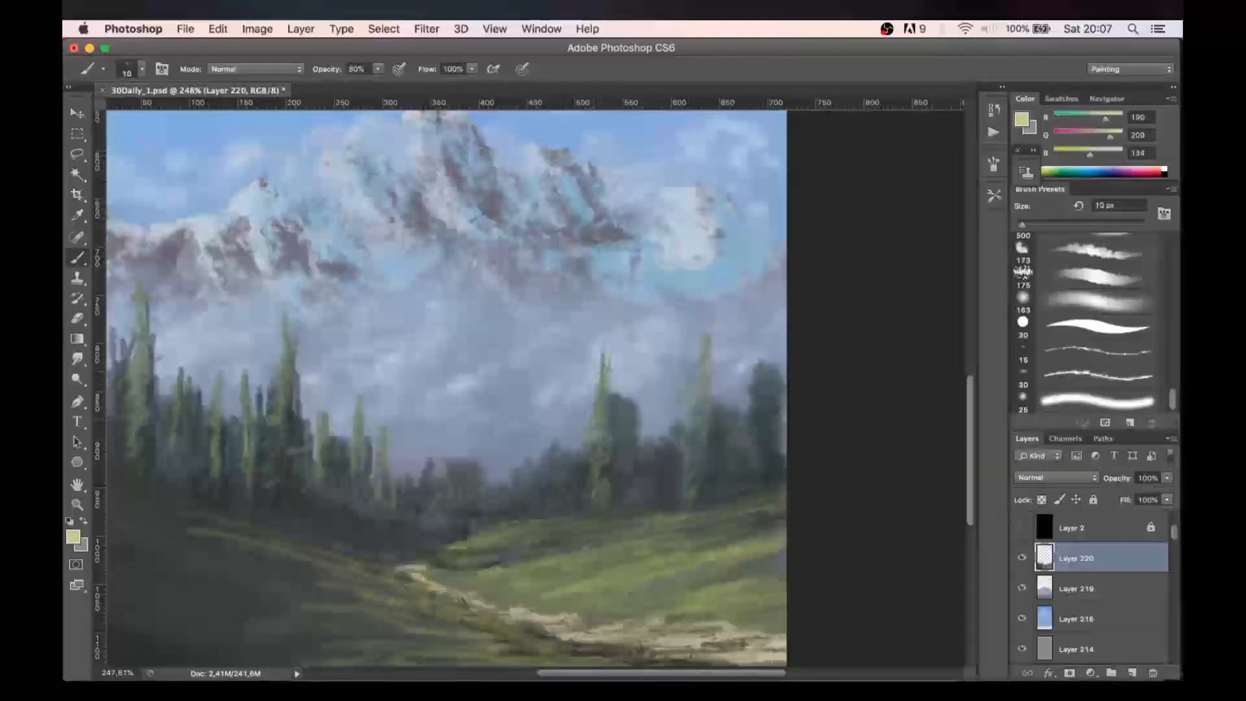
left_click_drag(595, 449, 589, 468)
left_click_drag(689, 429, 699, 424)
- Enlarge the brush to 25 px and paint light yellow-green highlights down the left conifers
key("bracketright")
key("bracketright")
key("bracketright")
left_click_drag(281, 353, 267, 428)
mouse_move(220, 375)
left_mouse_down()
mouse_move(203, 442)
mouse_move(244, 432)
mouse_move(237, 441)
left_mouse_up()
key("super+minus")
key("super+minus")
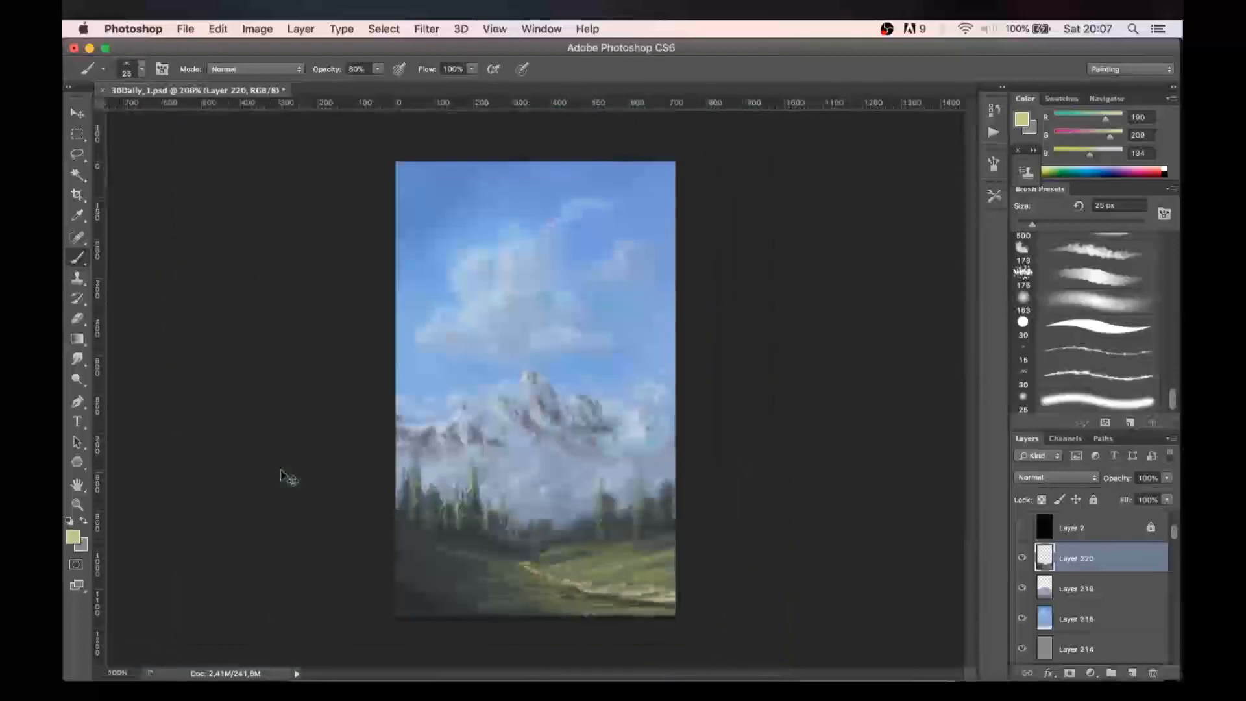